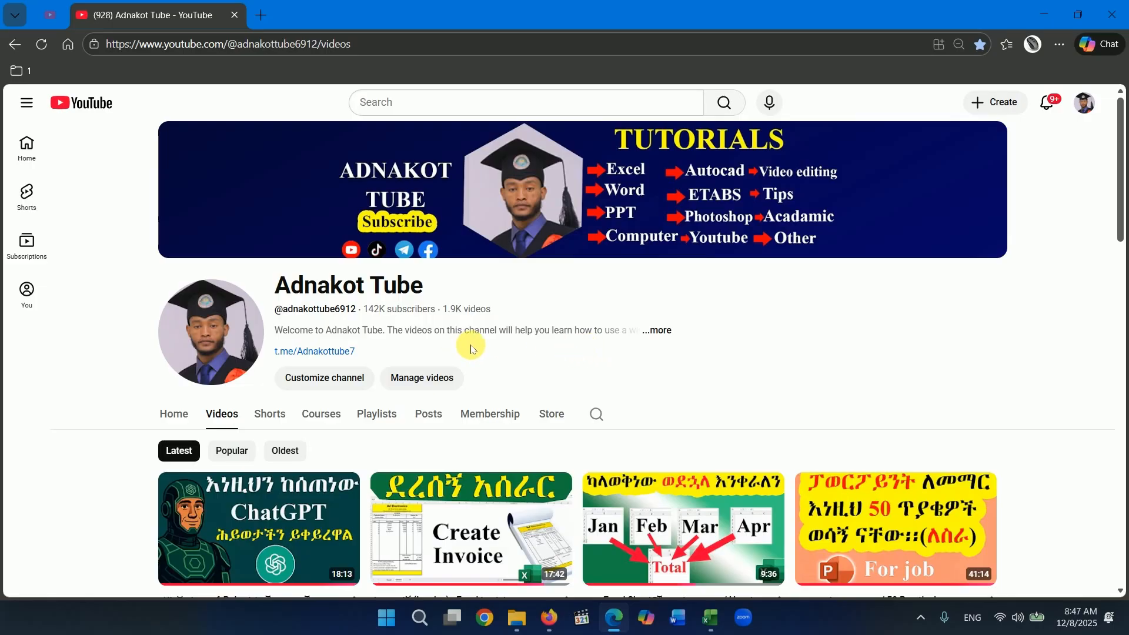
Browse the channel's latest videos and switch to the Excel in Amharic channel page in Firefox.
{"action": "scroll", "coordinate": [824, 391], "scroll_direction": "down", "scroll_amount": 3}
{"action": "scroll", "coordinate": [832, 402], "scroll_direction": "down", "scroll_amount": 3}
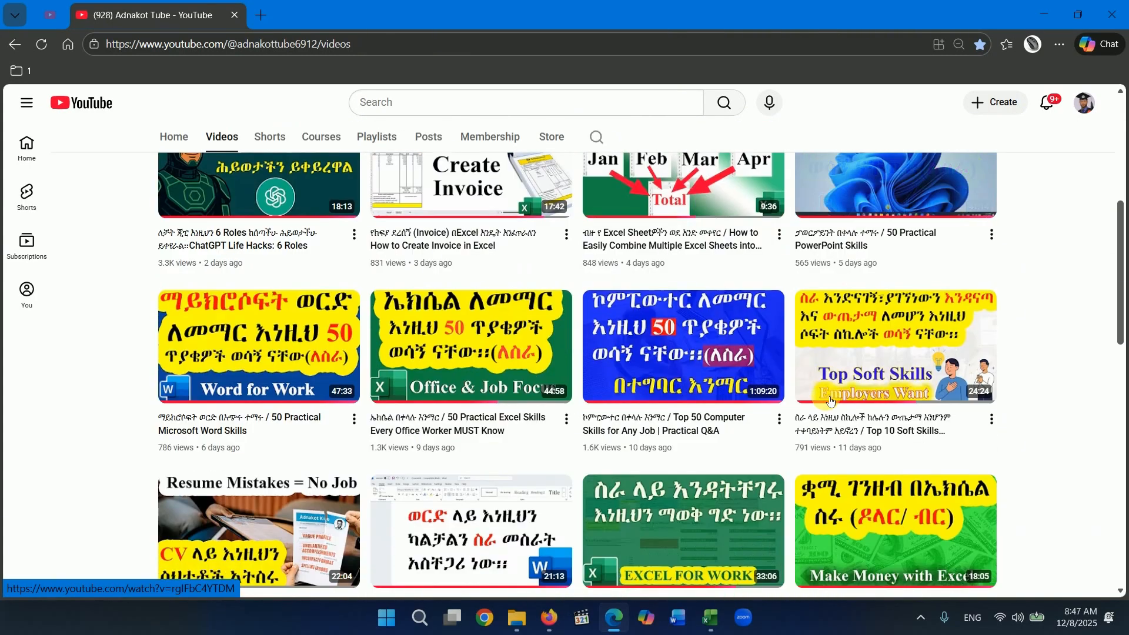
{"action": "scroll", "coordinate": [832, 402], "scroll_direction": "up", "scroll_amount": 5}
{"action": "left_click", "coordinate": [550, 618]}
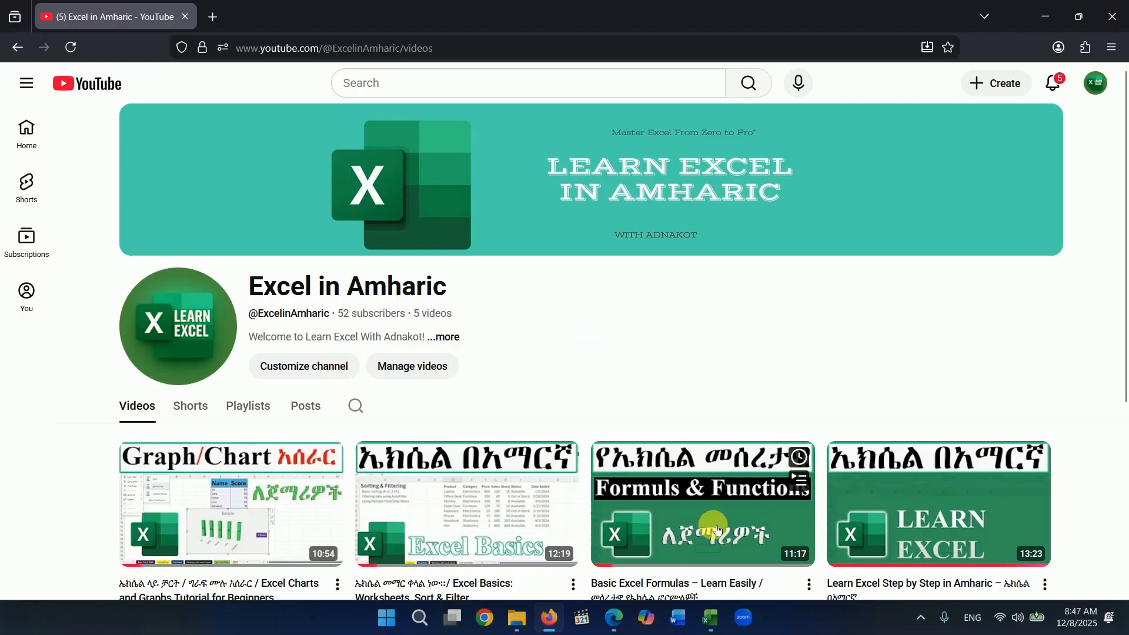
Switch to the Excel beginner tutorial workbook and look through its lesson sheets from Interface to Sort and filter.
{"action": "key", "text": "alt+Tab"}
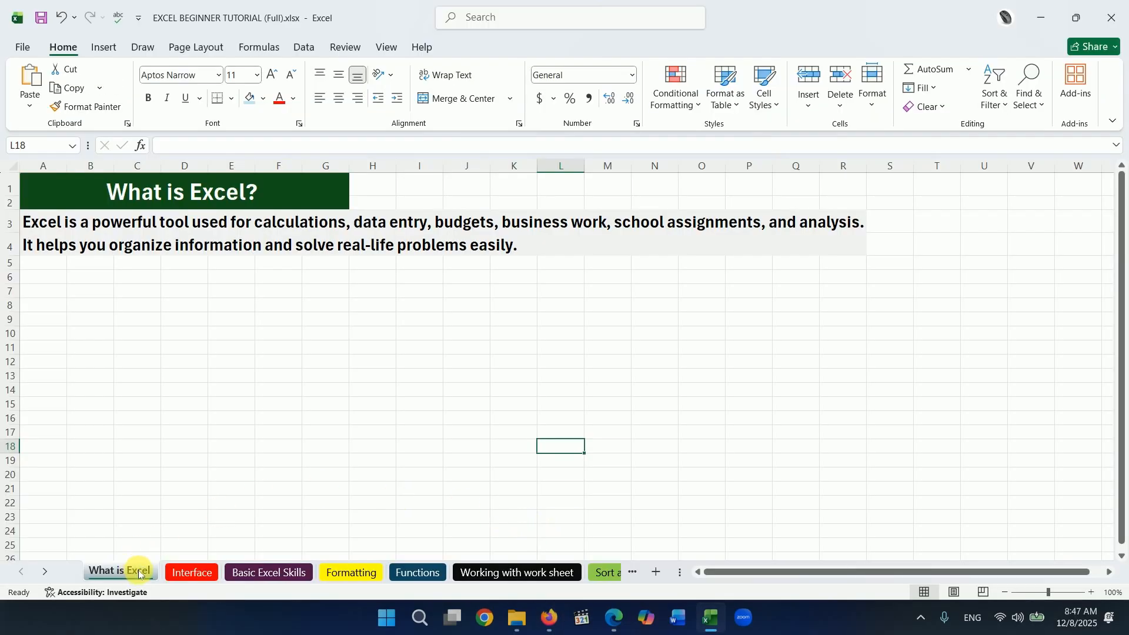
{"action": "left_click", "coordinate": [190, 574]}
{"action": "left_click", "coordinate": [265, 573]}
{"action": "left_click", "coordinate": [365, 573]}
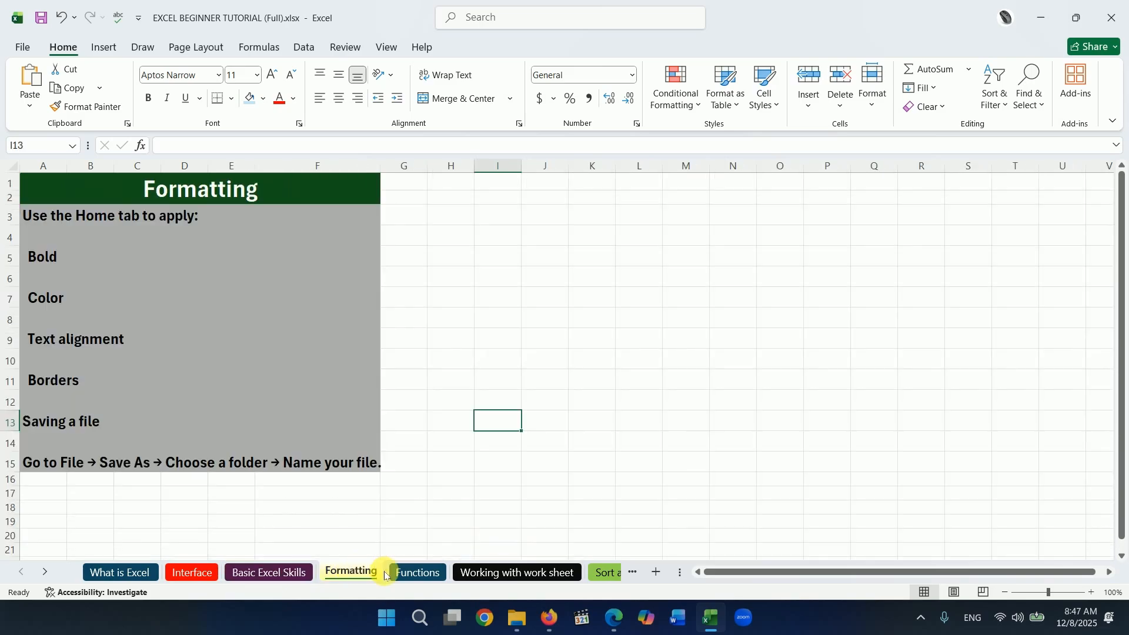
{"action": "left_click", "coordinate": [403, 574]}
{"action": "left_click", "coordinate": [483, 573]}
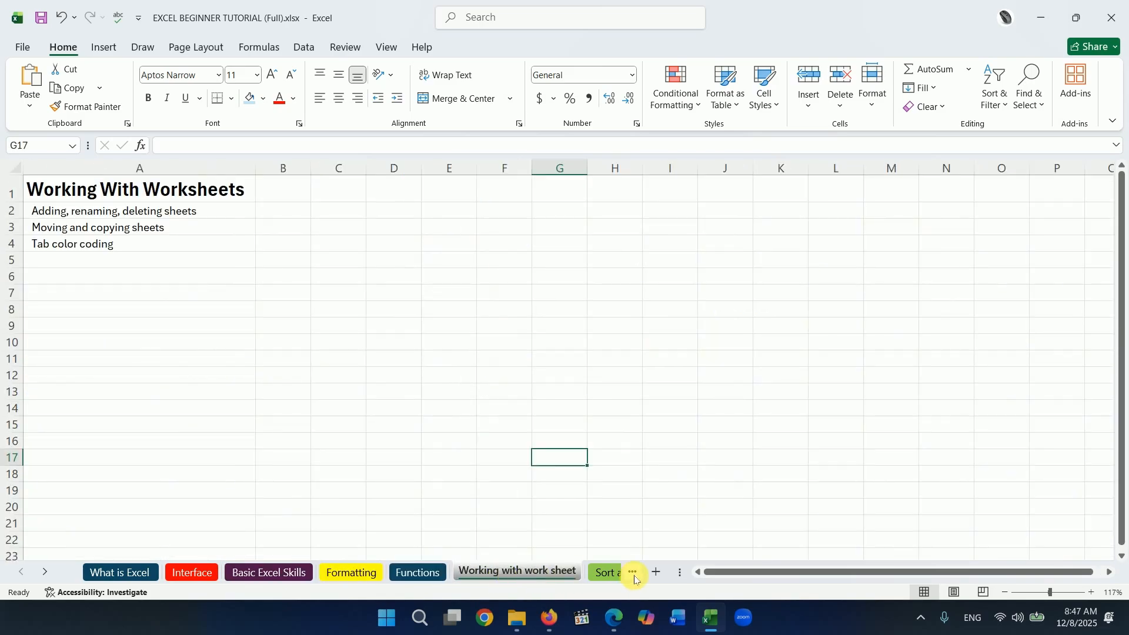
{"action": "left_click", "coordinate": [606, 574]}
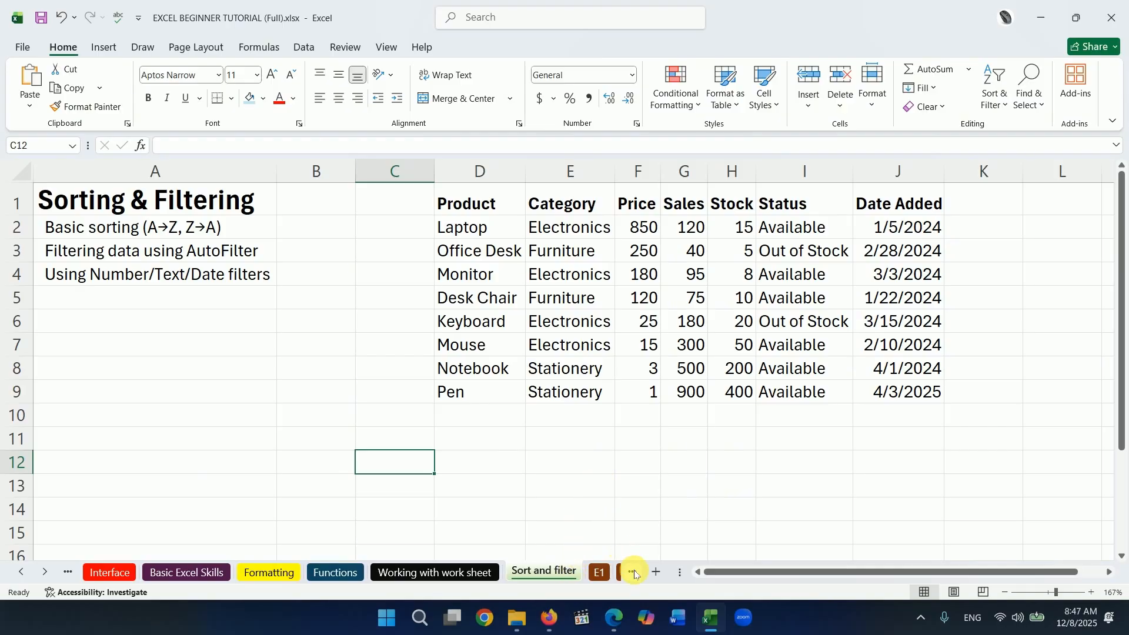
Revisit the Excel in Amharic channel page, and look through exercise sheets E1 to E4 in the Excel workbook.
{"action": "left_click", "coordinate": [550, 617]}
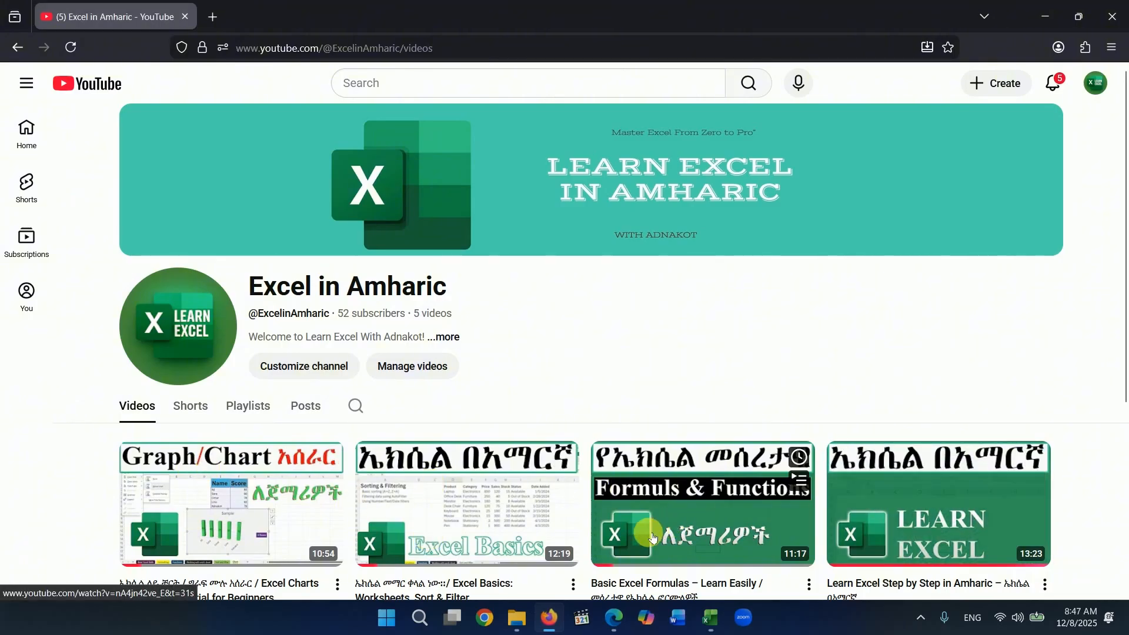
{"action": "left_click", "coordinate": [711, 618]}
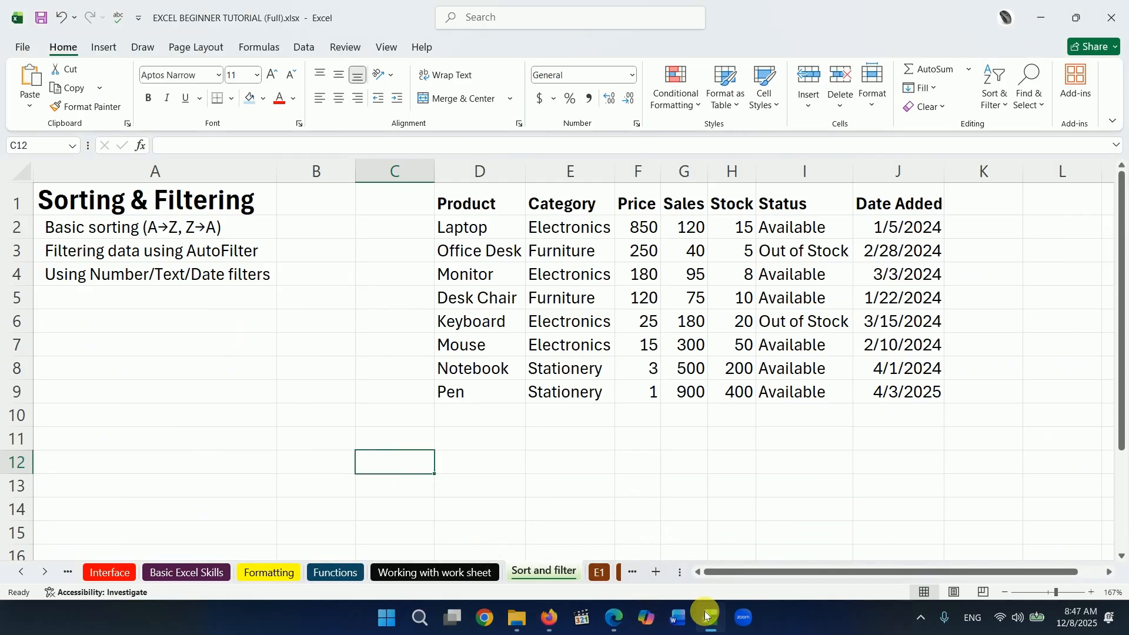
{"action": "left_click", "coordinate": [635, 580]}
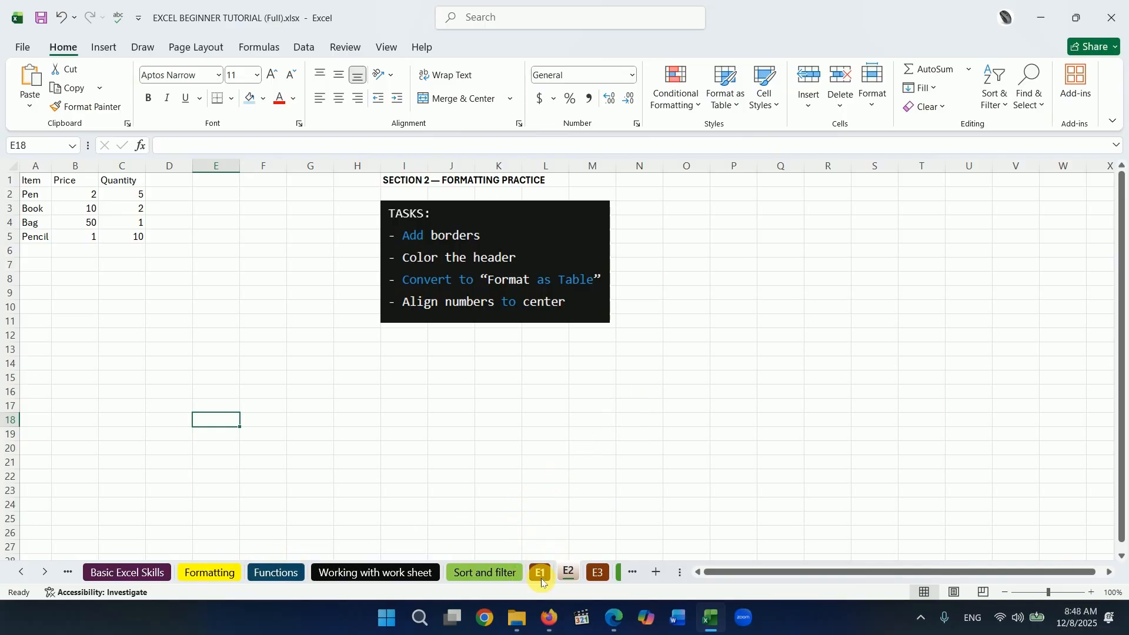
{"action": "left_click", "coordinate": [540, 572]}
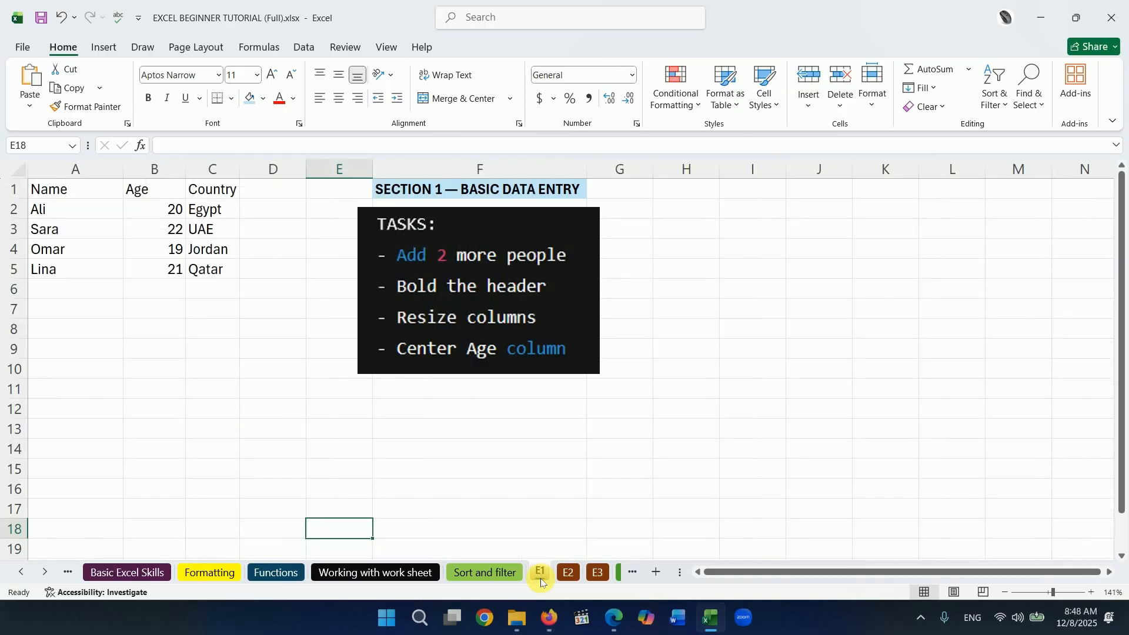
{"action": "left_click", "coordinate": [523, 490]}
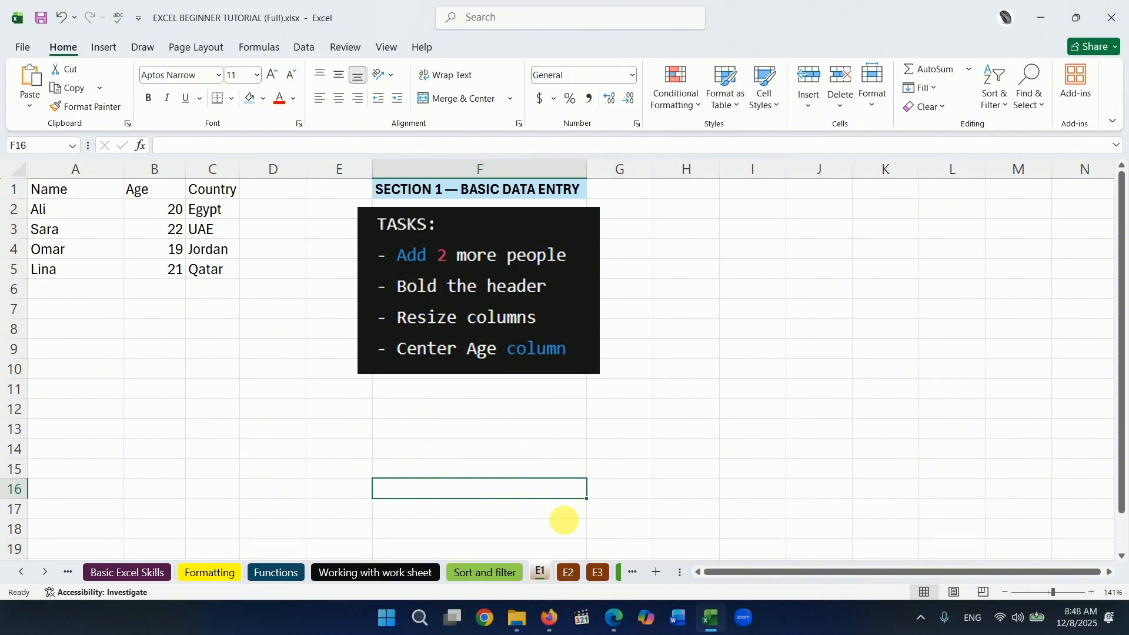
{"action": "left_click", "coordinate": [569, 574]}
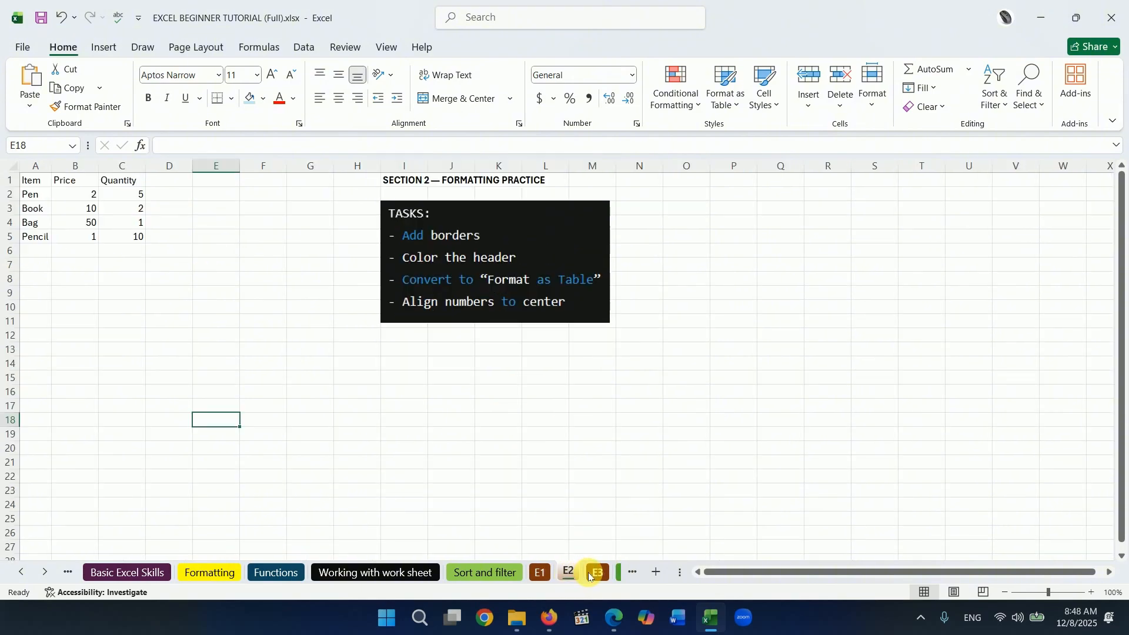
{"action": "left_click", "coordinate": [599, 574]}
{"action": "left_click", "coordinate": [619, 574]}
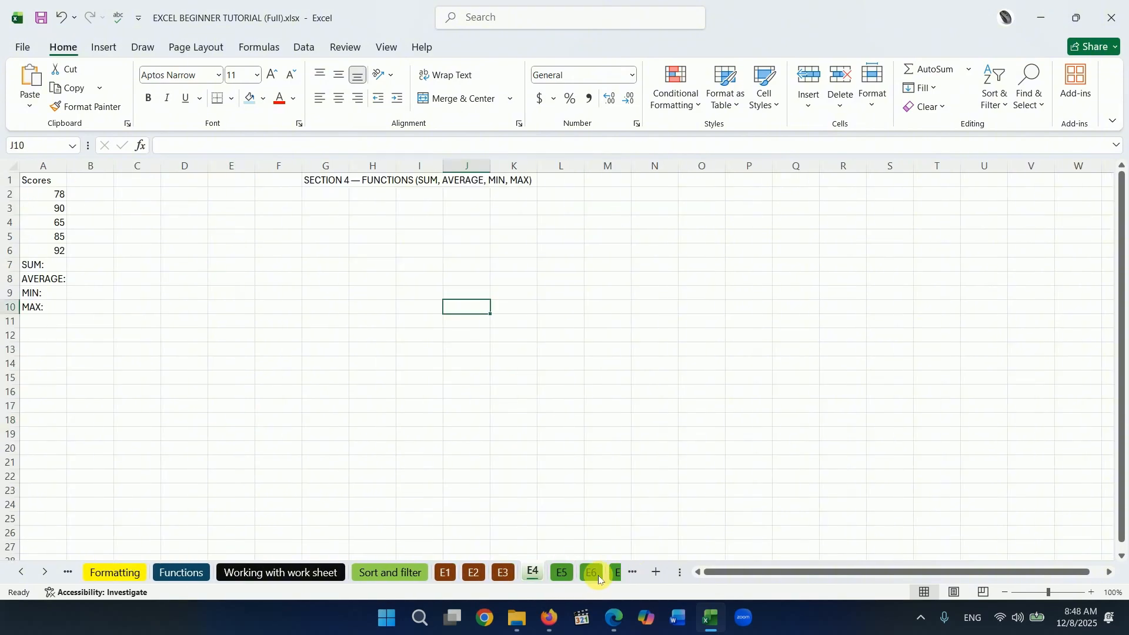
On sheet E1, add a person in row 6 with a name, age 3 and country AA.
{"action": "left_click", "coordinate": [446, 573]}
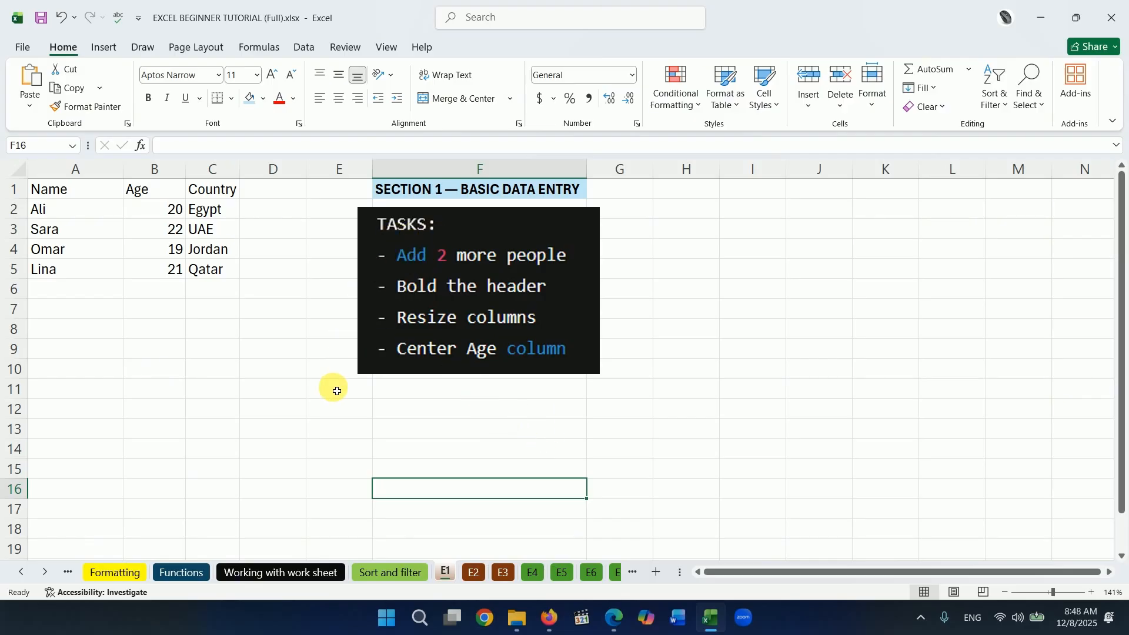
{"action": "left_click", "coordinate": [301, 330]}
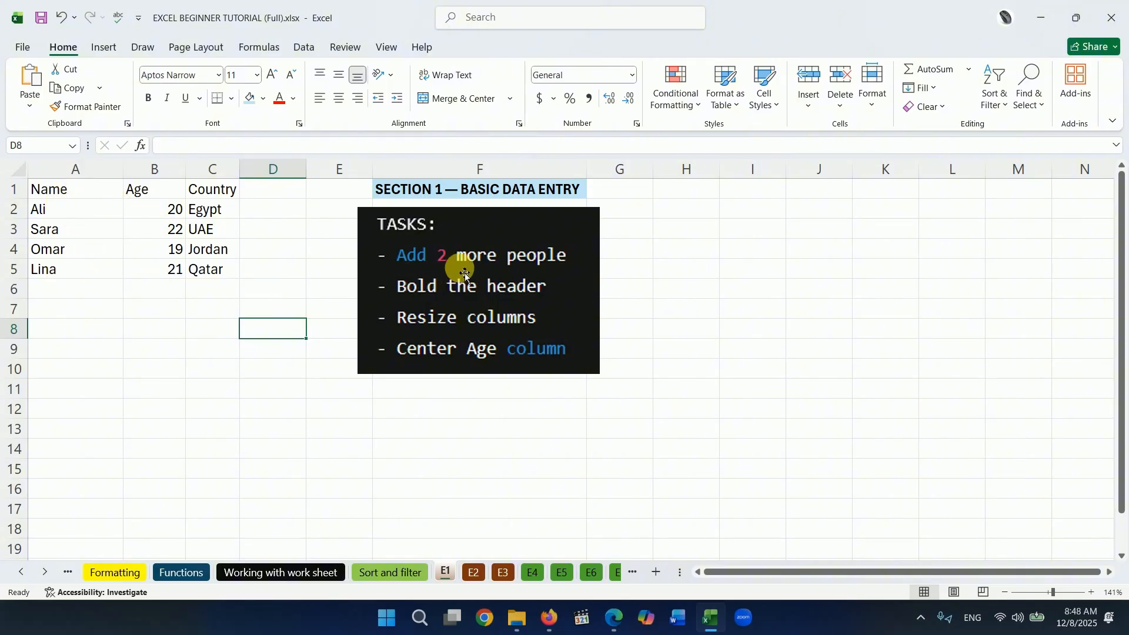
{"action": "left_click", "coordinate": [68, 288]}
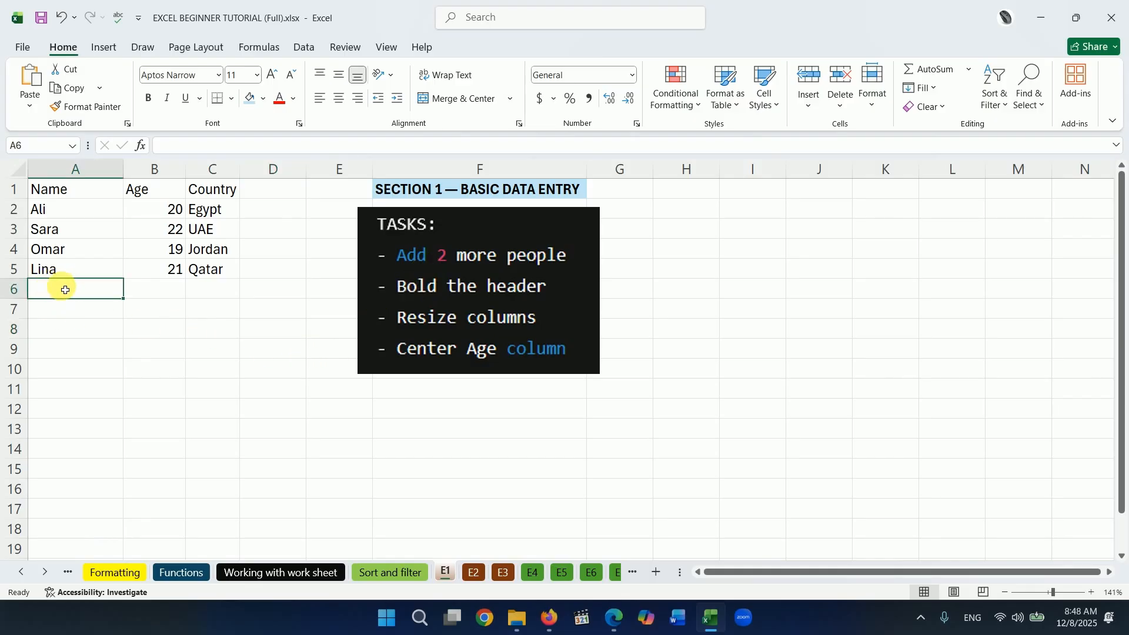
{"action": "type", "text": "ada"}
{"action": "left_click", "coordinate": [158, 287]}
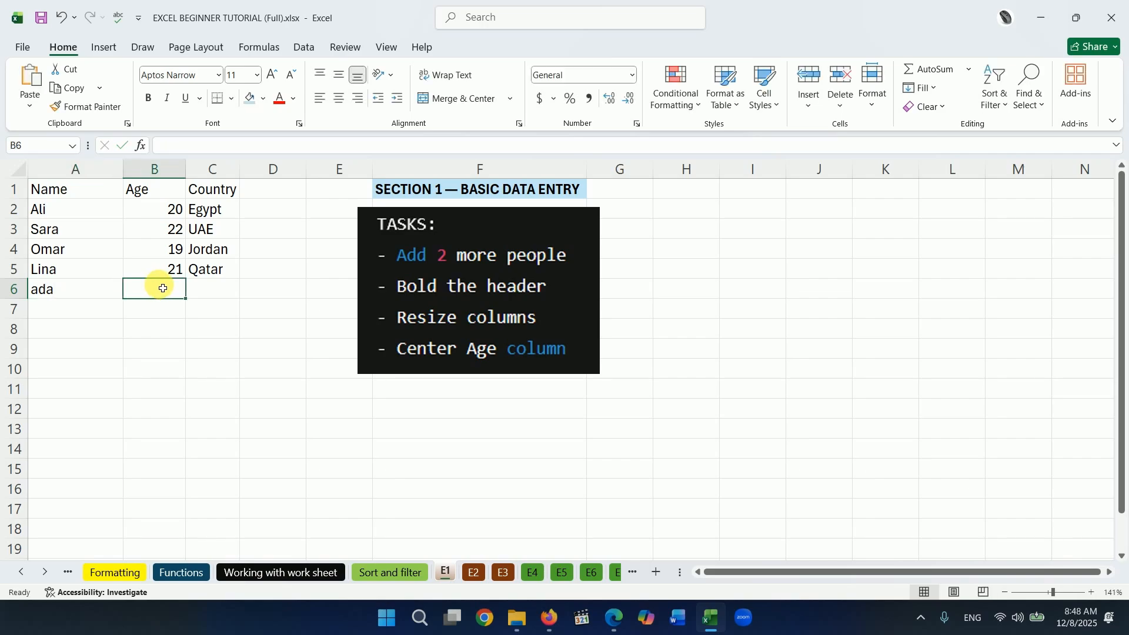
{"action": "type", "text": "3"}
{"action": "left_click", "coordinate": [205, 289]}
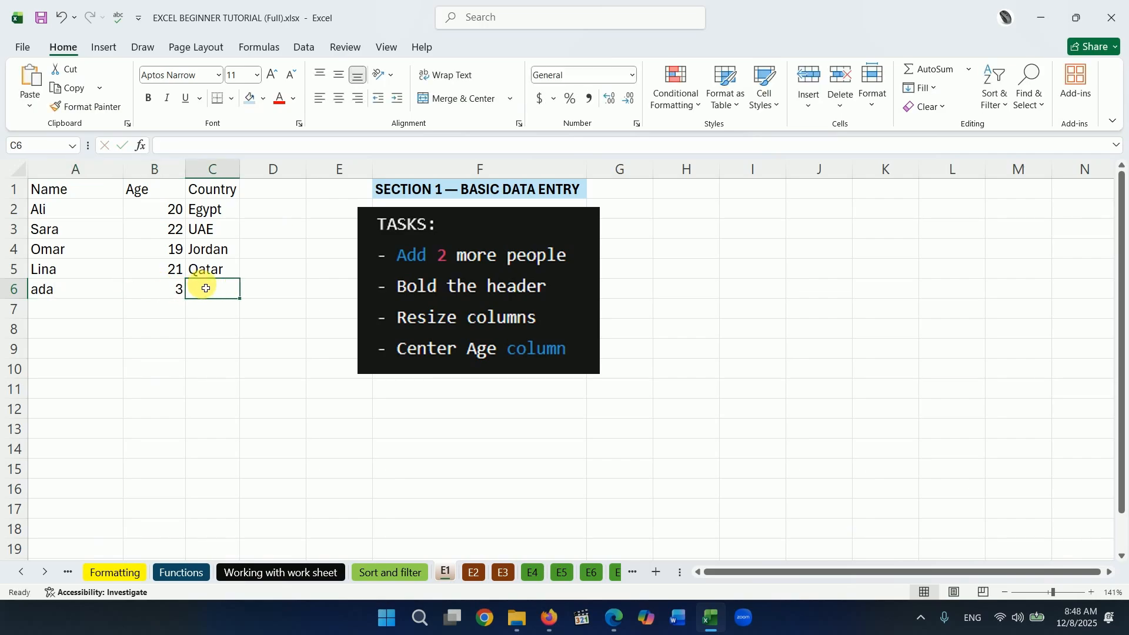
{"action": "type", "text": "AA"}
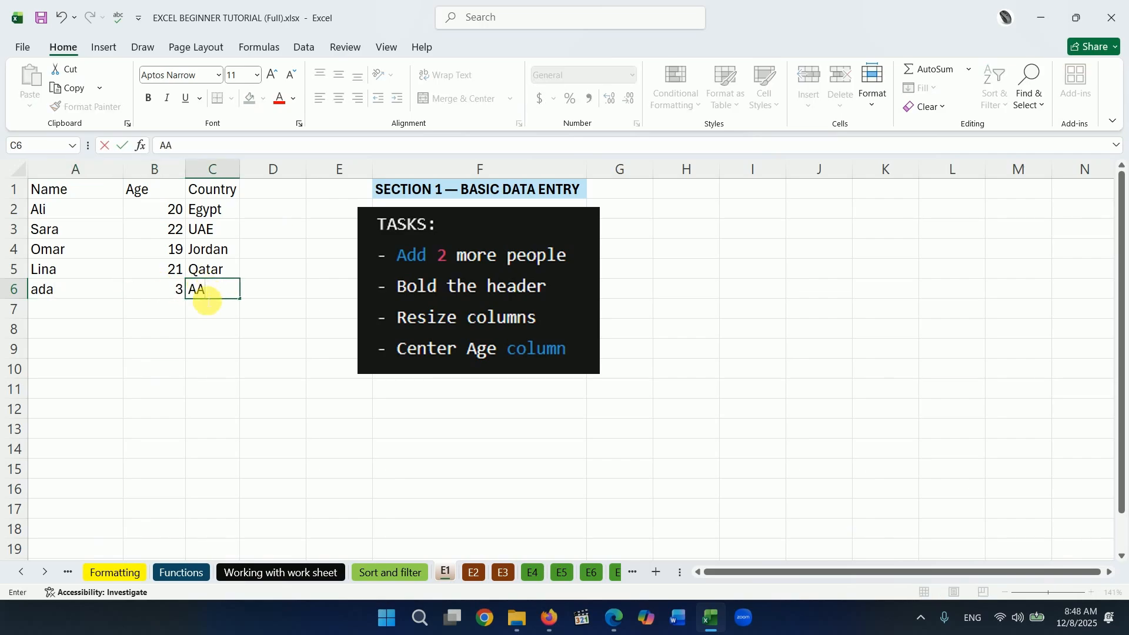
{"action": "left_click", "coordinate": [208, 349]}
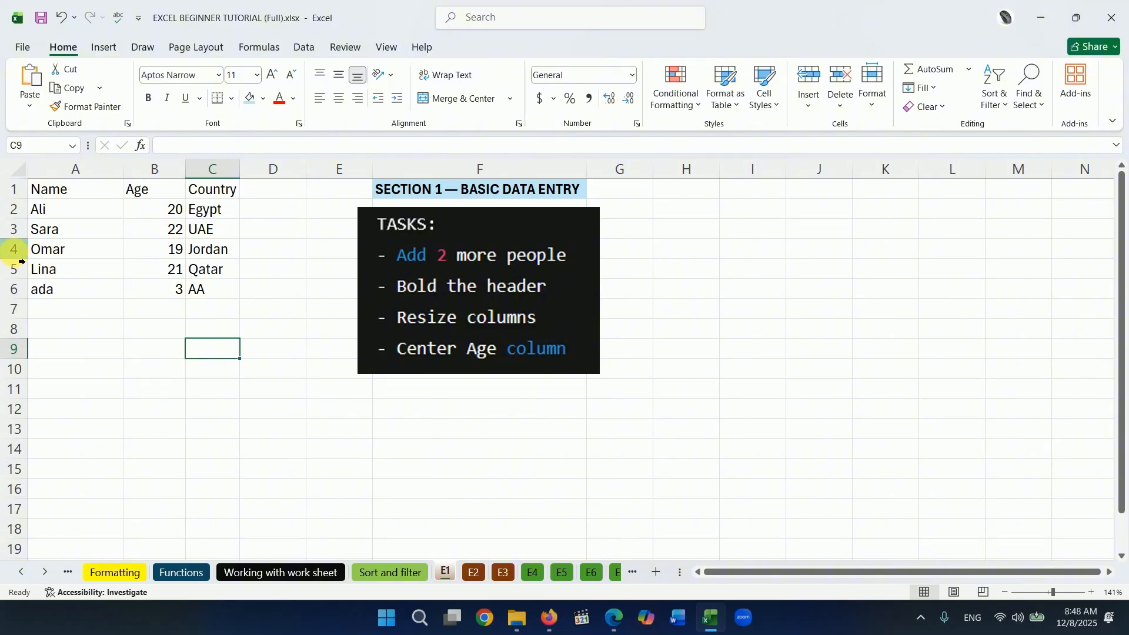
Insert a blank row above row 4 of the people list.
{"action": "left_click", "coordinate": [15, 249]}
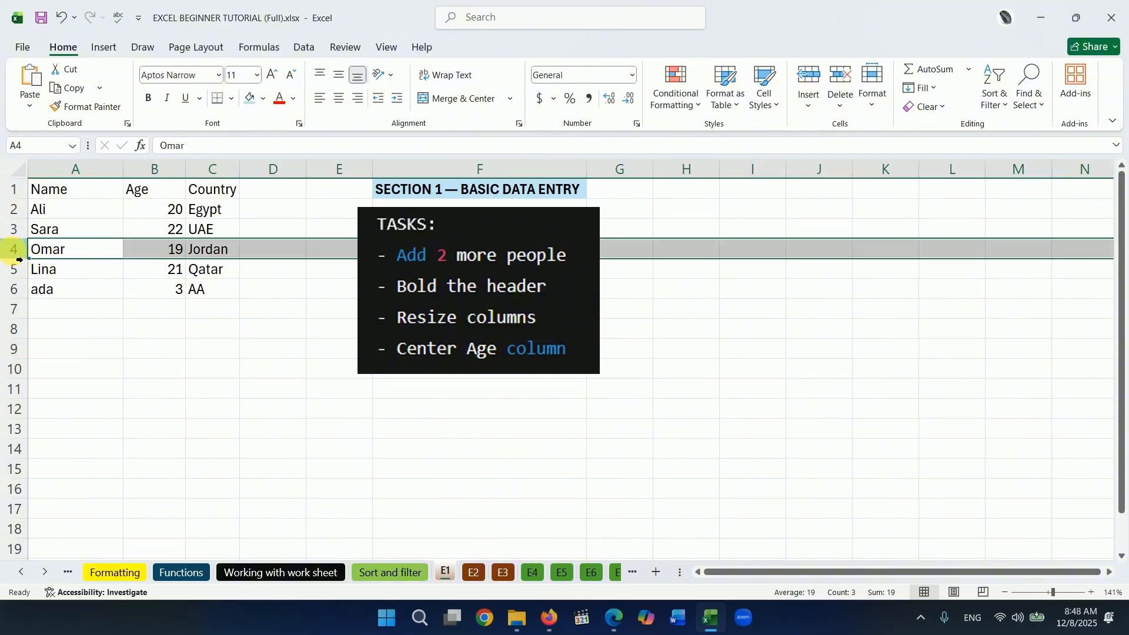
{"action": "right_click", "coordinate": [13, 255]}
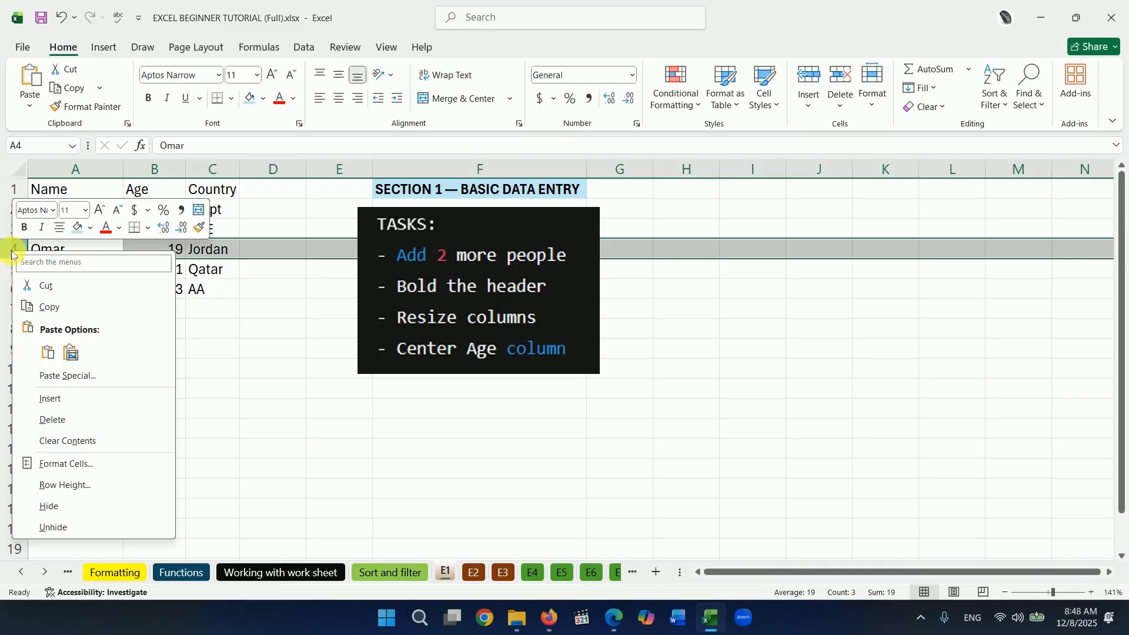
{"action": "left_click", "coordinate": [48, 398]}
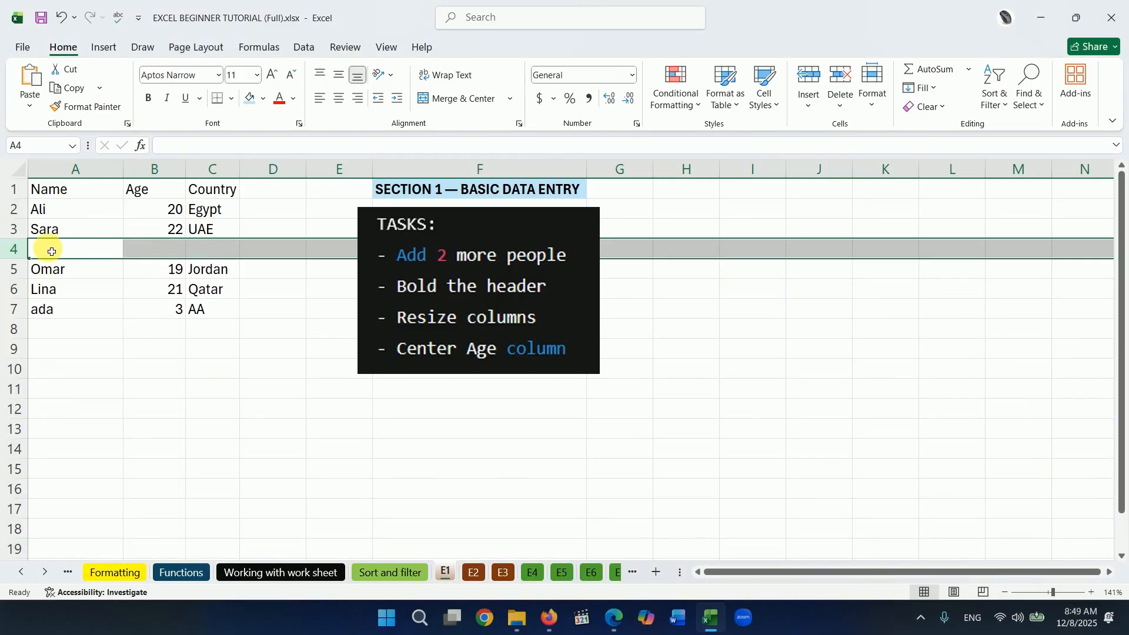
Fill the blank row 4 with the name ZVXVXC, age 232 and country DG.
{"action": "left_click", "coordinate": [52, 252]}
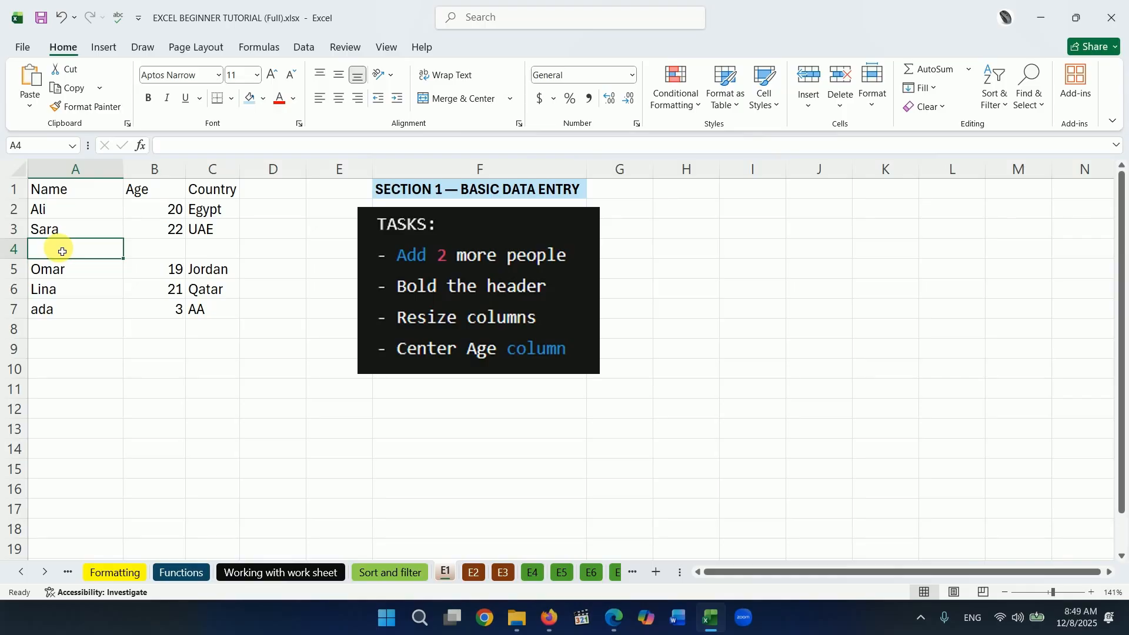
{"action": "type", "text": "ZVXVXC"}
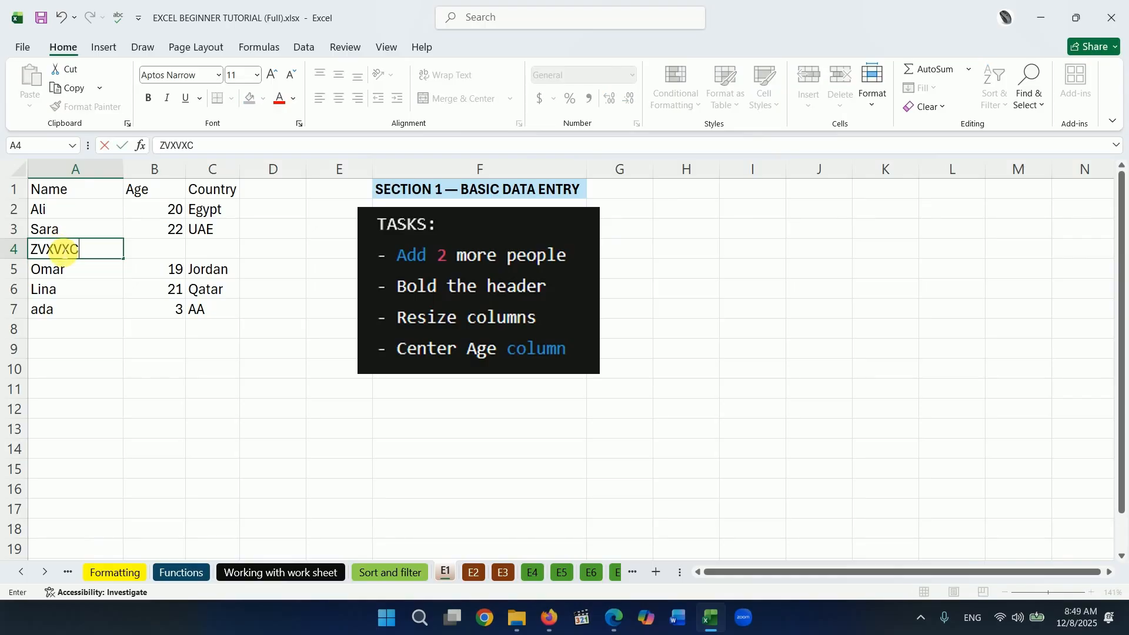
{"action": "left_click", "coordinate": [151, 250]}
{"action": "type", "text": "23"}
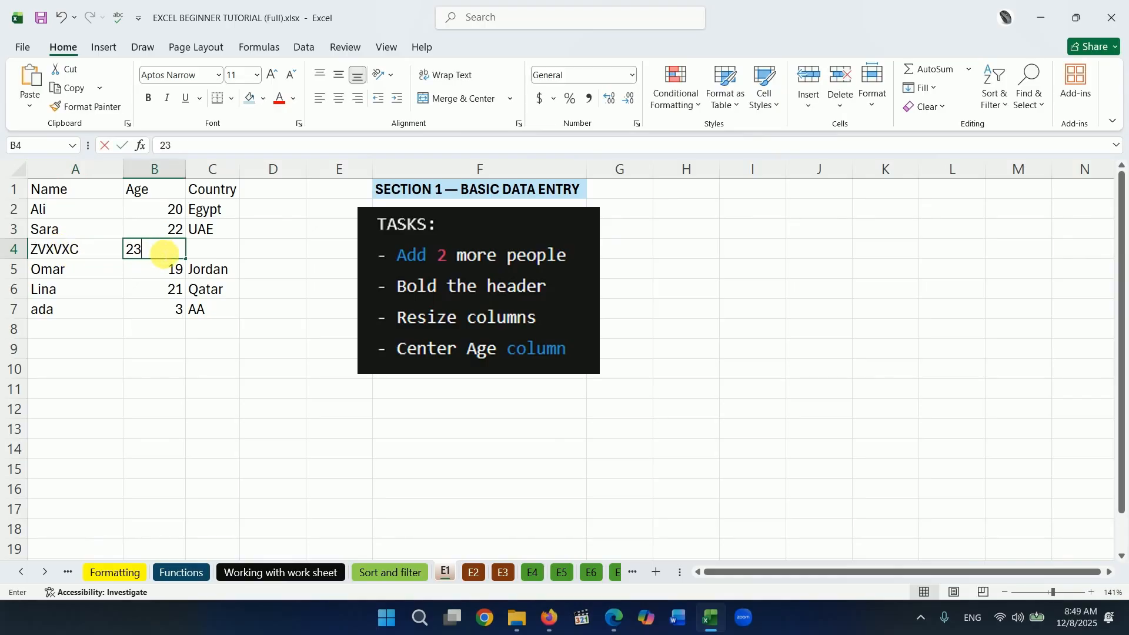
{"action": "type", "text": "2"}
{"action": "left_click", "coordinate": [217, 252]}
{"action": "type", "text": "DG"}
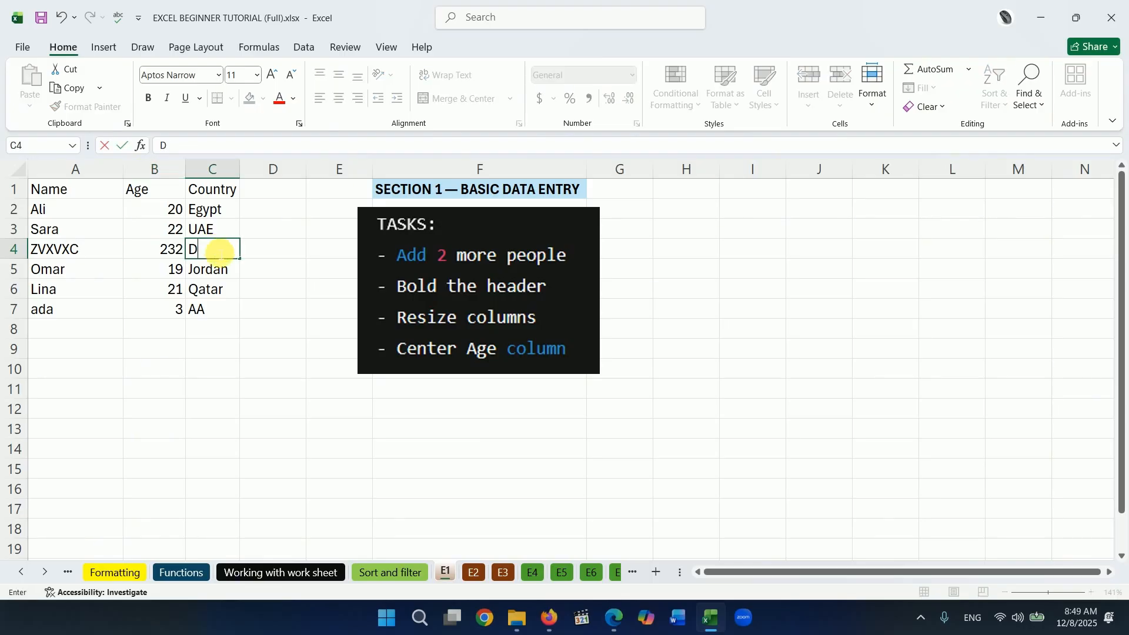
{"action": "left_click", "coordinate": [198, 370]}
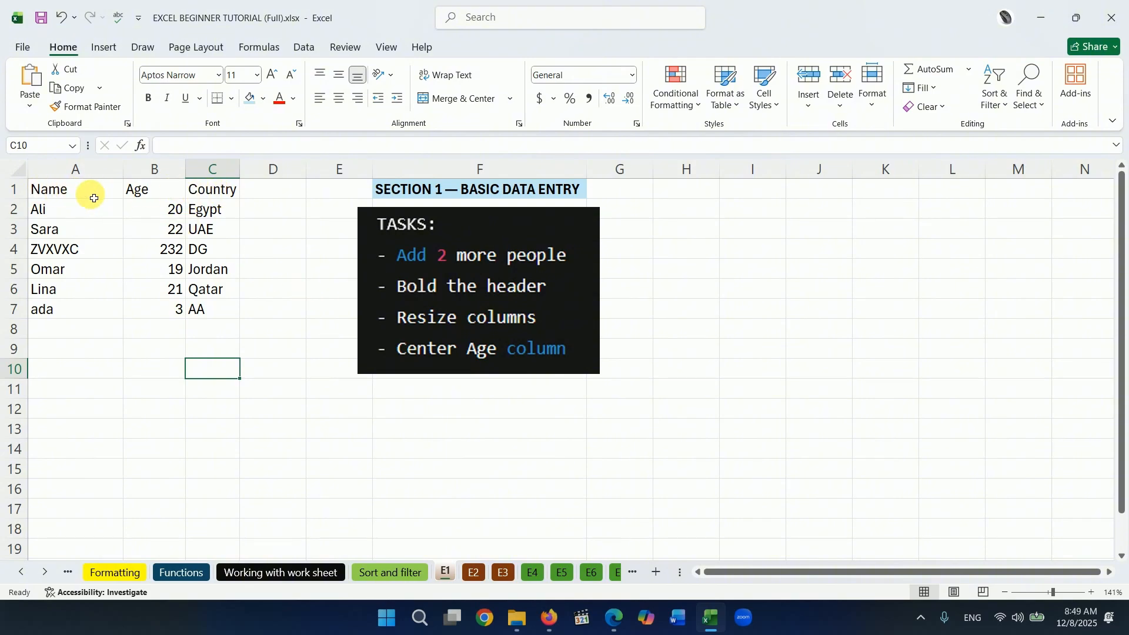
Make the header cells Name, Age and Country in A1:C1 bold.
{"action": "left_click_drag", "start_coordinate": [60, 189], "coordinate": [211, 192]}
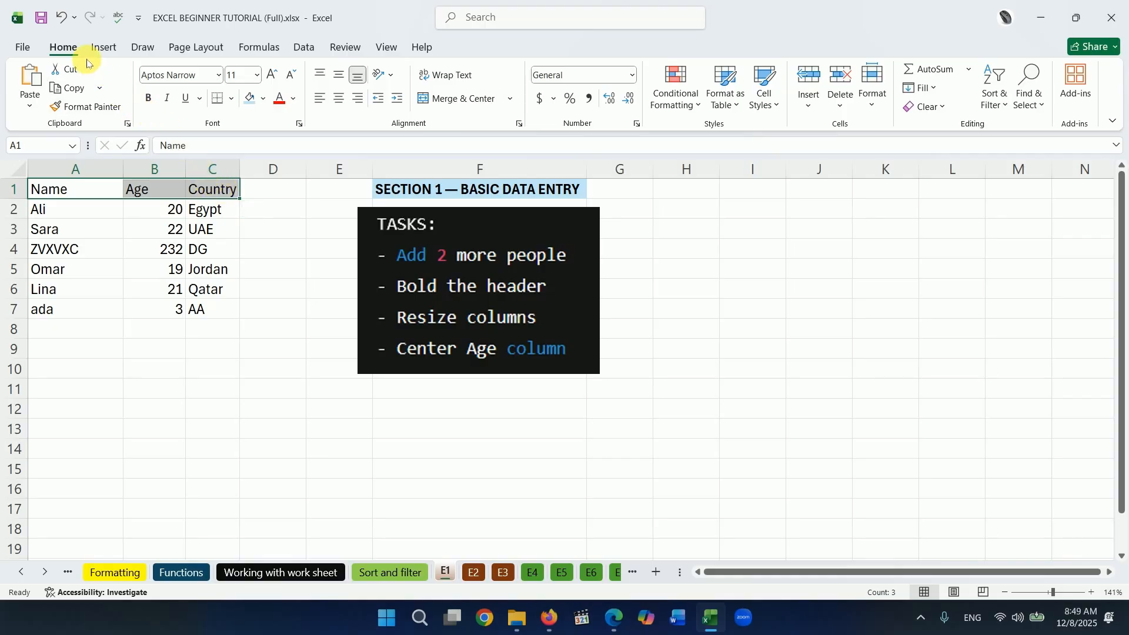
{"action": "left_click", "coordinate": [148, 103]}
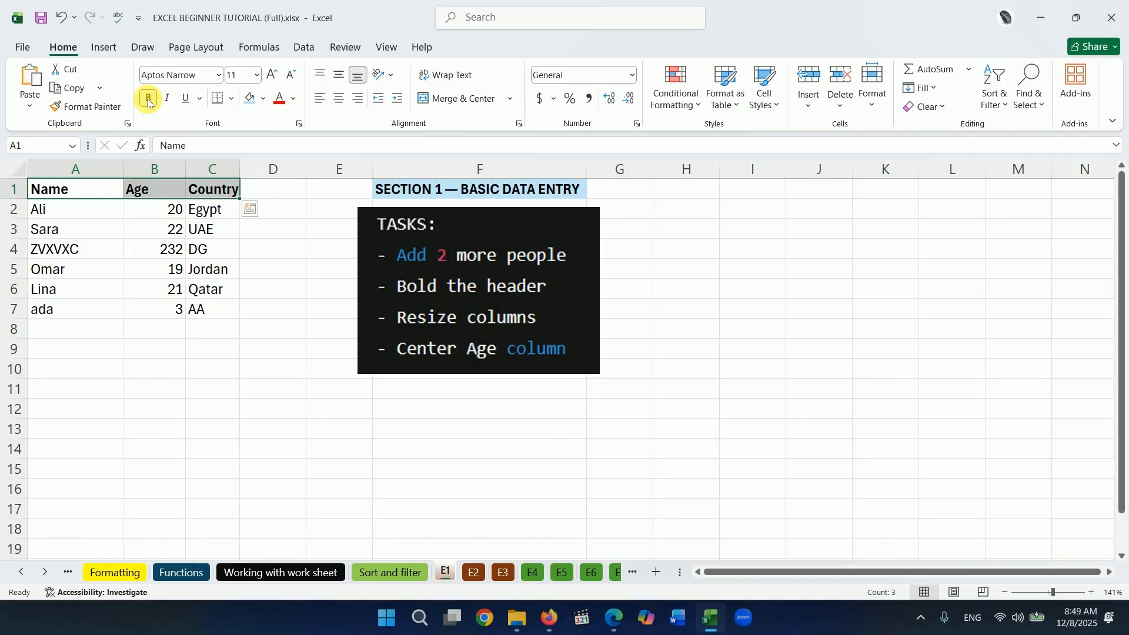
{"action": "left_click", "coordinate": [272, 309]}
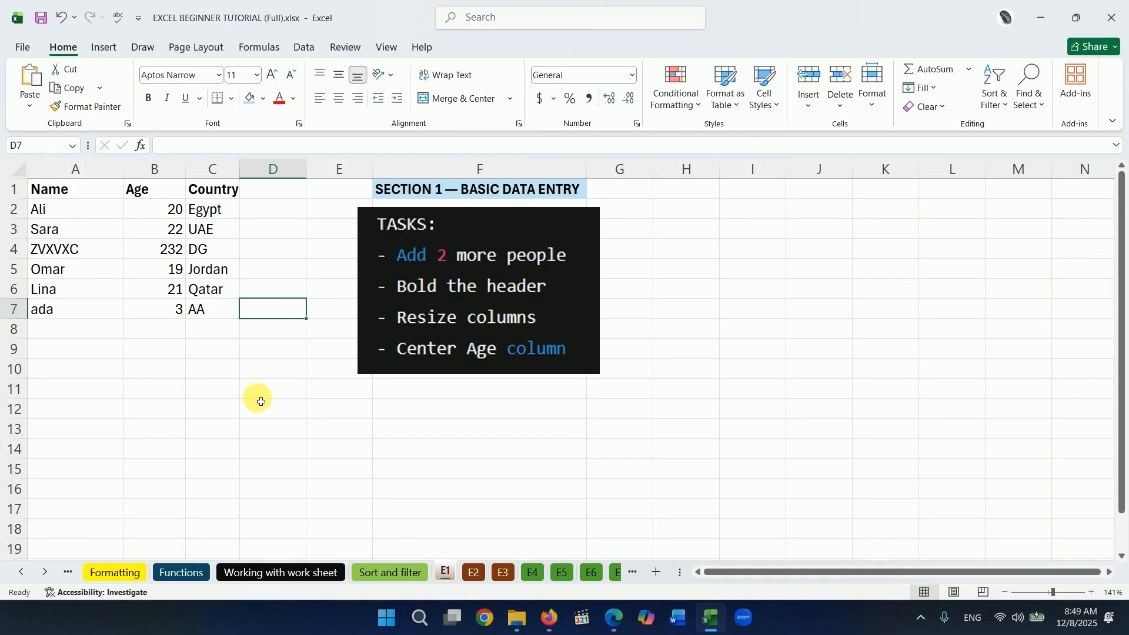
Widen the Name, Age and Country columns of the people list.
{"action": "left_click_drag", "start_coordinate": [186, 176], "coordinate": [250, 176]}
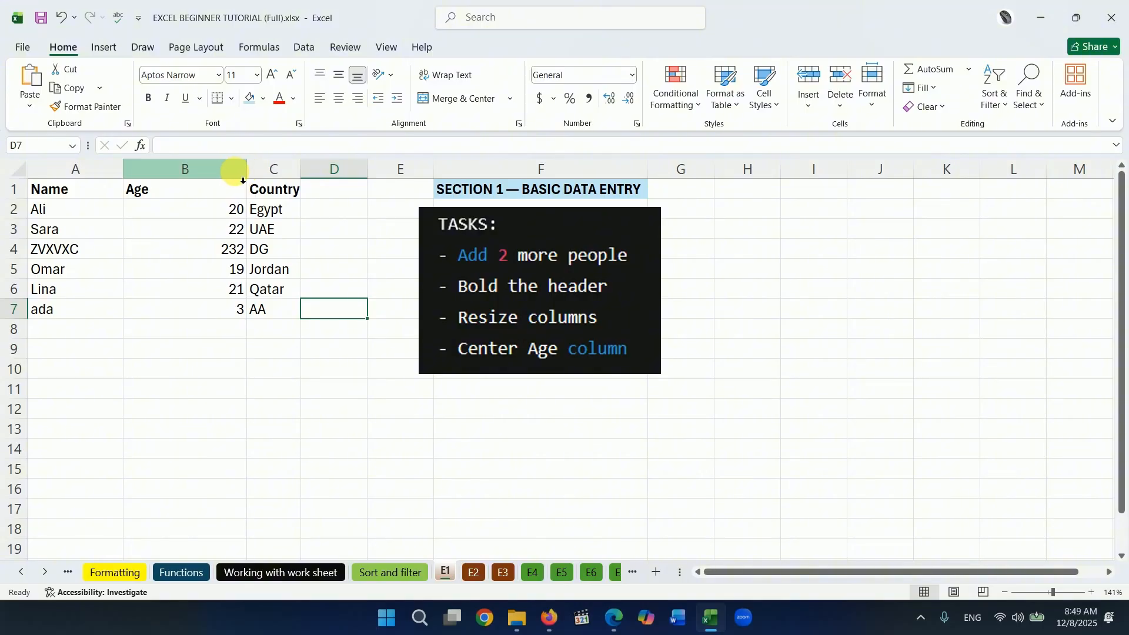
{"action": "left_click_drag", "start_coordinate": [251, 174], "coordinate": [354, 177]}
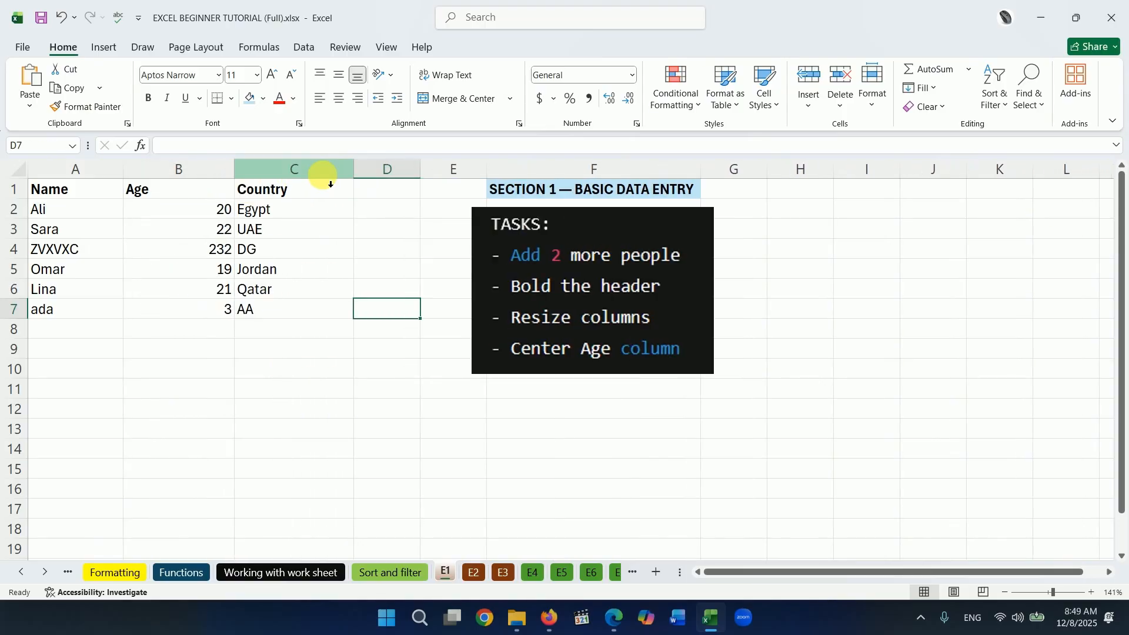
{"action": "left_click", "coordinate": [122, 183]}
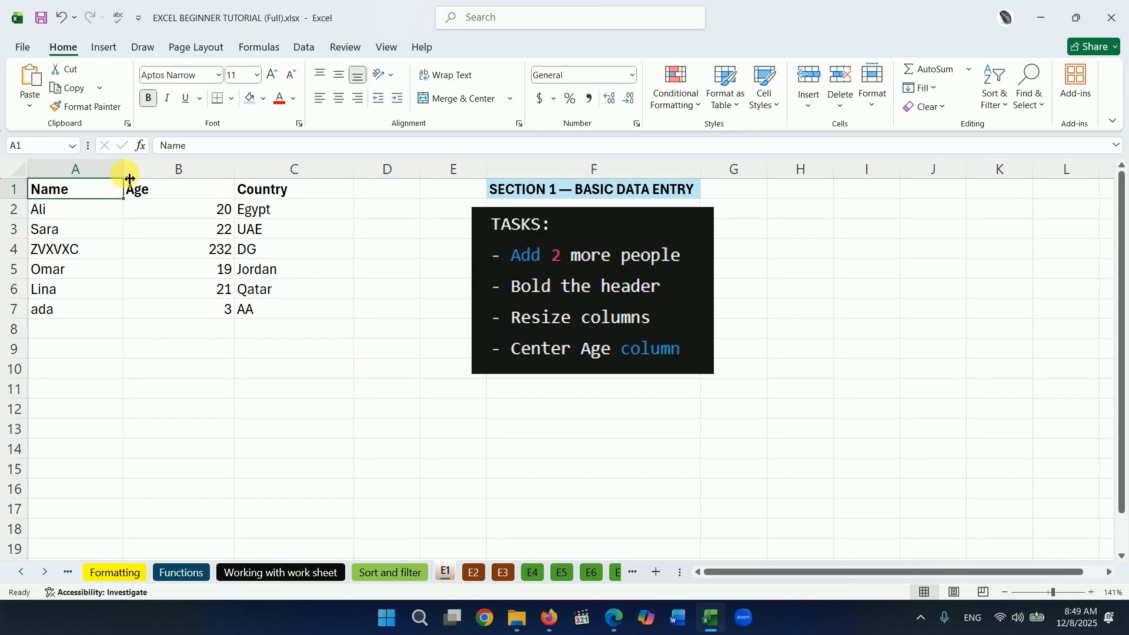
{"action": "left_click_drag", "start_coordinate": [124, 176], "coordinate": [171, 178]}
{"action": "left_click", "coordinate": [366, 390]}
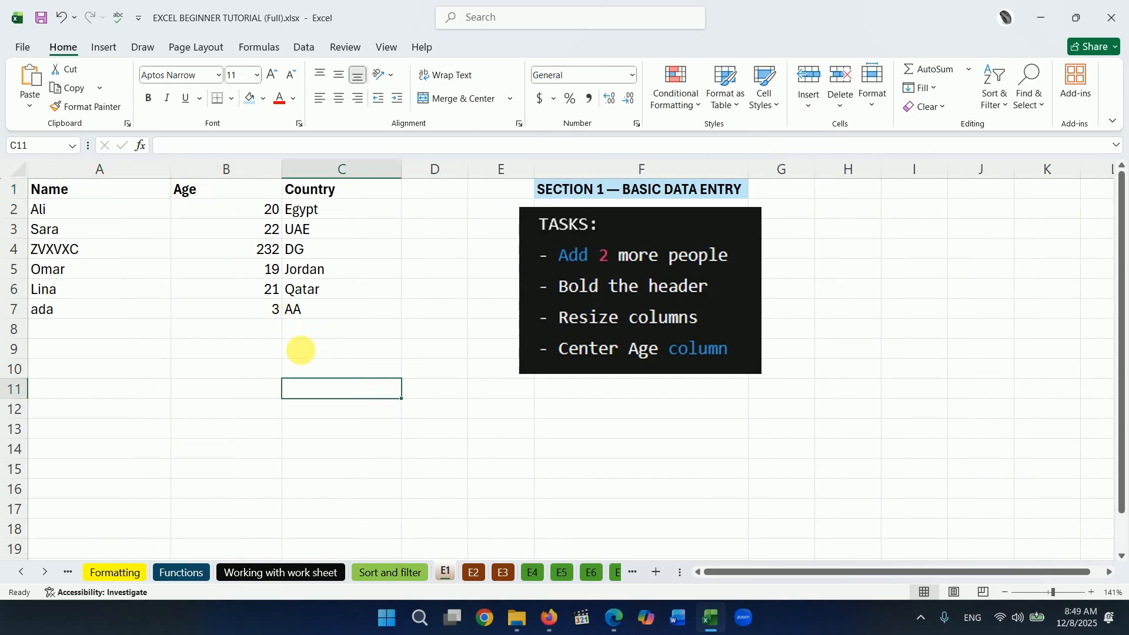
Auto-fit all columns of the sheet to their contents and widen the Age column slightly.
{"action": "left_click", "coordinate": [28, 172]}
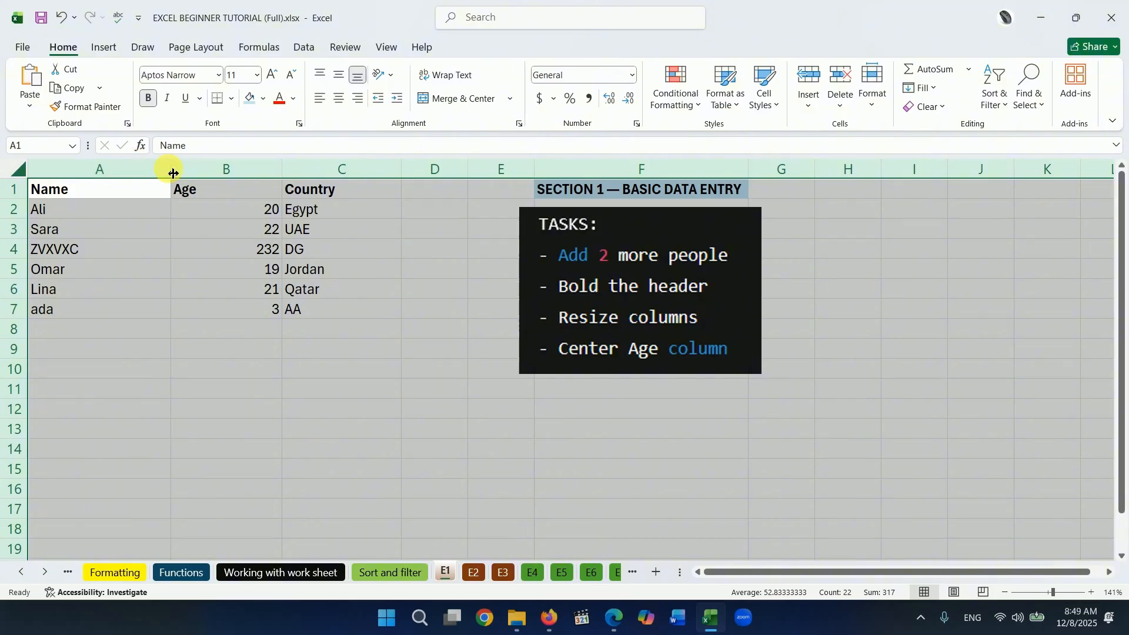
{"action": "double_click", "coordinate": [408, 178]}
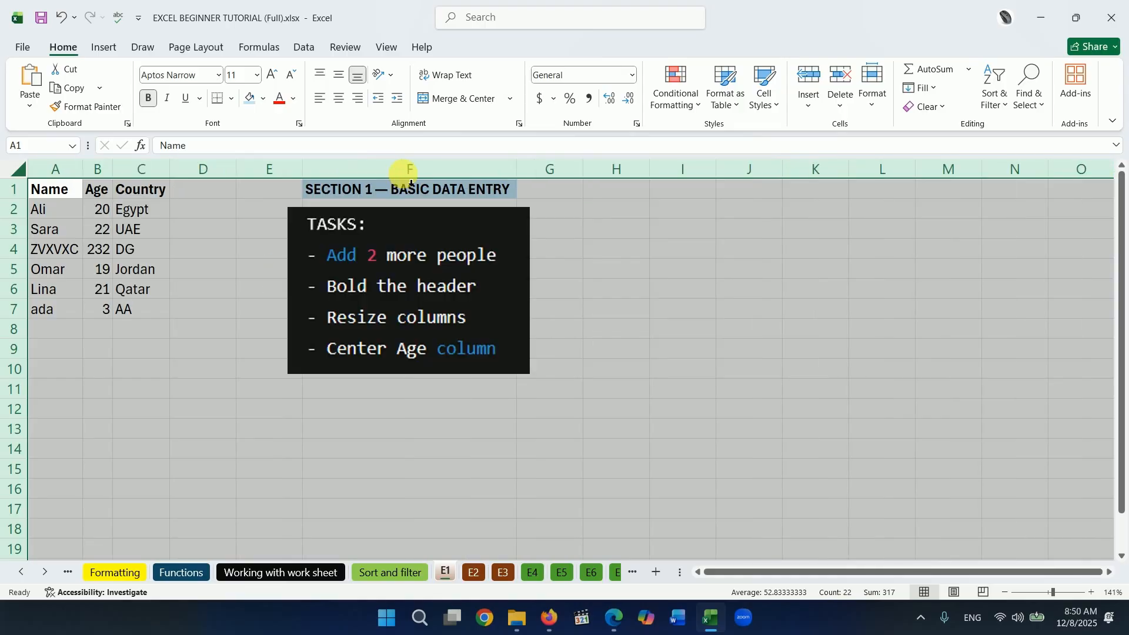
{"action": "left_click", "coordinate": [215, 271]}
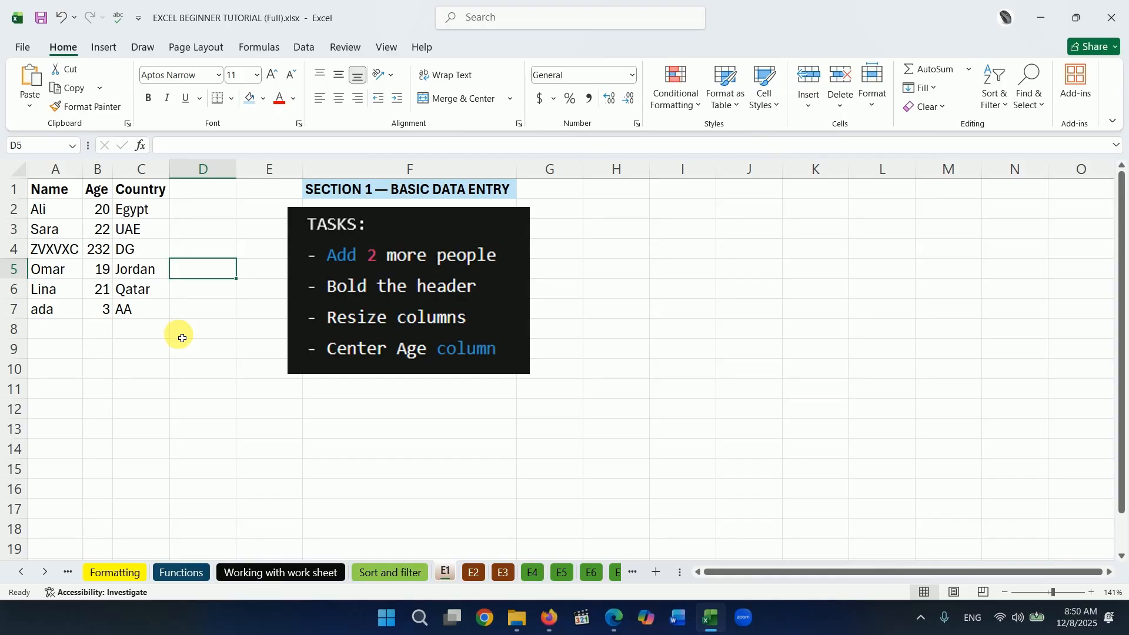
{"action": "left_click_drag", "start_coordinate": [113, 170], "coordinate": [133, 172]}
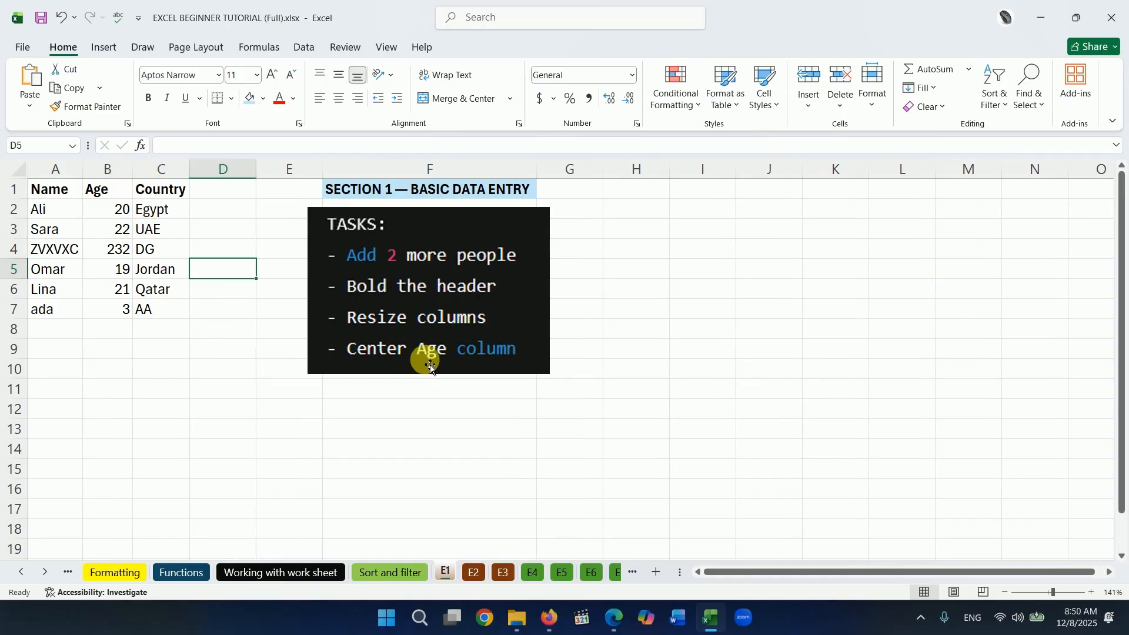
{"action": "left_click", "coordinate": [233, 369]}
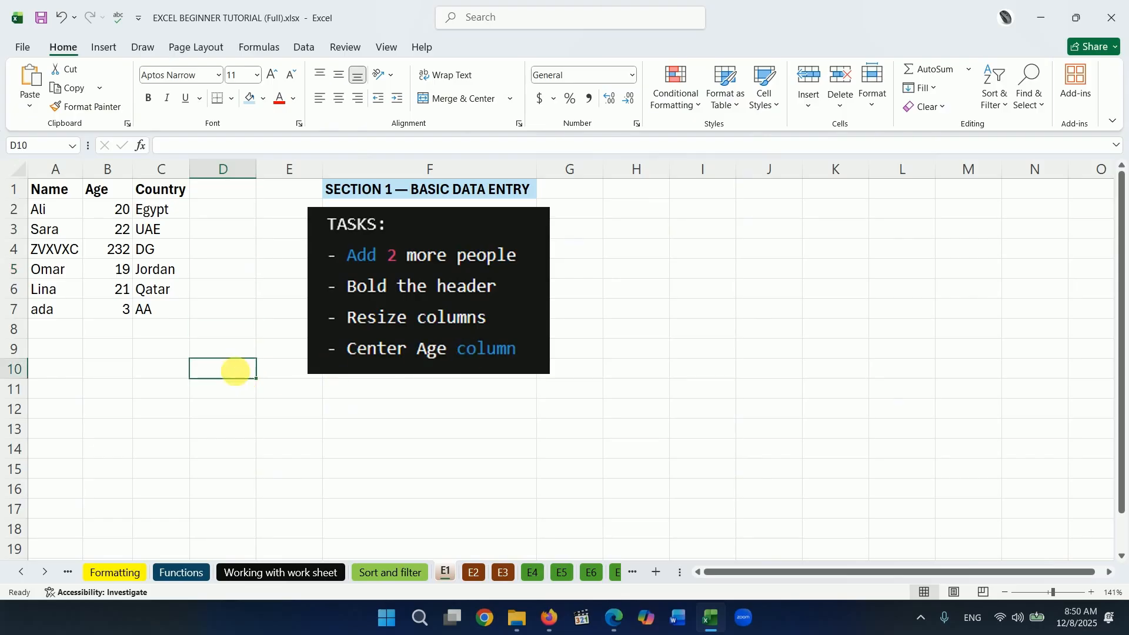
Change the age in cell B4 to 23.
{"action": "left_click", "coordinate": [120, 210]}
{"action": "left_click", "coordinate": [117, 228]}
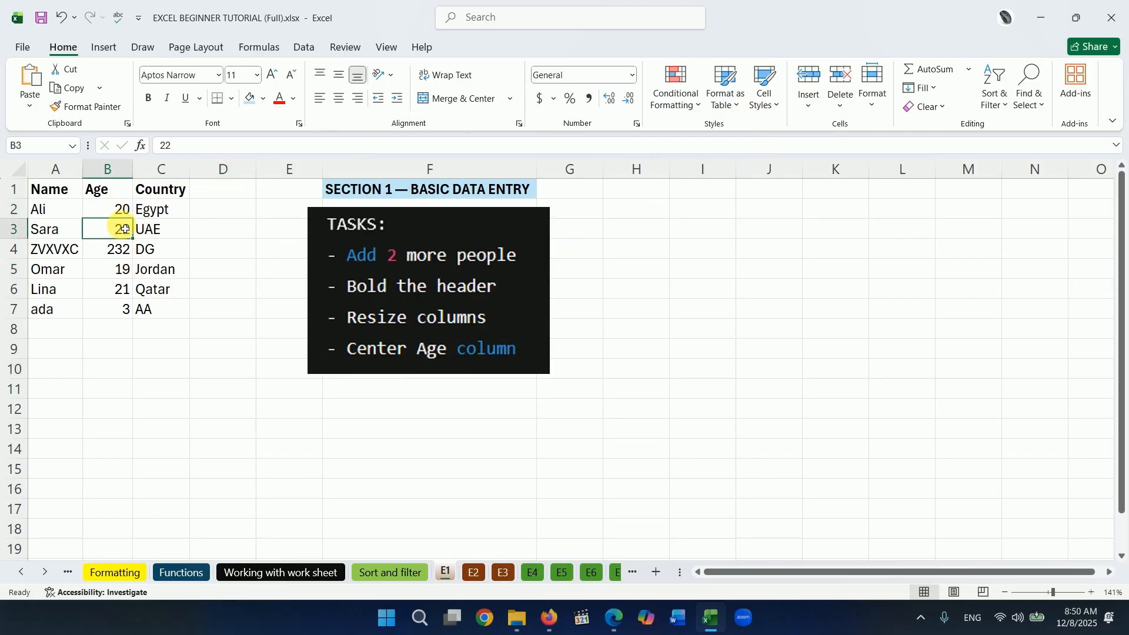
{"action": "double_click", "coordinate": [117, 255]}
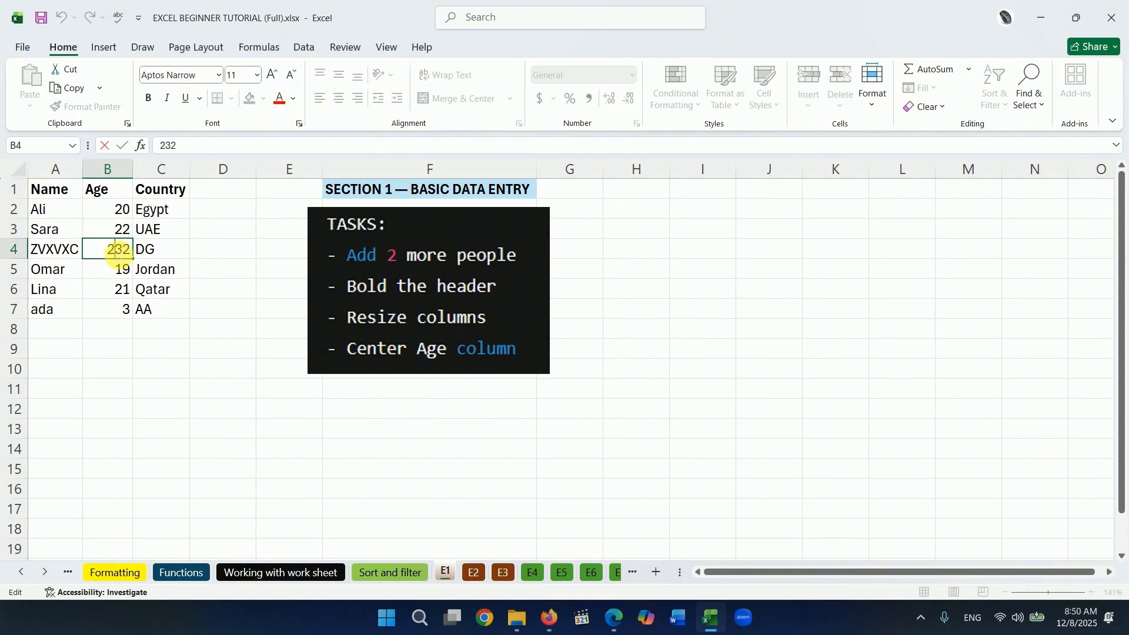
{"action": "type", "text": "3"}
{"action": "key", "text": "Delete"}
{"action": "key", "text": "Delete"}
{"action": "left_click", "coordinate": [126, 288]}
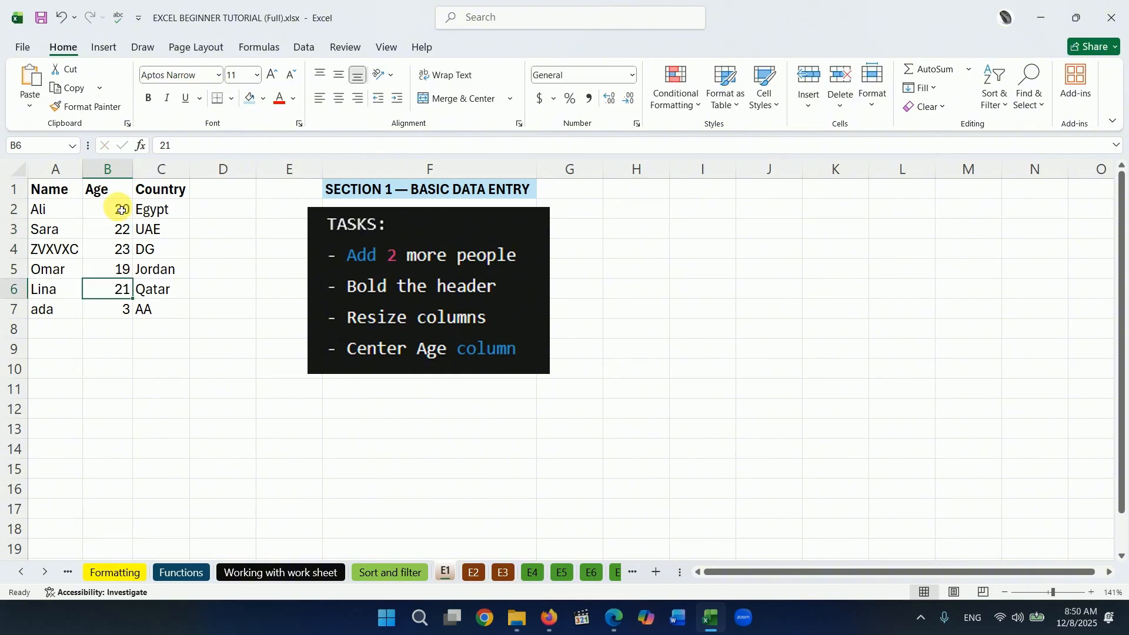
Center the Age column horizontally, covering the header and all ages in B1:B7.
{"action": "left_click", "coordinate": [118, 210]}
{"action": "left_click_drag", "start_coordinate": [121, 231], "coordinate": [124, 307]}
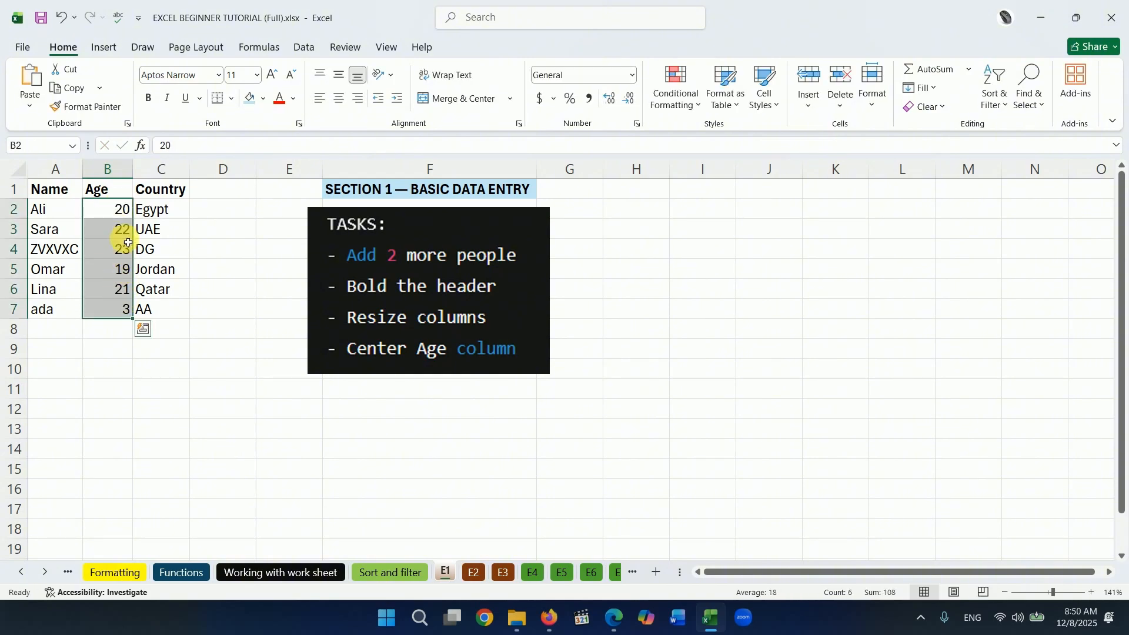
{"action": "left_click", "coordinate": [120, 194]}
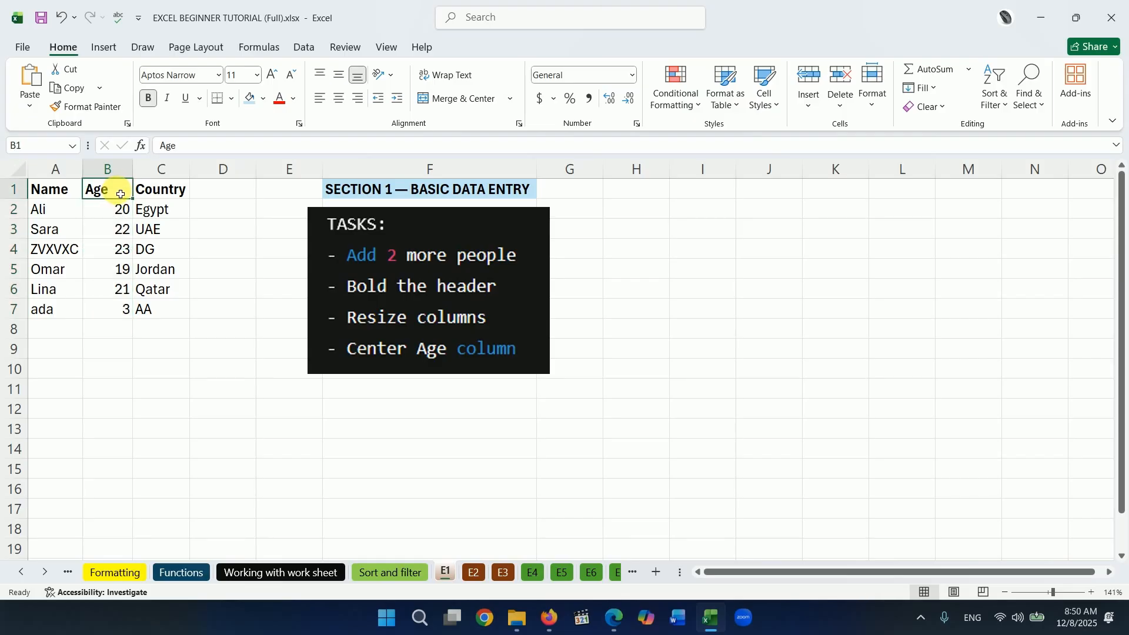
{"action": "left_click_drag", "start_coordinate": [120, 194], "coordinate": [116, 323]}
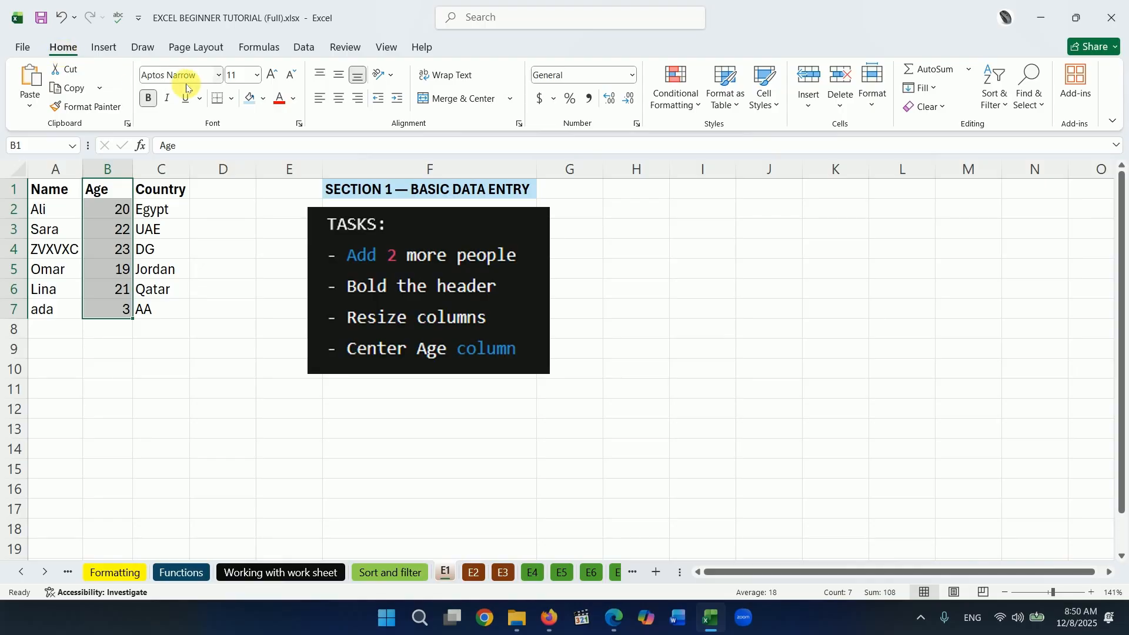
{"action": "left_click", "coordinate": [339, 100]}
{"action": "left_click", "coordinate": [207, 386]}
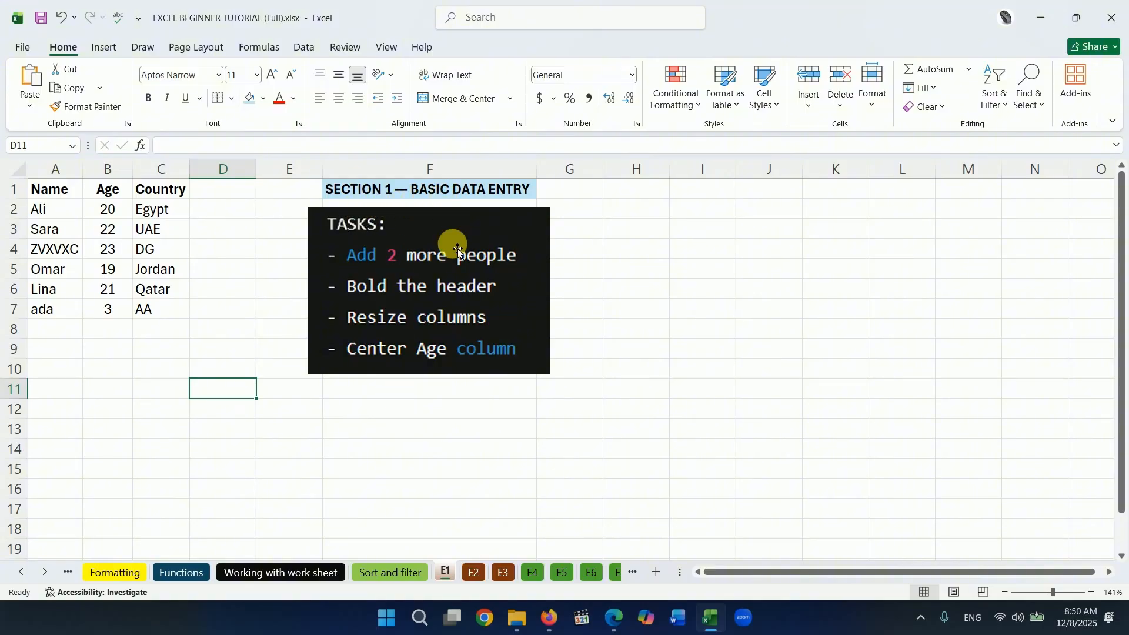
Go to sheet E2 with the Section 2 formatting practice.
{"action": "left_click", "coordinate": [474, 573]}
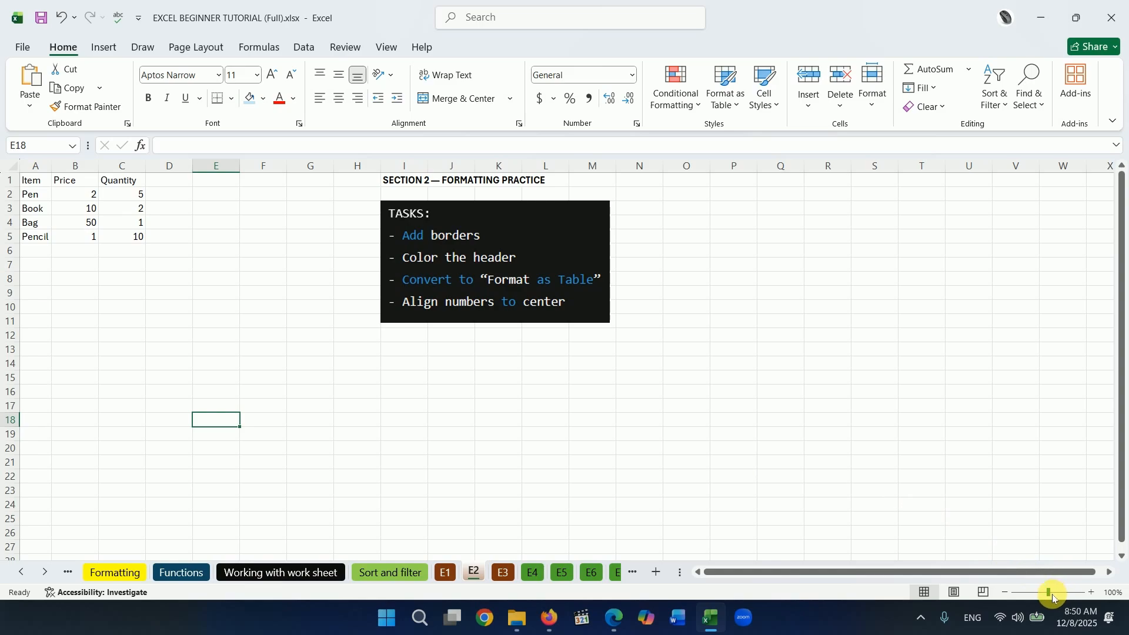
{"action": "left_click_drag", "start_coordinate": [1053, 594], "coordinate": [1057, 594]}
{"action": "scroll", "coordinate": [436, 368], "scroll_direction": "up", "scroll_amount": 1}
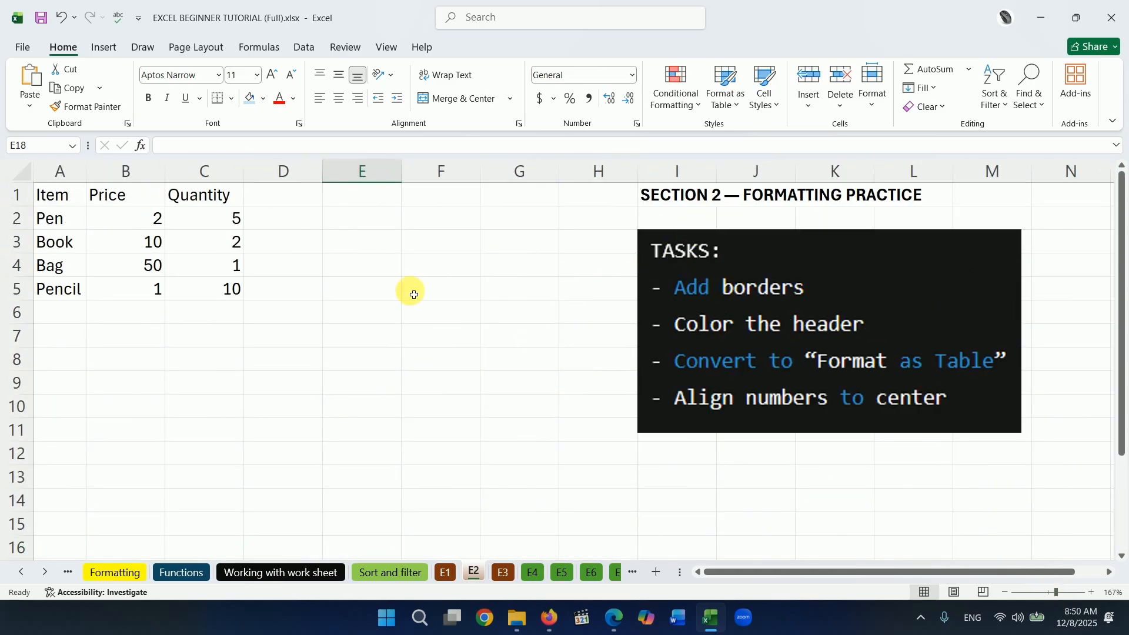
Apply all borders to the item list in A1:C5.
{"action": "left_click", "coordinate": [66, 197]}
{"action": "left_click_drag", "start_coordinate": [95, 206], "coordinate": [212, 287]}
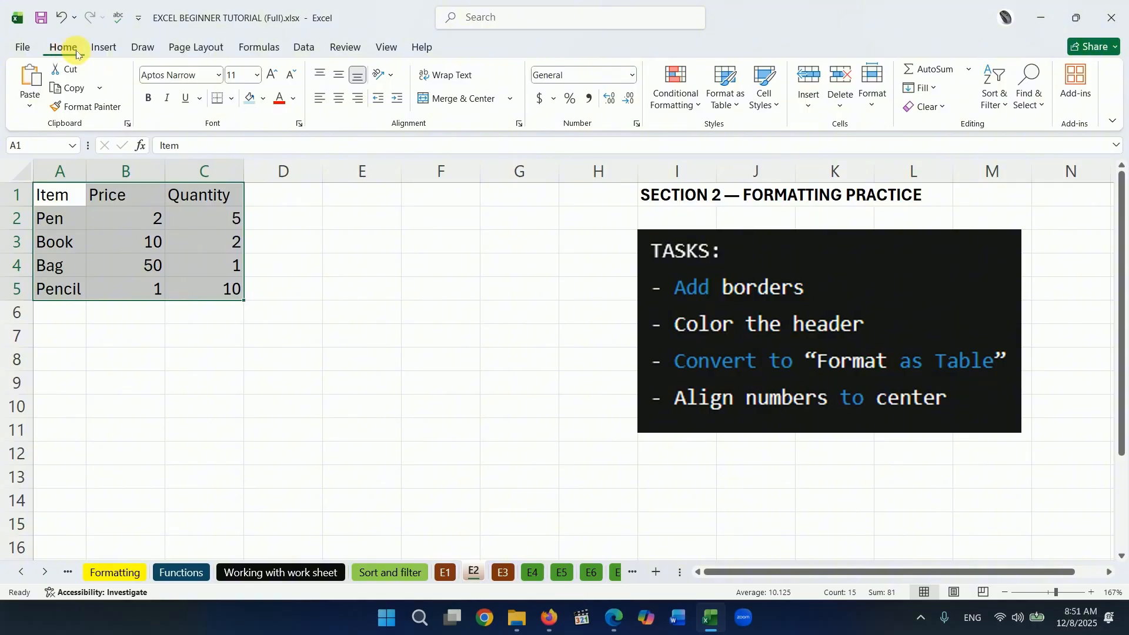
{"action": "left_click", "coordinate": [230, 101]}
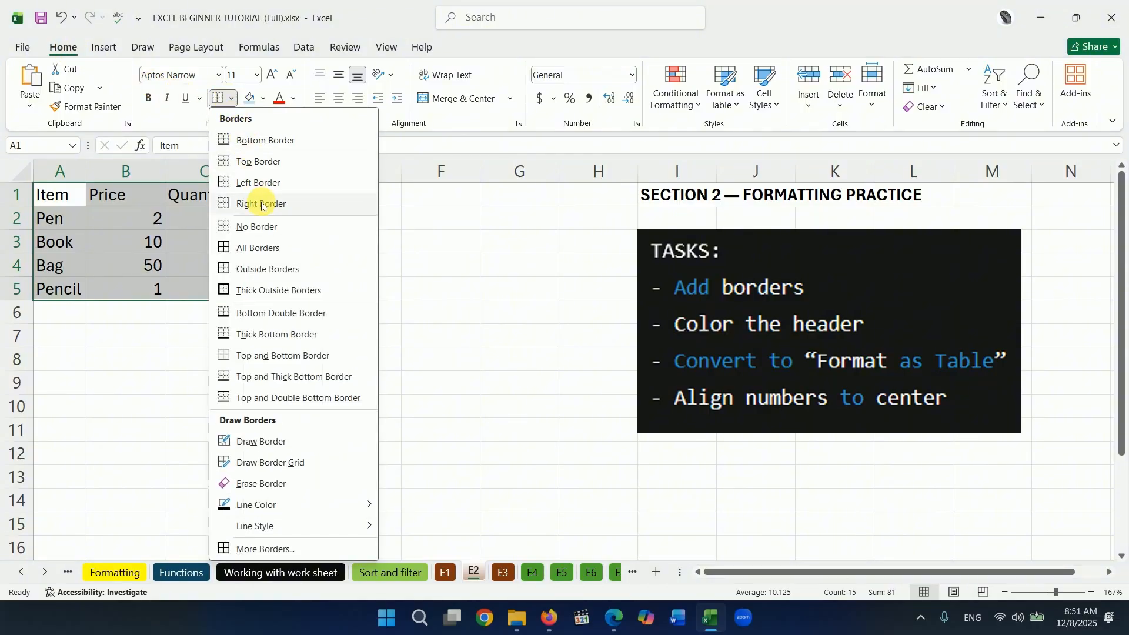
{"action": "left_click", "coordinate": [251, 250]}
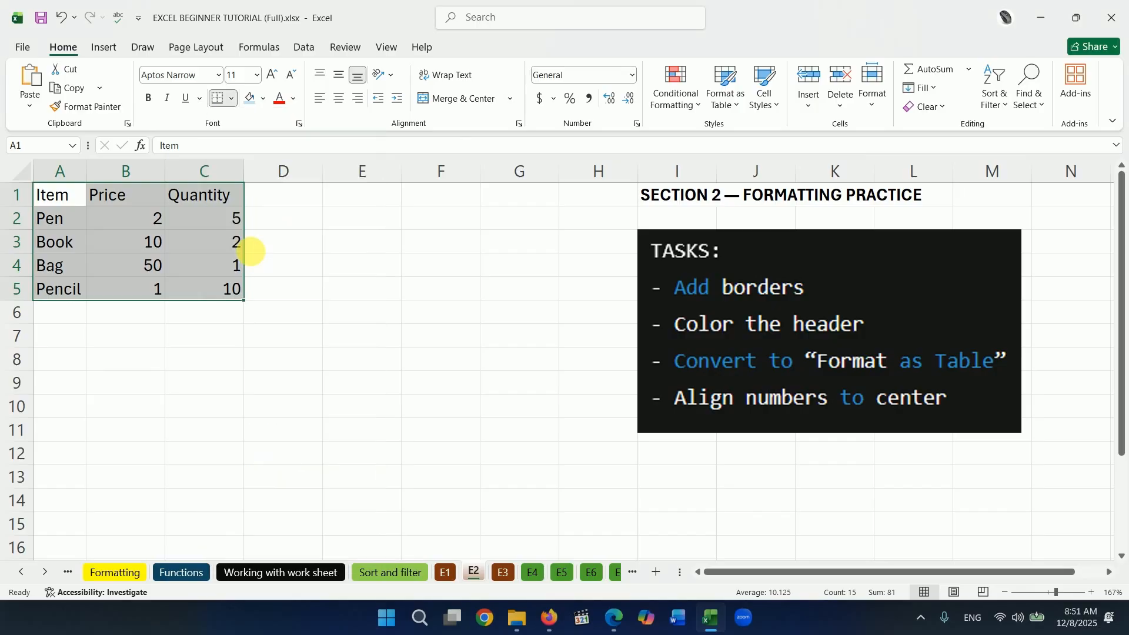
{"action": "left_click", "coordinate": [242, 356]}
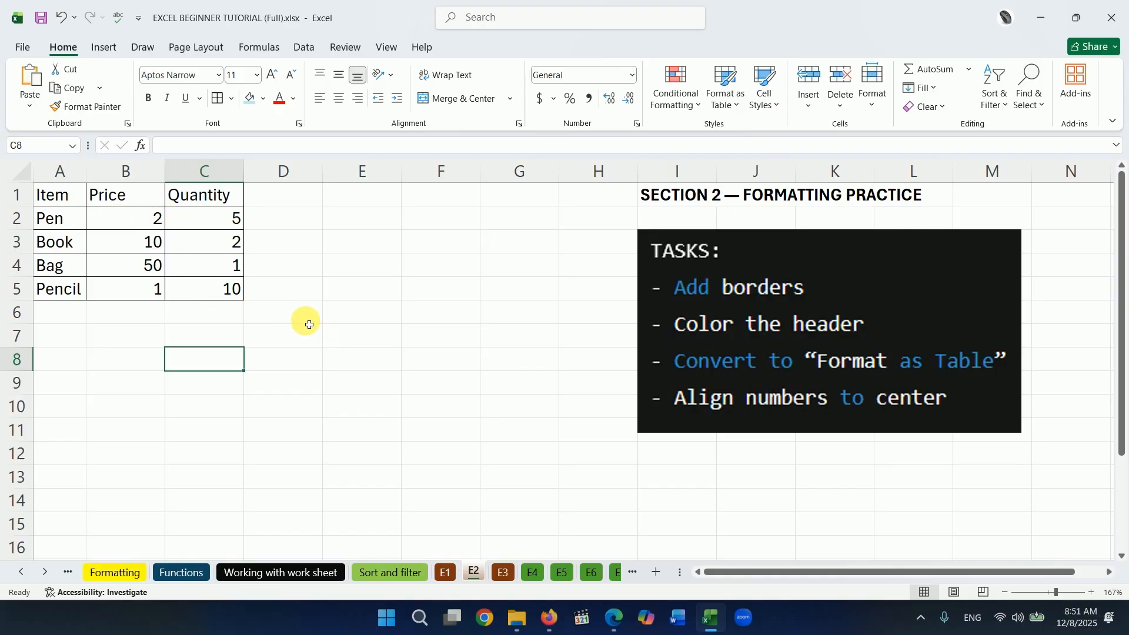
Remove all borders from the item list in A1:C5.
{"action": "left_click_drag", "start_coordinate": [52, 195], "coordinate": [193, 297]}
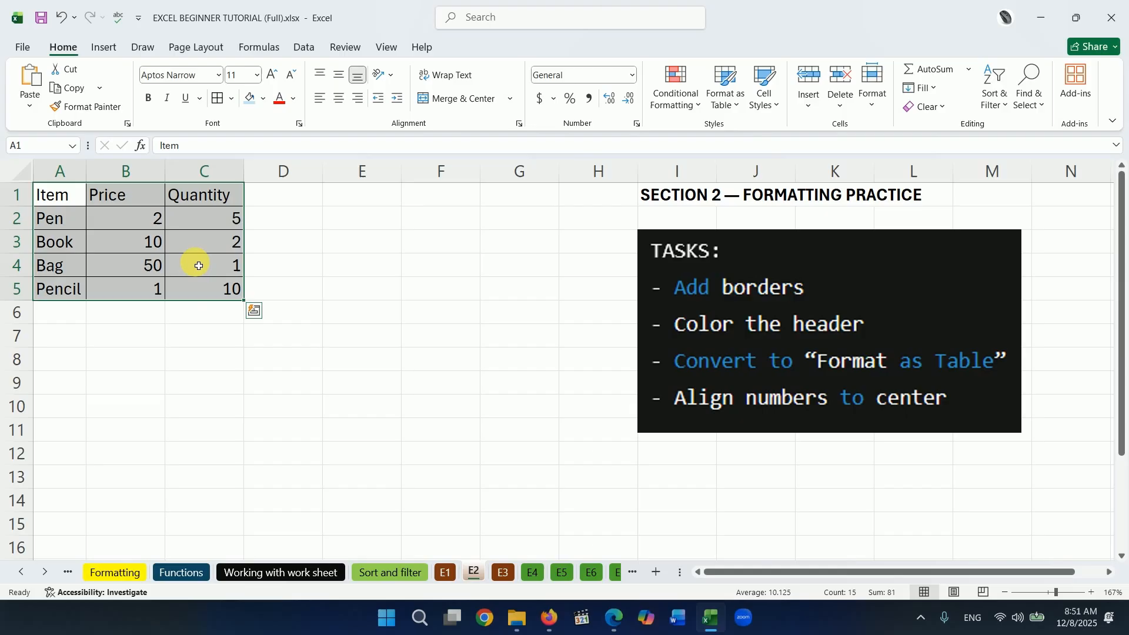
{"action": "left_click", "coordinate": [230, 99]}
{"action": "left_click", "coordinate": [254, 229]}
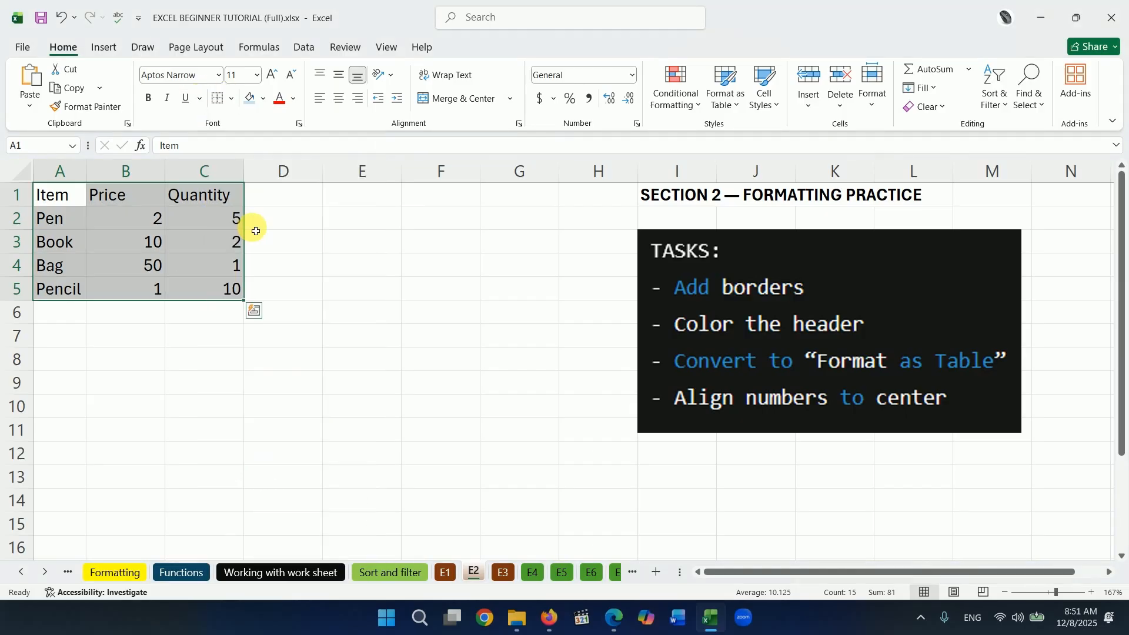
{"action": "left_click", "coordinate": [215, 382]}
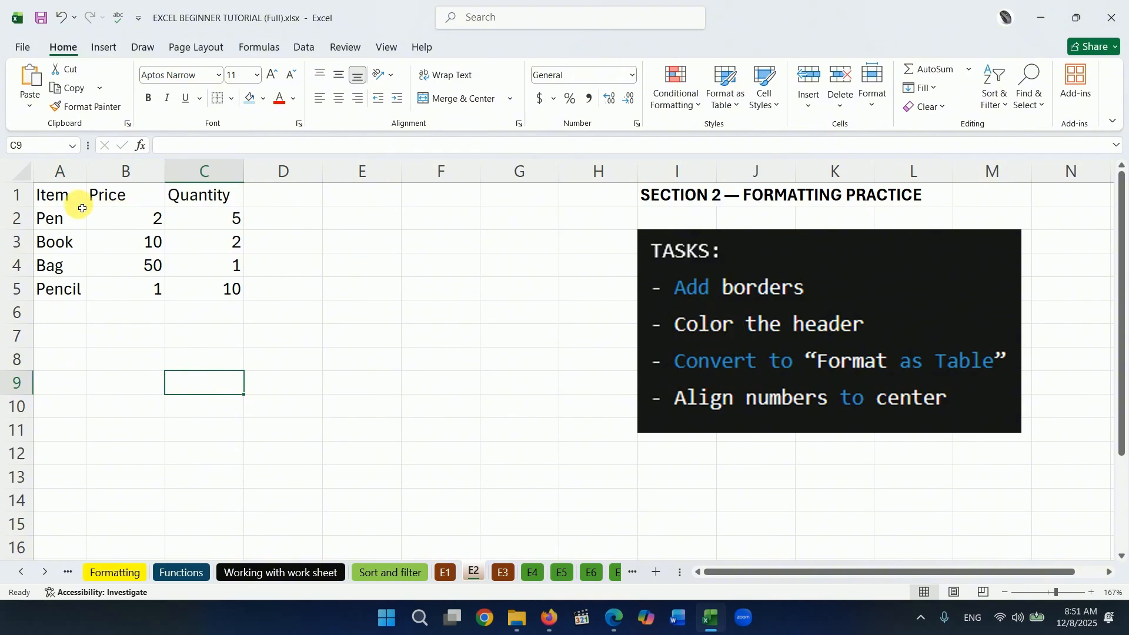
Give the header cells A1:C1 a light blue fill and a purple font color.
{"action": "left_click_drag", "start_coordinate": [58, 200], "coordinate": [186, 196]}
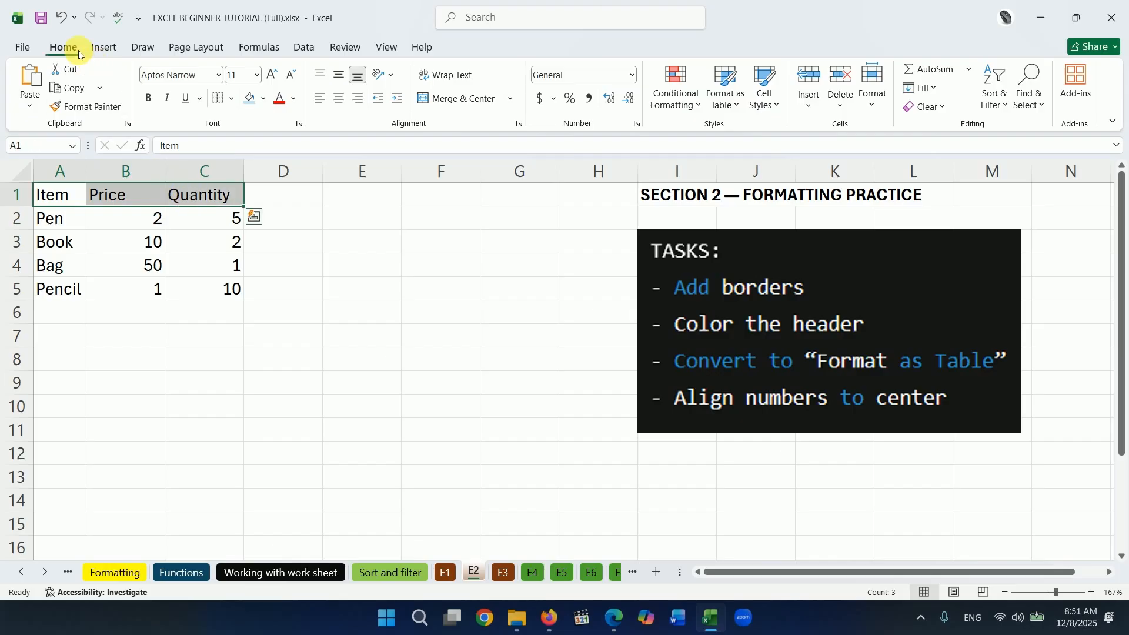
{"action": "left_click", "coordinate": [263, 101]}
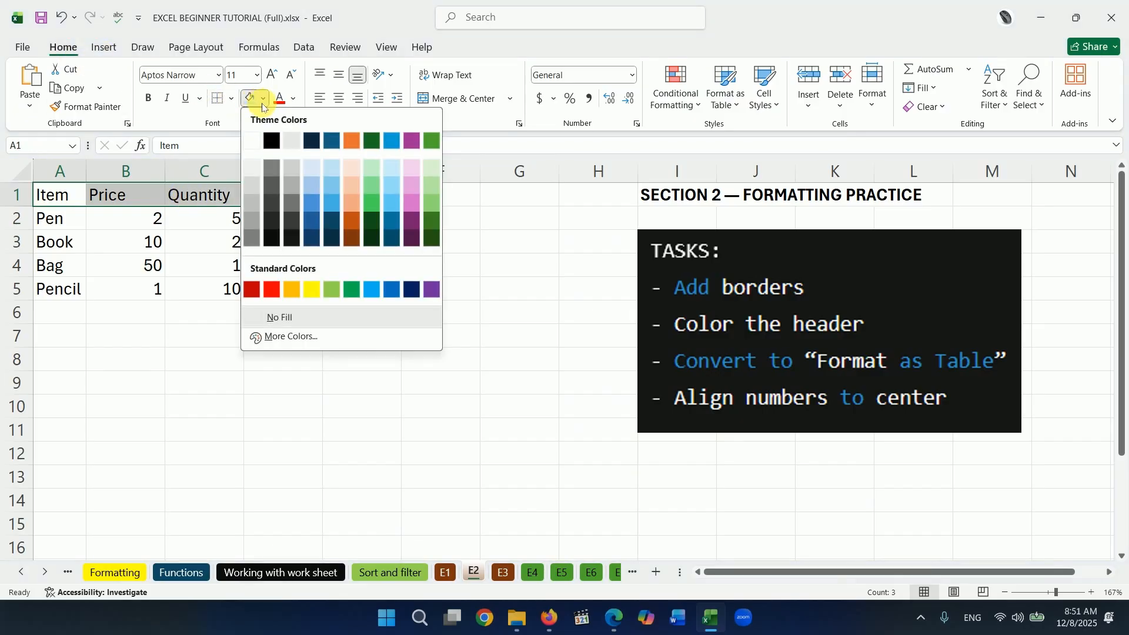
{"action": "left_click", "coordinate": [334, 186]}
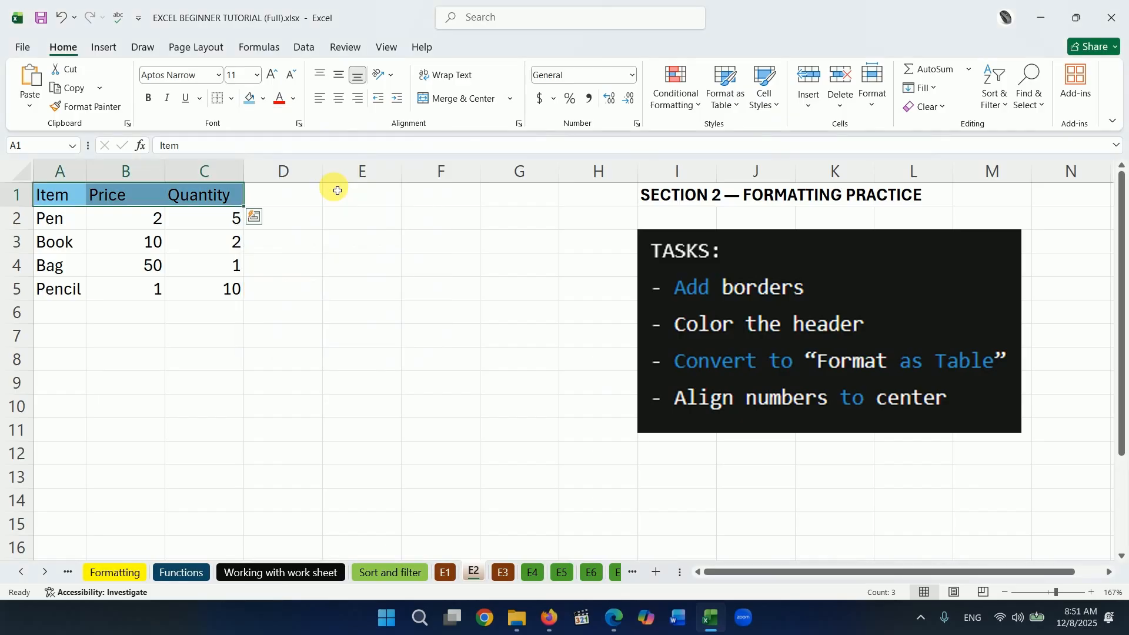
{"action": "left_click", "coordinate": [294, 98]}
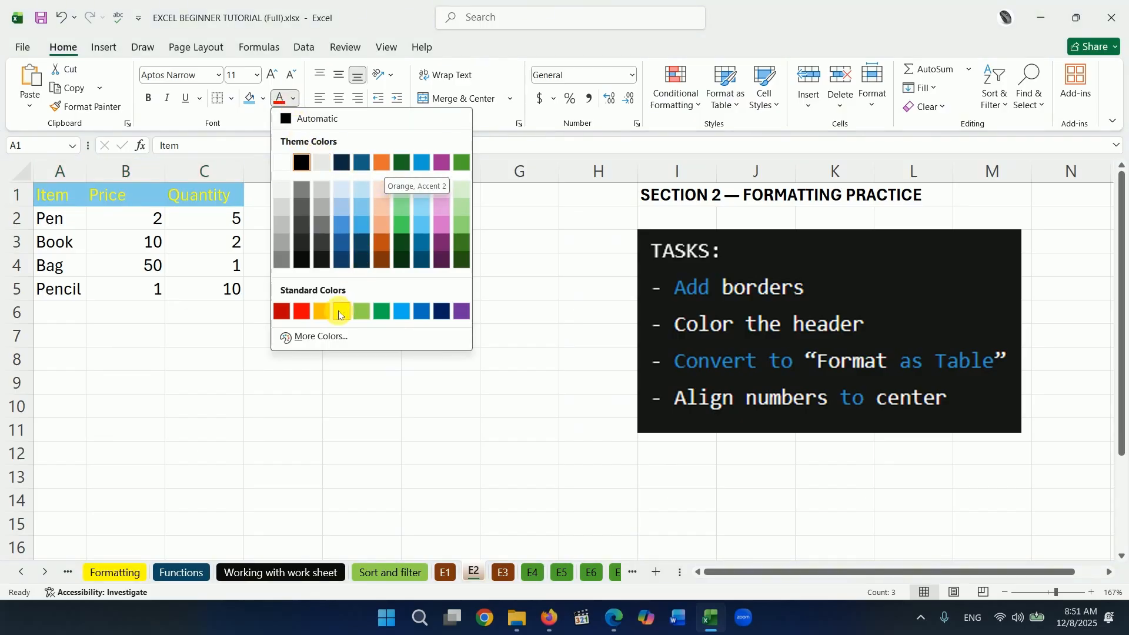
{"action": "left_click", "coordinate": [464, 310]}
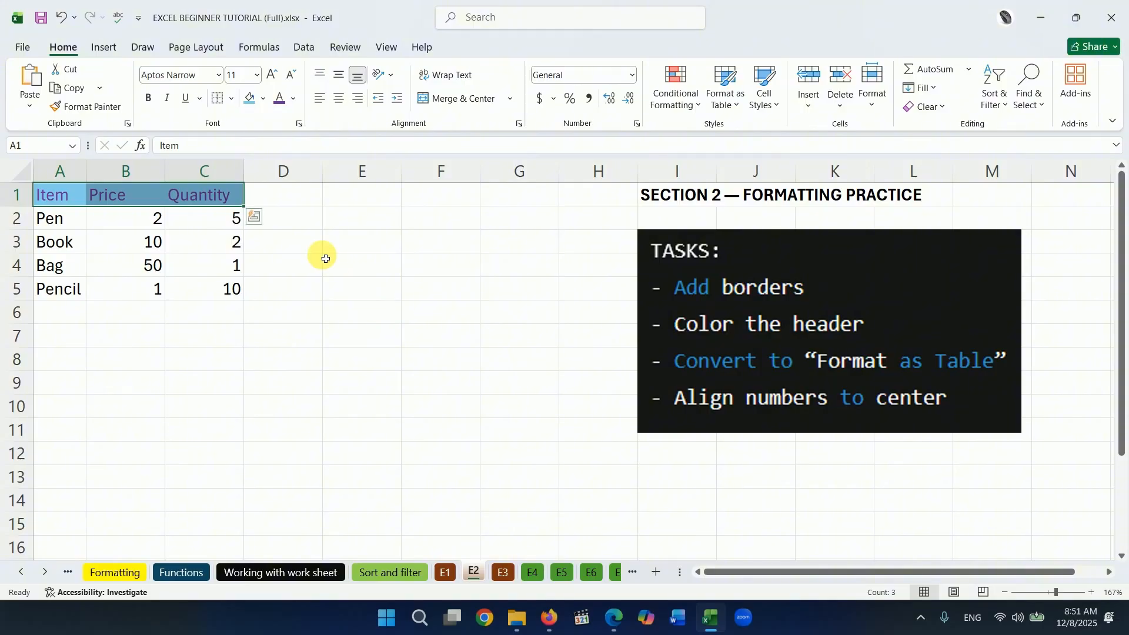
Undo the purple font color and the light blue fill of the header row.
{"action": "left_click", "coordinate": [61, 20]}
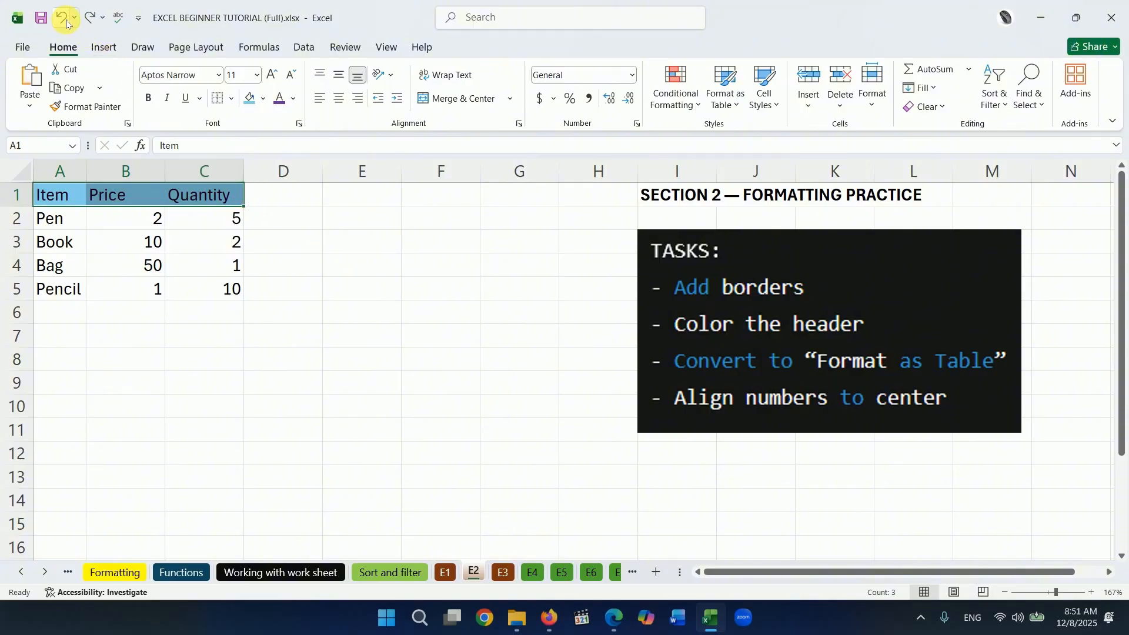
{"action": "left_click", "coordinate": [65, 24]}
{"action": "left_click", "coordinate": [290, 275]}
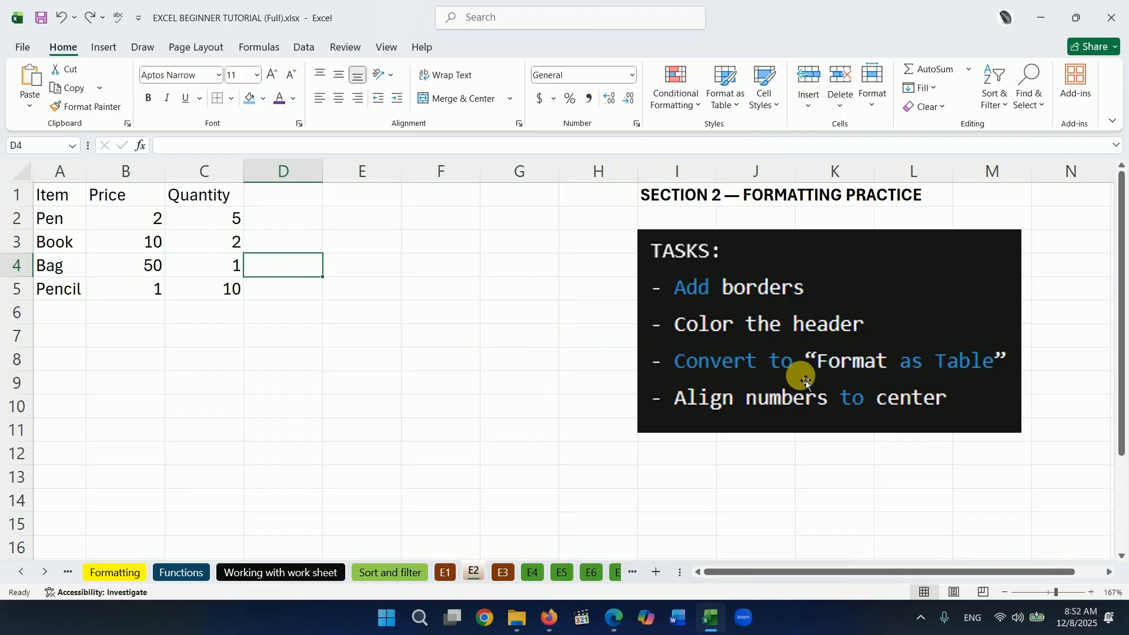
Convert the item list A1:C5 into a table, keeping the option that it has headers.
{"action": "left_click", "coordinate": [502, 360]}
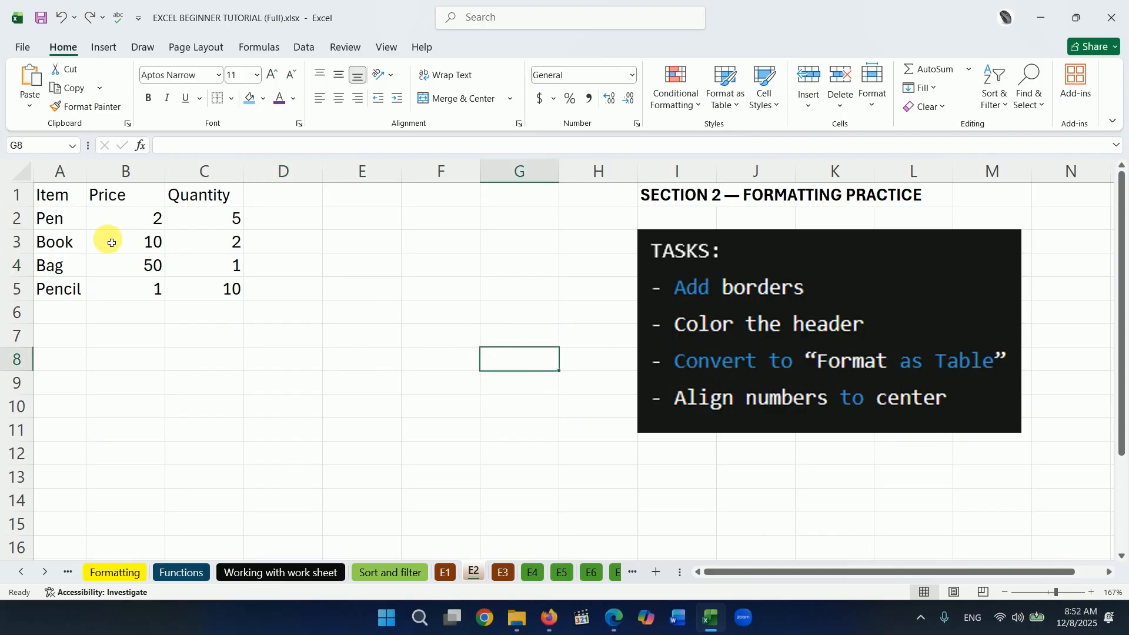
{"action": "left_click", "coordinate": [104, 240]}
{"action": "left_click", "coordinate": [150, 272]}
{"action": "left_click", "coordinate": [194, 272]}
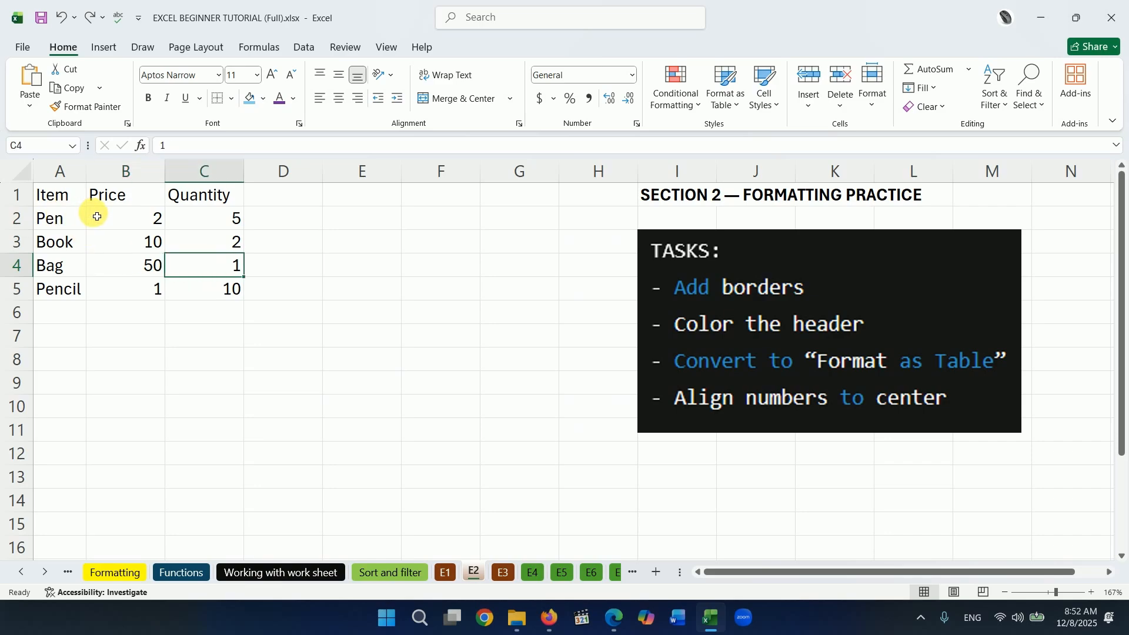
{"action": "left_click", "coordinate": [104, 54]}
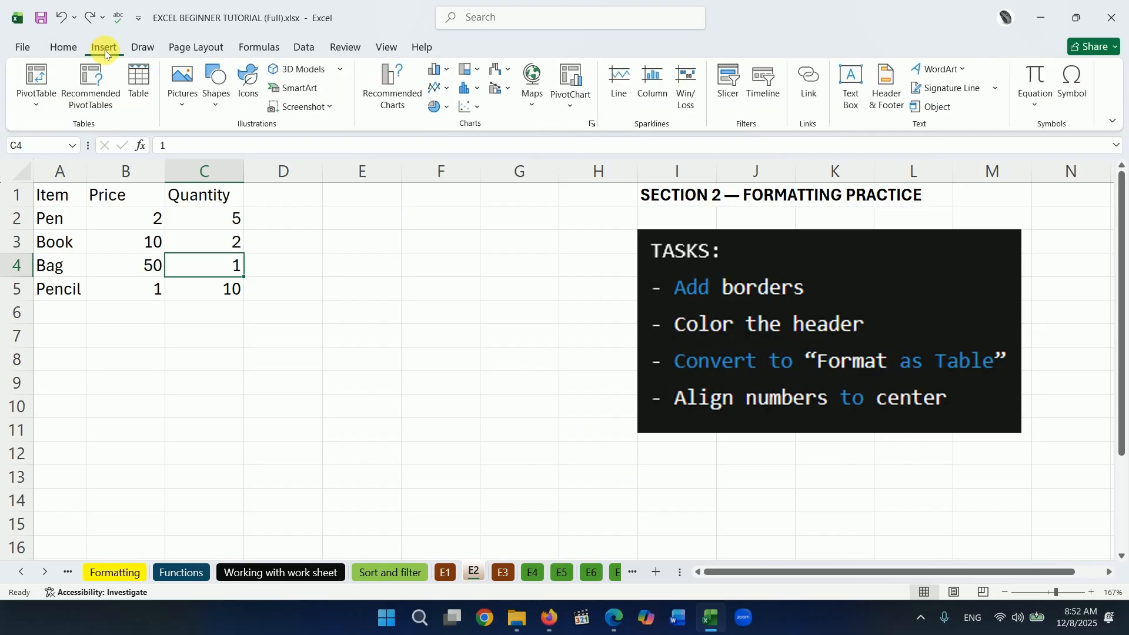
{"action": "left_click", "coordinate": [134, 78]}
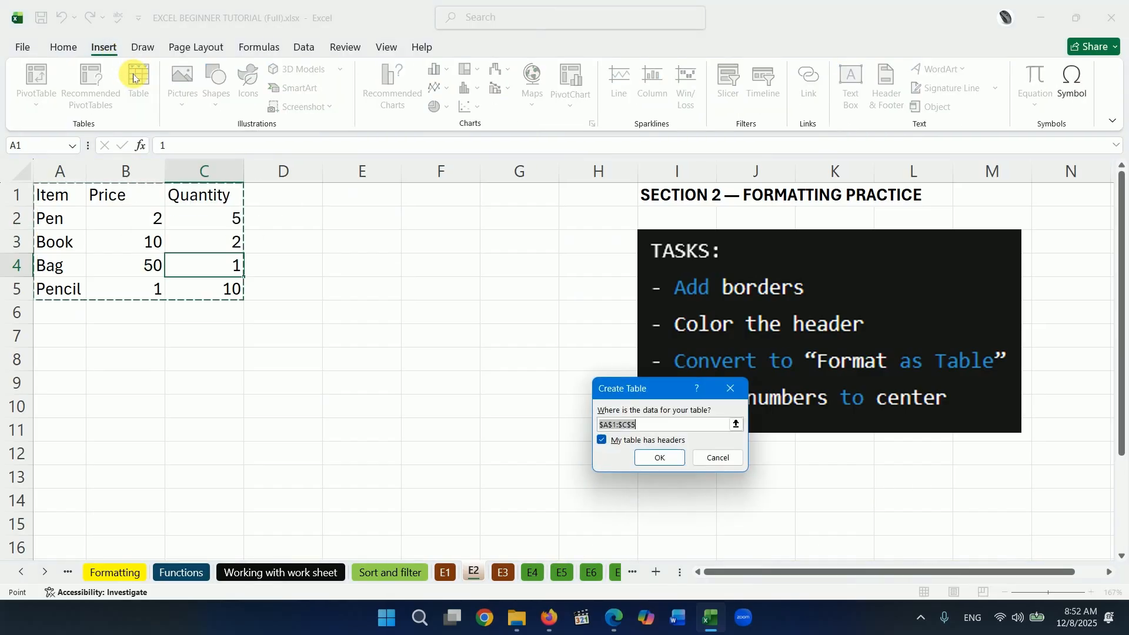
{"action": "left_click_drag", "start_coordinate": [633, 387], "coordinate": [384, 311]}
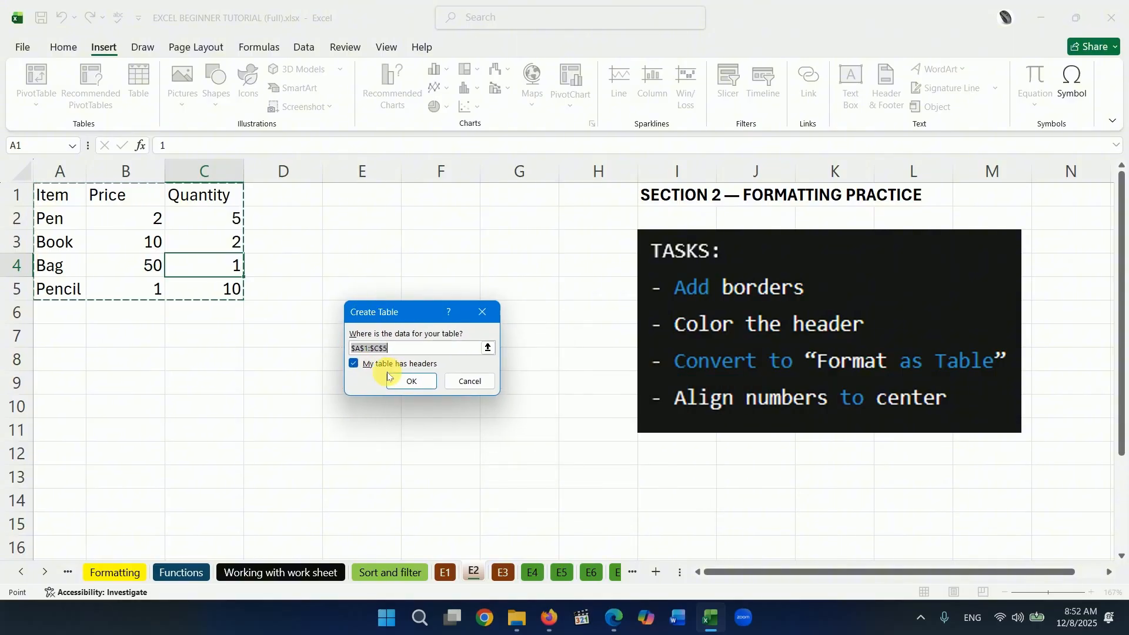
{"action": "left_click", "coordinate": [355, 364]}
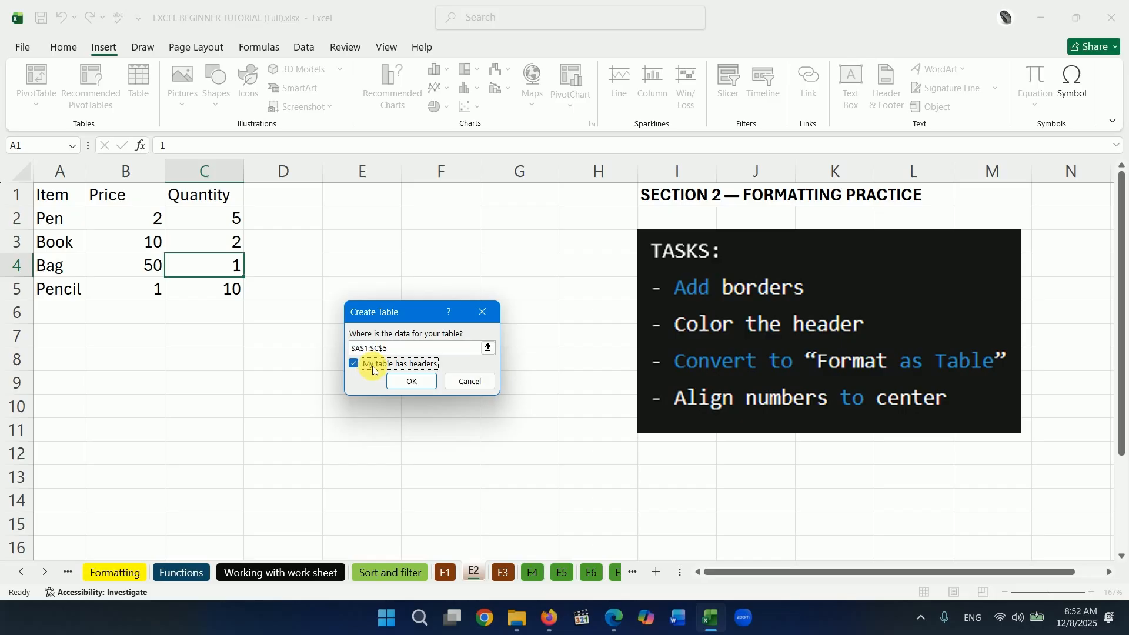
{"action": "left_click", "coordinate": [412, 381]}
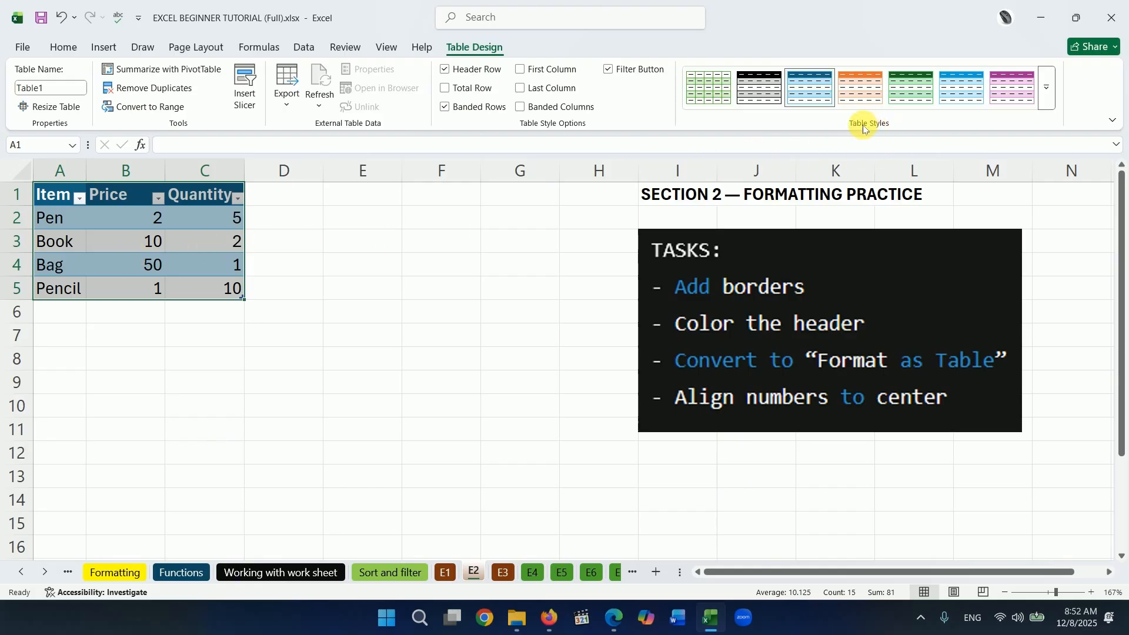
Apply the Light table style with a solid dark blue header and thin blue row lines to the item table.
{"action": "left_click", "coordinate": [1047, 88]}
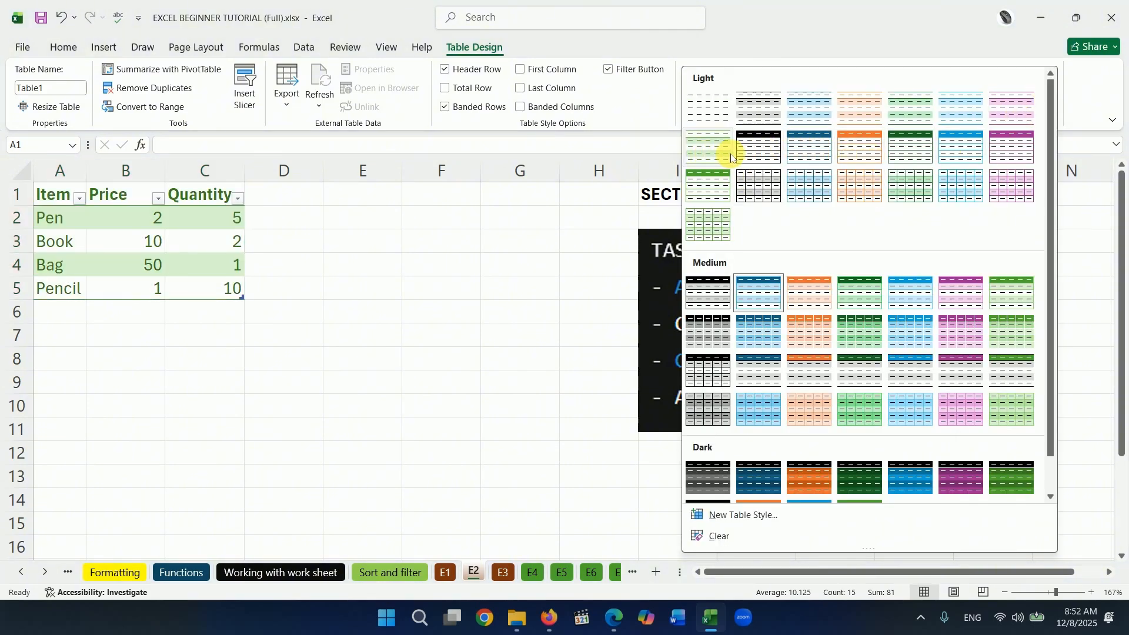
{"action": "left_click", "coordinate": [808, 148]}
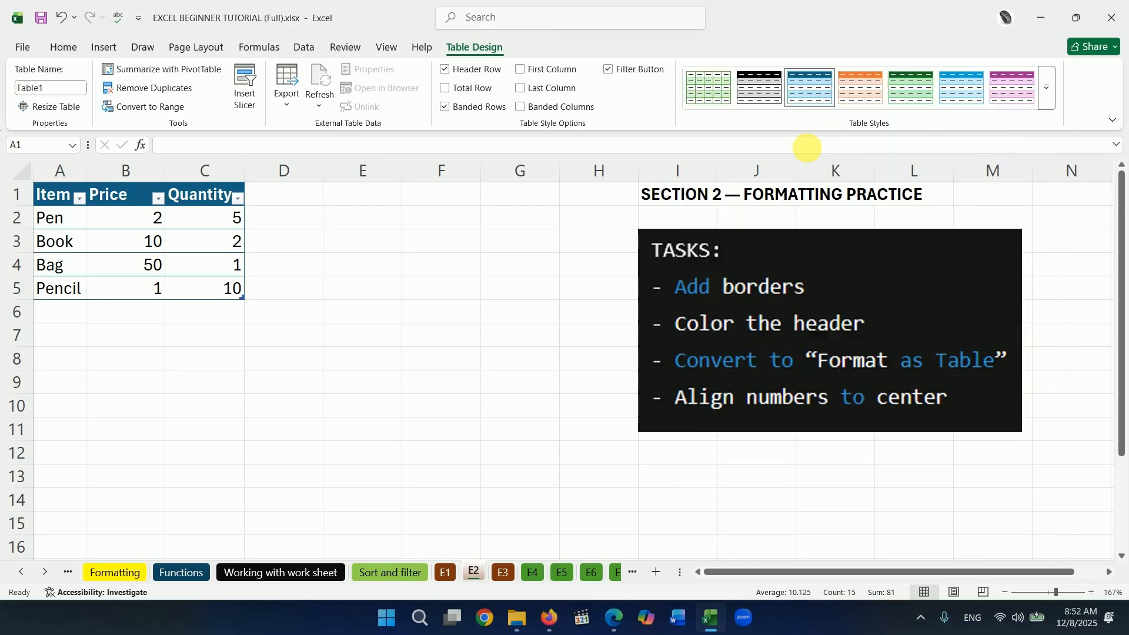
{"action": "left_click", "coordinate": [344, 367]}
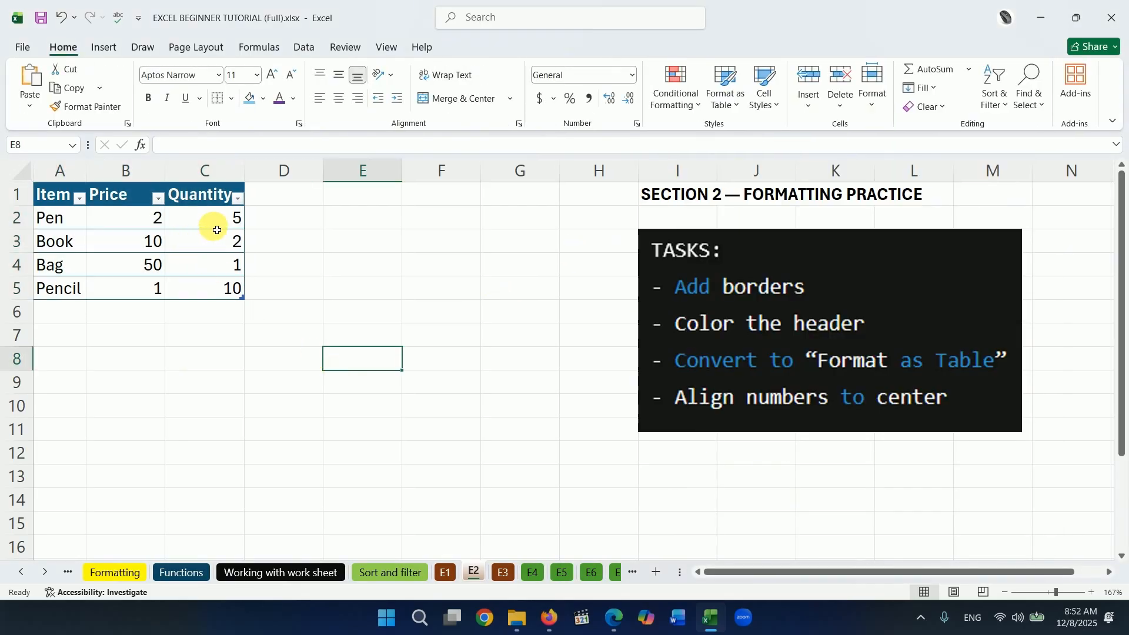
Center the price and quantity numbers in B2:C5 horizontally.
{"action": "left_click_drag", "start_coordinate": [139, 219], "coordinate": [219, 287]}
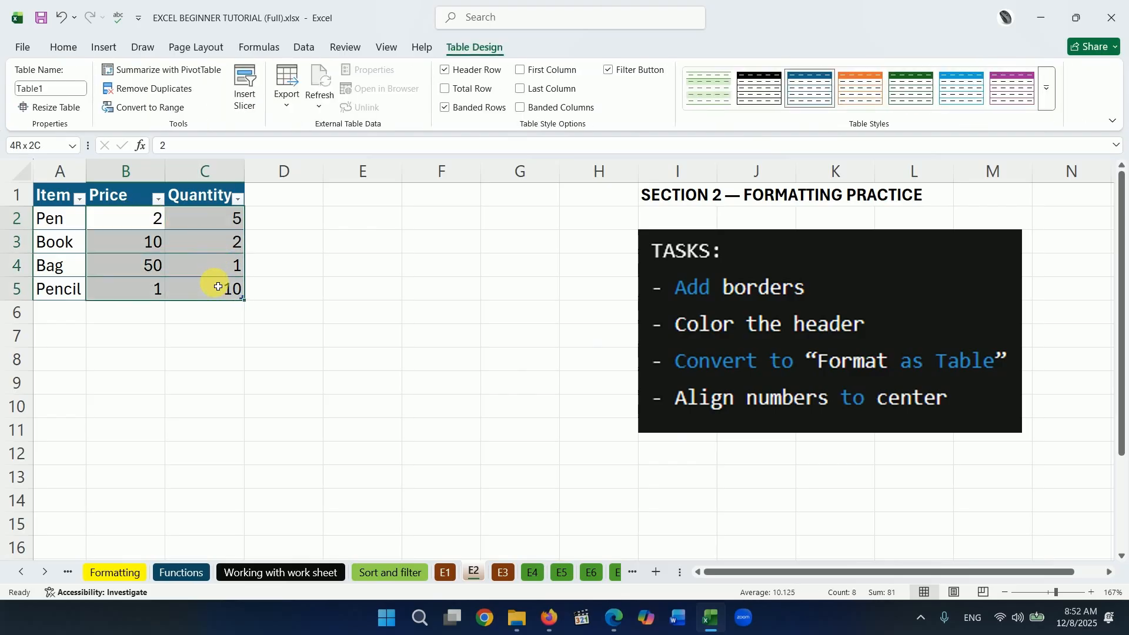
{"action": "left_click", "coordinate": [74, 52]}
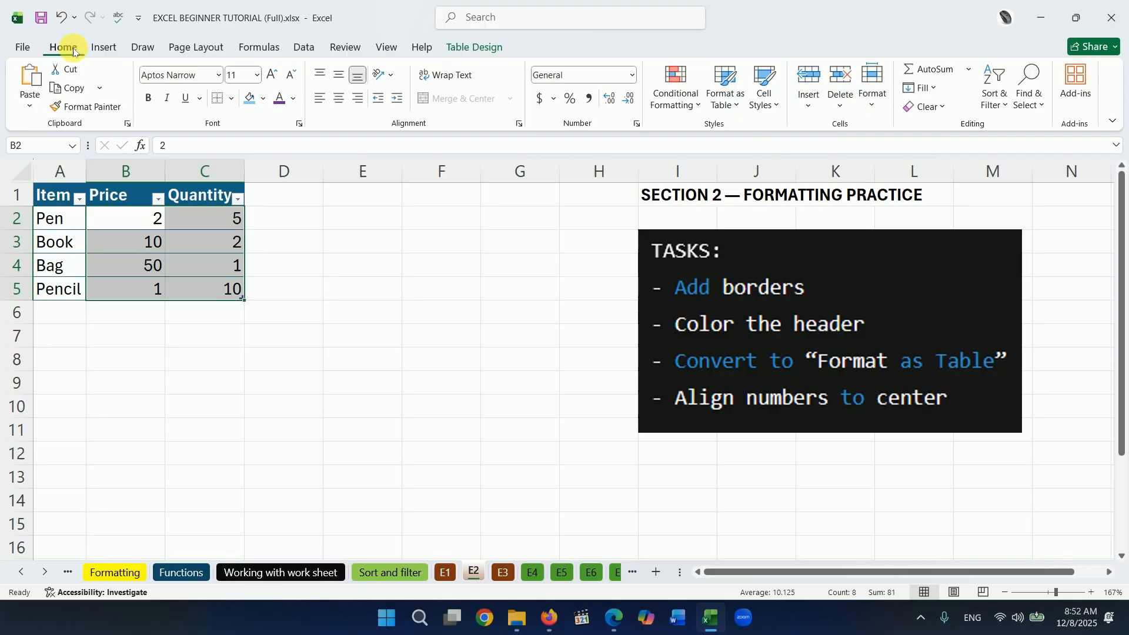
{"action": "left_click", "coordinate": [339, 98]}
{"action": "left_click", "coordinate": [318, 352]}
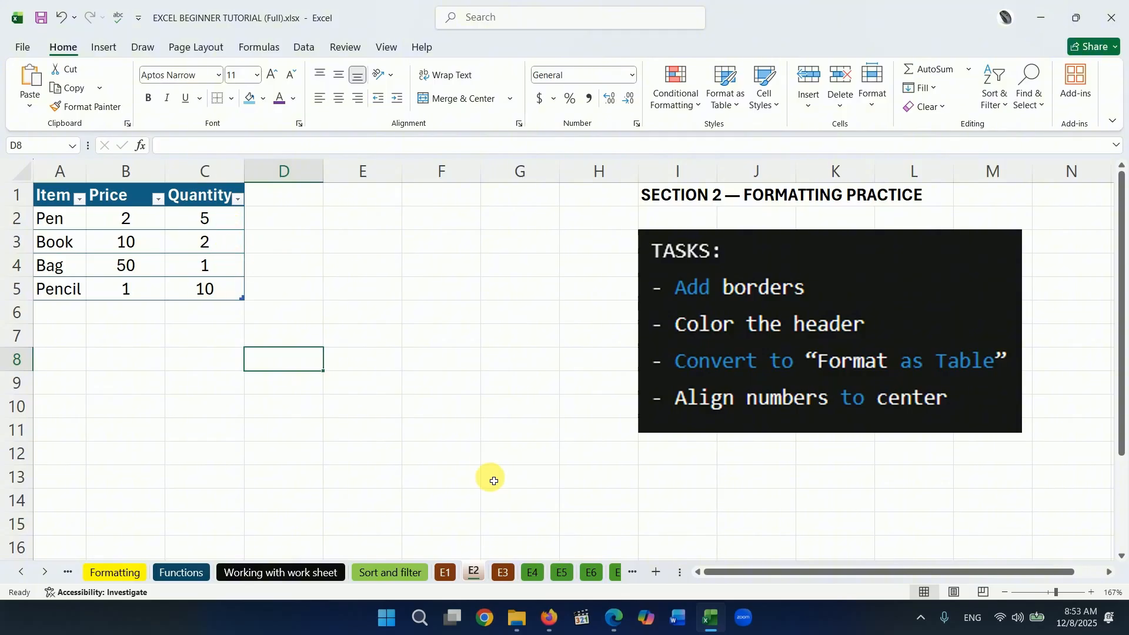
Open sheet E3 with the basic formulas exercise and enlarge its view to 153%.
{"action": "left_click", "coordinate": [503, 572]}
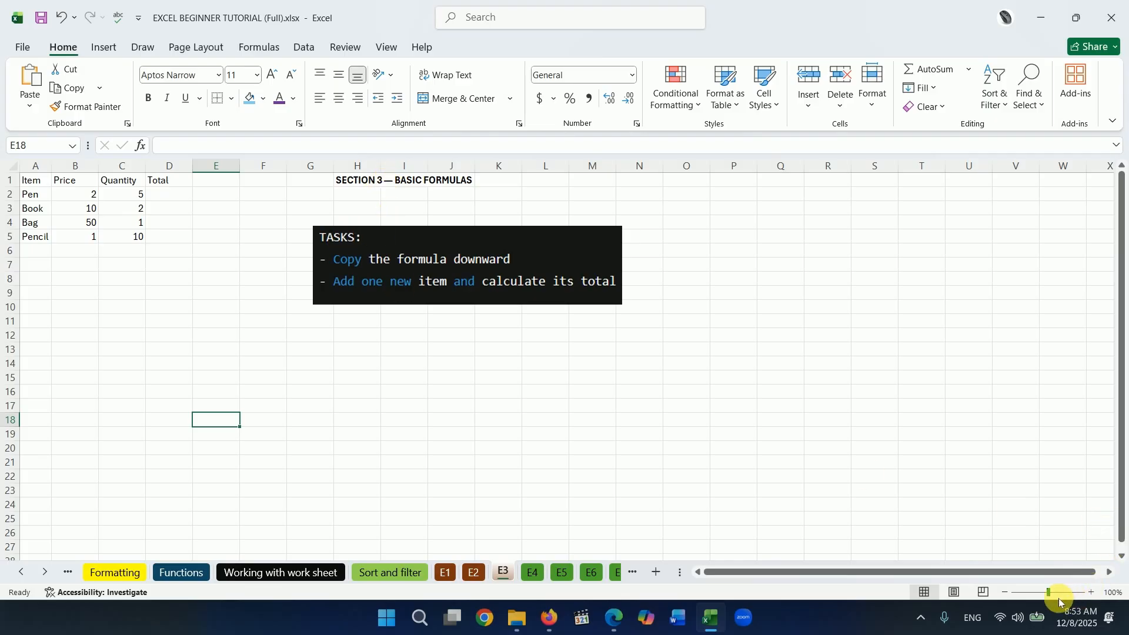
{"action": "left_click_drag", "start_coordinate": [1050, 593], "coordinate": [1055, 592]}
{"action": "scroll", "coordinate": [435, 384], "scroll_direction": "up", "scroll_amount": 1}
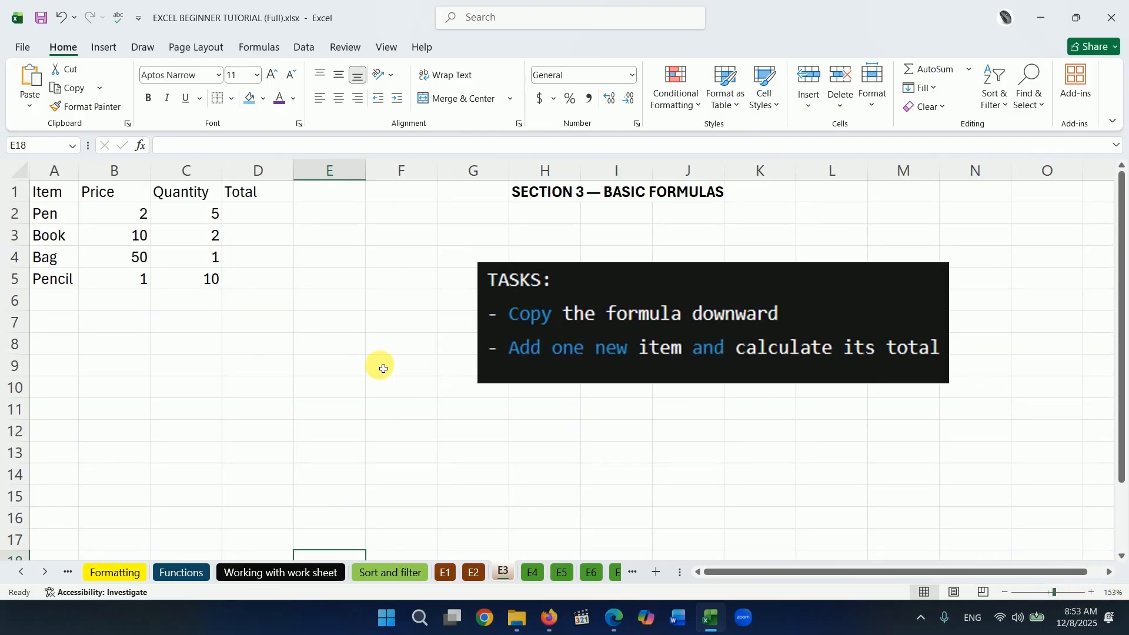
{"action": "left_click", "coordinate": [641, 194]}
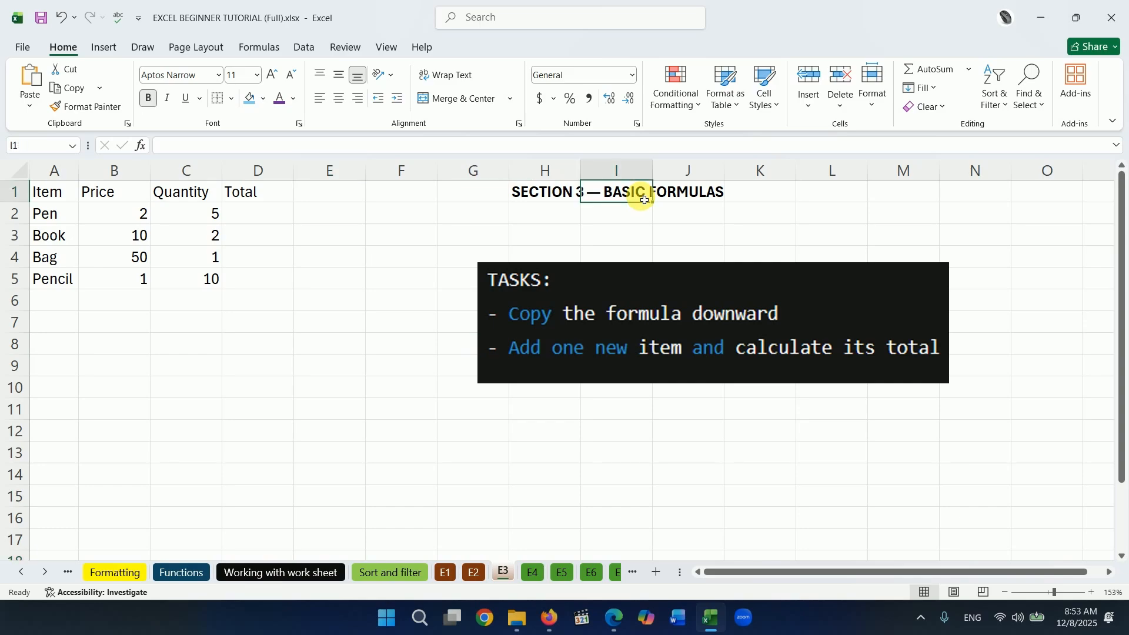
{"action": "left_click", "coordinate": [415, 401]}
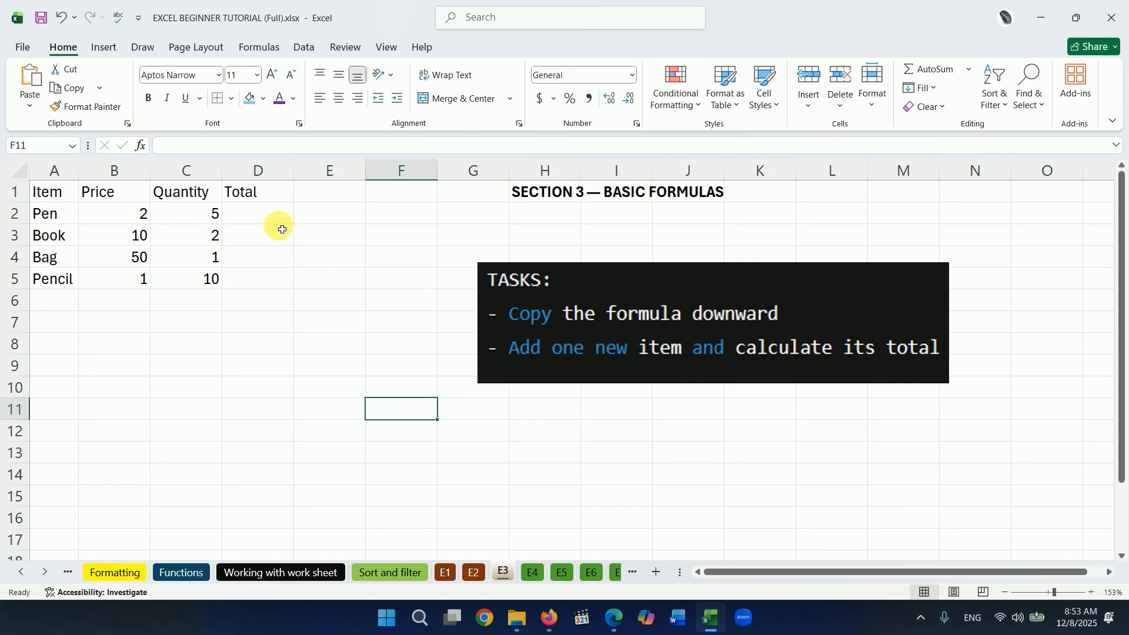
Calculate the Pen total in D2 with the formula =B2*C2, multiplying price by quantity.
{"action": "left_click", "coordinate": [263, 213]}
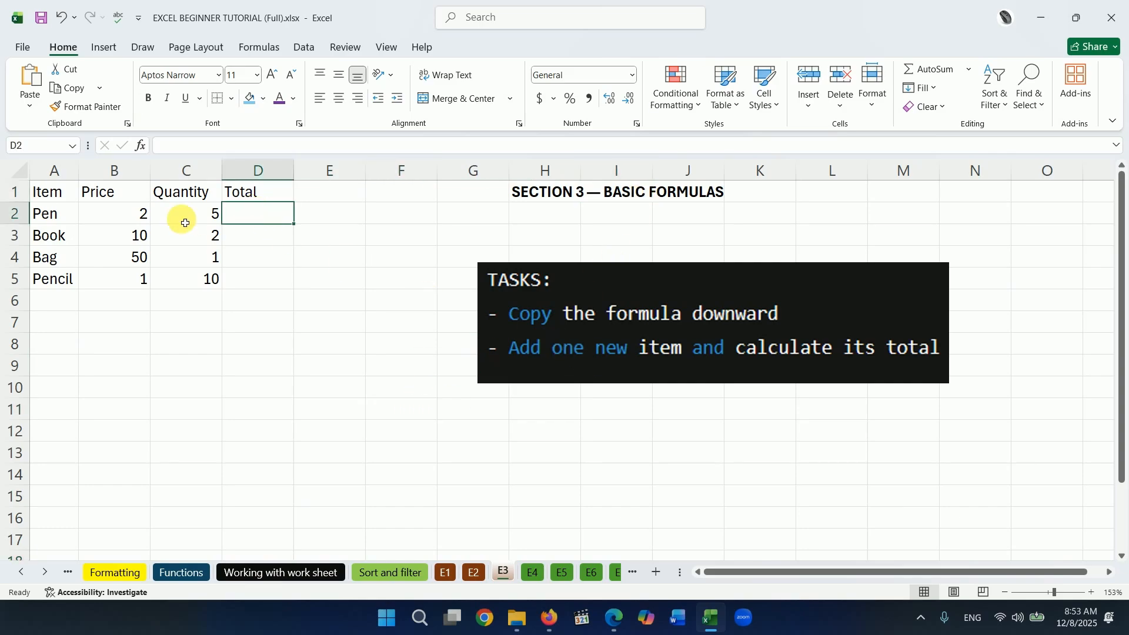
{"action": "left_click", "coordinate": [139, 217]}
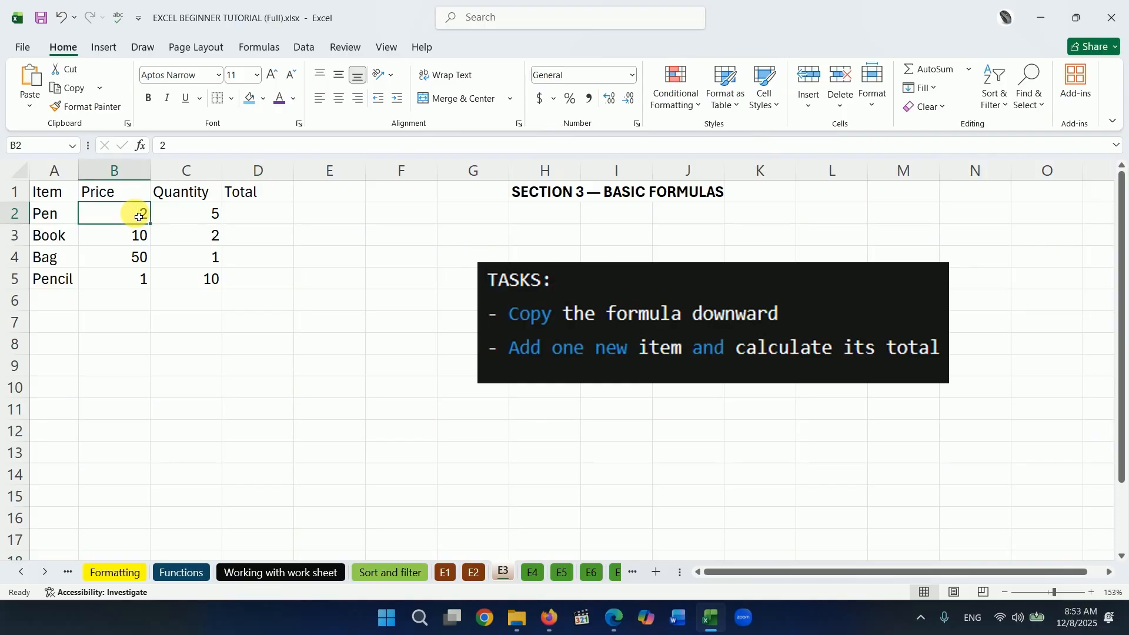
{"action": "left_click", "coordinate": [203, 214]}
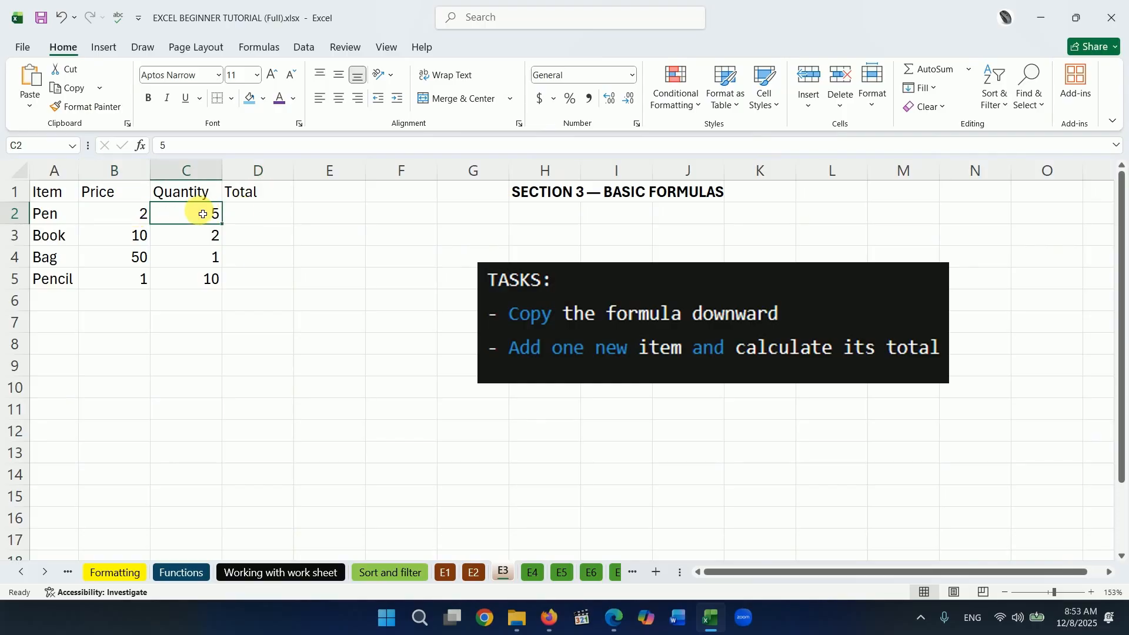
{"action": "left_click", "coordinate": [259, 218]}
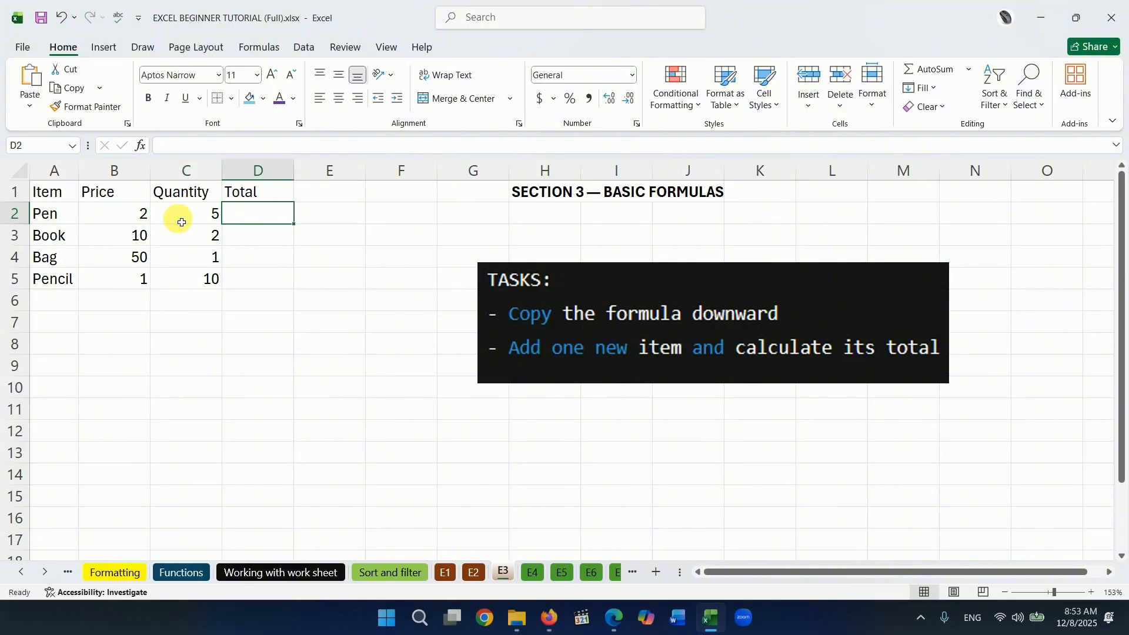
{"action": "left_click", "coordinate": [134, 214]}
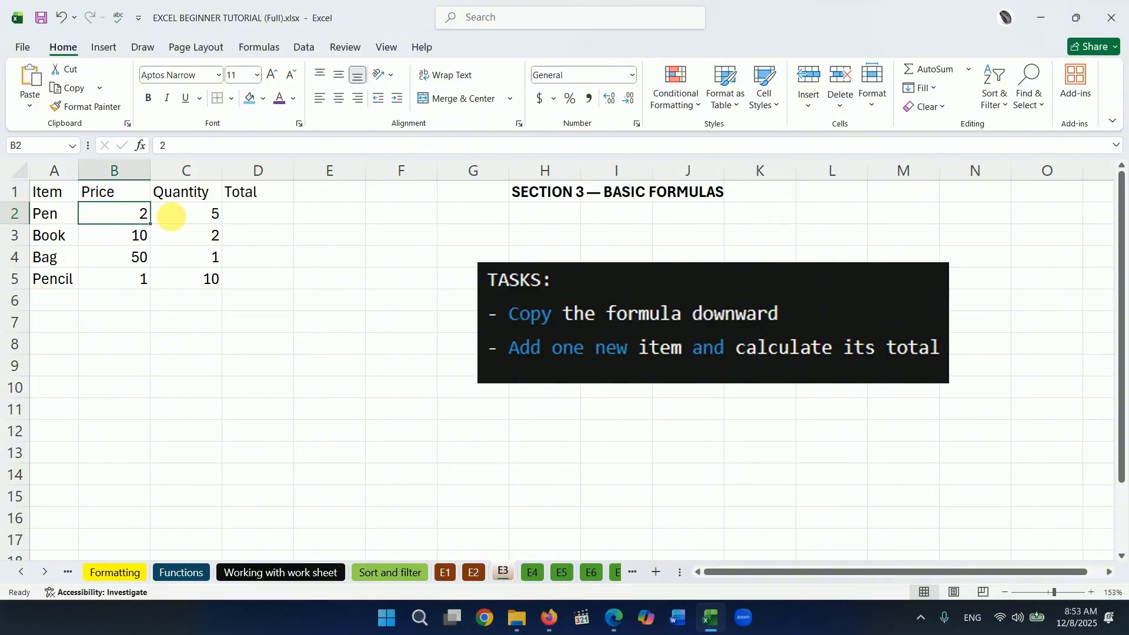
{"action": "left_click", "coordinate": [182, 214]}
{"action": "left_click", "coordinate": [256, 216]}
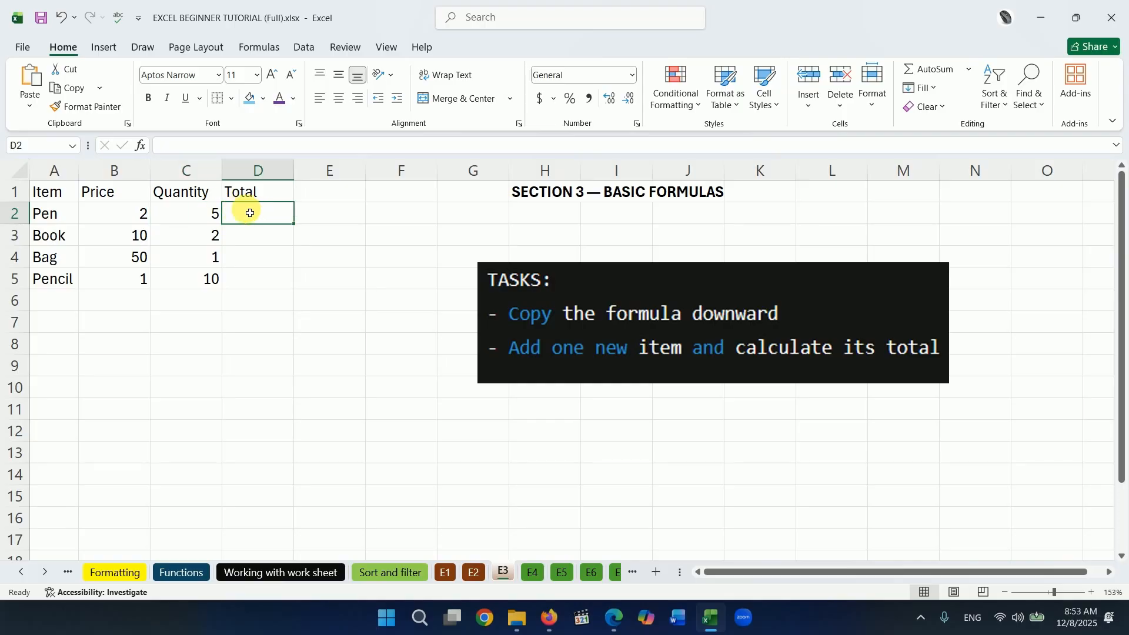
{"action": "type", "text": "="}
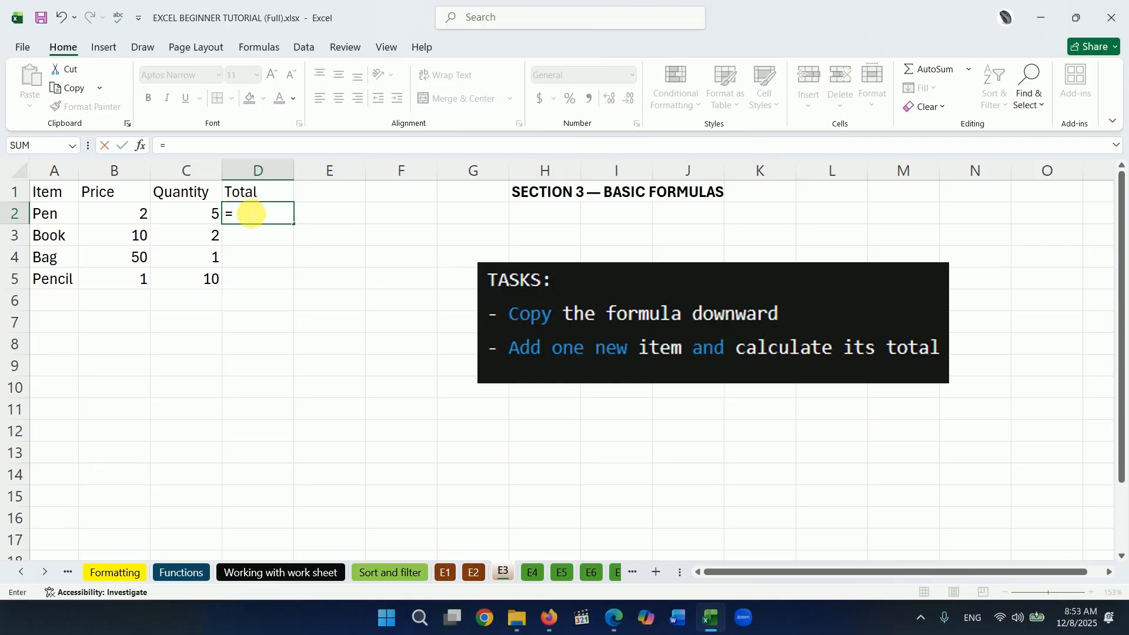
{"action": "left_click", "coordinate": [117, 217]}
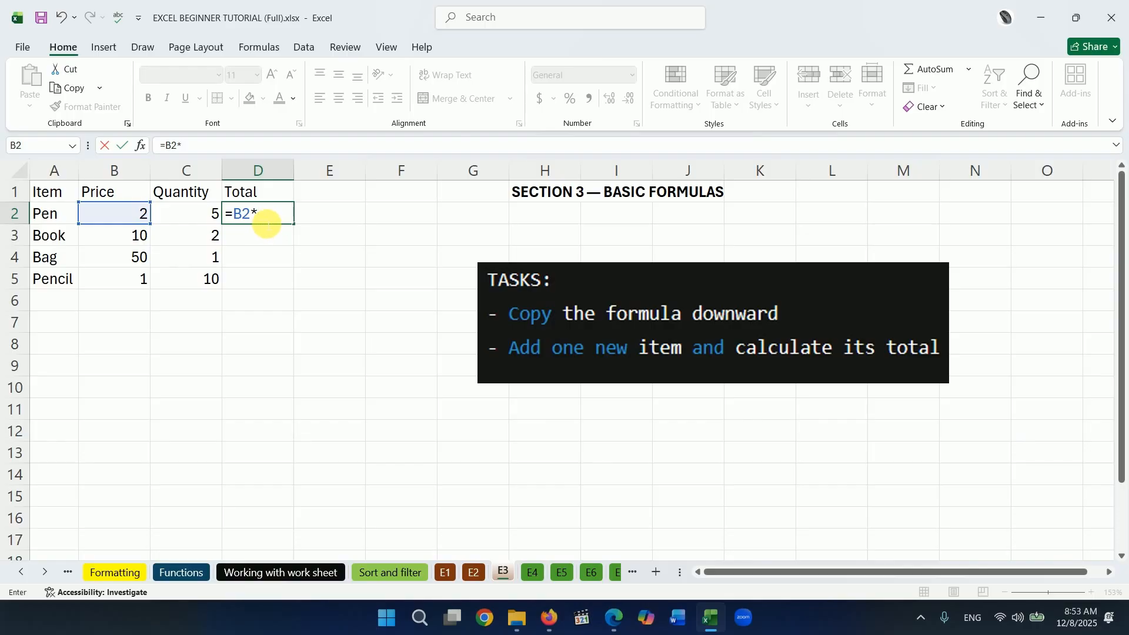
{"action": "left_click", "coordinate": [201, 217]}
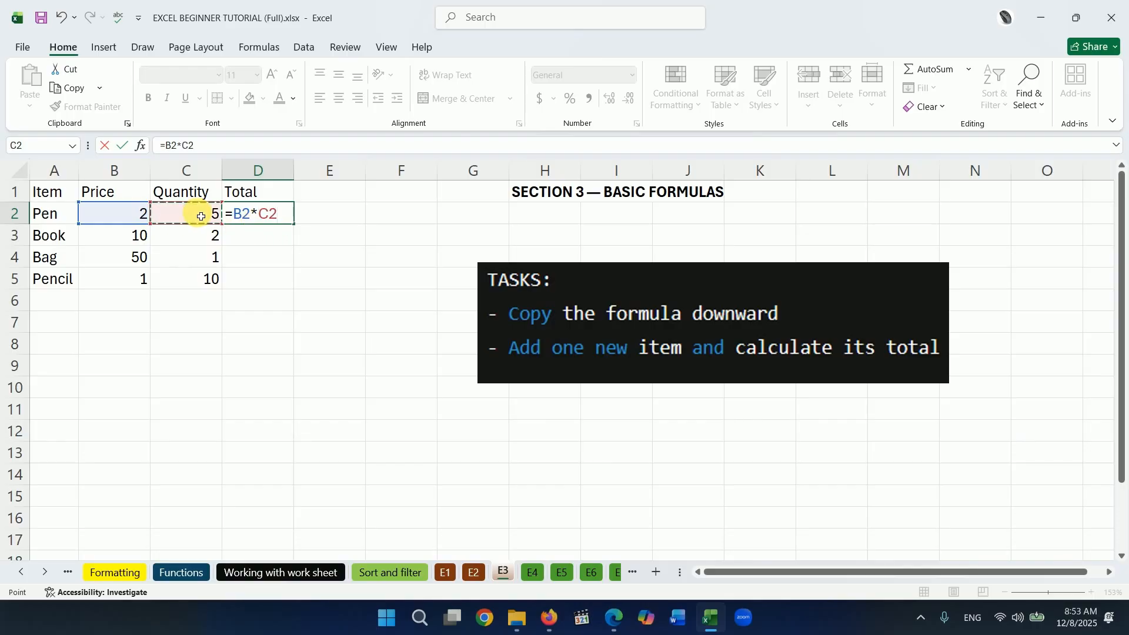
{"action": "key", "text": "Return"}
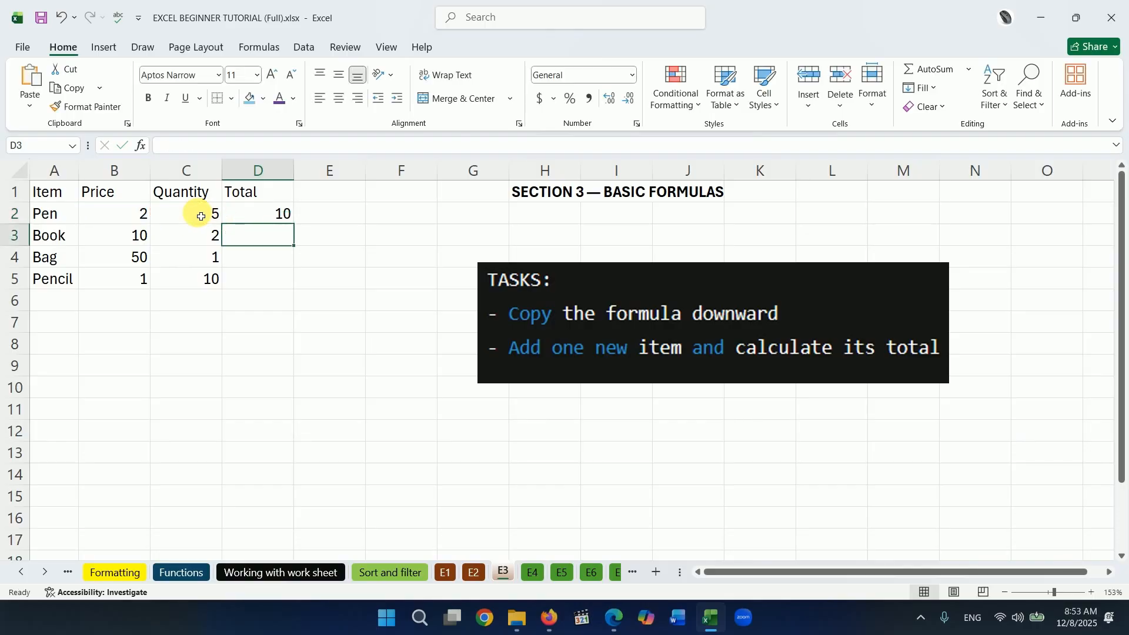
Copy the total formula from D2 down to D5 and check the formulas in D2 and D3.
{"action": "left_click", "coordinate": [274, 216]}
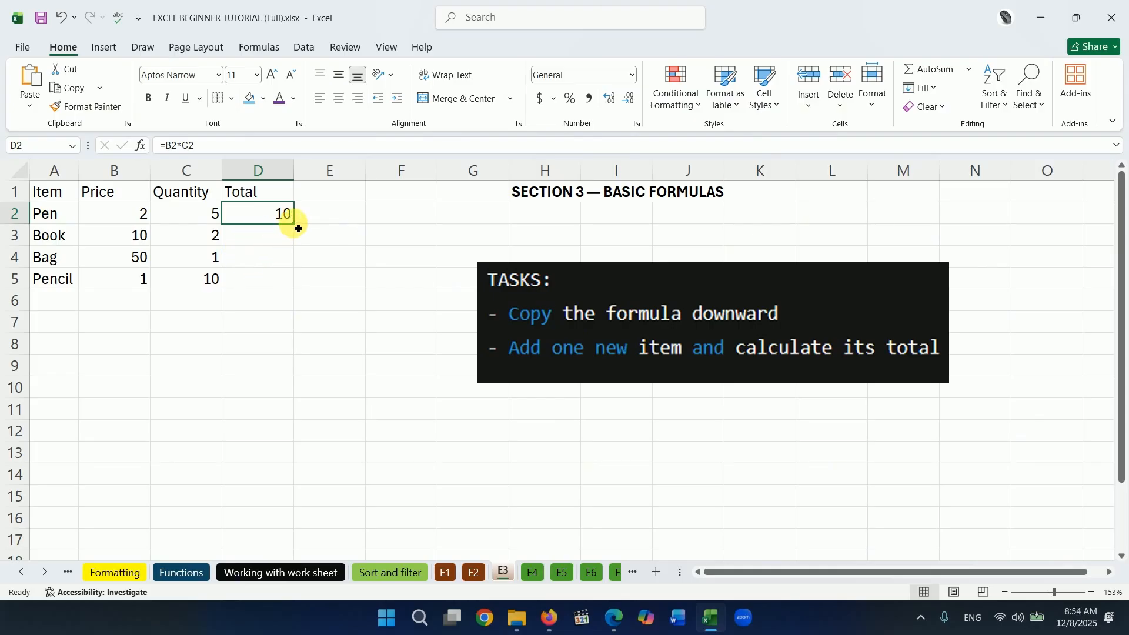
{"action": "left_click_drag", "start_coordinate": [298, 229], "coordinate": [292, 286]}
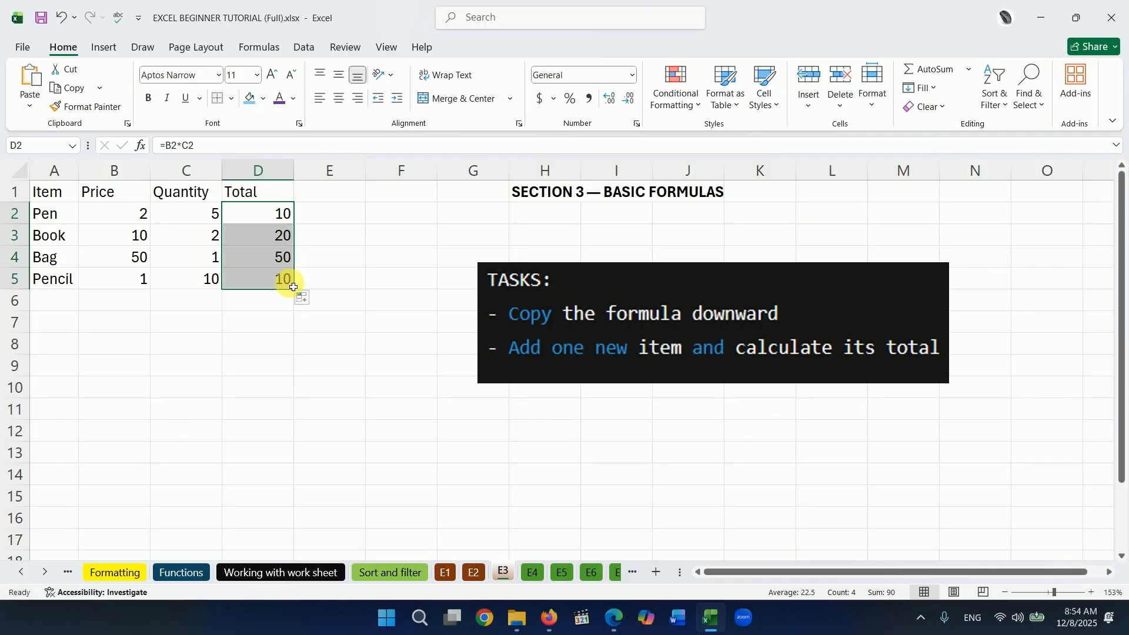
{"action": "left_click", "coordinate": [280, 217]}
{"action": "double_click", "coordinate": [280, 217]}
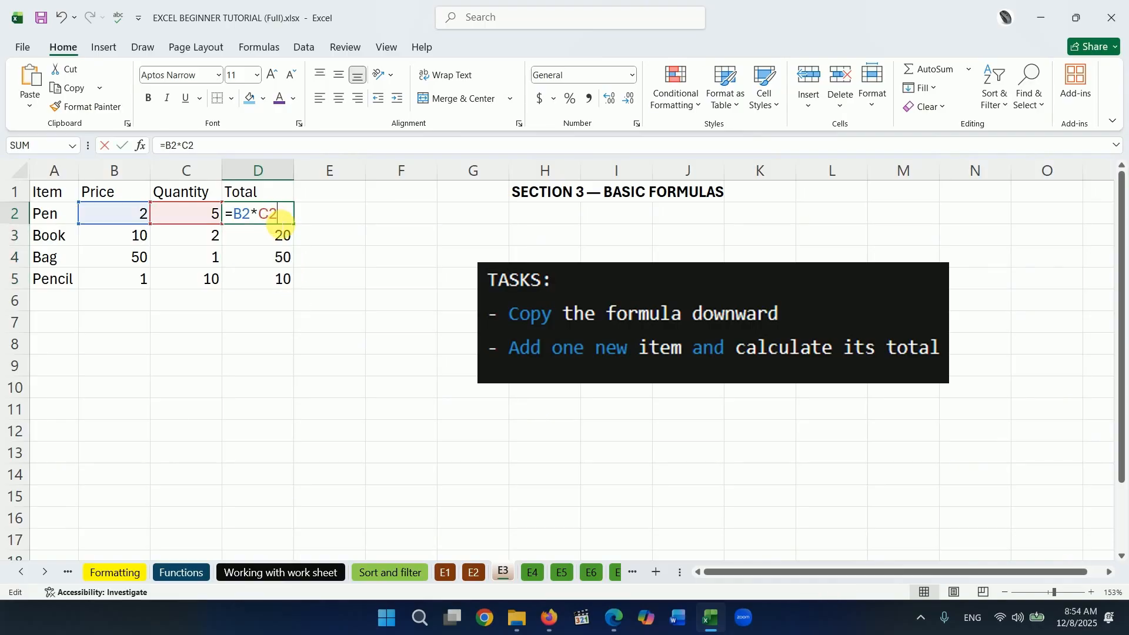
{"action": "double_click", "coordinate": [284, 236]}
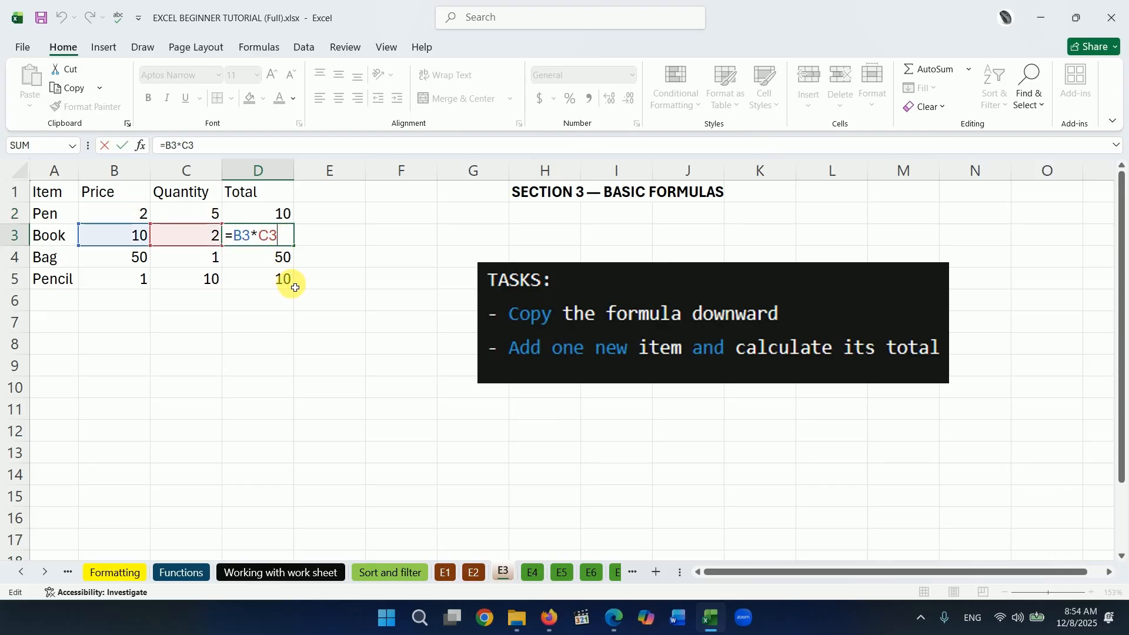
{"action": "key", "text": "Return"}
{"action": "left_click", "coordinate": [330, 364]}
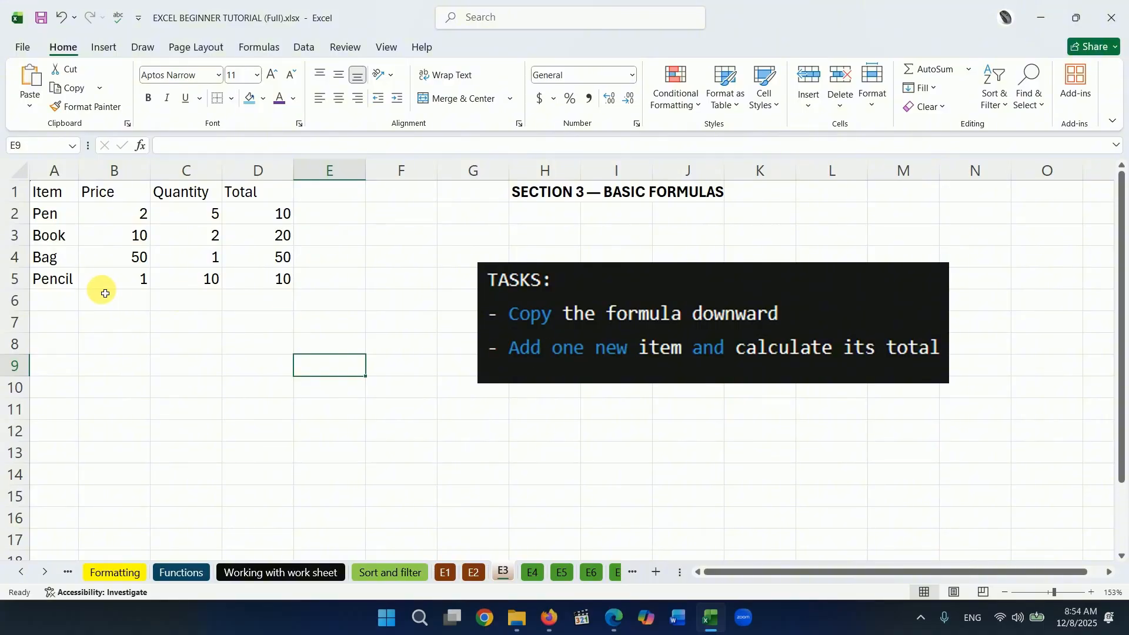
Add a new item in row 6: Eraser with price 2 and quantity 4.
{"action": "left_click", "coordinate": [55, 298]}
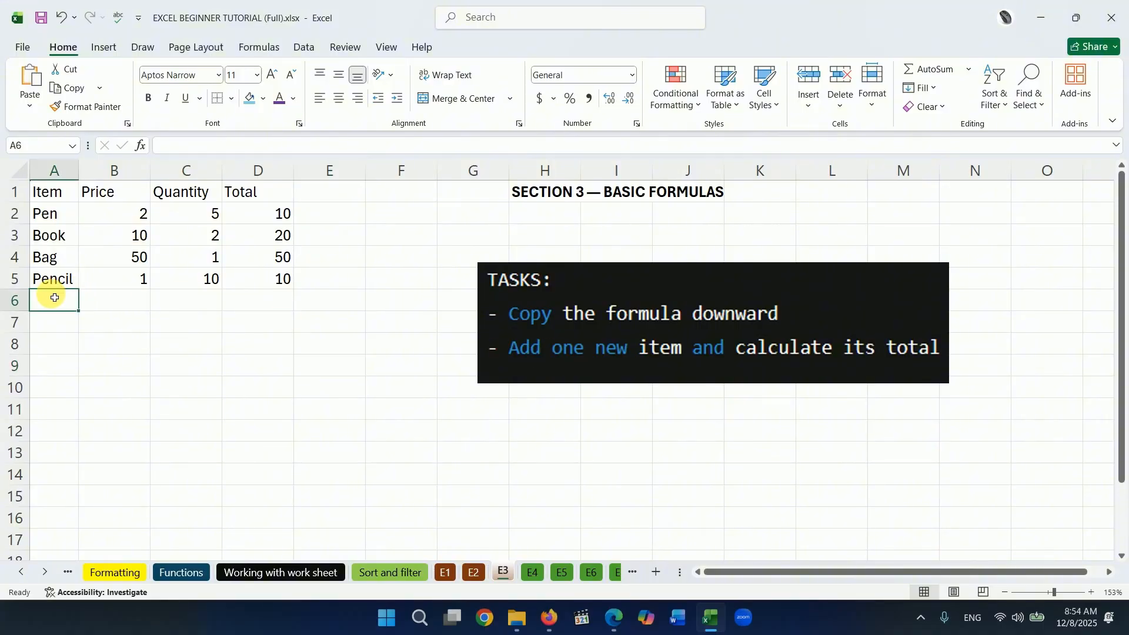
{"action": "type", "text": "Eraser"}
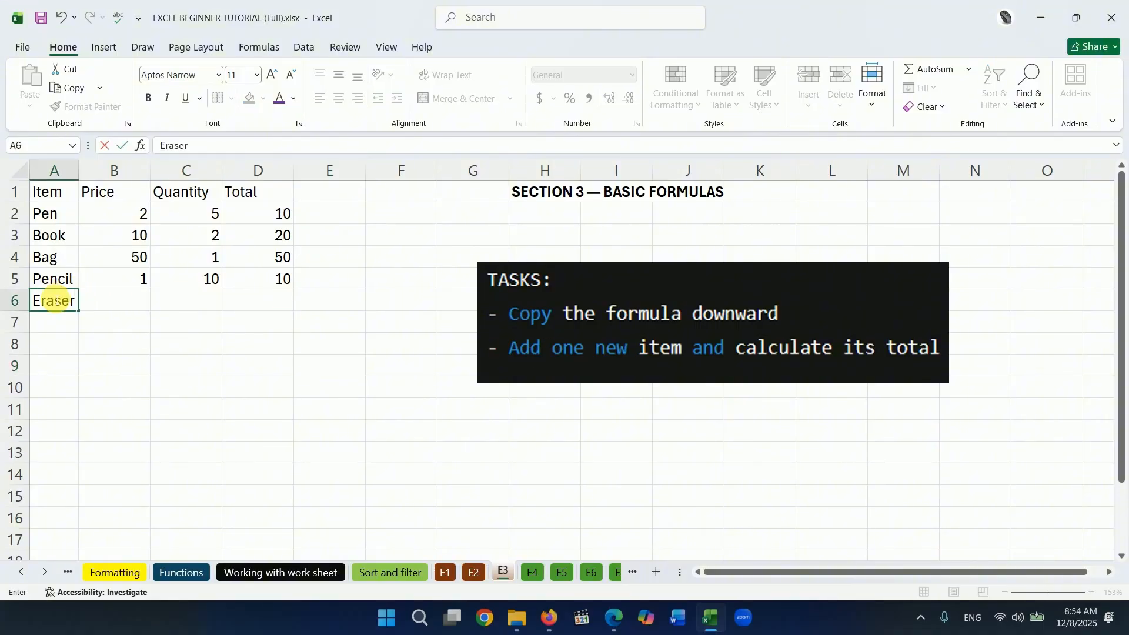
{"action": "left_click", "coordinate": [131, 309]}
{"action": "type", "text": "2"}
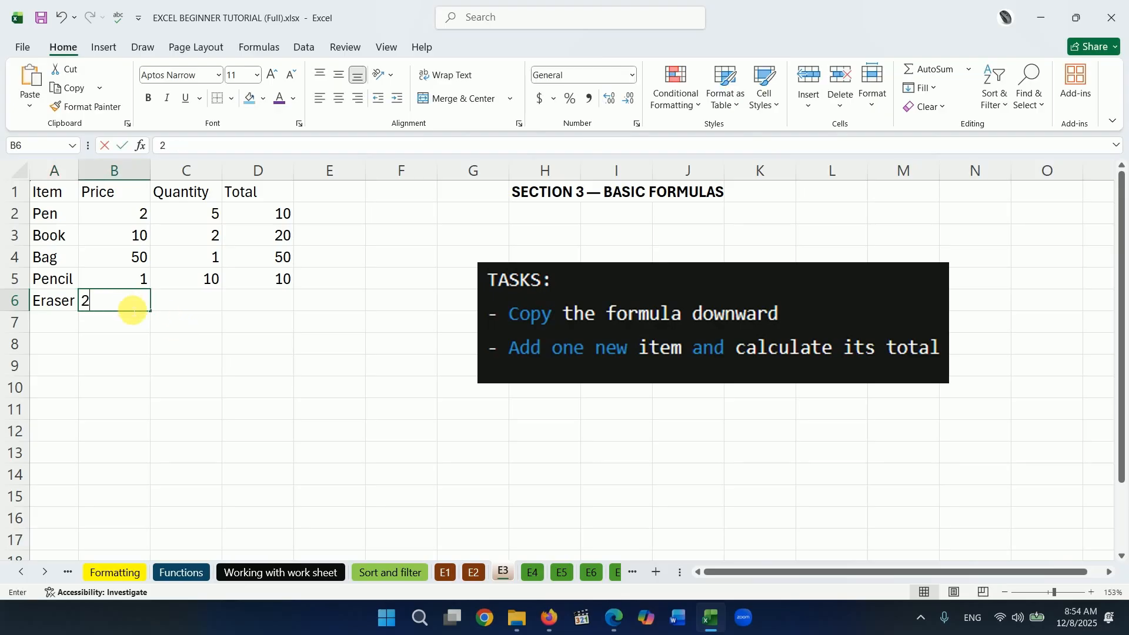
{"action": "left_click", "coordinate": [203, 303]}
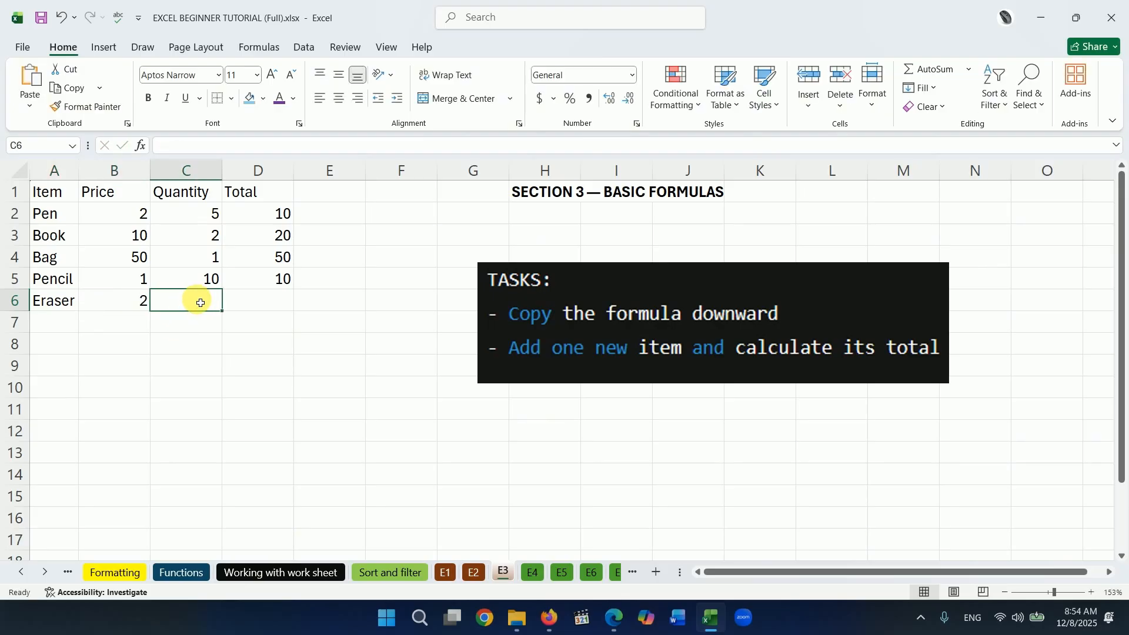
{"action": "type", "text": "4"}
{"action": "key", "text": "Return"}
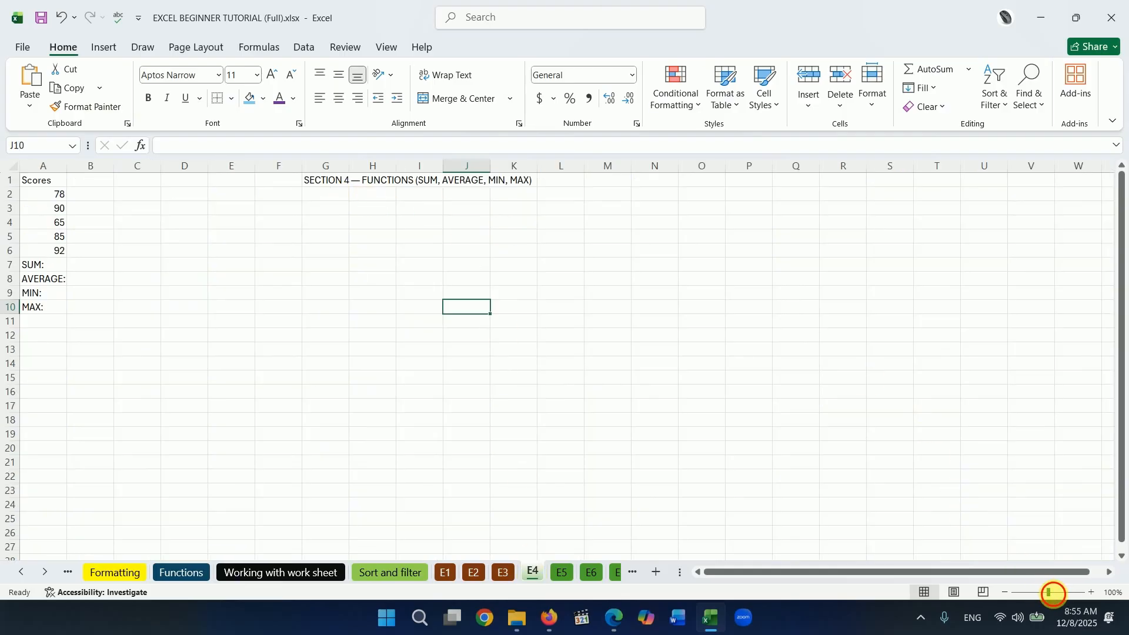
Calculate the total of the scores in B7 on sheet E4 with the formula =SUM(A2:A6).
{"action": "left_click", "coordinate": [1057, 593]}
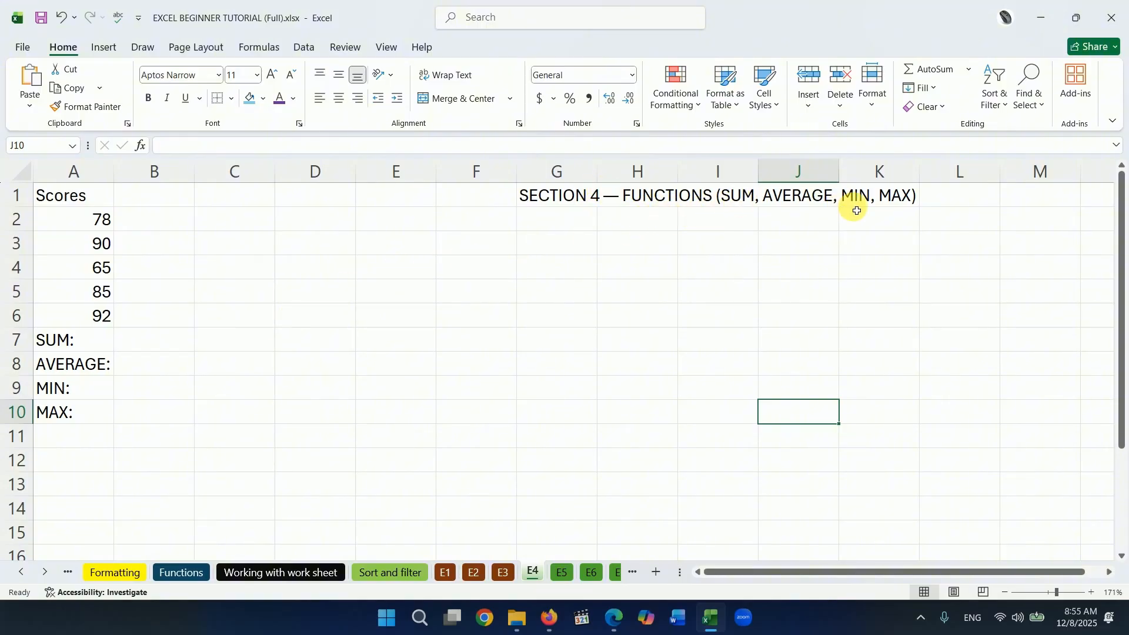
{"action": "left_click_drag", "start_coordinate": [104, 226], "coordinate": [98, 313]}
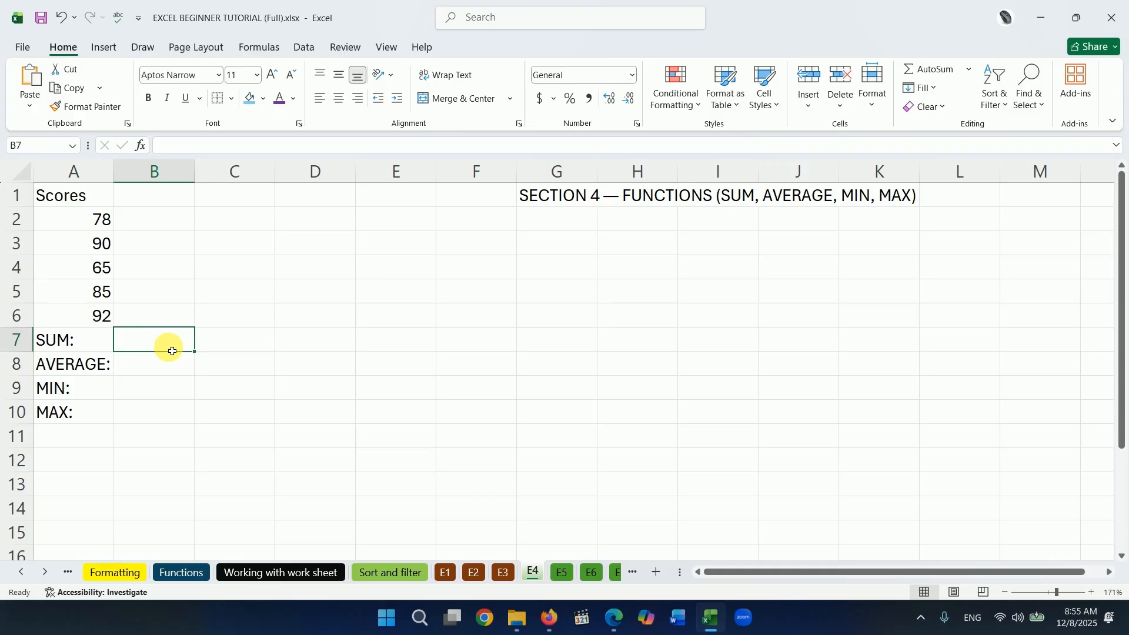
{"action": "type", "text": "="}
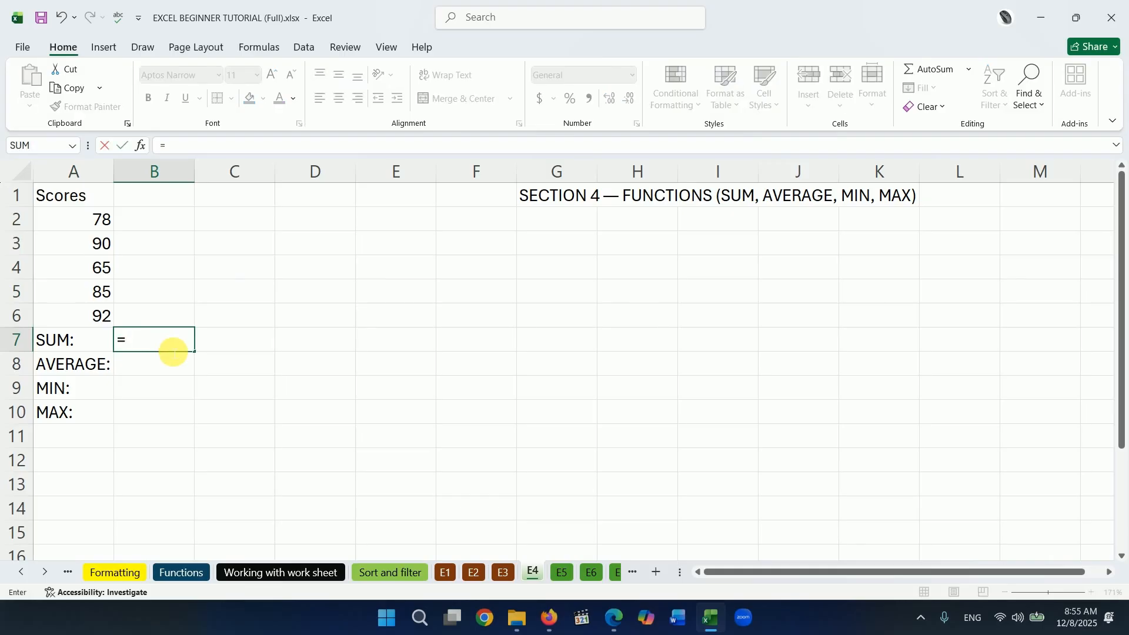
{"action": "type", "text": "s"}
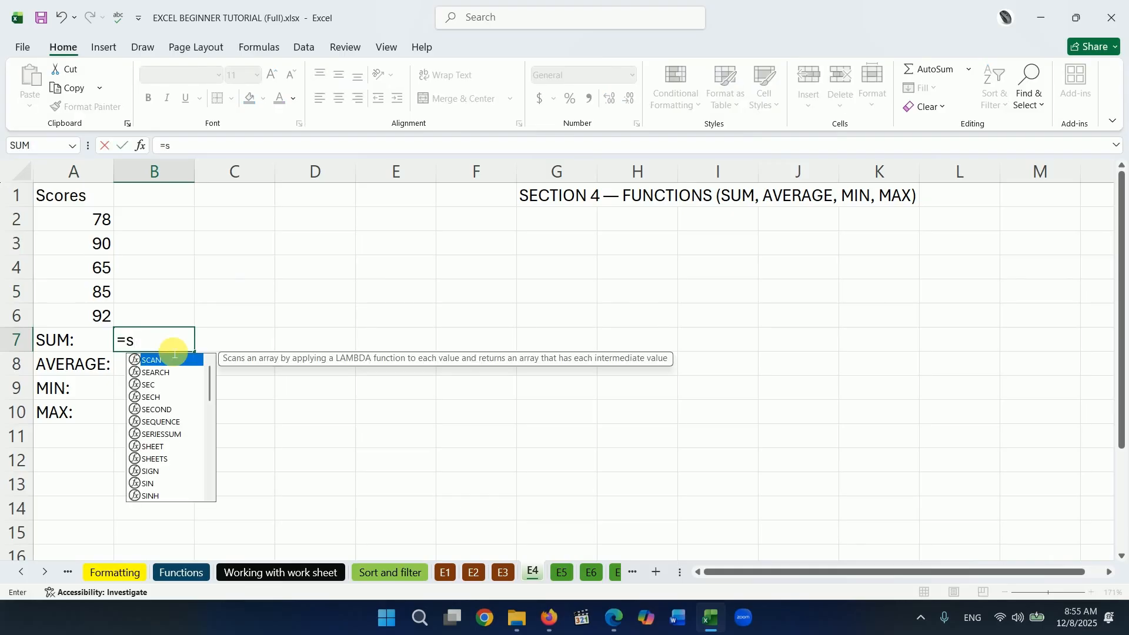
{"action": "type", "text": "um"}
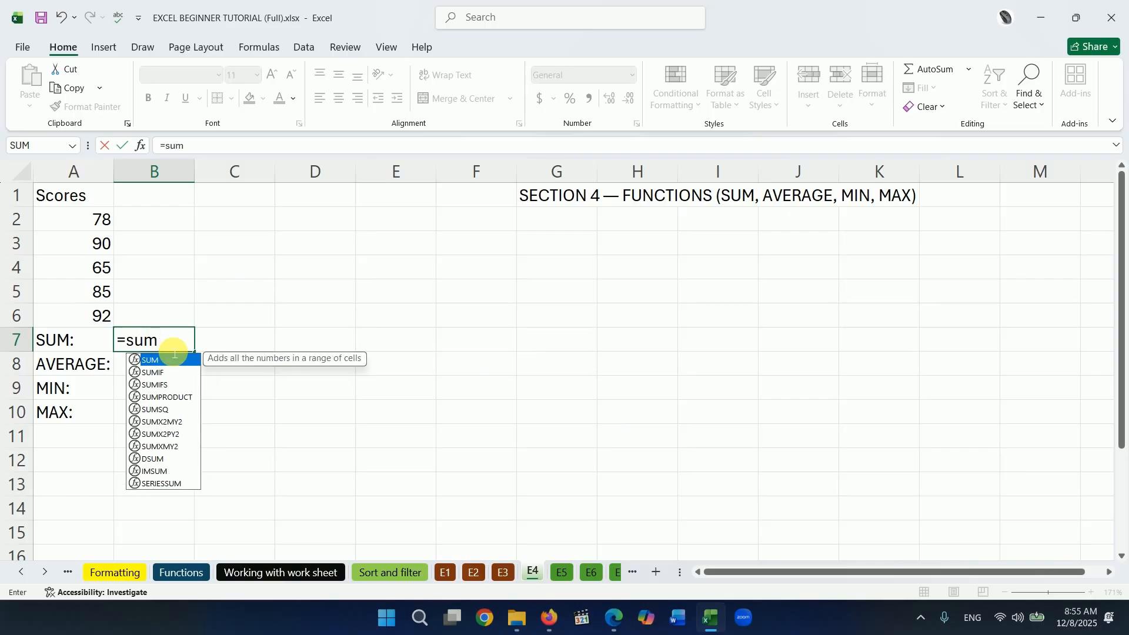
{"action": "type", "text": "("}
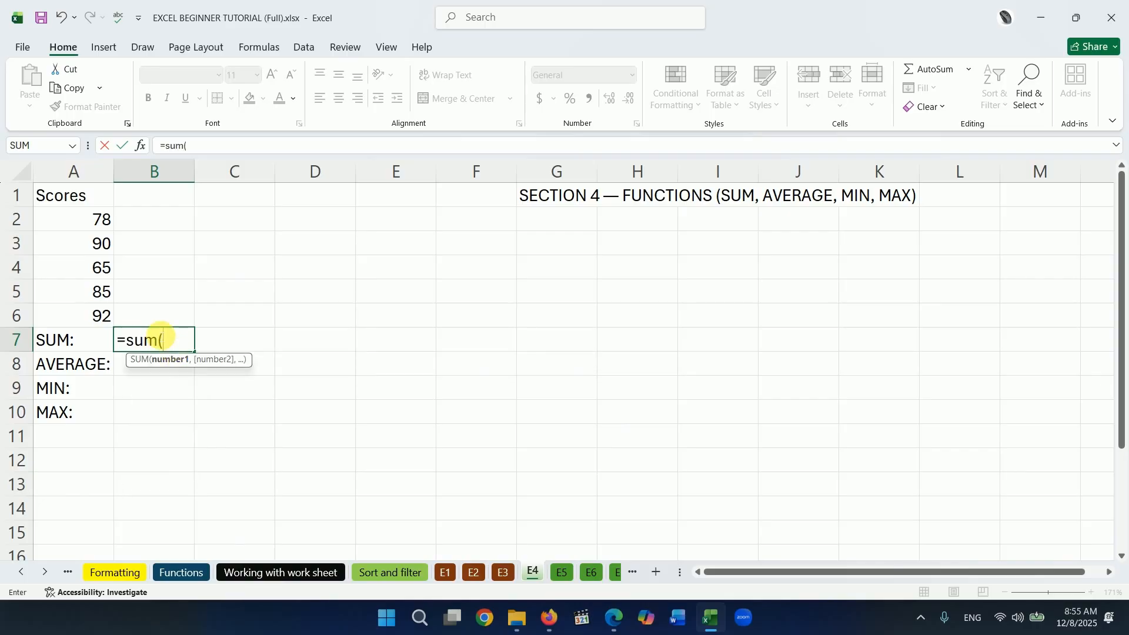
{"action": "left_click_drag", "start_coordinate": [100, 221], "coordinate": [90, 314]}
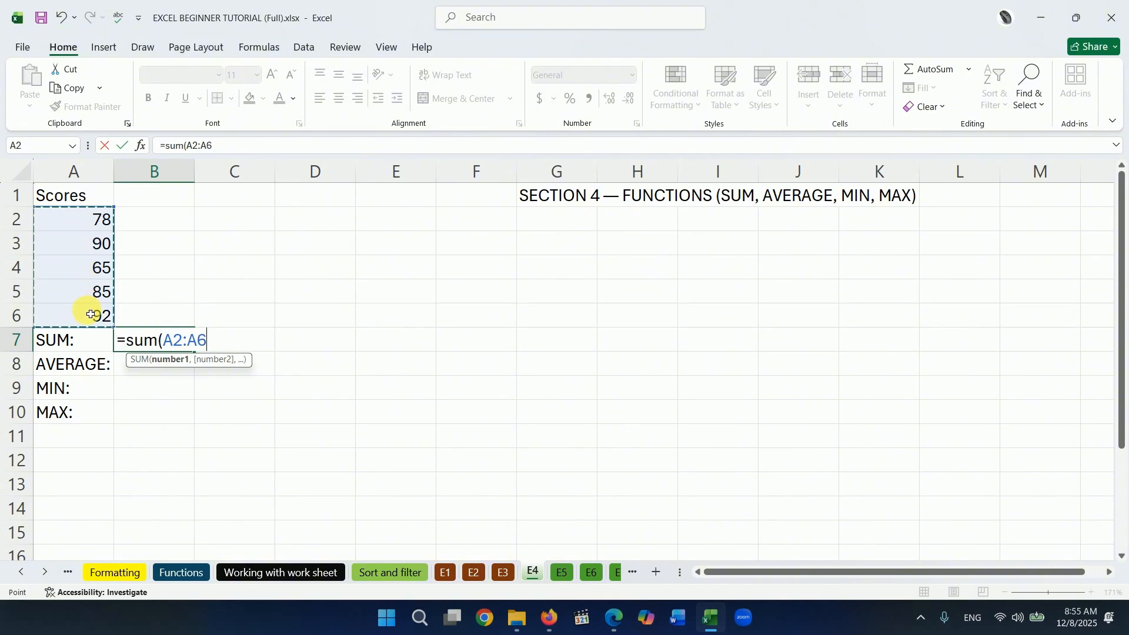
{"action": "key", "text": "Return"}
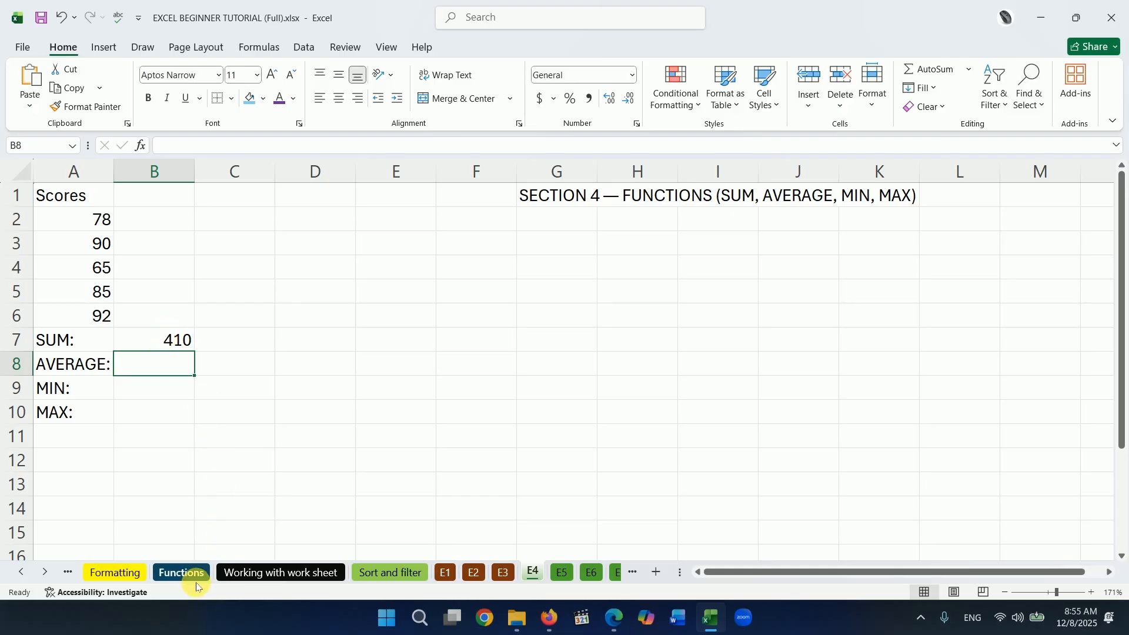
Consult the Functions sheet, return to E4 and calculate the average score in B8 with =AVERAGE(A2:A6).
{"action": "left_click", "coordinate": [182, 573]}
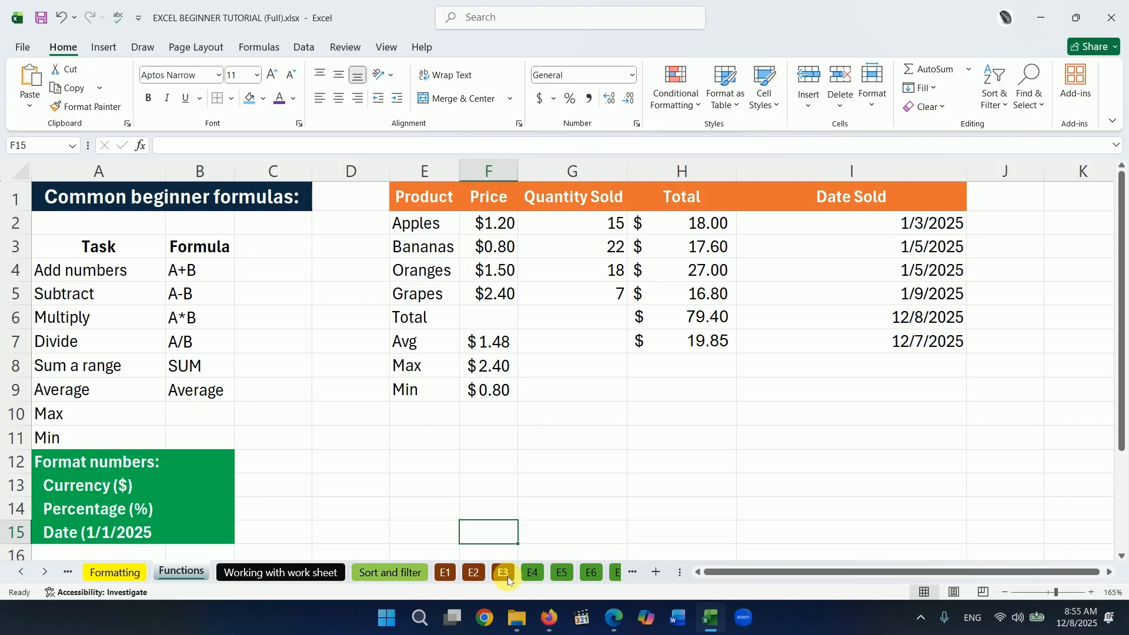
{"action": "left_click", "coordinate": [533, 573]}
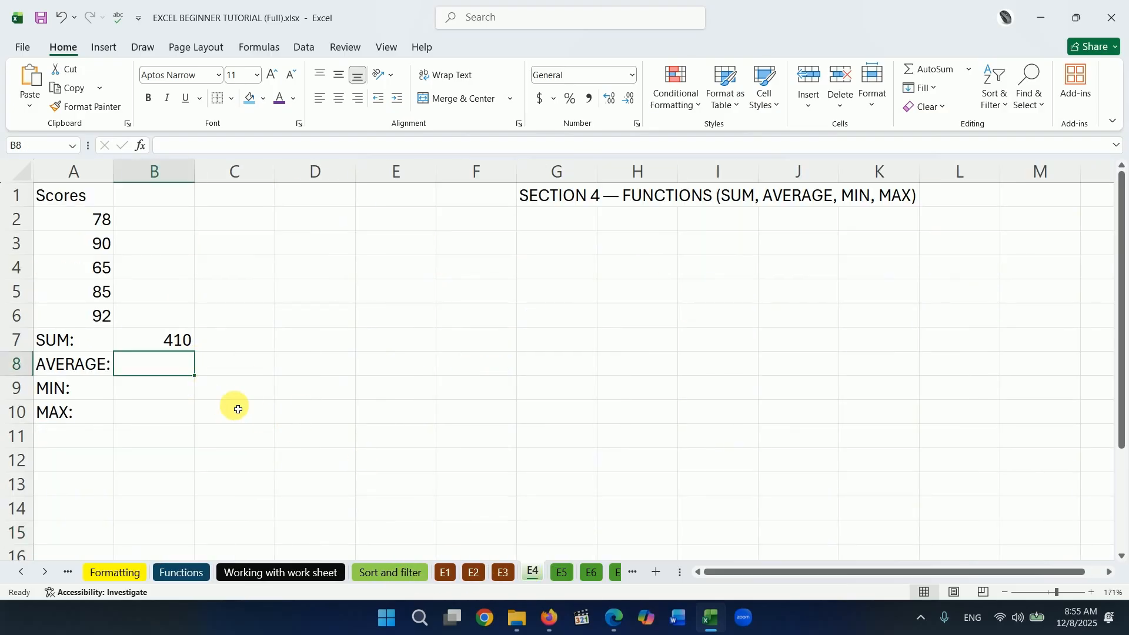
{"action": "left_click", "coordinate": [158, 368]}
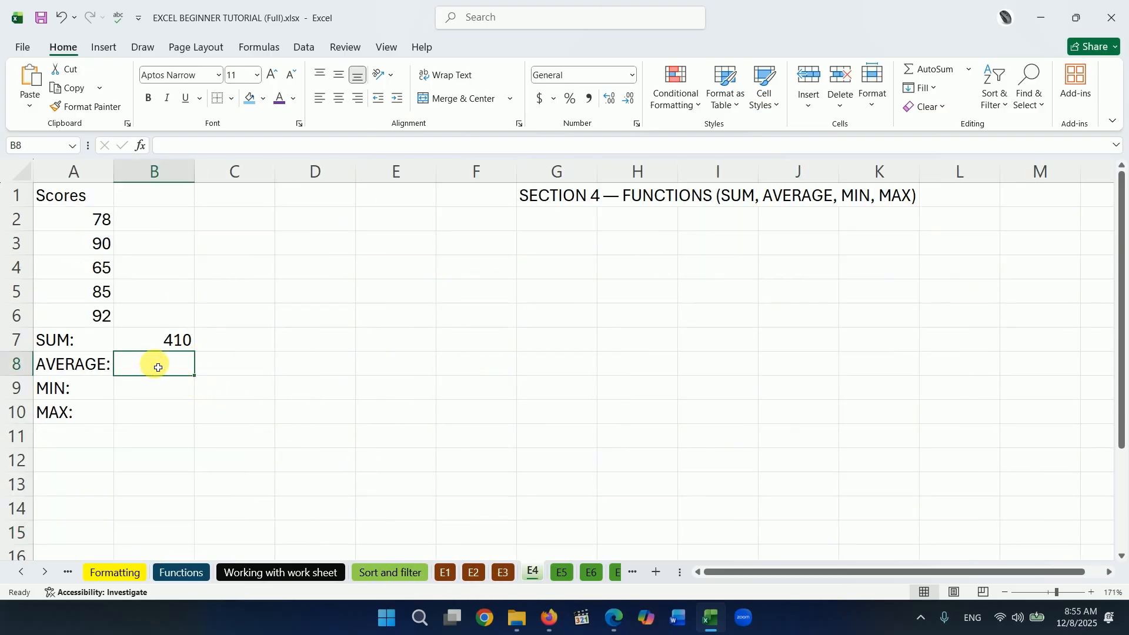
{"action": "type", "text": "=aver"}
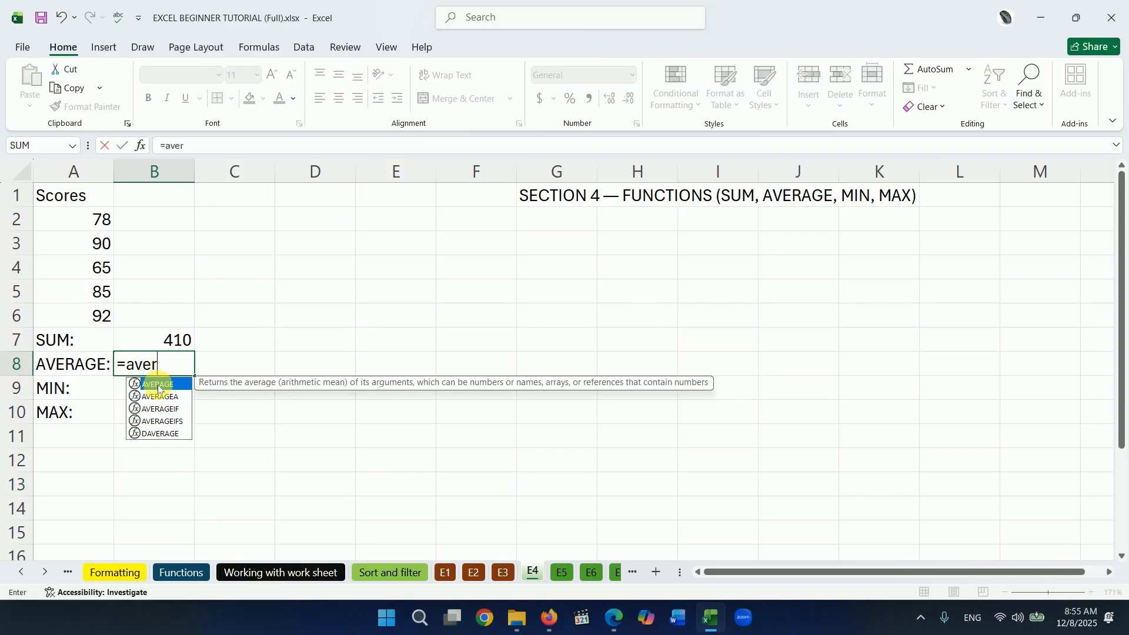
{"action": "double_click", "coordinate": [158, 385]}
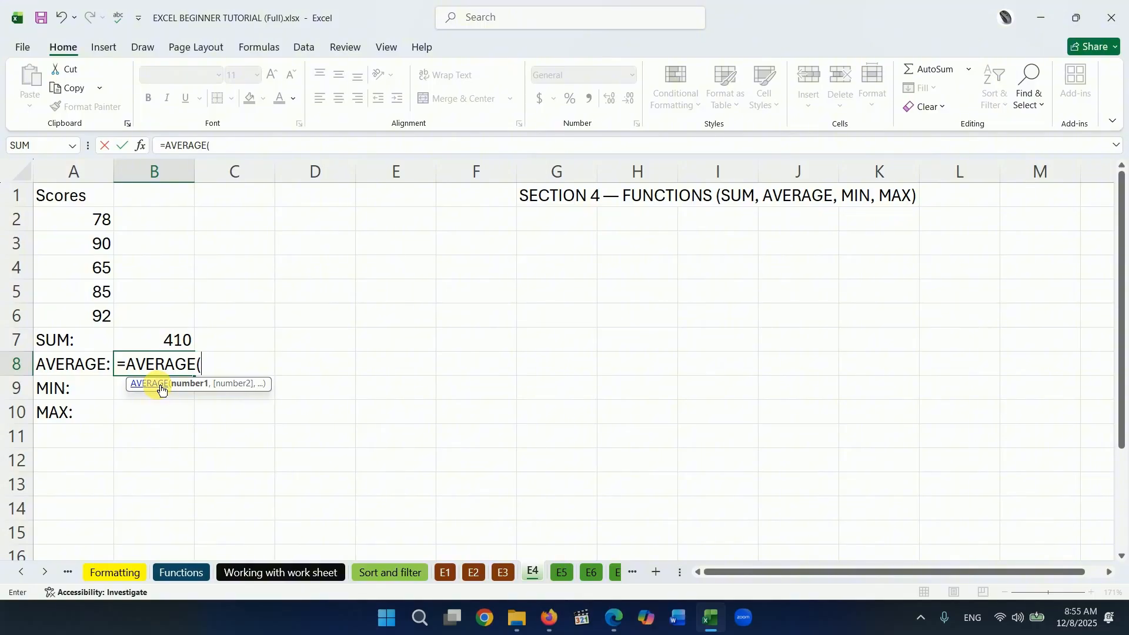
{"action": "left_click_drag", "start_coordinate": [101, 219], "coordinate": [97, 314]}
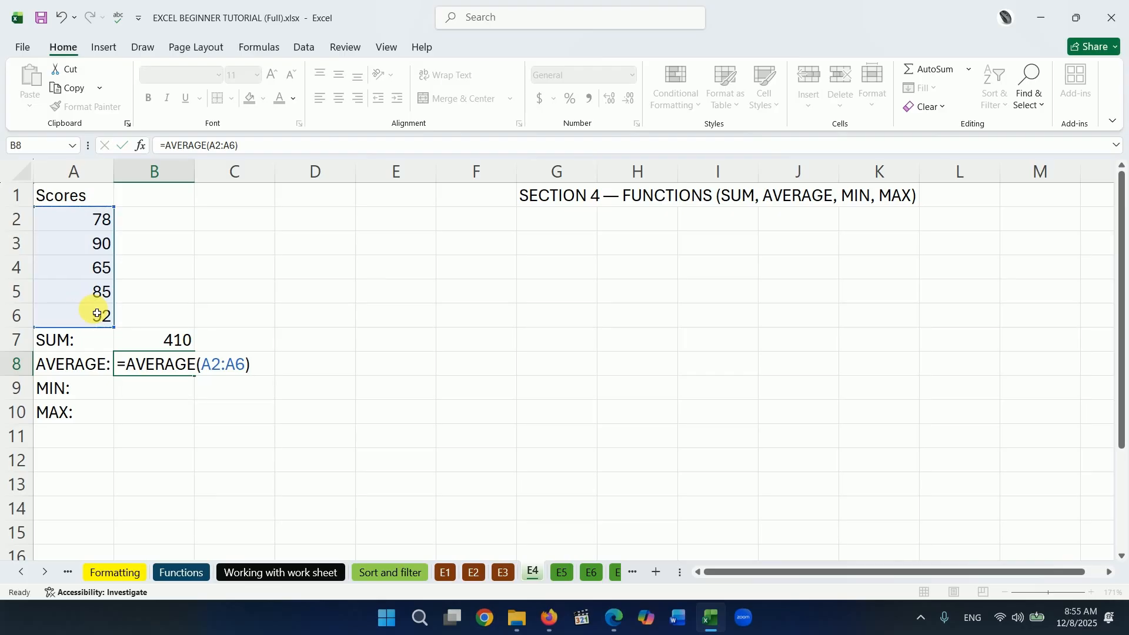
{"action": "key", "text": "Return"}
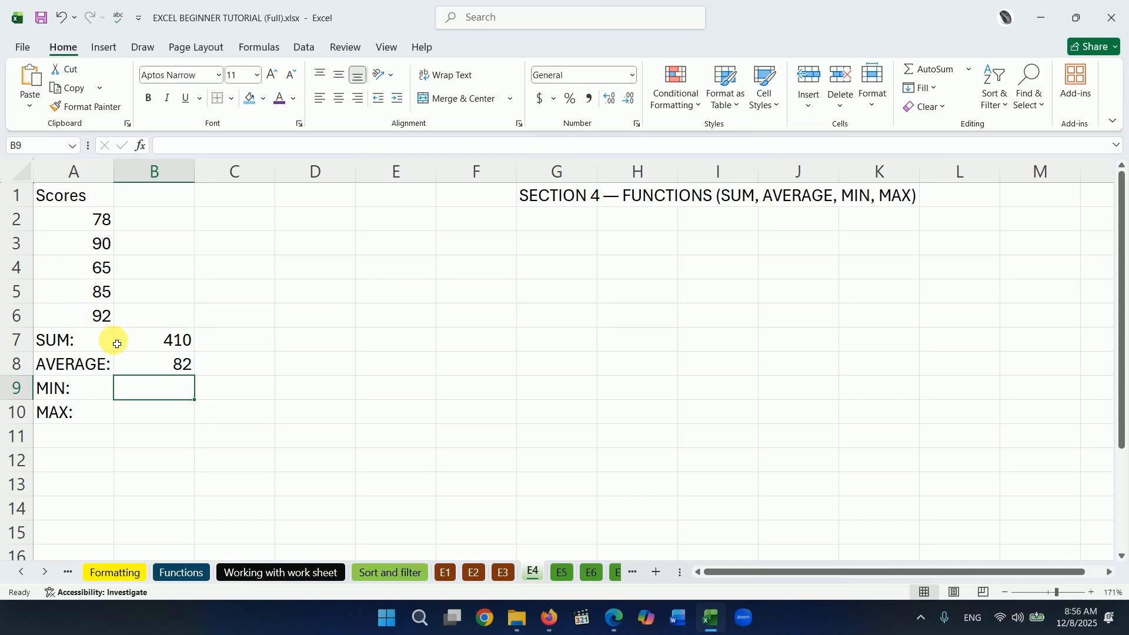
Find the lowest score in B9 with the formula =MIN(A2:A6) and check the entered formula.
{"action": "type", "text": "="}
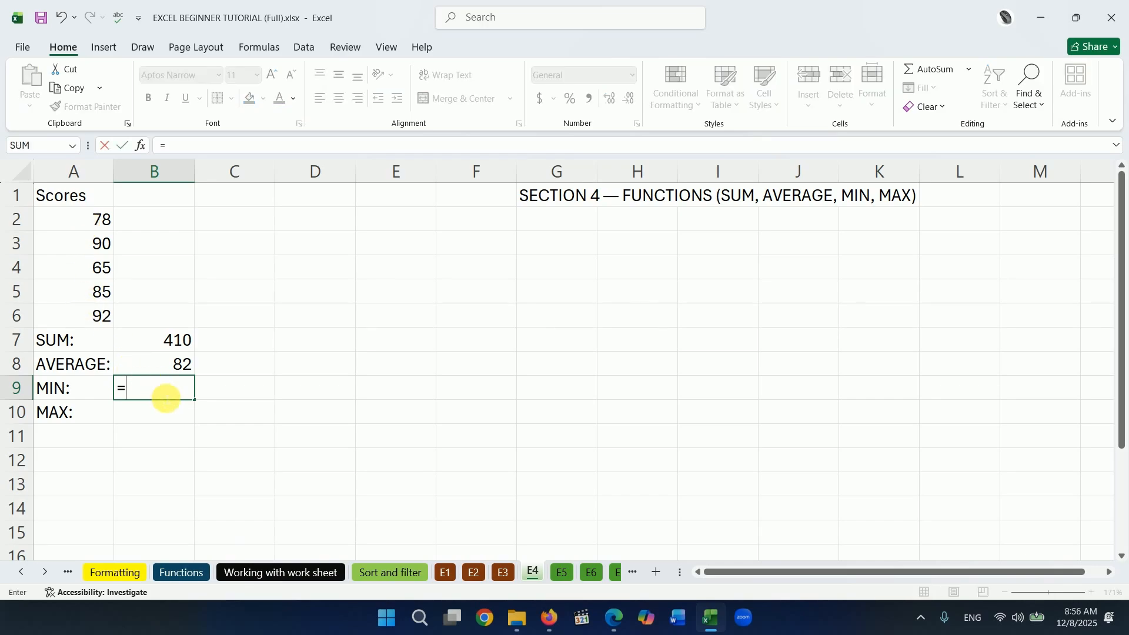
{"action": "type", "text": "min"}
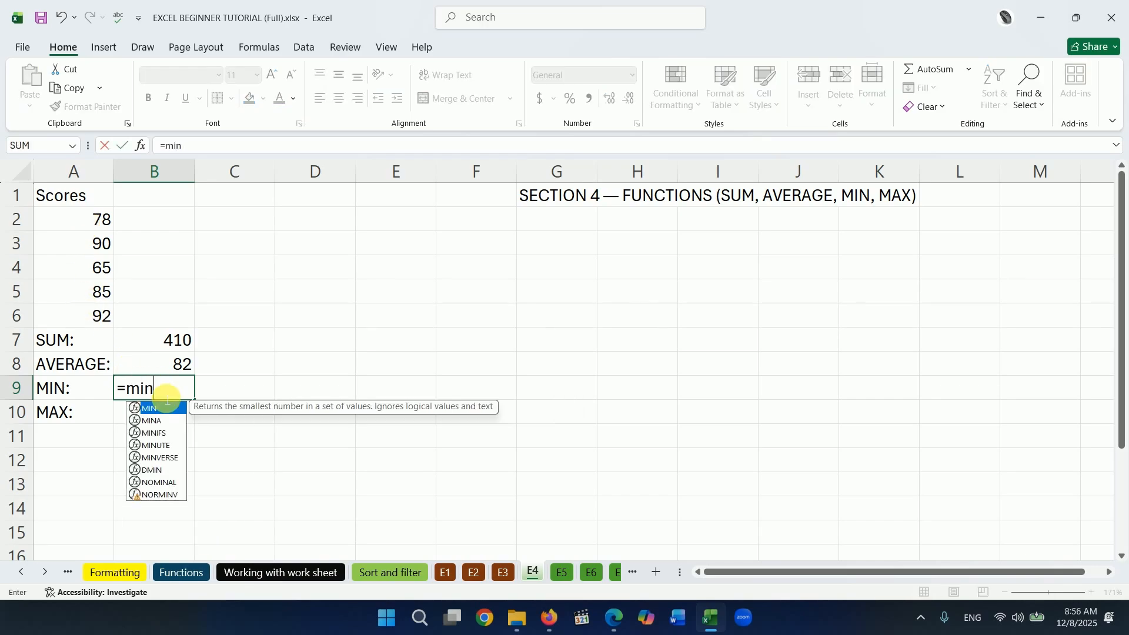
{"action": "type", "text": "("}
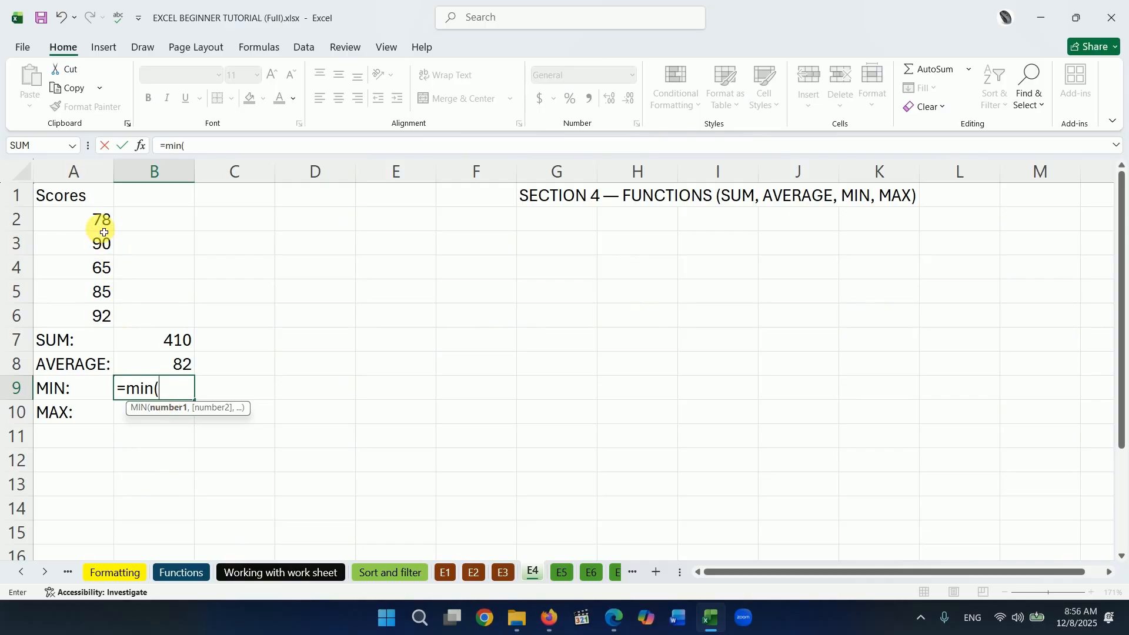
{"action": "left_click_drag", "start_coordinate": [101, 222], "coordinate": [97, 312]}
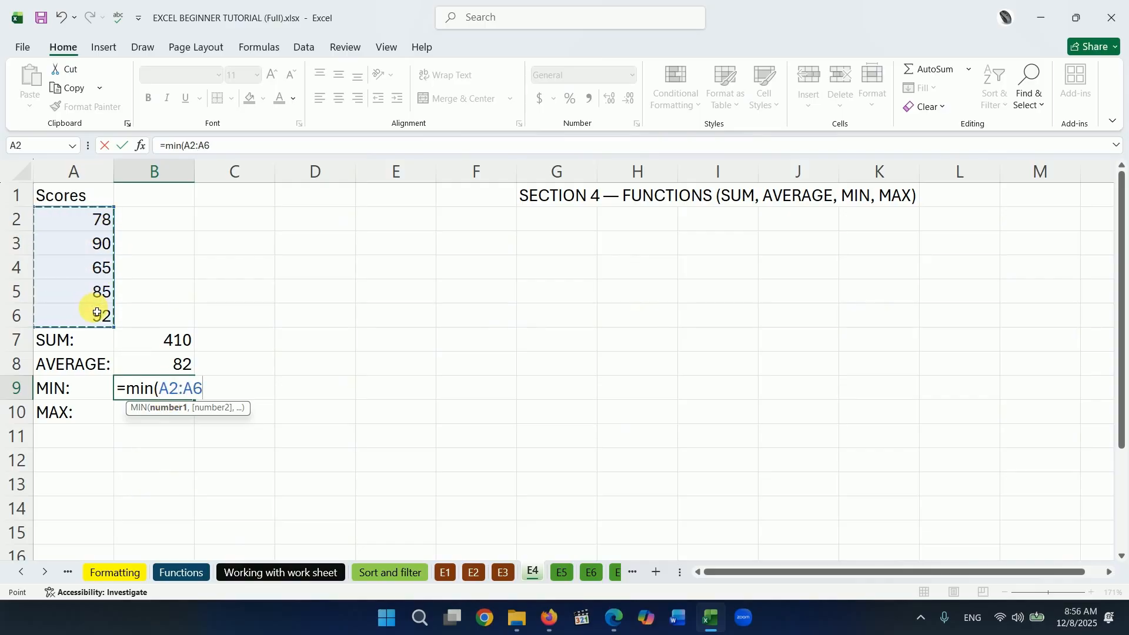
{"action": "key", "text": "Return"}
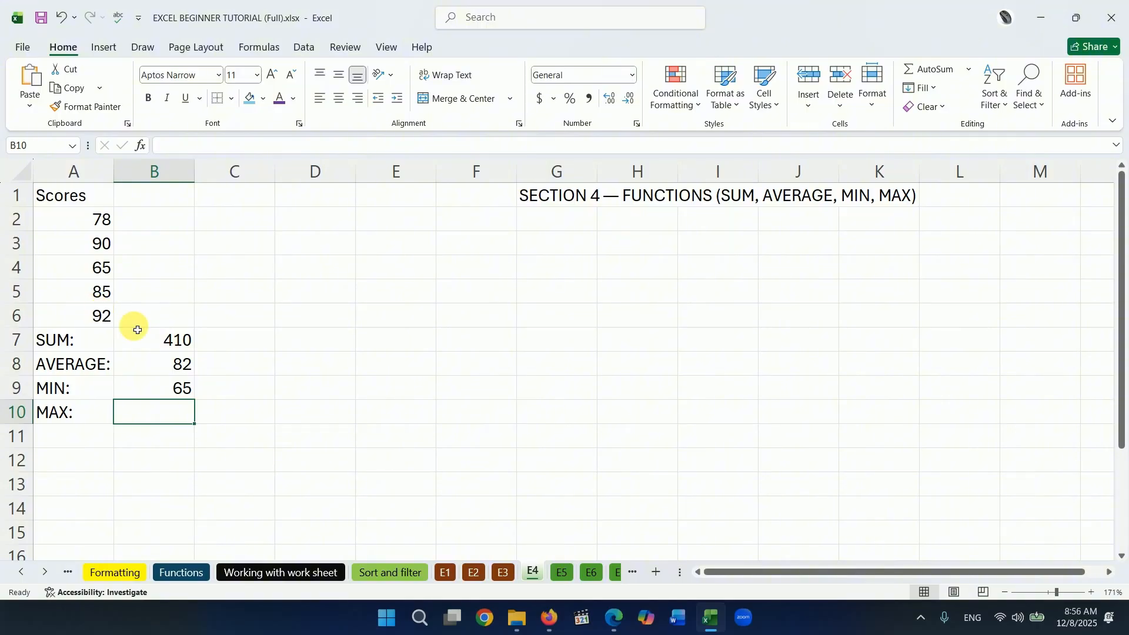
{"action": "left_click", "coordinate": [165, 384]}
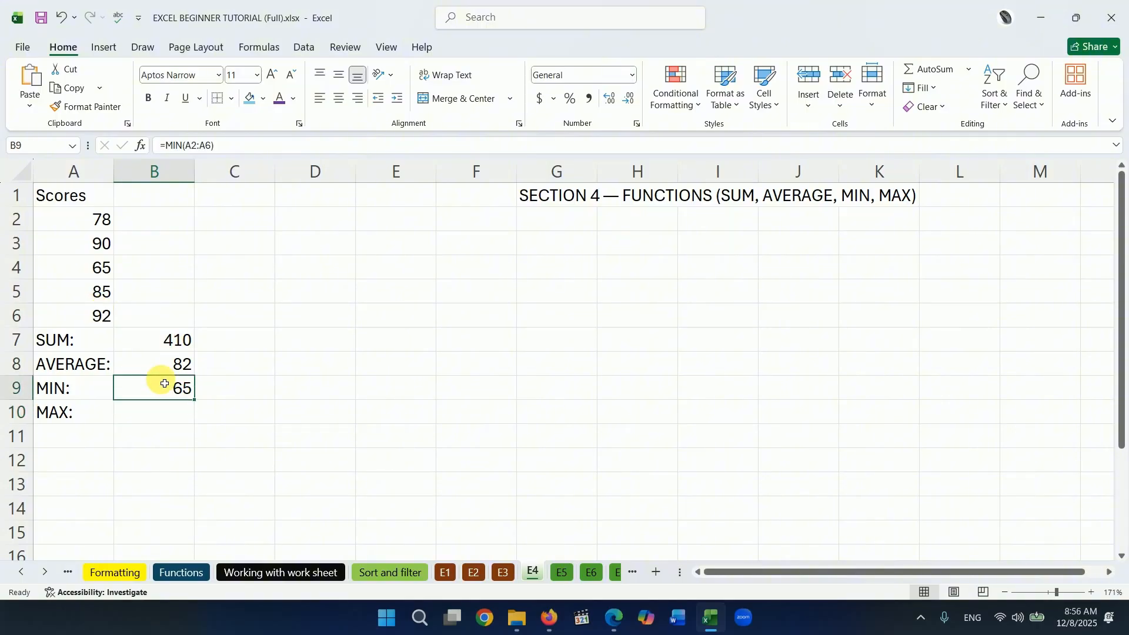
Find the highest score in B10 with the formula =MAX(A2:A6).
{"action": "left_click", "coordinate": [156, 418]}
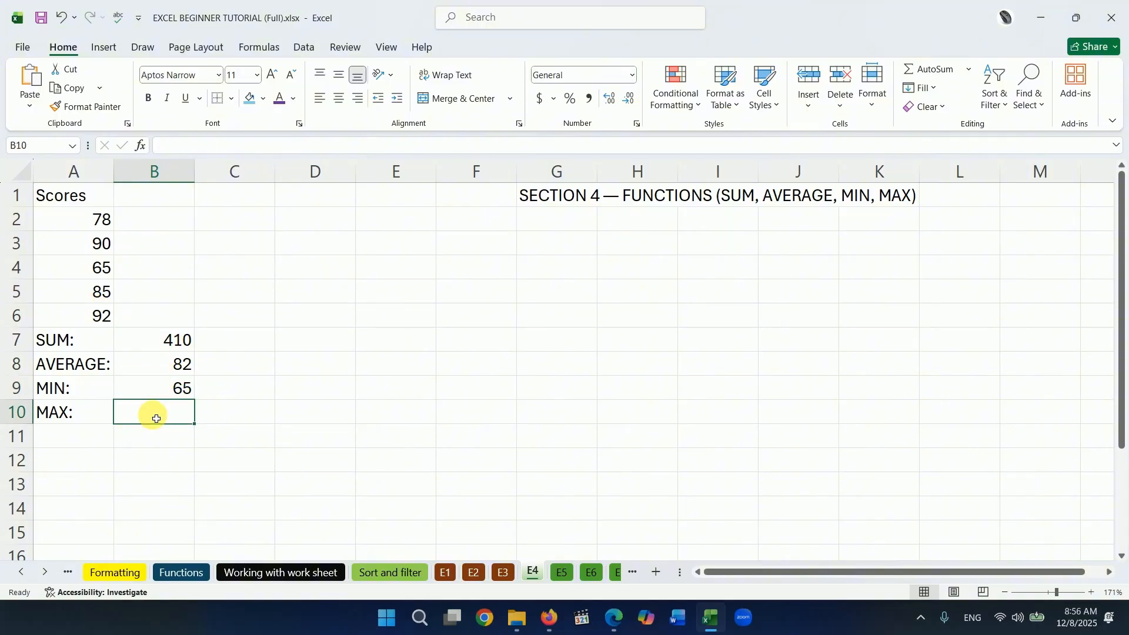
{"action": "type", "text": "=max("}
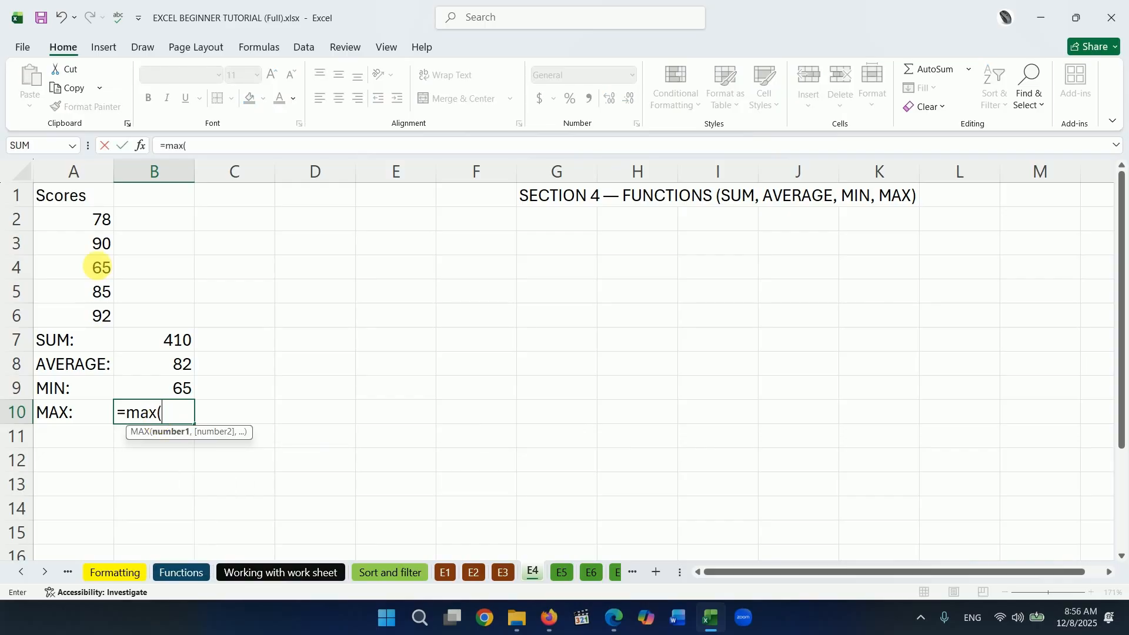
{"action": "left_click_drag", "start_coordinate": [83, 220], "coordinate": [81, 312]}
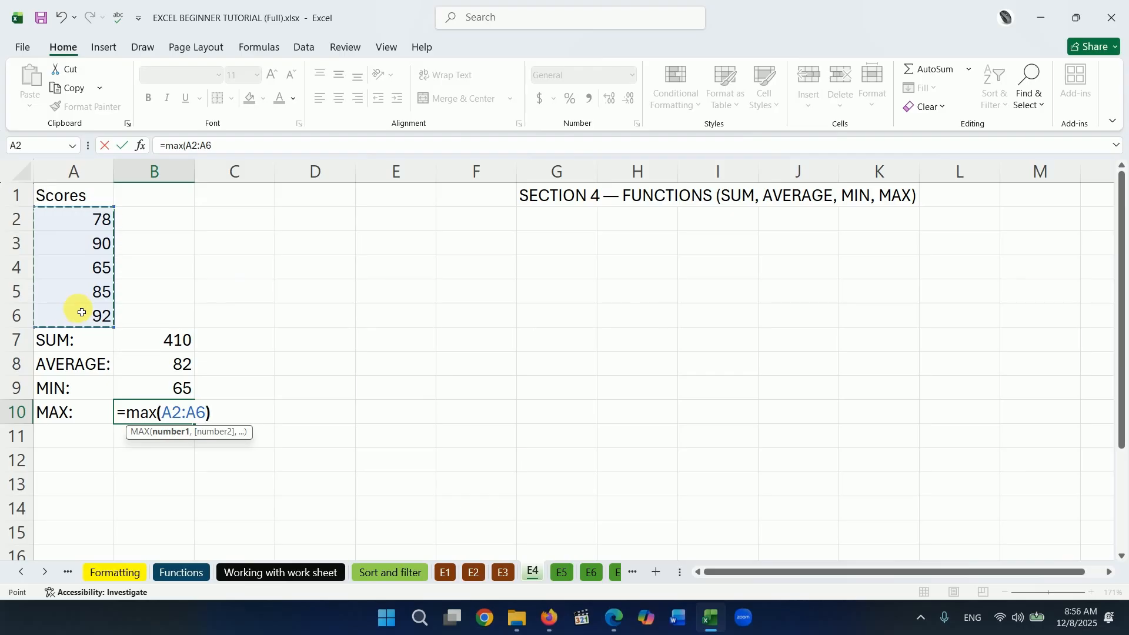
{"action": "type", "text": ")"}
{"action": "key", "text": "Return"}
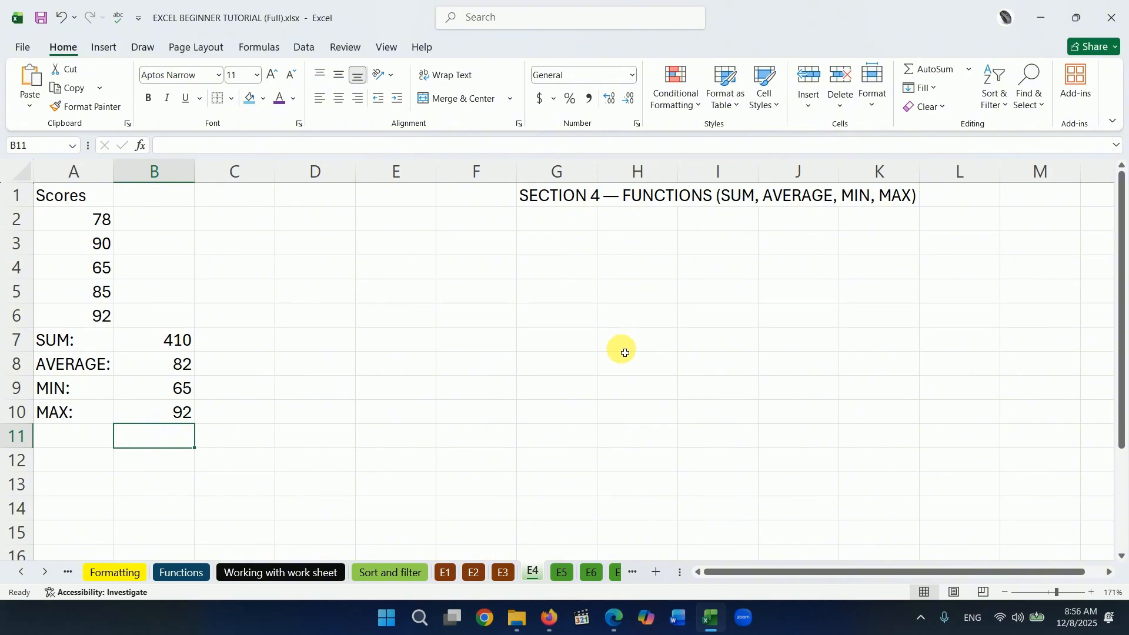
Open the autofill exercises on sheet E5 and enter January in C4 as the start of the month series.
{"action": "left_click", "coordinate": [563, 573]}
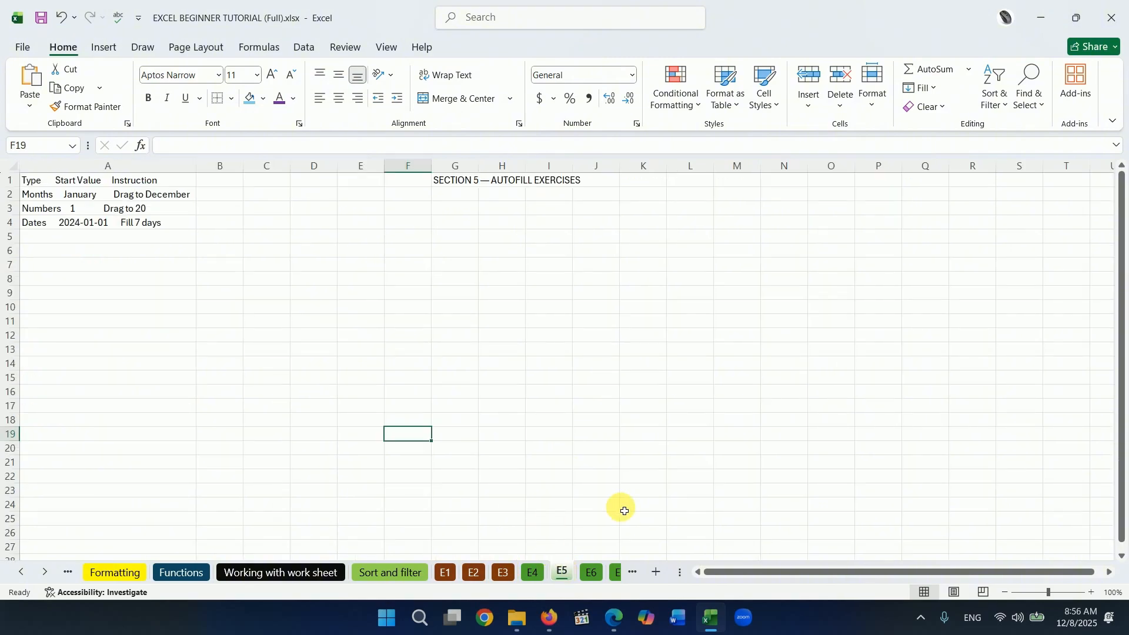
{"action": "left_click_drag", "start_coordinate": [1052, 593], "coordinate": [1057, 593]}
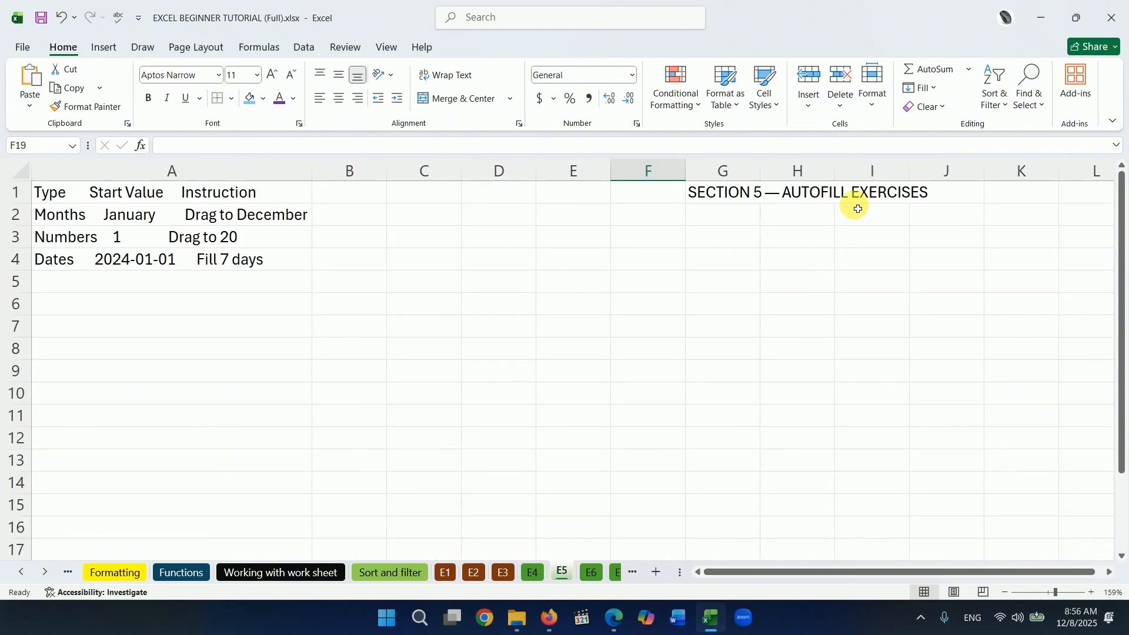
{"action": "left_click", "coordinate": [133, 220]}
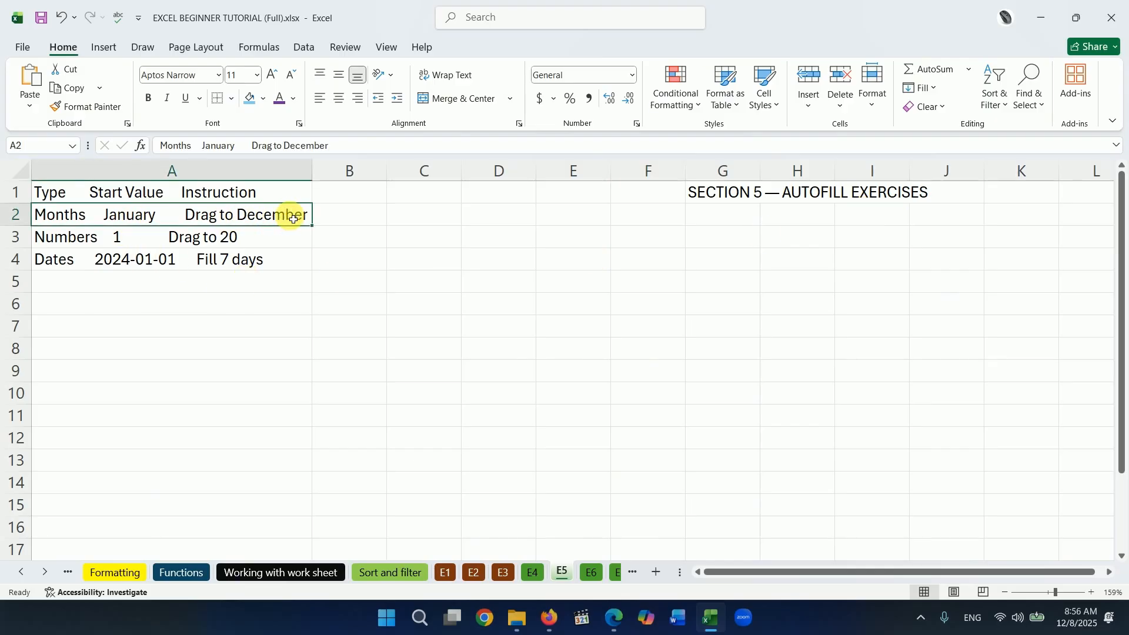
{"action": "left_click", "coordinate": [412, 262]}
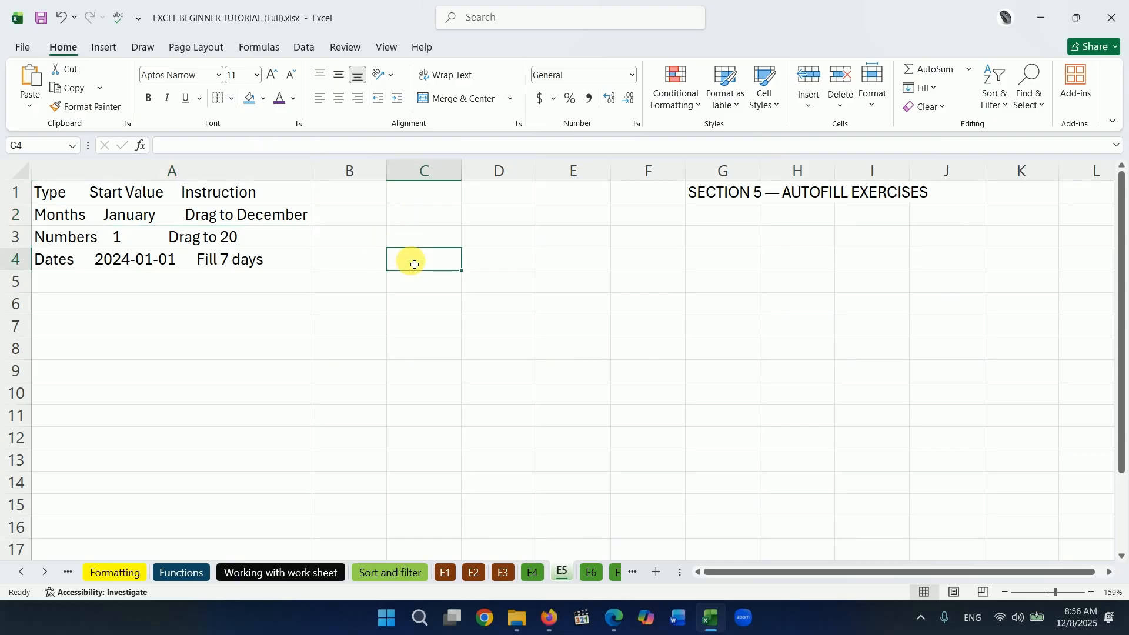
{"action": "type", "text": "January"}
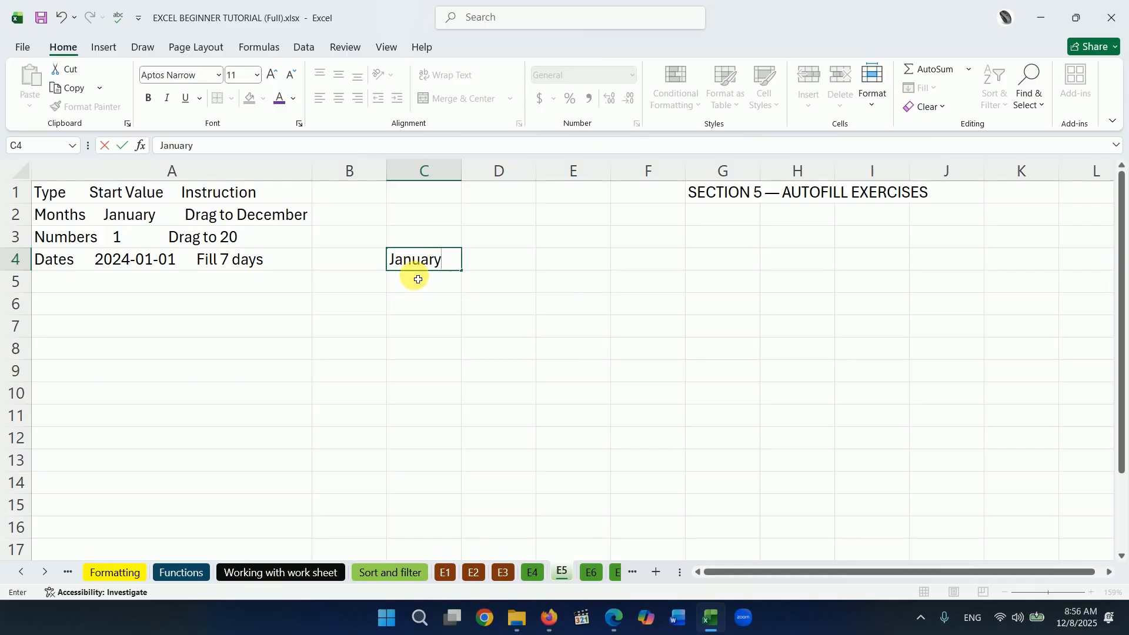
{"action": "left_click", "coordinate": [418, 280]}
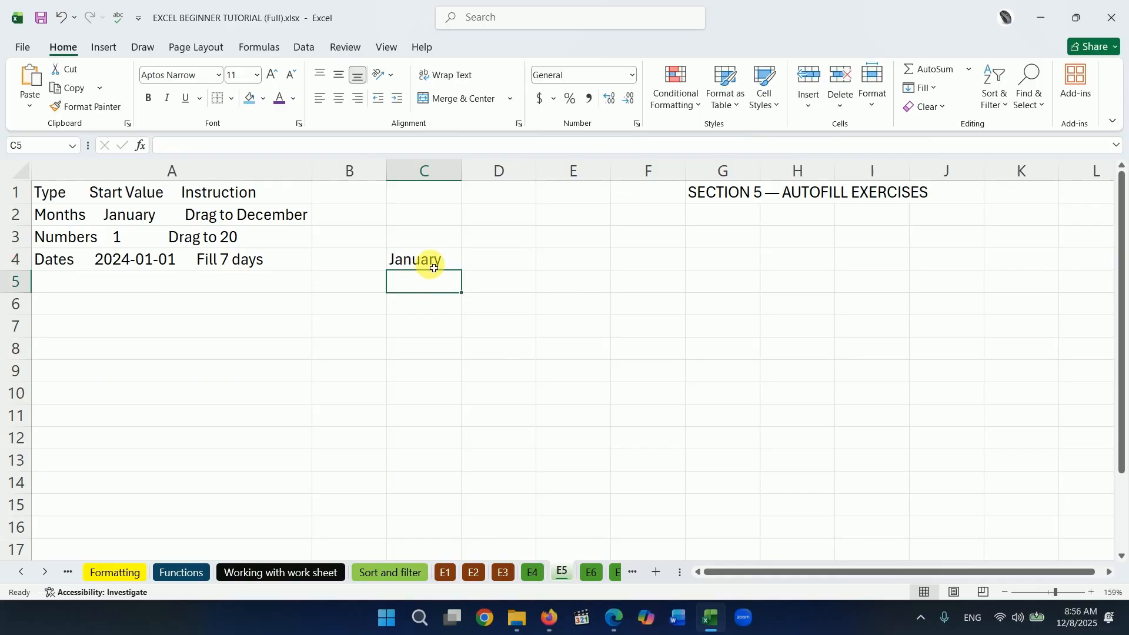
Autofill the months down column C from January in C4 to December in C15, and undo the fill.
{"action": "left_click", "coordinate": [428, 260]}
{"action": "left_click_drag", "start_coordinate": [464, 275], "coordinate": [455, 510]}
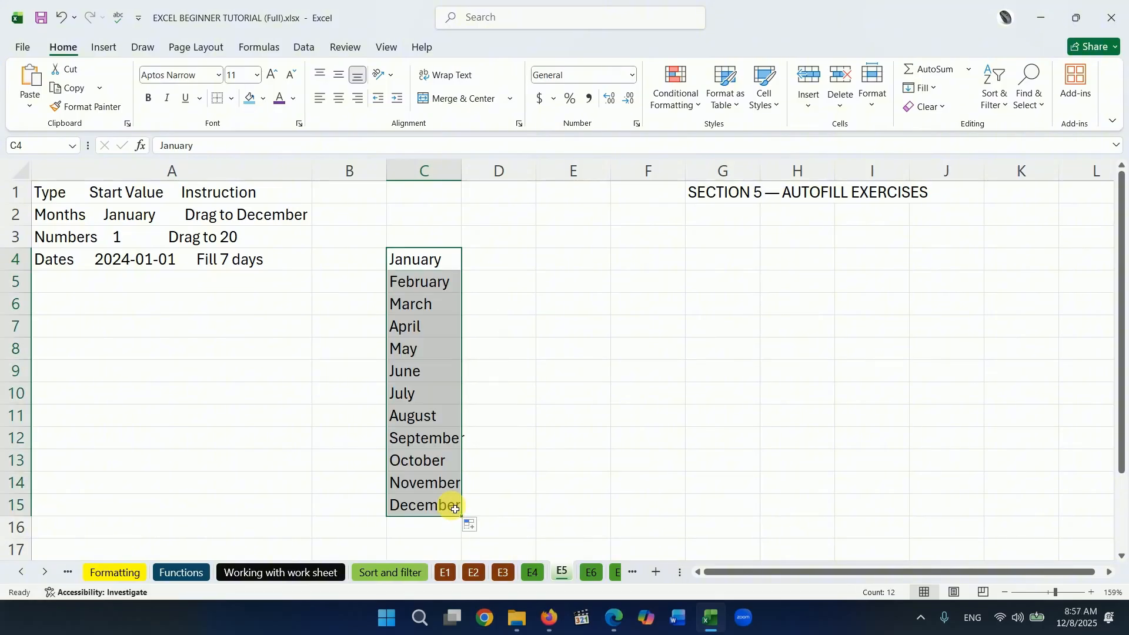
{"action": "left_click", "coordinate": [533, 463]}
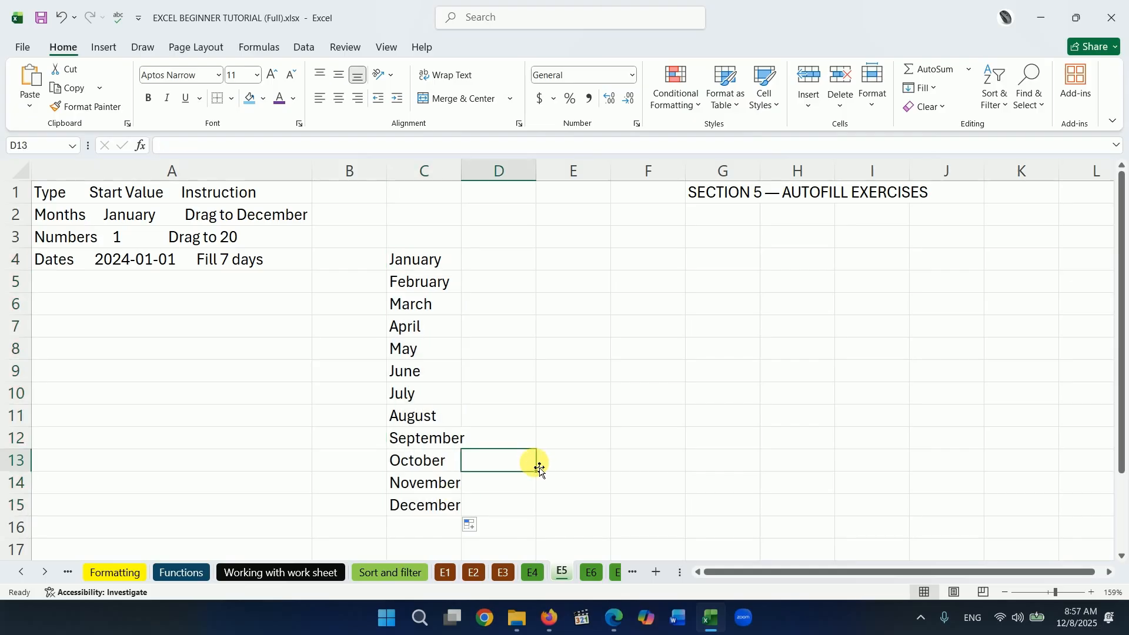
{"action": "key", "text": "ctrl+z"}
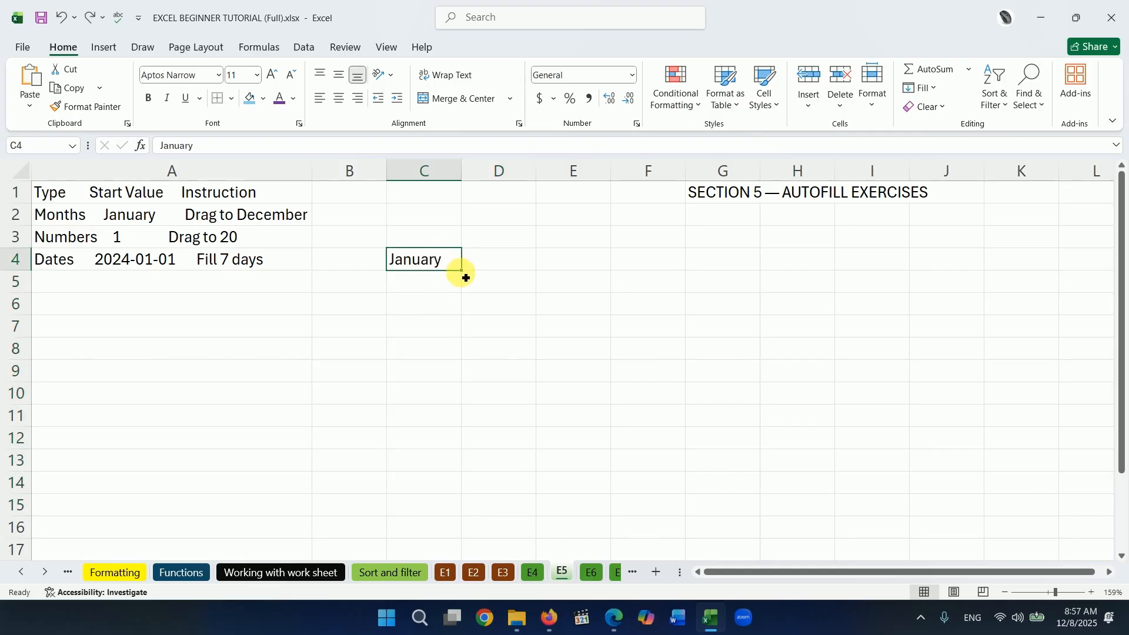
Autofill the month series across row 4 from January in C4 through O4.
{"action": "left_click_drag", "start_coordinate": [466, 277], "coordinate": [1016, 280]}
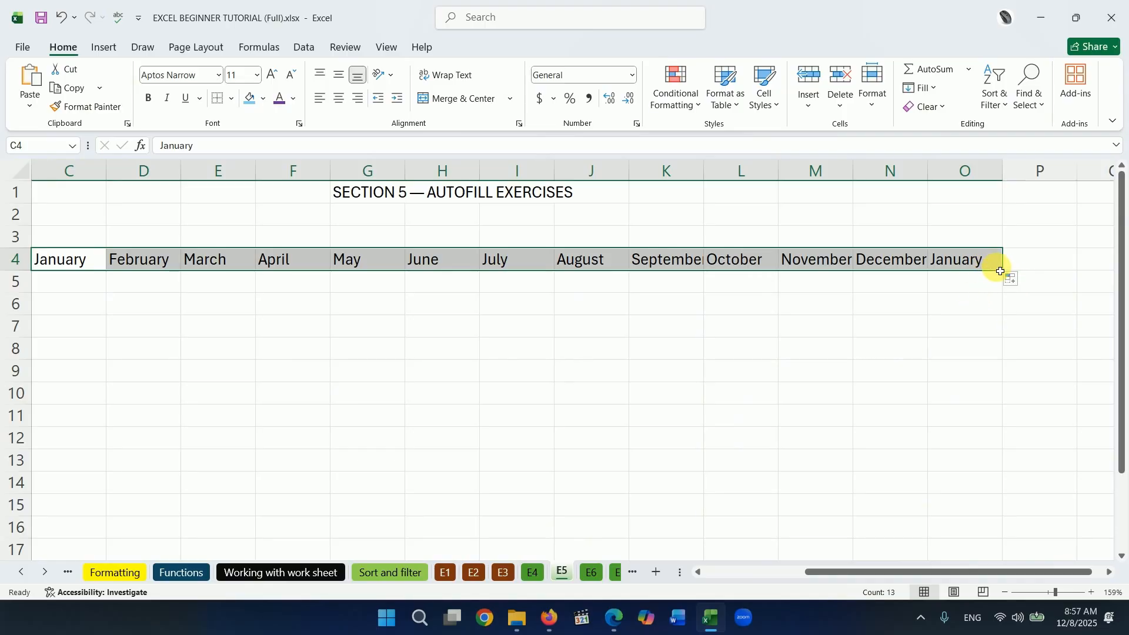
Shorten the month series in row 4 so it runs from January in C4 to December in N4.
{"action": "left_click_drag", "start_coordinate": [1003, 271], "coordinate": [936, 277]}
{"action": "left_click_drag", "start_coordinate": [821, 580], "coordinate": [709, 570]}
{"action": "left_click", "coordinate": [499, 393]}
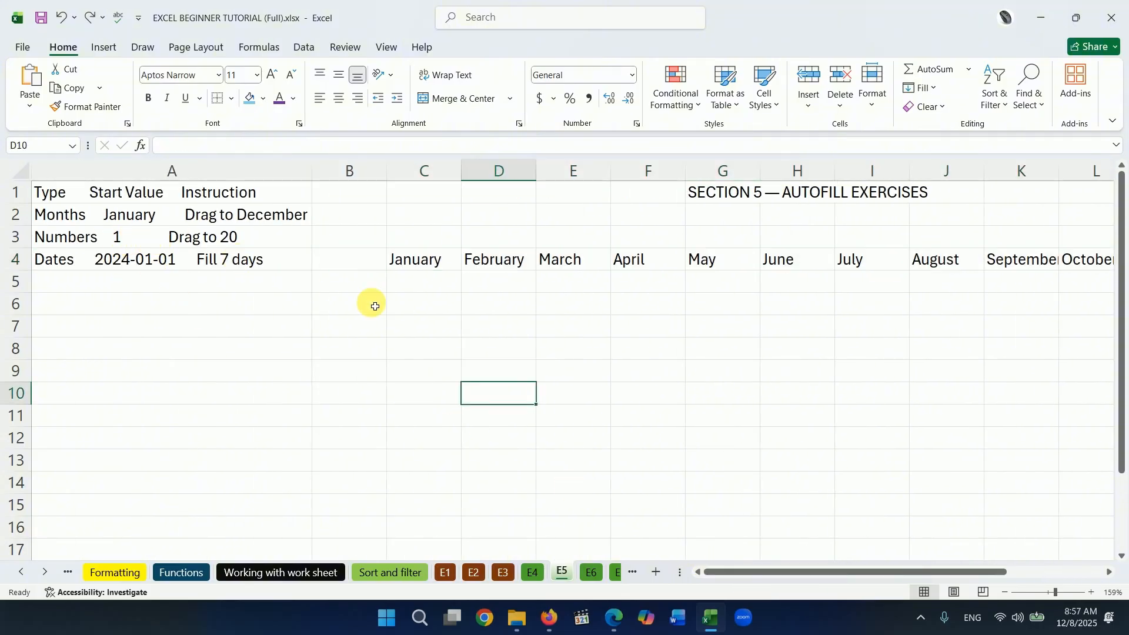
Enter 1 in C6, autofill it down column C from that single cell, and undo the fill.
{"action": "left_click", "coordinate": [429, 302]}
{"action": "type", "text": "1"}
{"action": "left_click", "coordinate": [426, 352]}
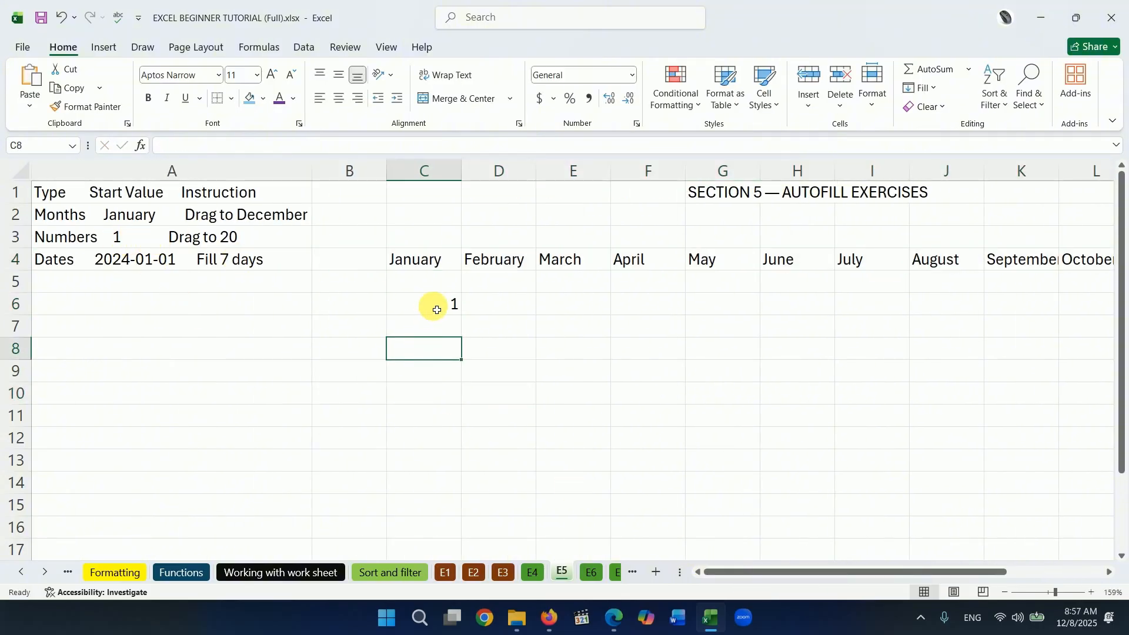
{"action": "left_click", "coordinate": [435, 304]}
{"action": "left_click_drag", "start_coordinate": [465, 321], "coordinate": [461, 424]}
{"action": "key", "text": "ctrl+z"}
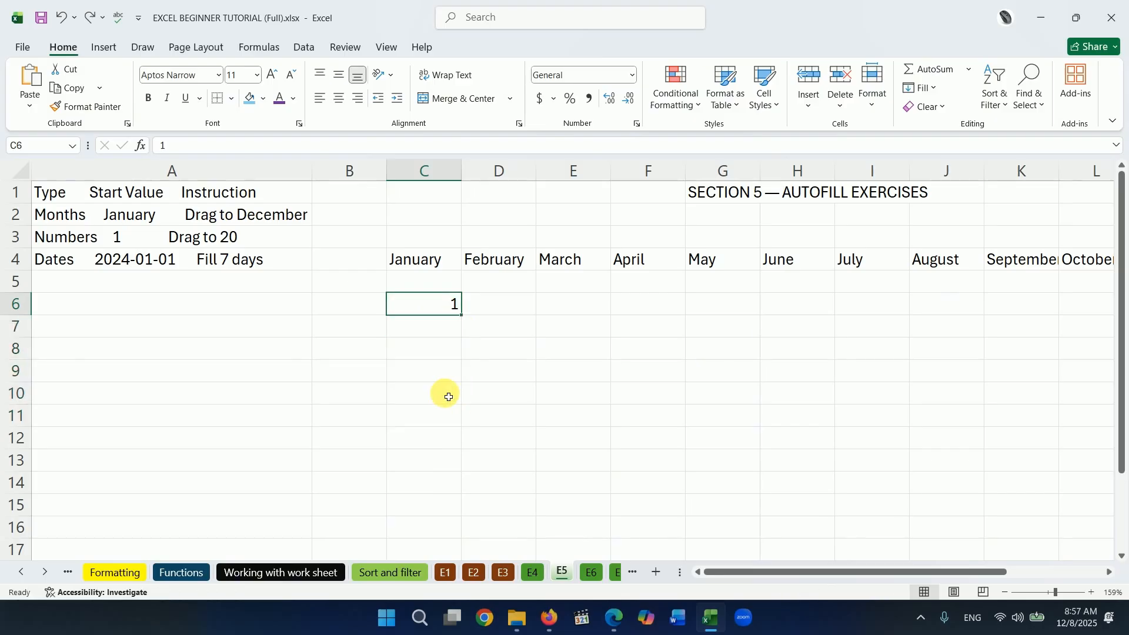
Enter 2 in C7 and autofill the number series down column C from C6:C7 through 17 in C22.
{"action": "left_click", "coordinate": [441, 328]}
{"action": "type", "text": "2"}
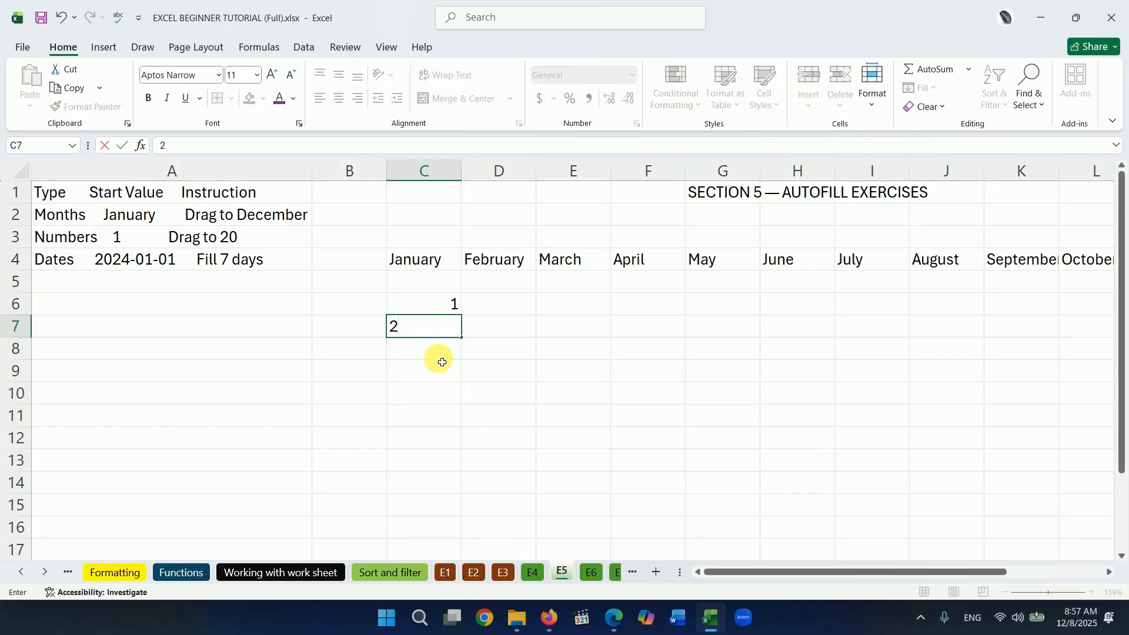
{"action": "left_click", "coordinate": [438, 356]}
{"action": "left_click_drag", "start_coordinate": [435, 305], "coordinate": [444, 564]}
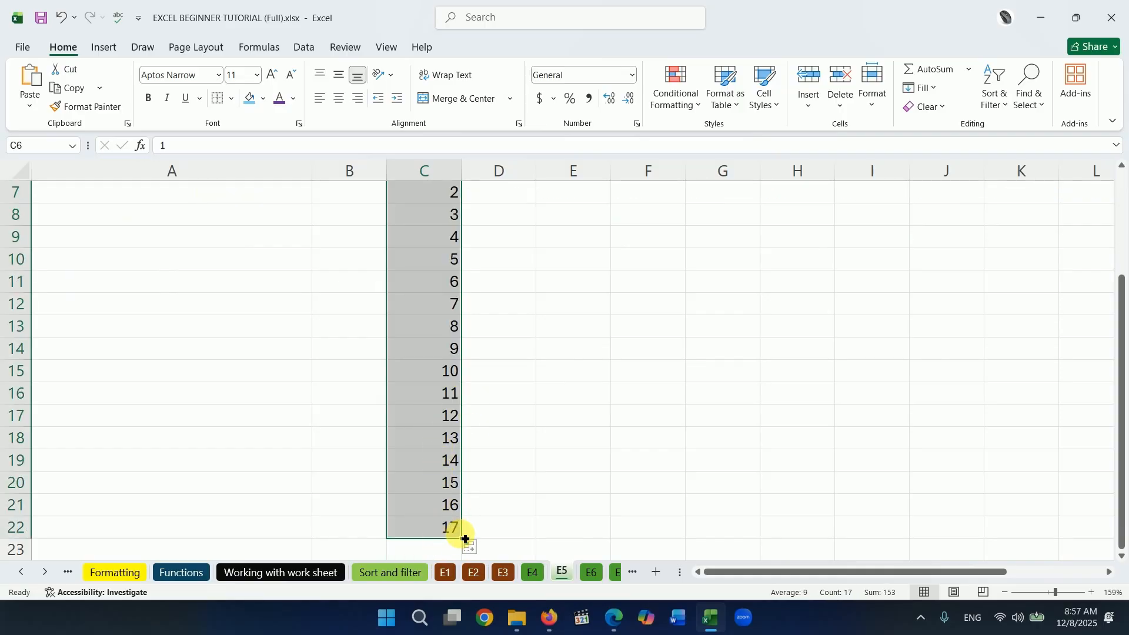
{"action": "scroll", "coordinate": [470, 400], "scroll_direction": "up", "scroll_amount": 2}
Try to autofill the single 1 in C6 across row 6 to G6, and undo the fill.
{"action": "left_click", "coordinate": [456, 306]}
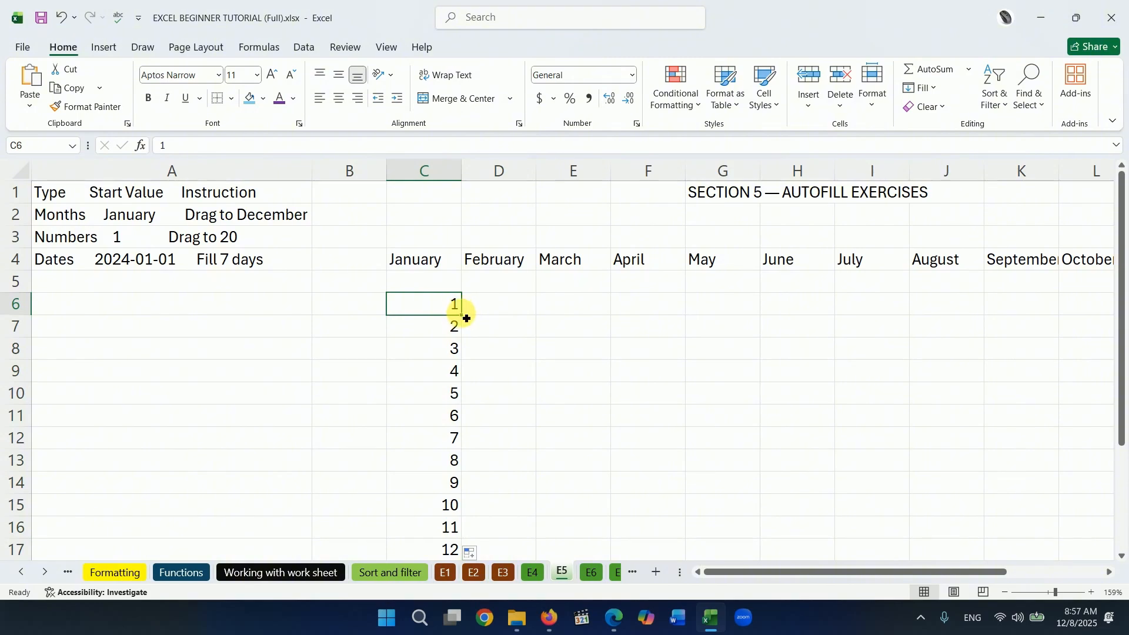
{"action": "left_click_drag", "start_coordinate": [465, 322], "coordinate": [759, 312]}
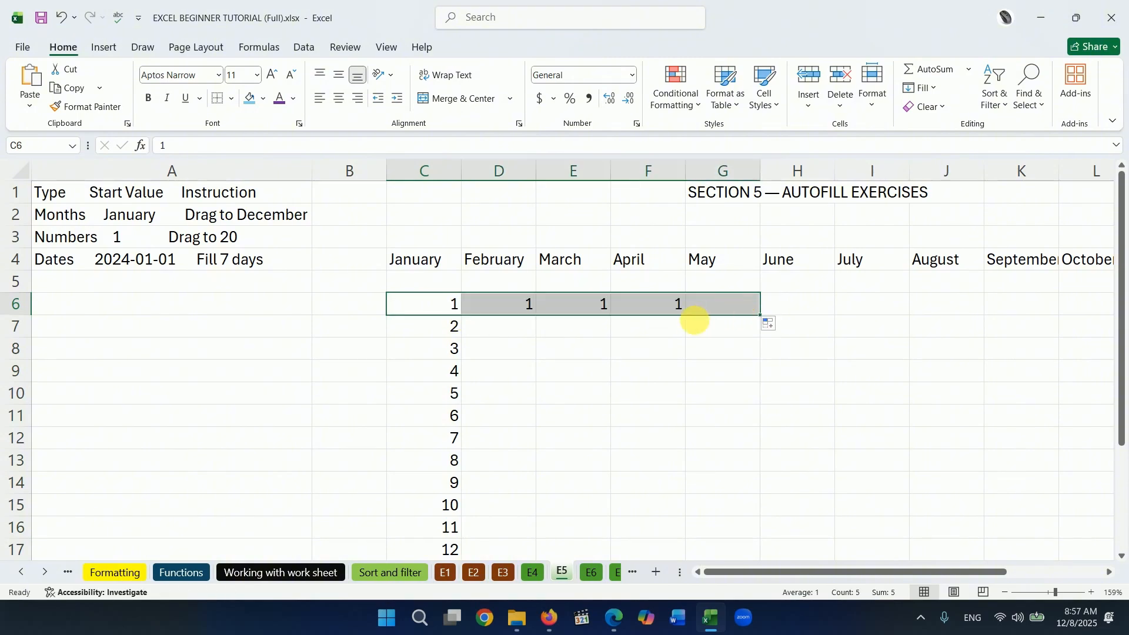
{"action": "key", "text": "ctrl+z"}
Enter 2 in D6 and autofill the number series across row 6 from C6:D6.
{"action": "left_click", "coordinate": [496, 305]}
{"action": "type", "text": "2"}
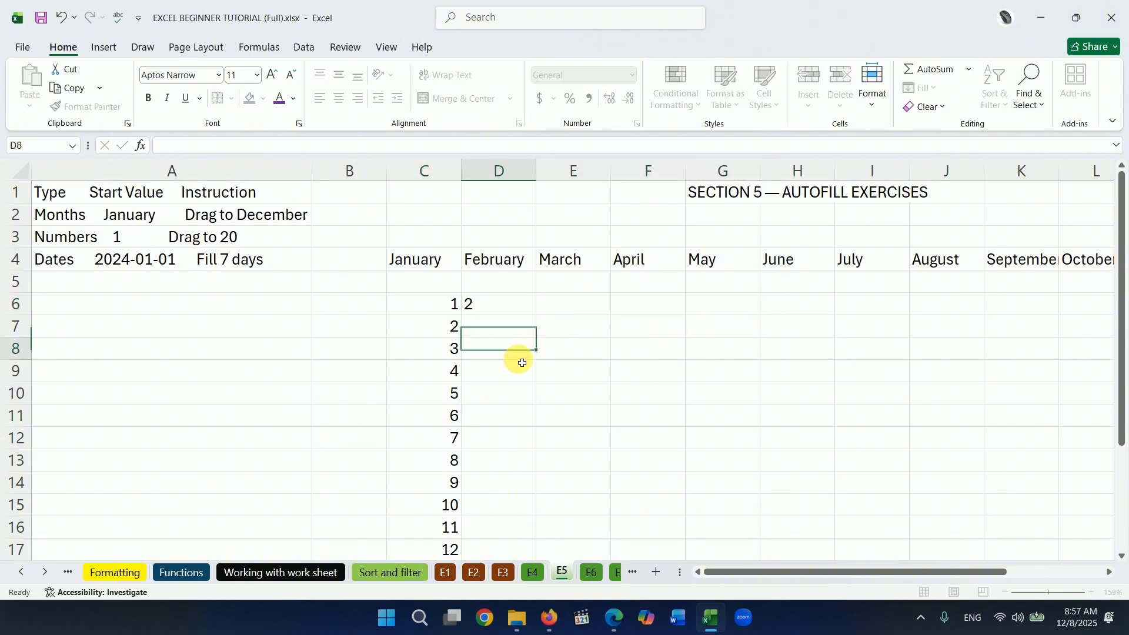
{"action": "left_click", "coordinate": [511, 352]}
{"action": "left_click_drag", "start_coordinate": [454, 310], "coordinate": [1083, 368]}
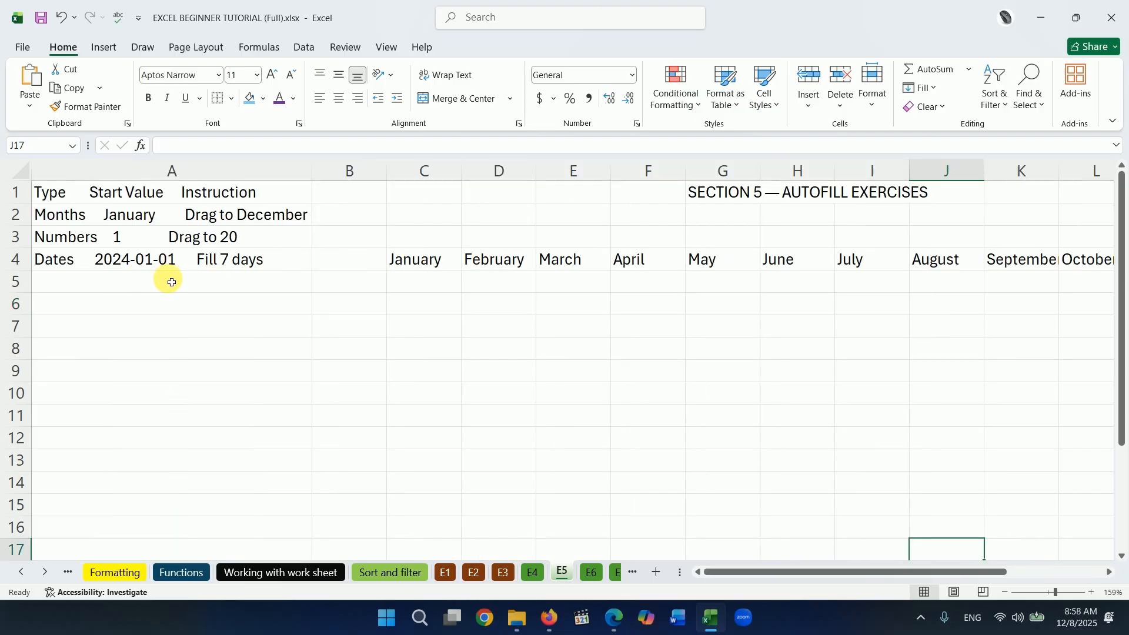
Enter the date 2024-01-01 in C6 and autofill seven days down column C to 1/7/2024 in C12.
{"action": "left_click", "coordinate": [427, 315]}
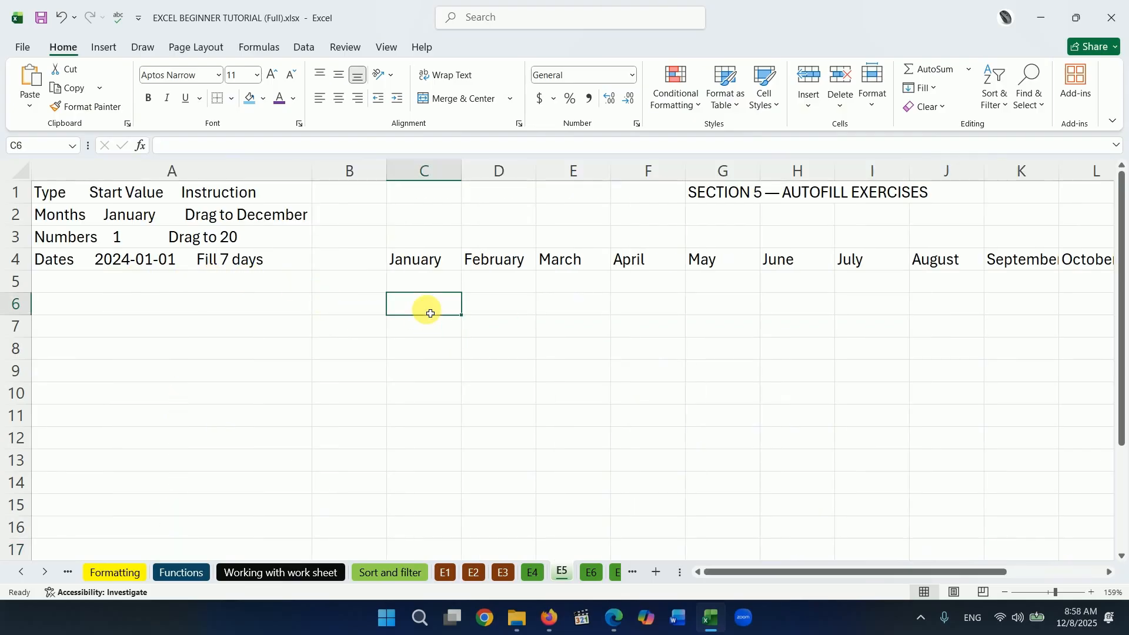
{"action": "type", "text": "2024-01-01"}
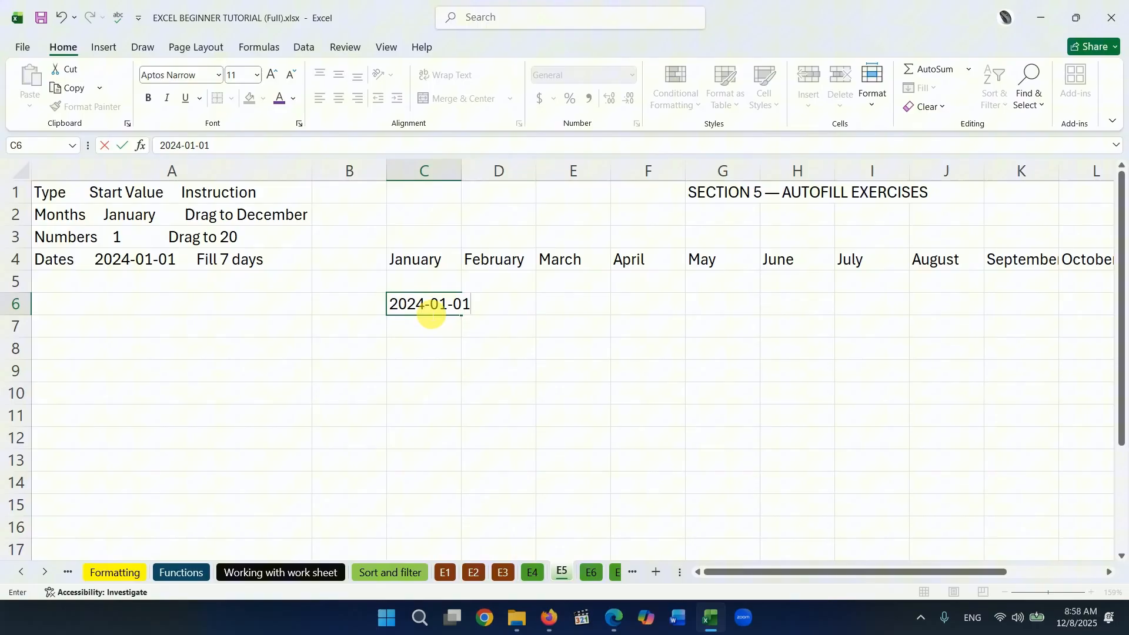
{"action": "key", "text": "ctrl+Return"}
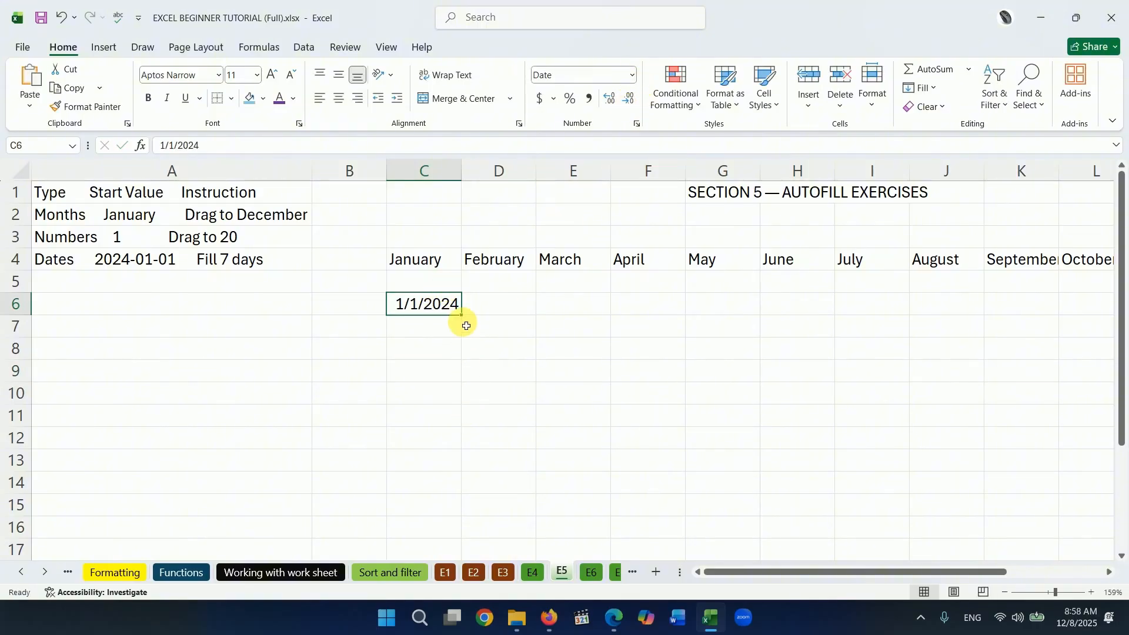
{"action": "left_click_drag", "start_coordinate": [466, 322], "coordinate": [463, 479]}
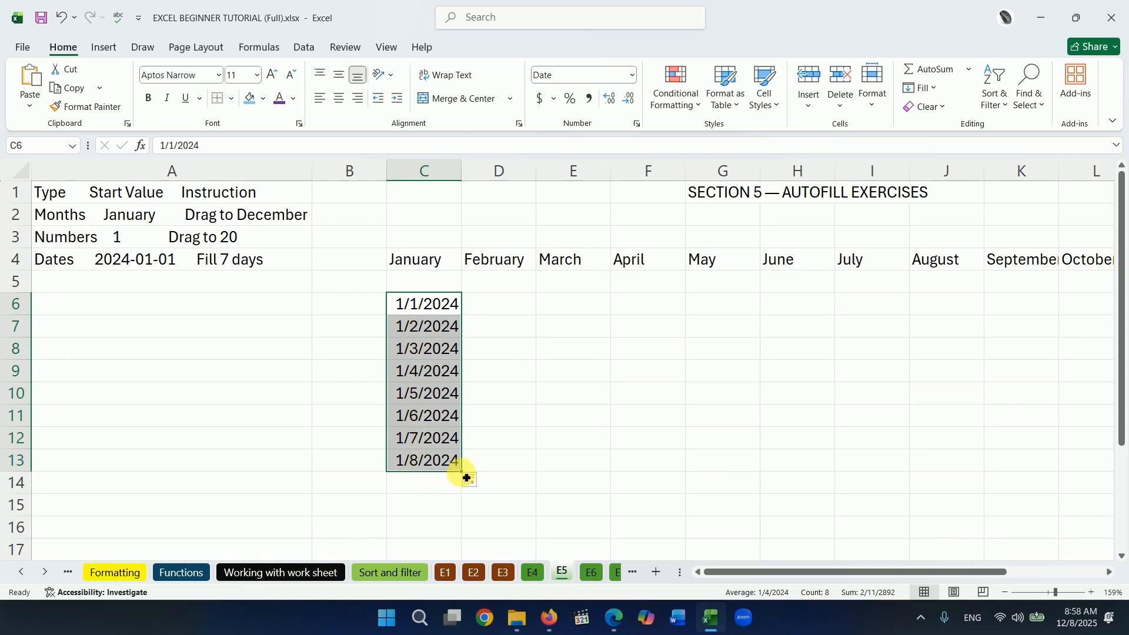
{"action": "left_click_drag", "start_coordinate": [468, 478], "coordinate": [461, 453]}
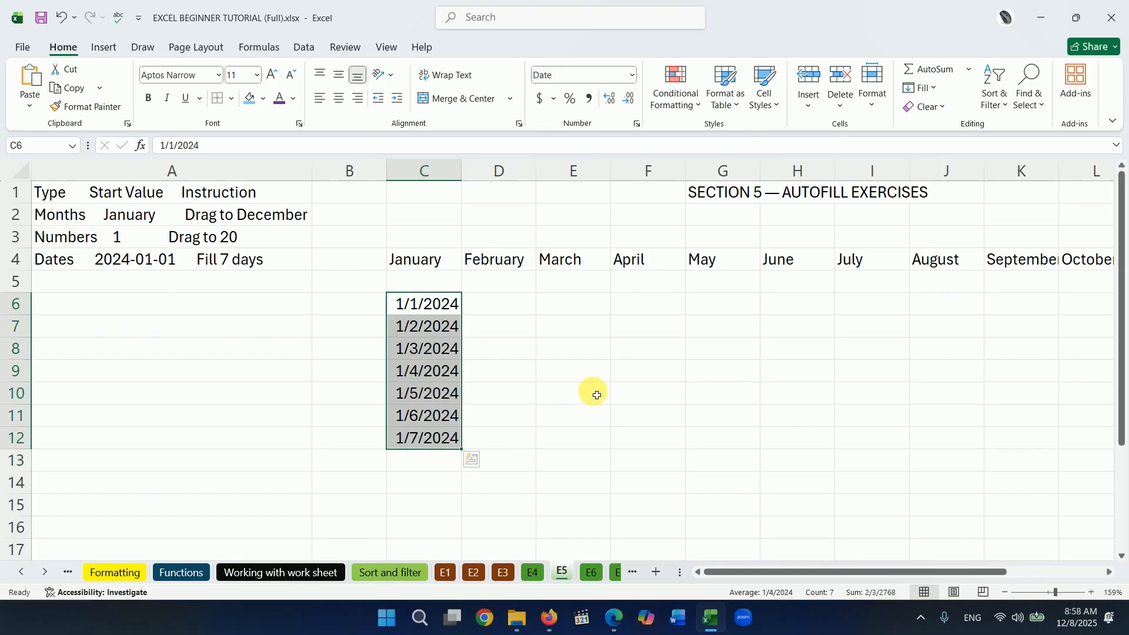
Open the sorting and filtering exercises on sheet E6 and enlarge the sheet to 177%.
{"action": "left_click", "coordinate": [591, 573]}
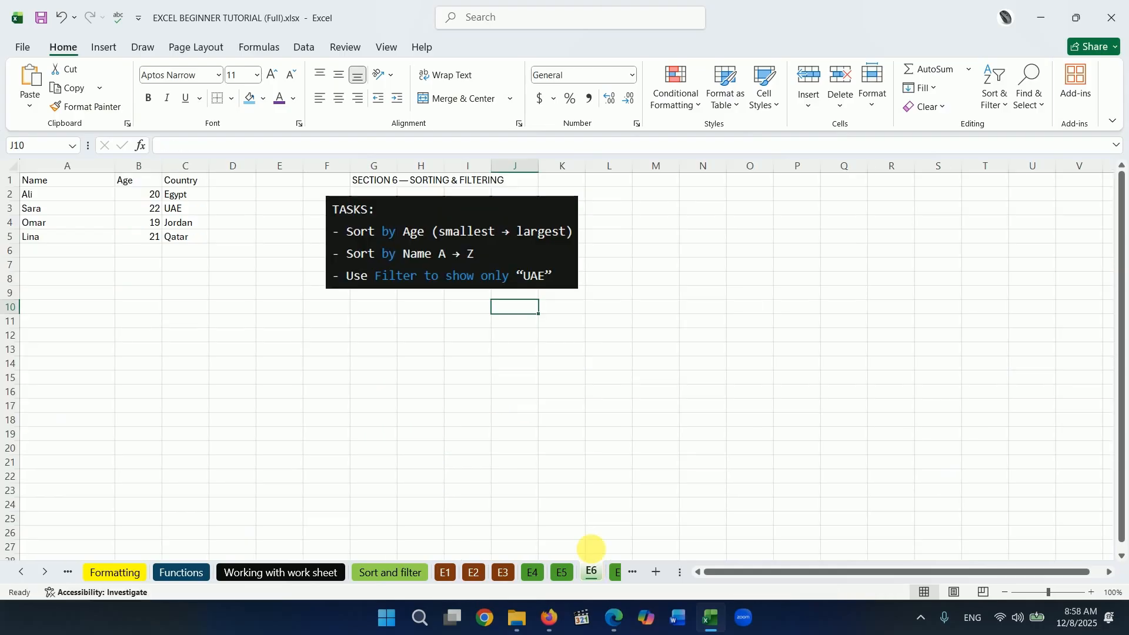
{"action": "left_click", "coordinate": [525, 389]}
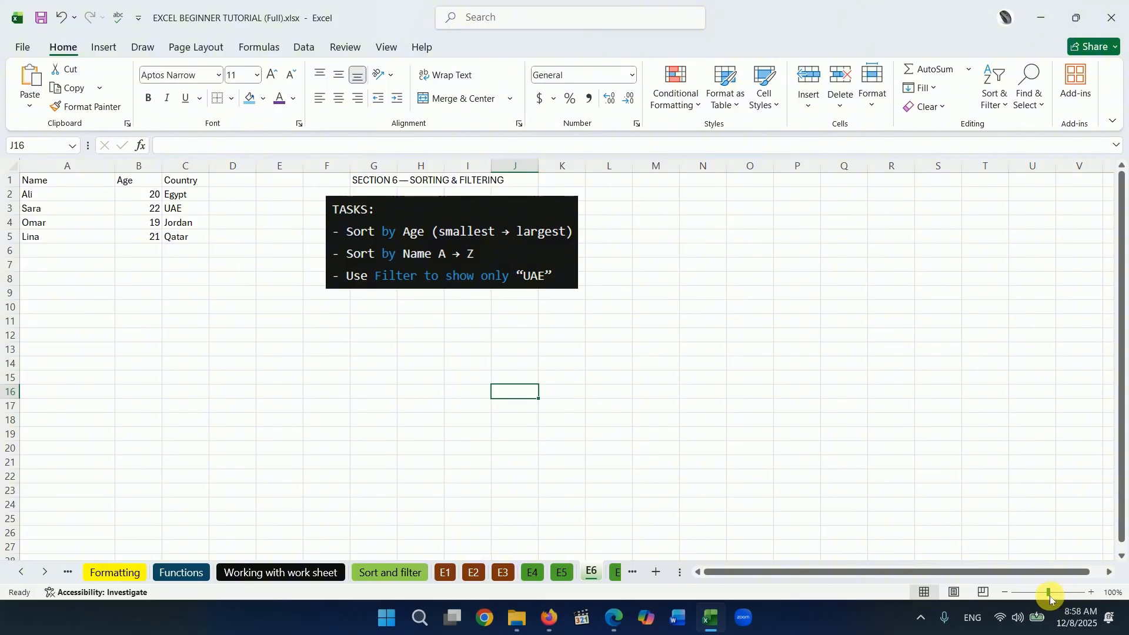
{"action": "left_click_drag", "start_coordinate": [1049, 593], "coordinate": [1057, 593]}
{"action": "scroll", "coordinate": [805, 438], "scroll_direction": "up", "scroll_amount": 1}
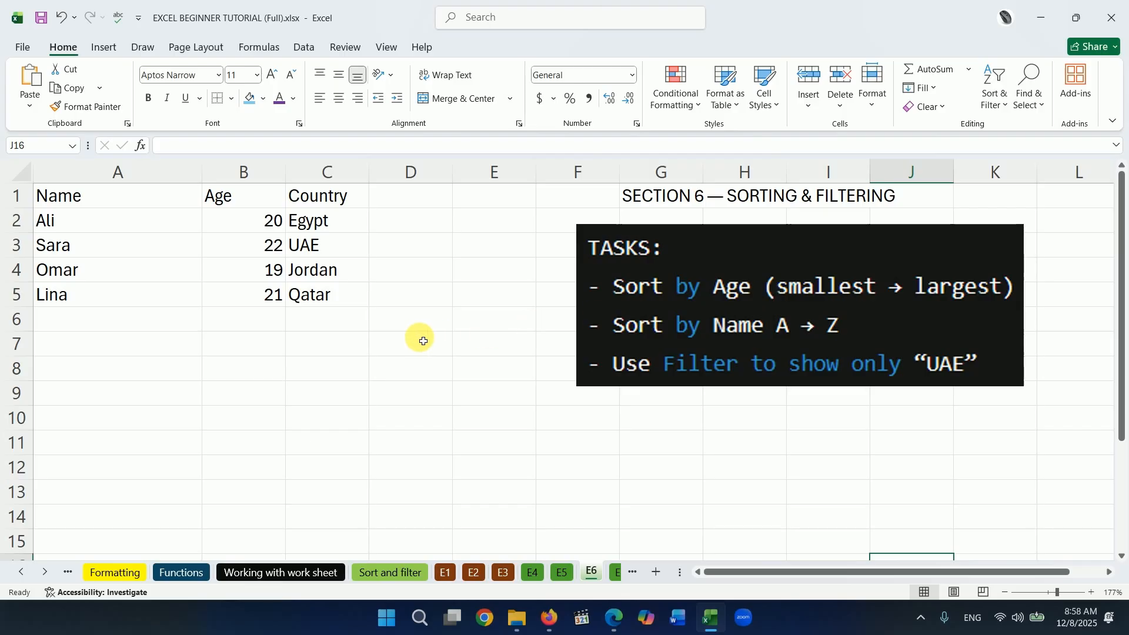
Sort the table on E6 by Age from smallest to largest and check the order of the ages.
{"action": "left_click_drag", "start_coordinate": [281, 227], "coordinate": [263, 290]}
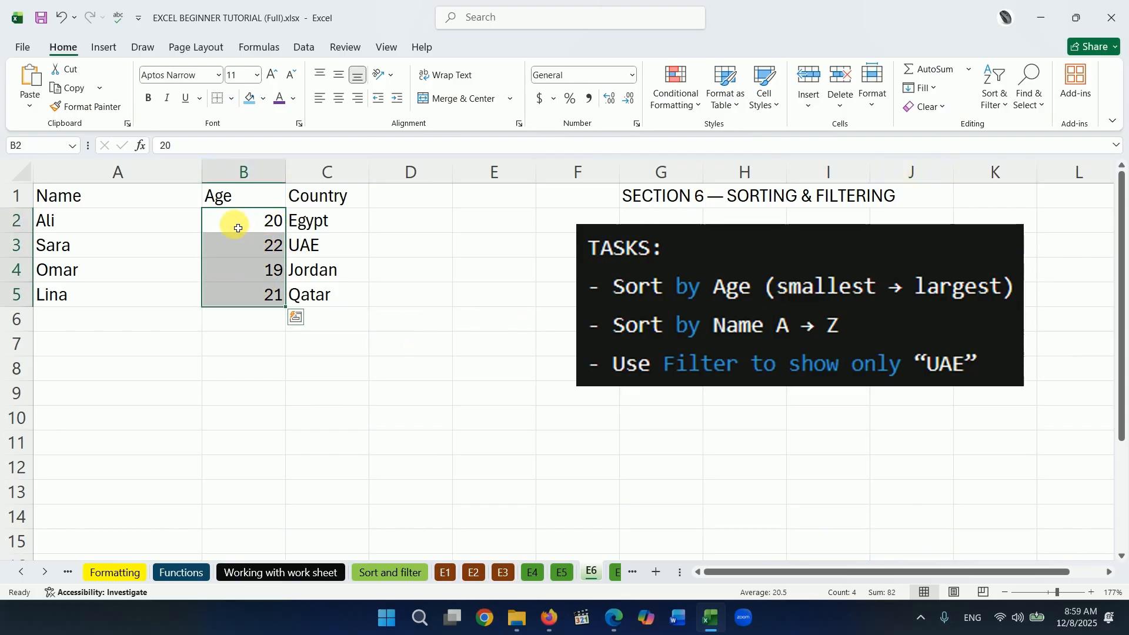
{"action": "left_click", "coordinate": [242, 224]}
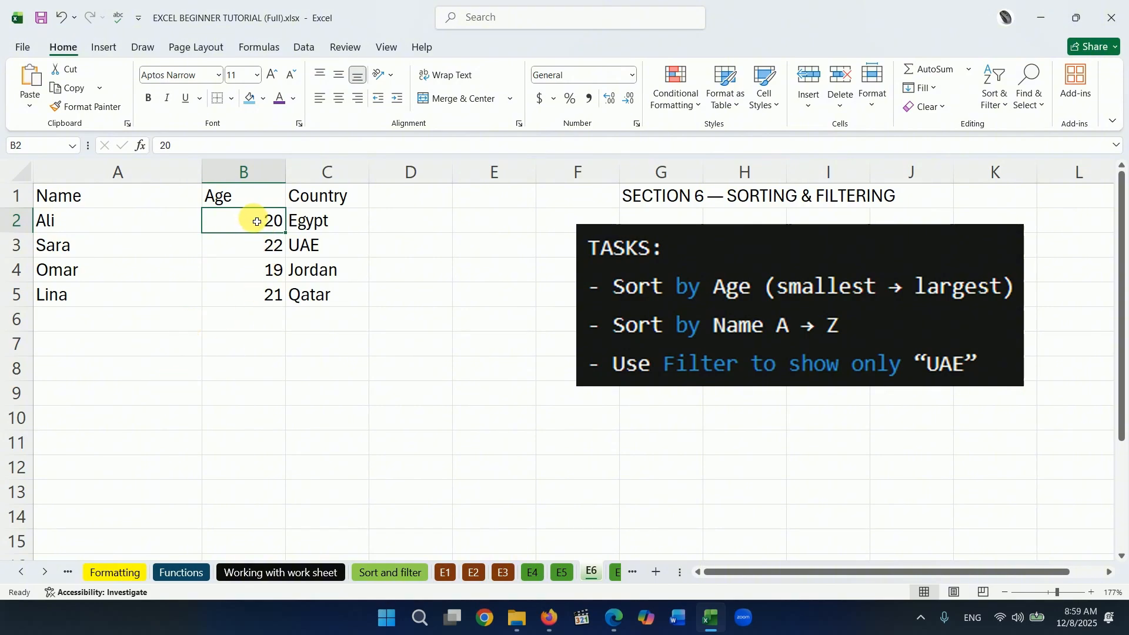
{"action": "left_click", "coordinate": [253, 247]}
{"action": "left_click", "coordinate": [256, 291]}
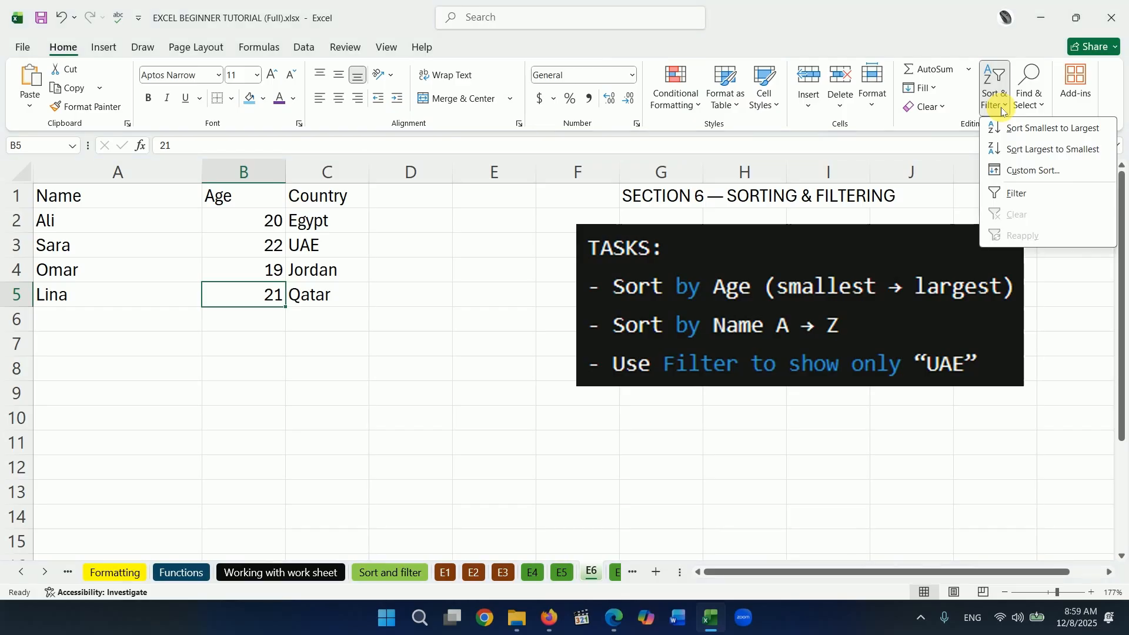
{"action": "left_click", "coordinate": [1033, 134]}
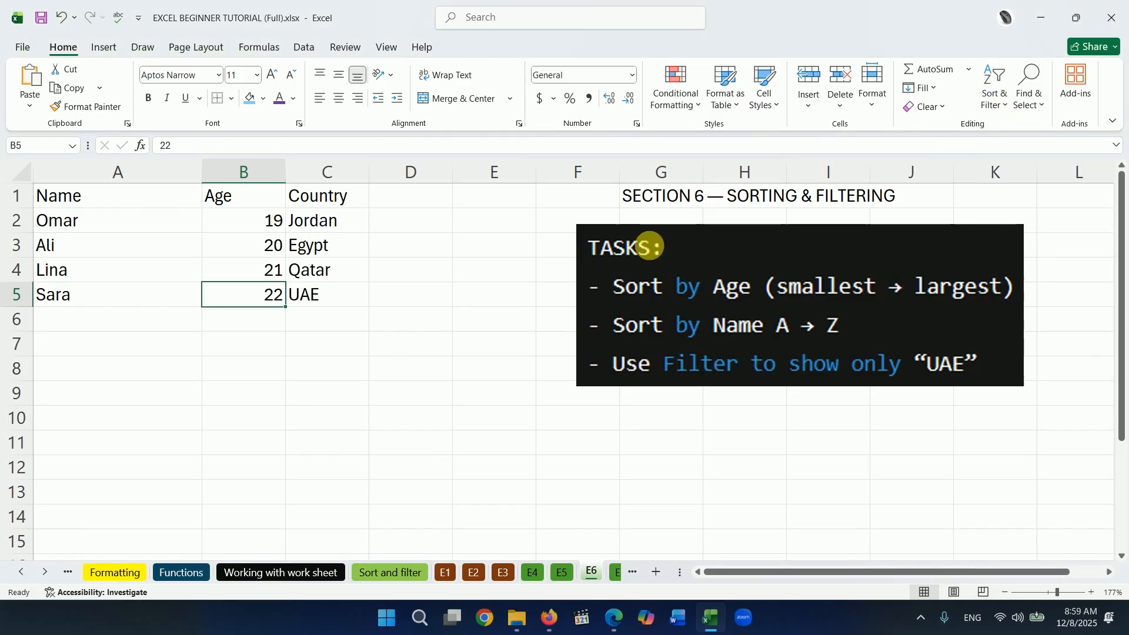
{"action": "left_click", "coordinate": [254, 230]}
{"action": "left_click", "coordinate": [257, 247]}
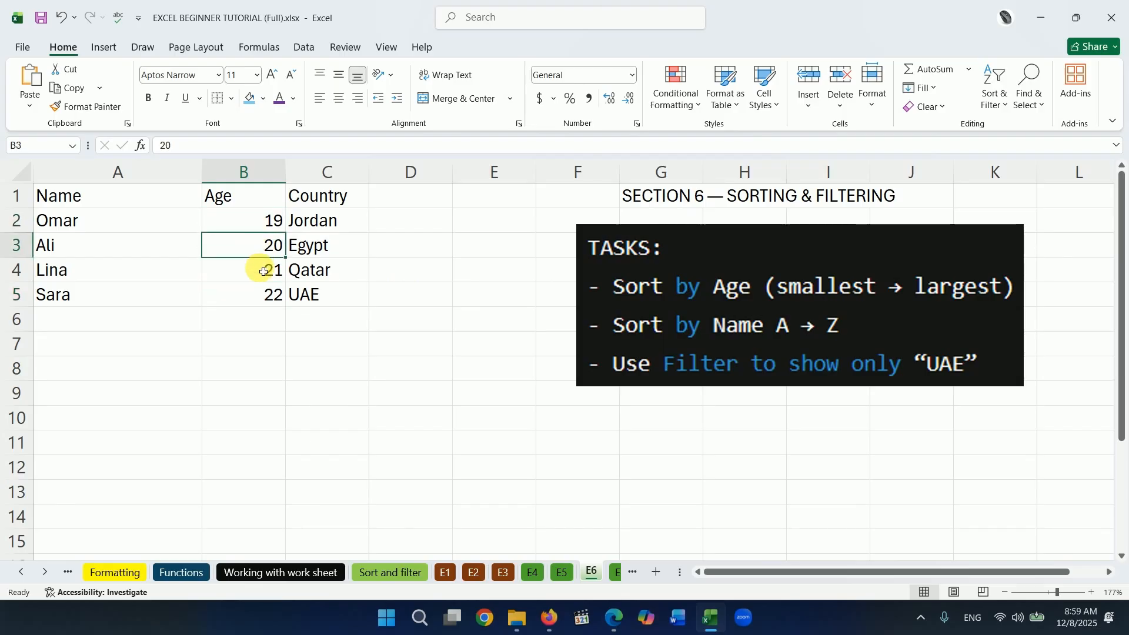
{"action": "left_click", "coordinate": [263, 271]}
{"action": "left_click", "coordinate": [269, 297]}
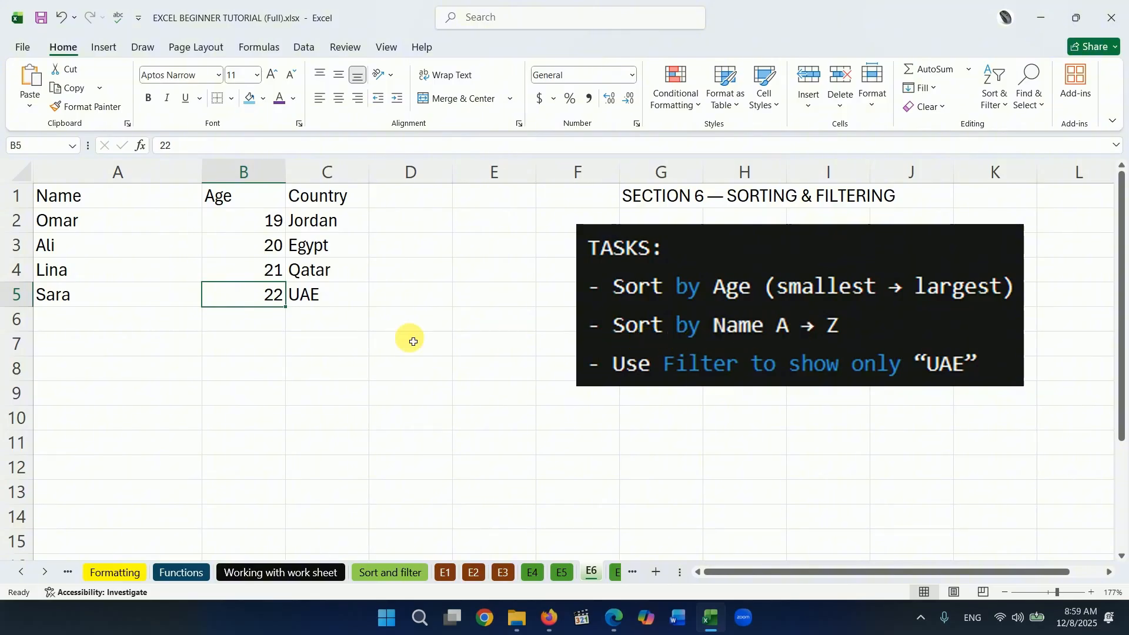
Sort the table on E6 by the Name column from A to Z.
{"action": "left_click", "coordinate": [94, 226]}
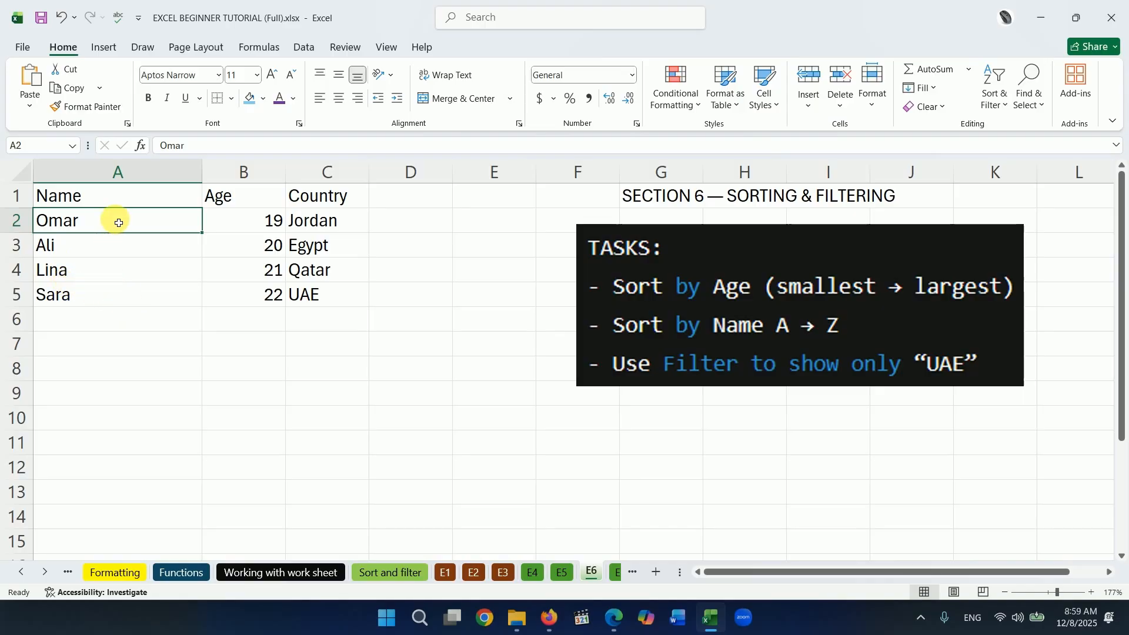
{"action": "left_click_drag", "start_coordinate": [122, 223], "coordinate": [111, 290]}
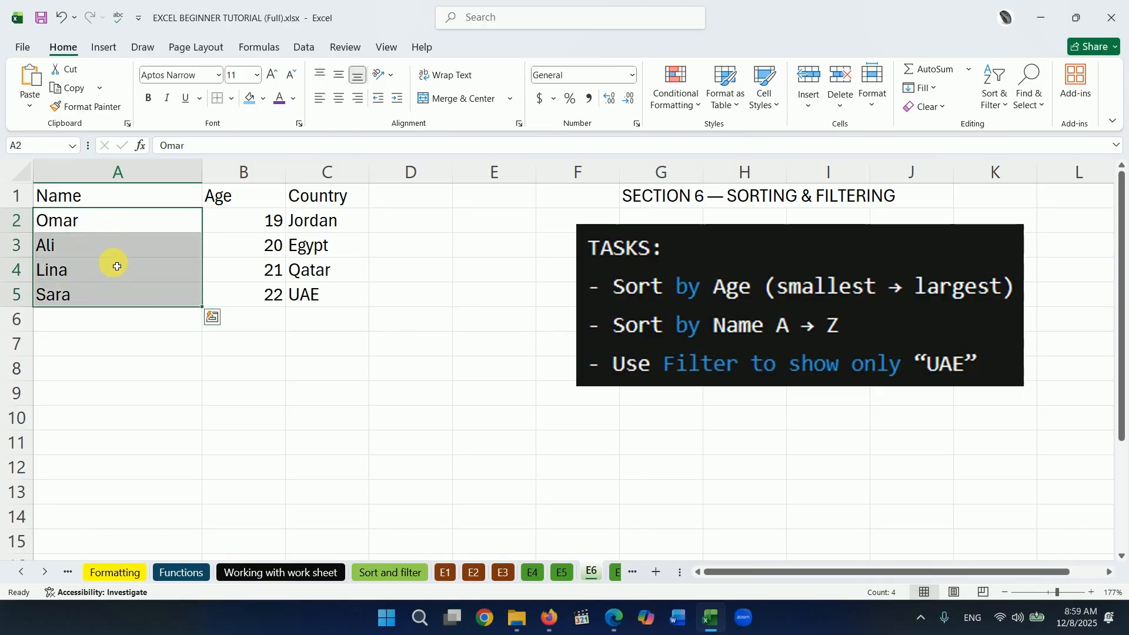
{"action": "left_click", "coordinate": [125, 224]}
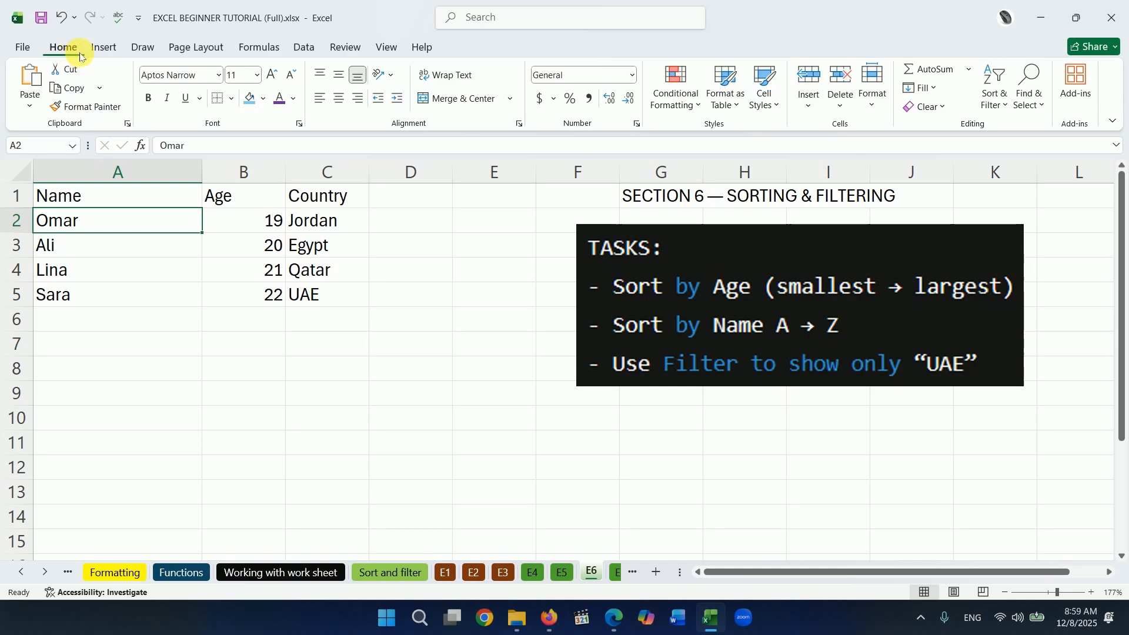
{"action": "left_click", "coordinate": [1004, 109]}
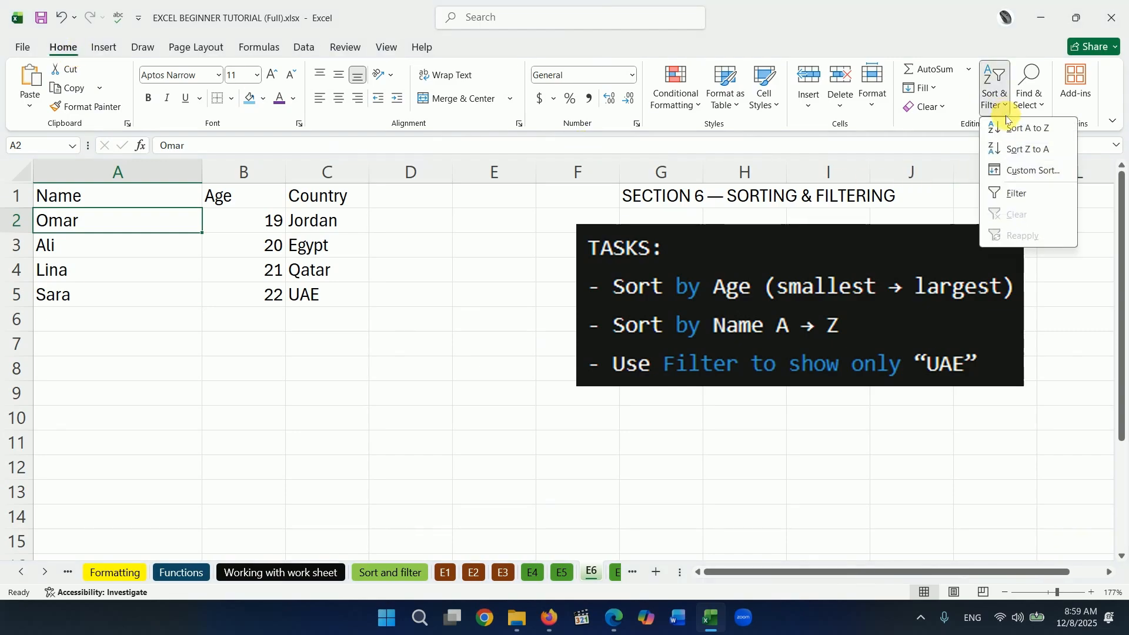
{"action": "left_click", "coordinate": [1023, 131]}
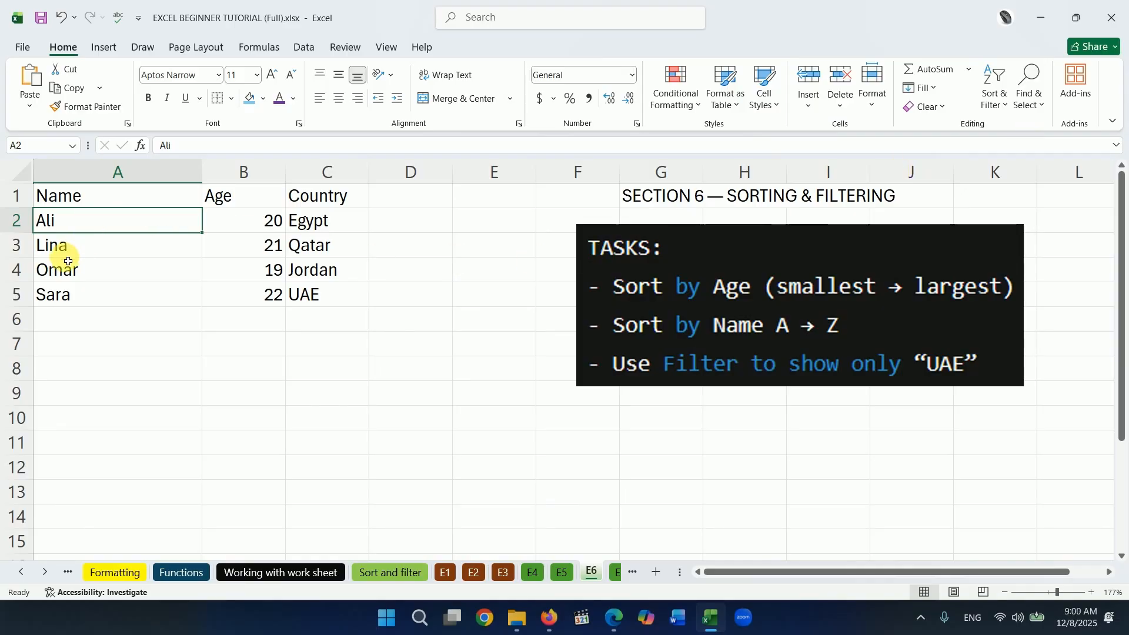
{"action": "left_click", "coordinate": [158, 322]}
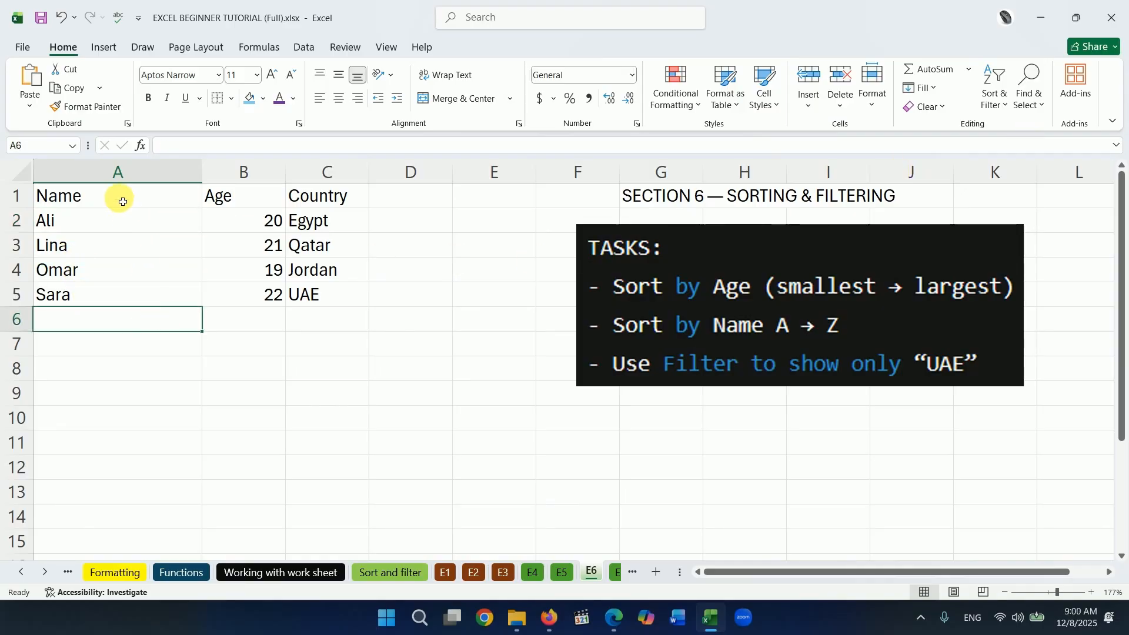
Turn on filtering for the Name, Age and Country headers of the table on E6.
{"action": "left_click_drag", "start_coordinate": [119, 196], "coordinate": [298, 197]}
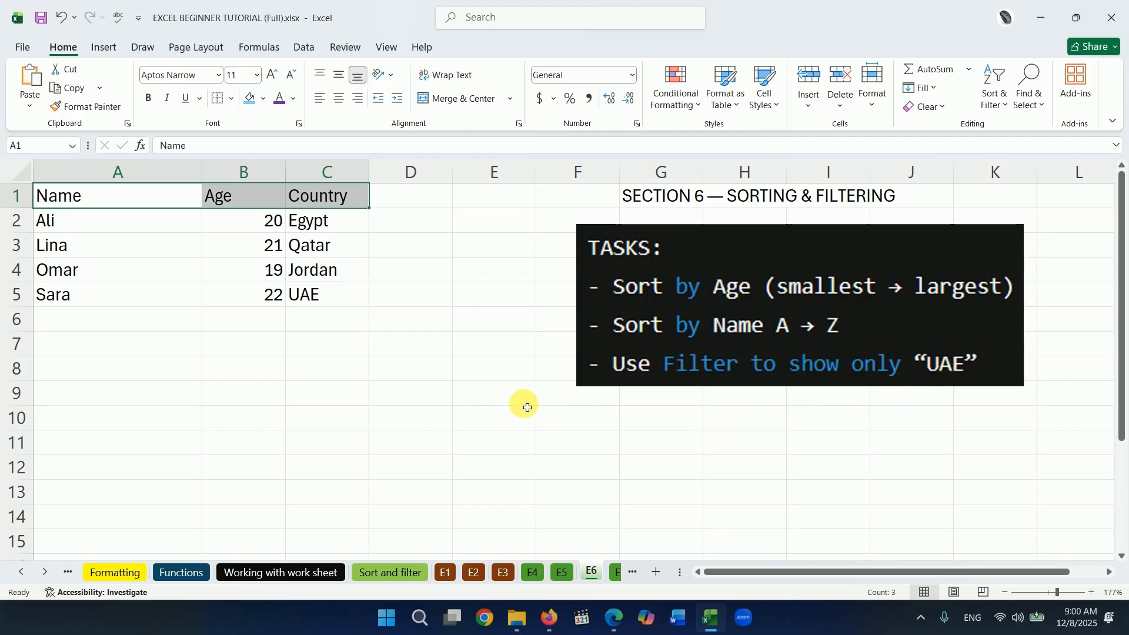
{"action": "left_click", "coordinate": [327, 304]}
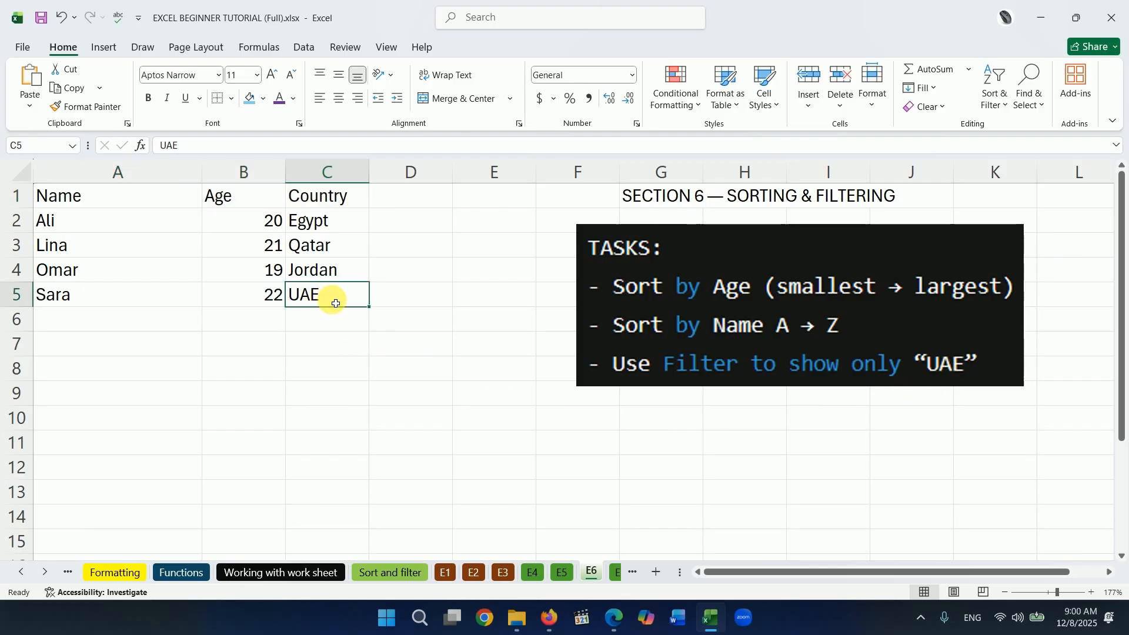
{"action": "left_click", "coordinate": [380, 376]}
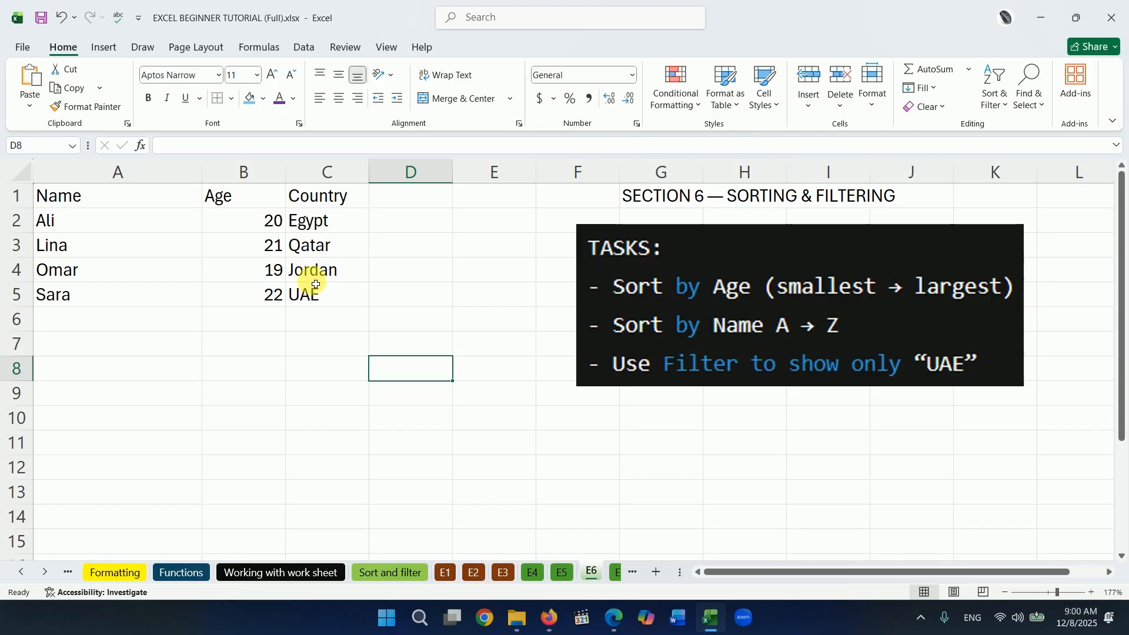
{"action": "left_click", "coordinate": [339, 224]}
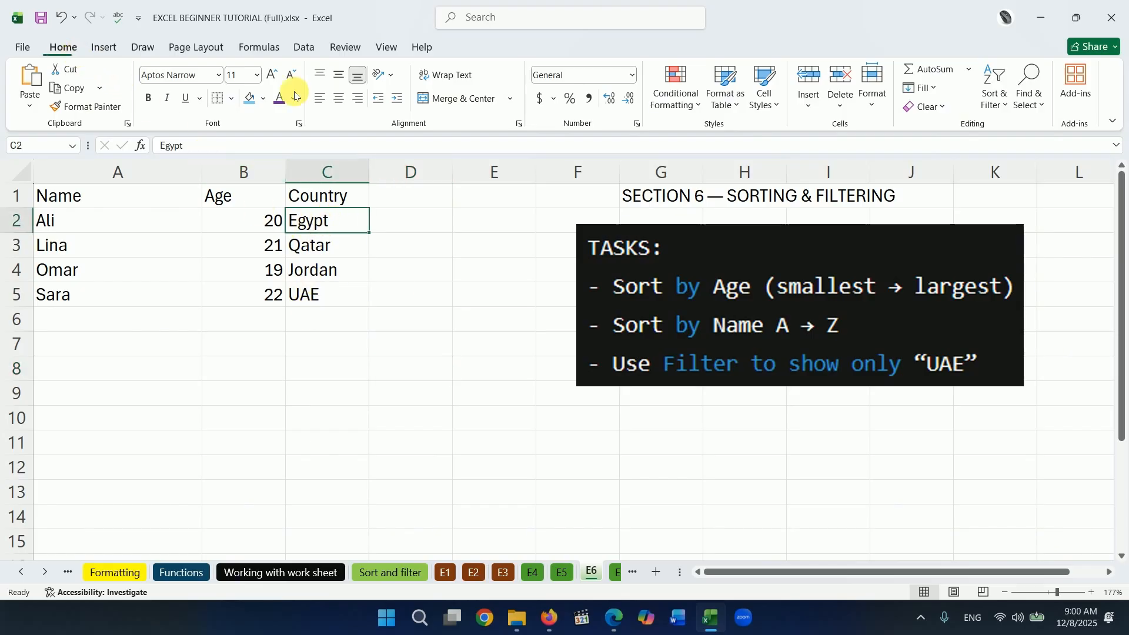
{"action": "left_click", "coordinate": [1005, 106]}
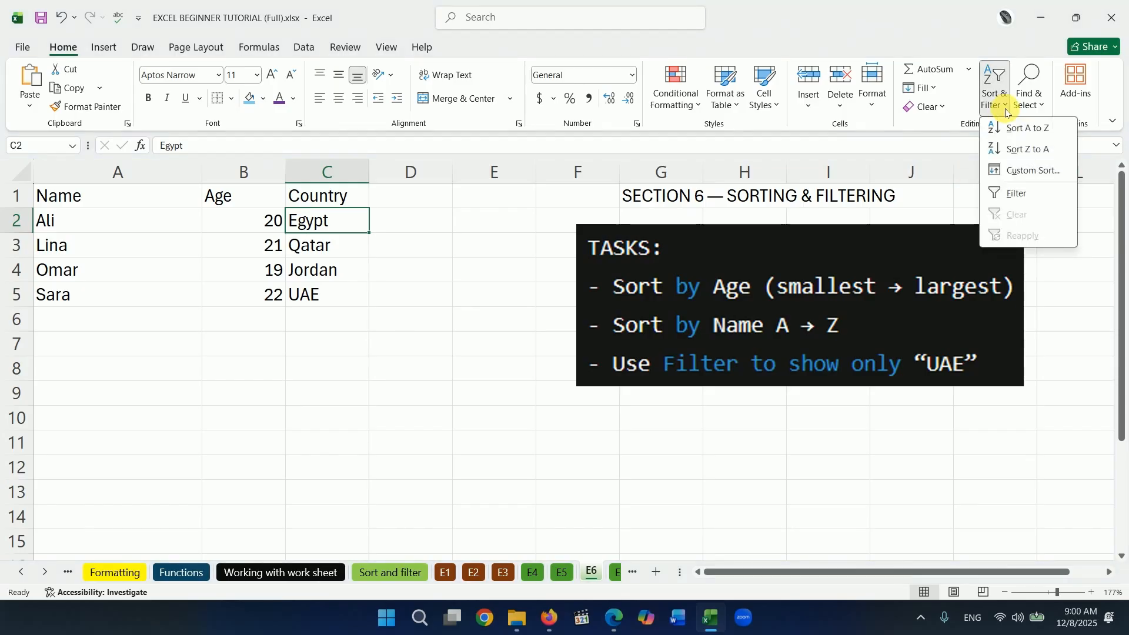
{"action": "left_click", "coordinate": [1007, 194]}
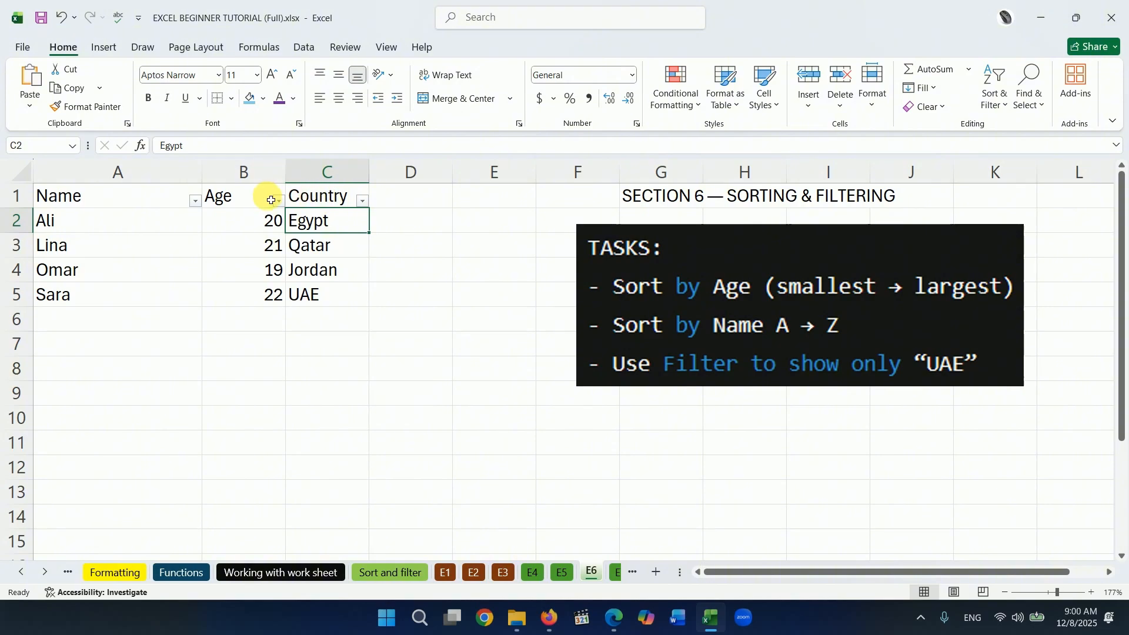
Filter the Country column on E6 to show only the UAE rows.
{"action": "left_click", "coordinate": [363, 202]}
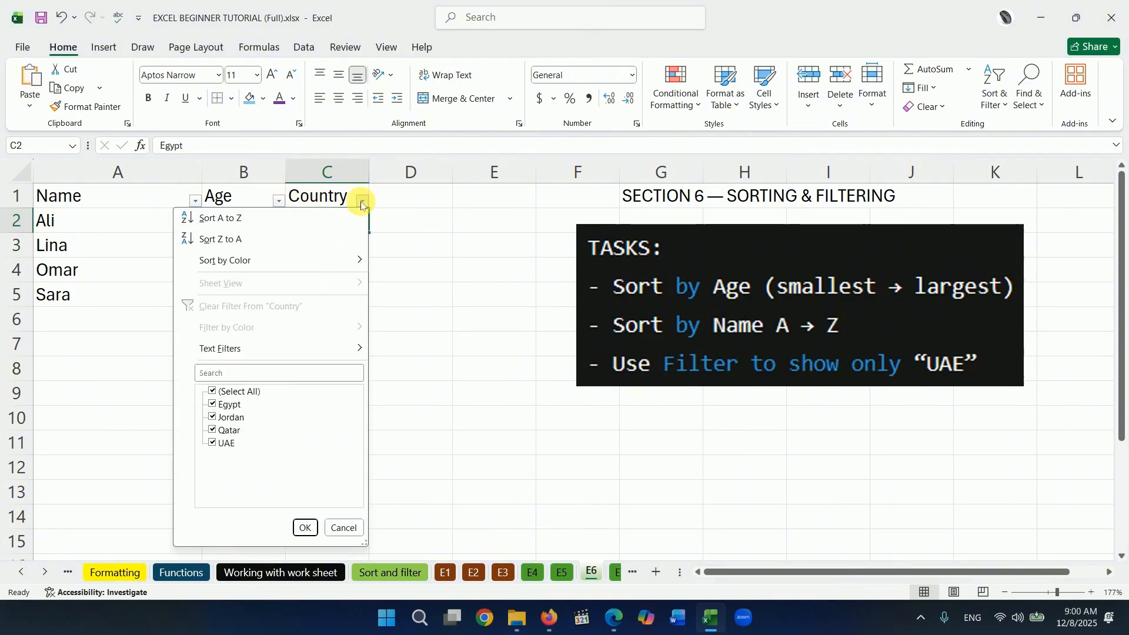
{"action": "left_click", "coordinate": [213, 392]}
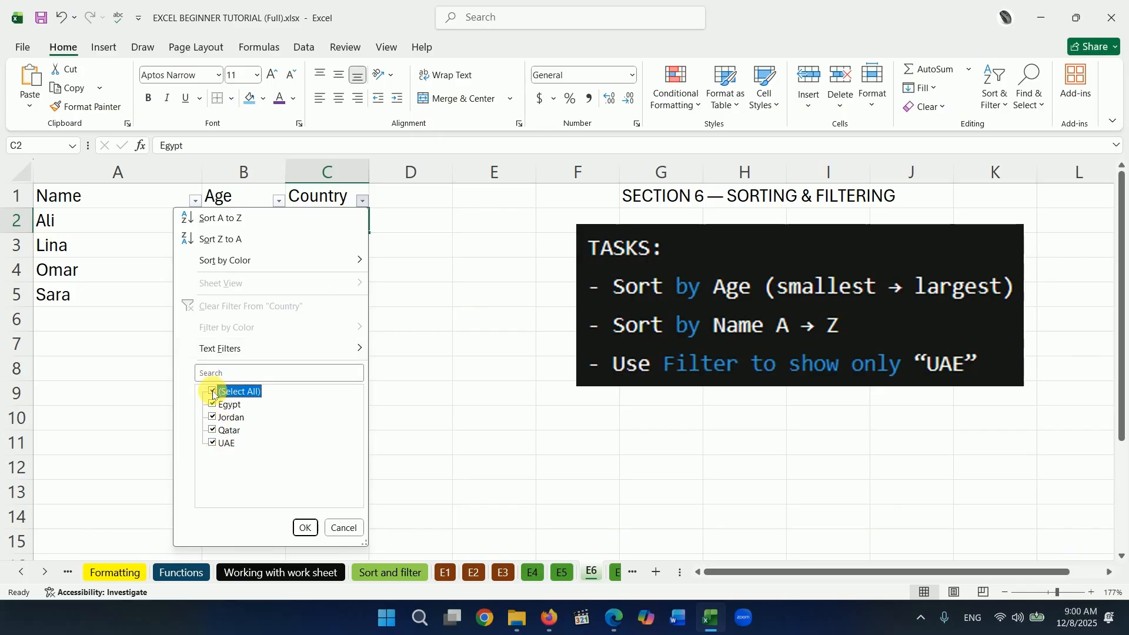
{"action": "left_click", "coordinate": [212, 392]}
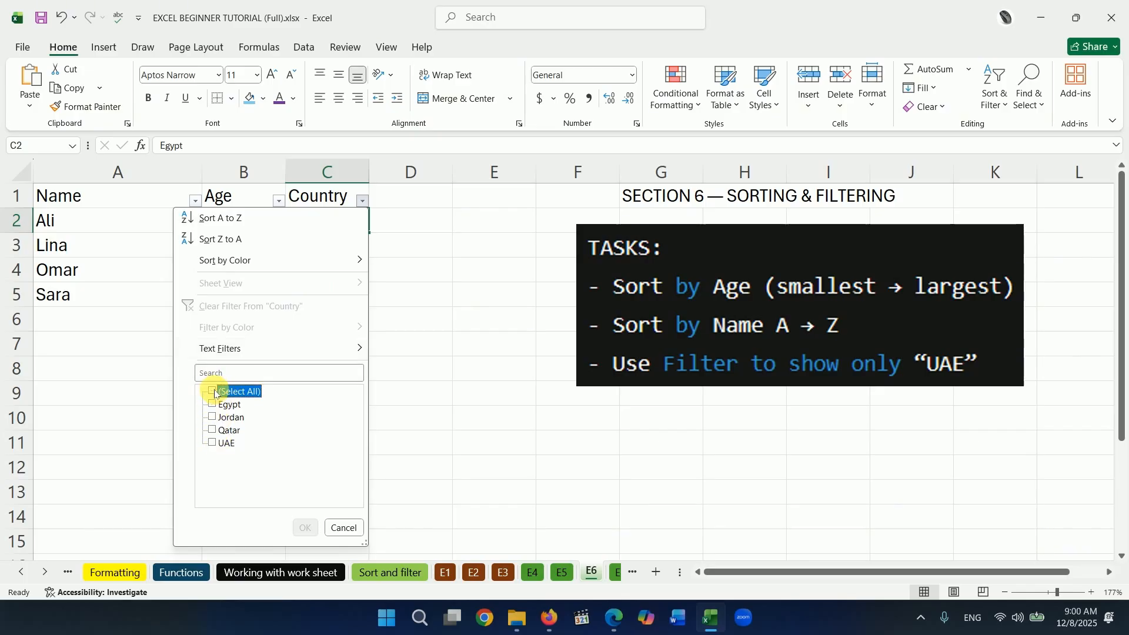
{"action": "left_click", "coordinate": [215, 445]}
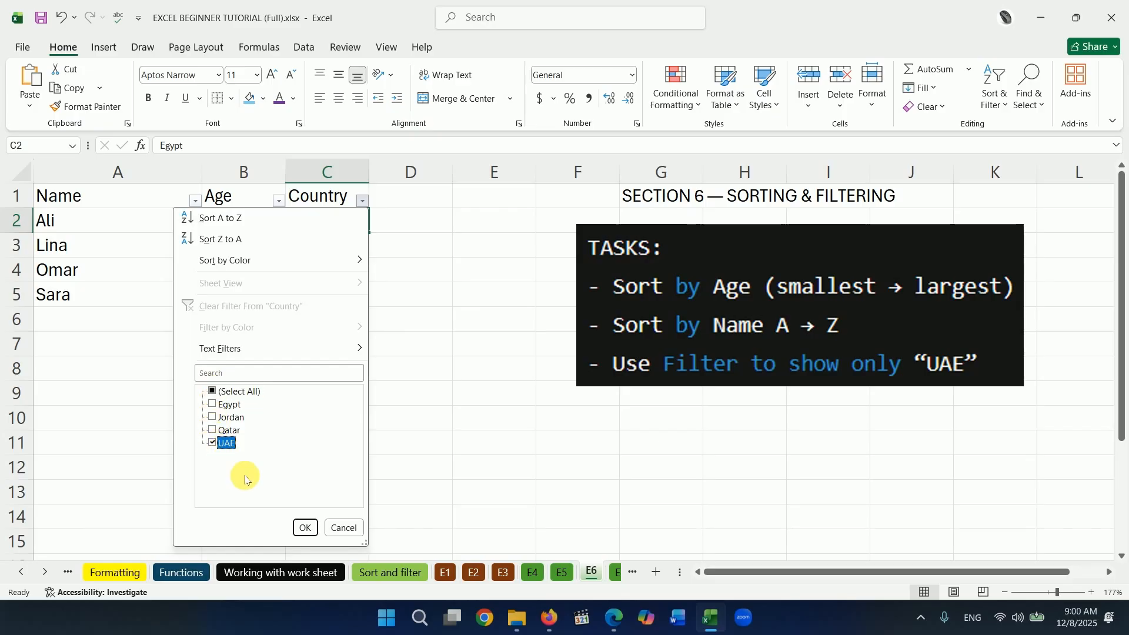
{"action": "left_click", "coordinate": [306, 527]}
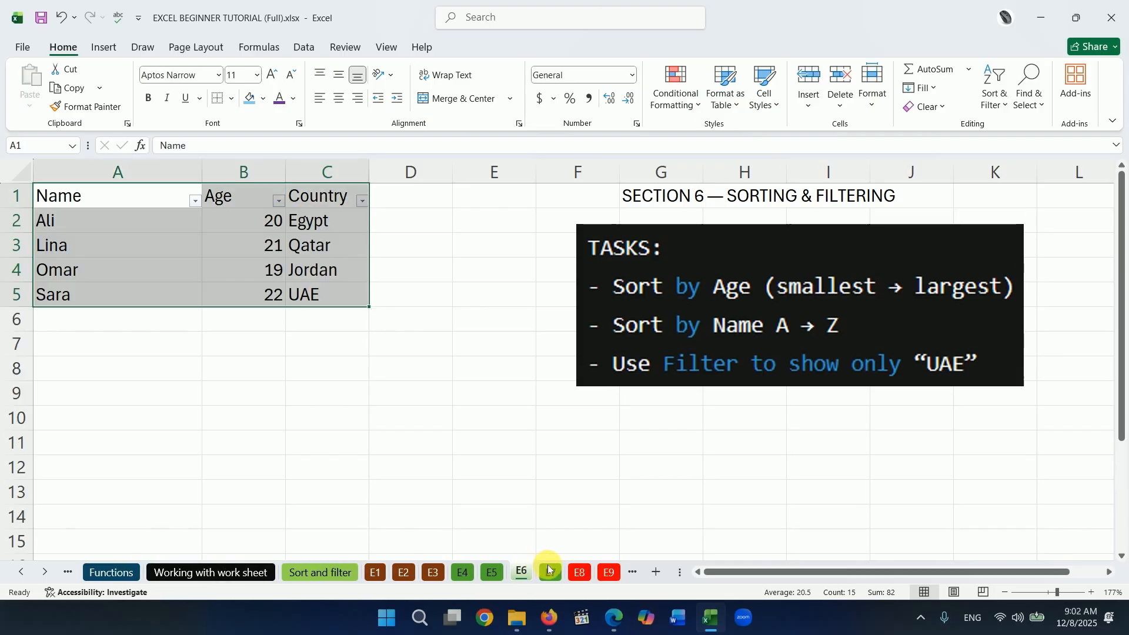
Open sheet E7 and merge and center the Report title across A2:C2.
{"action": "left_click", "coordinate": [550, 570]}
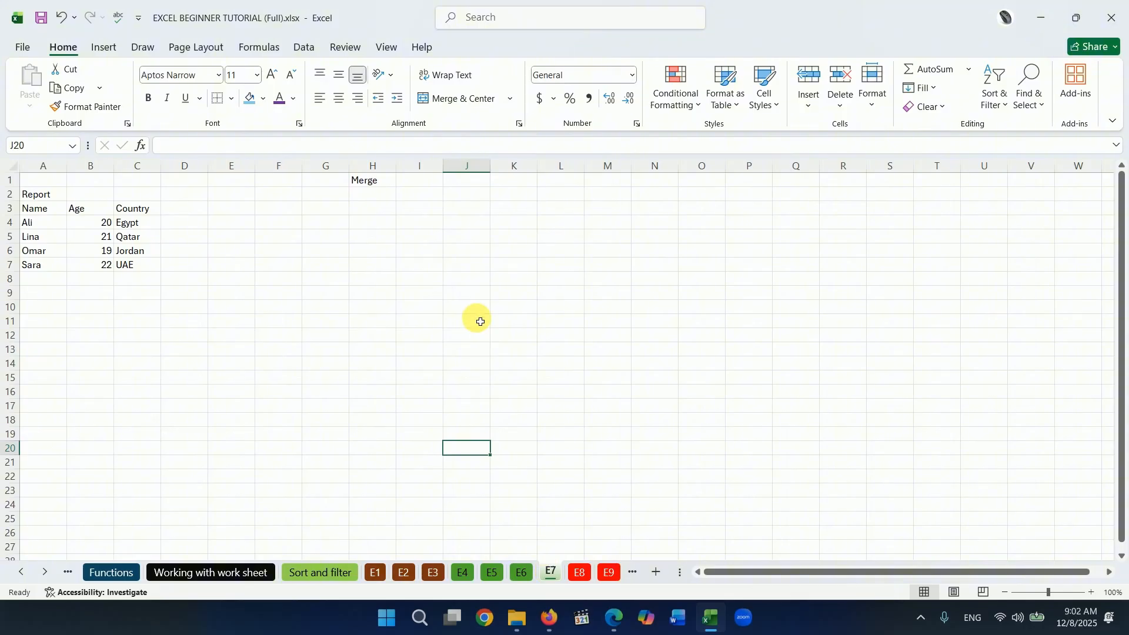
{"action": "left_click_drag", "start_coordinate": [1048, 597], "coordinate": [1054, 595]}
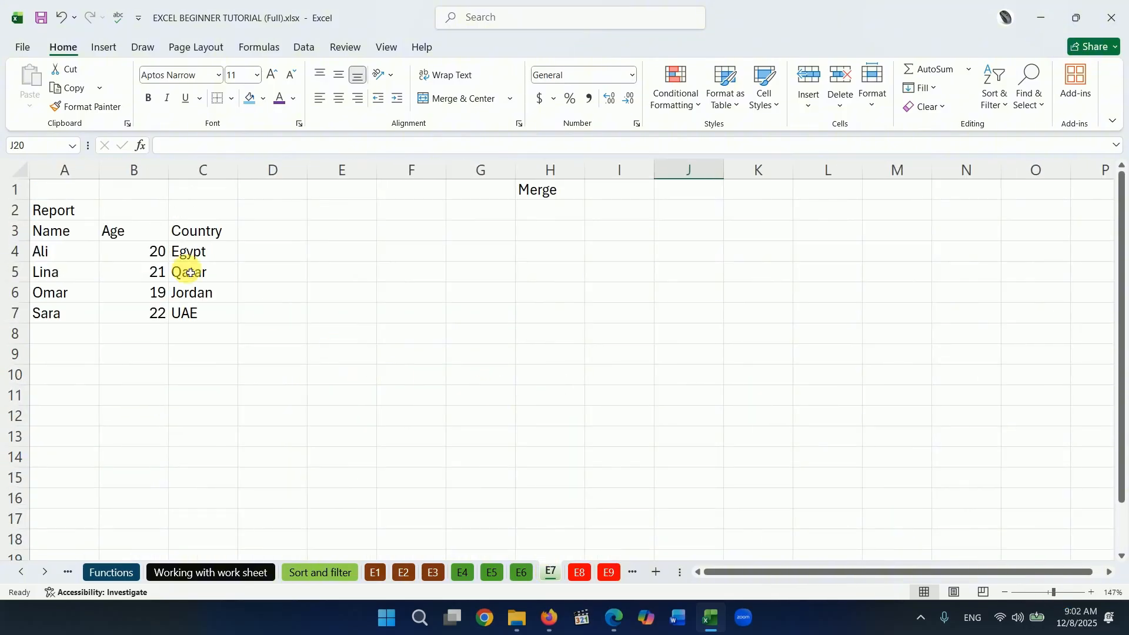
{"action": "left_click", "coordinate": [52, 216]}
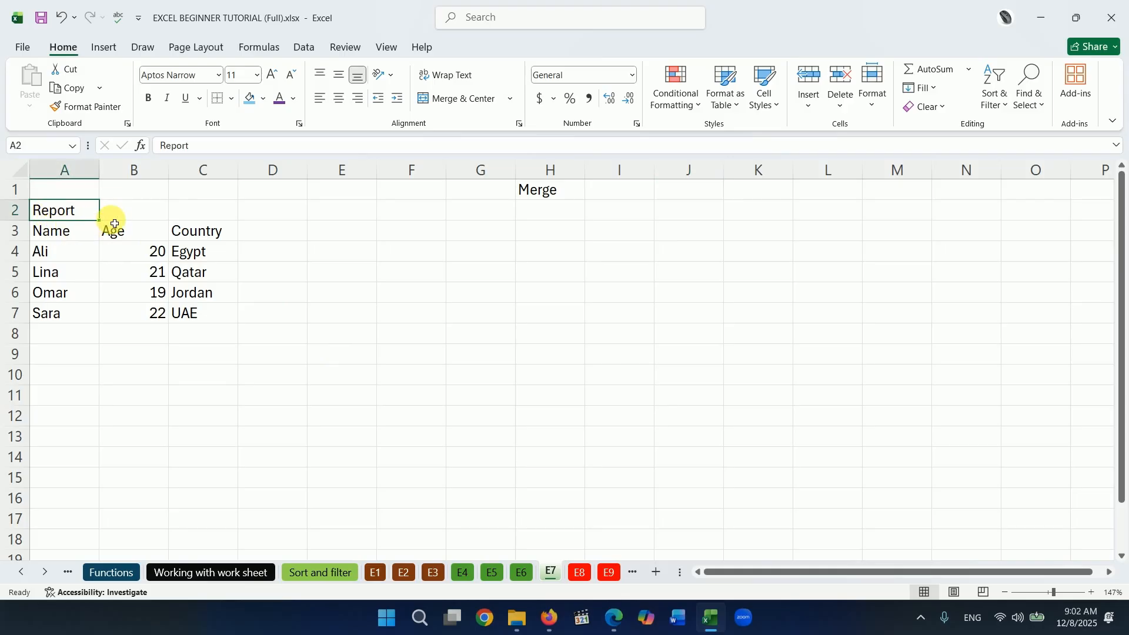
{"action": "left_click", "coordinate": [129, 212]}
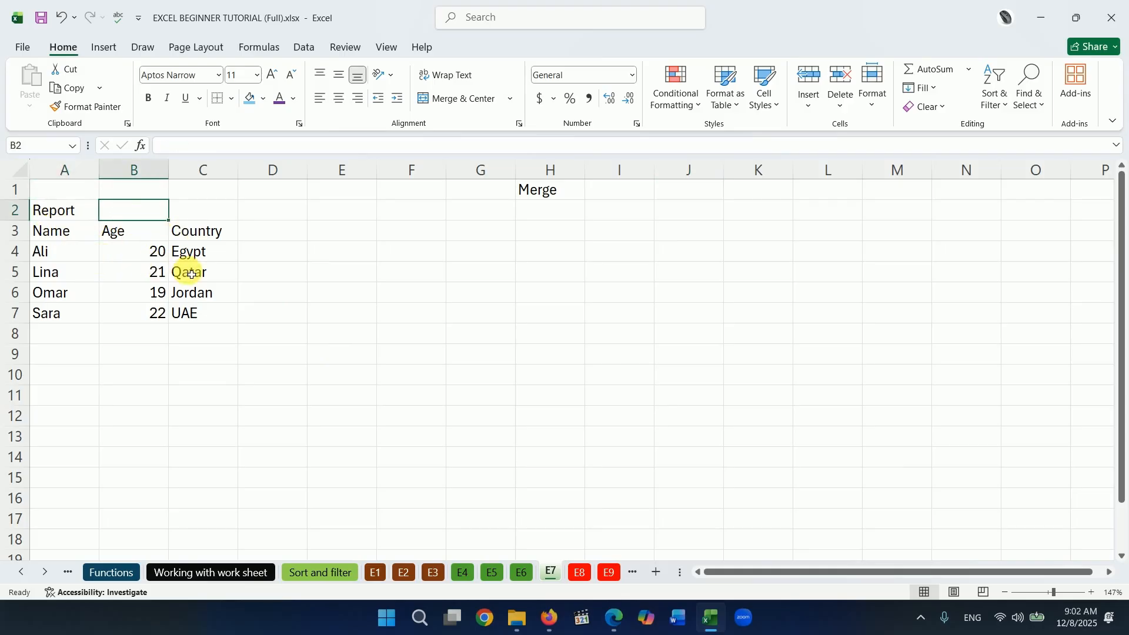
{"action": "left_click", "coordinate": [54, 211]}
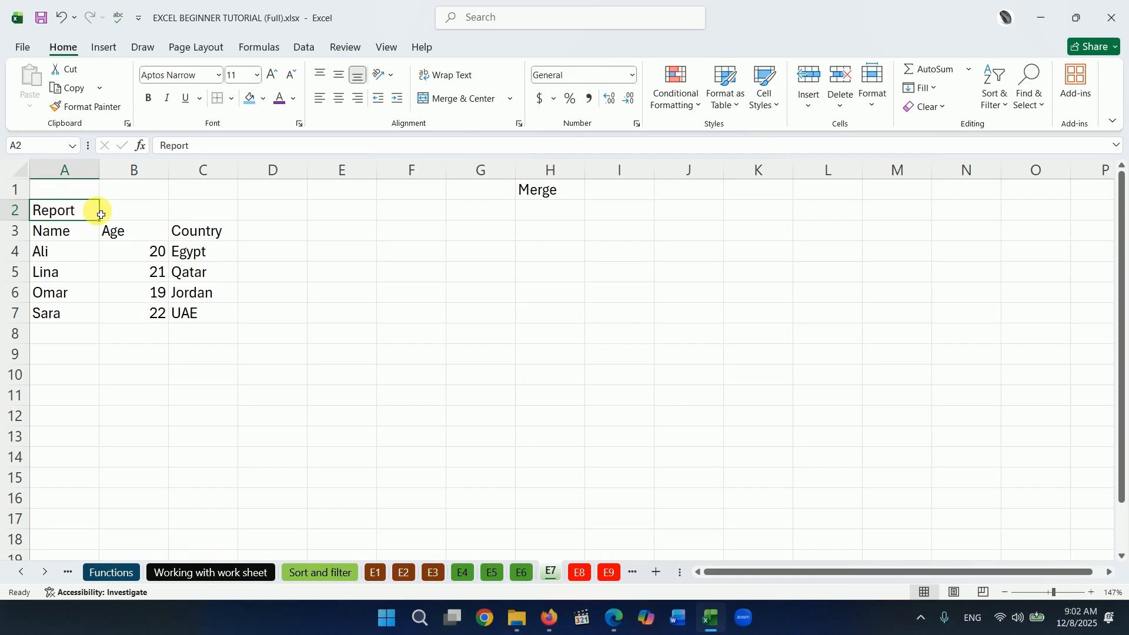
{"action": "left_click_drag", "start_coordinate": [100, 215], "coordinate": [212, 219]}
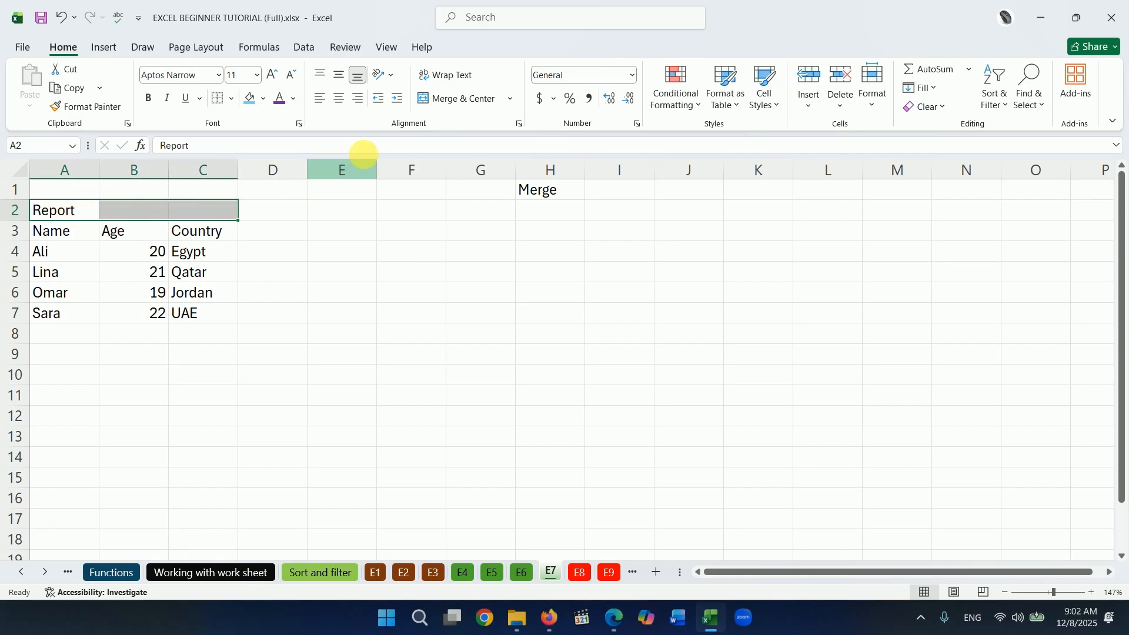
{"action": "left_click", "coordinate": [447, 102]}
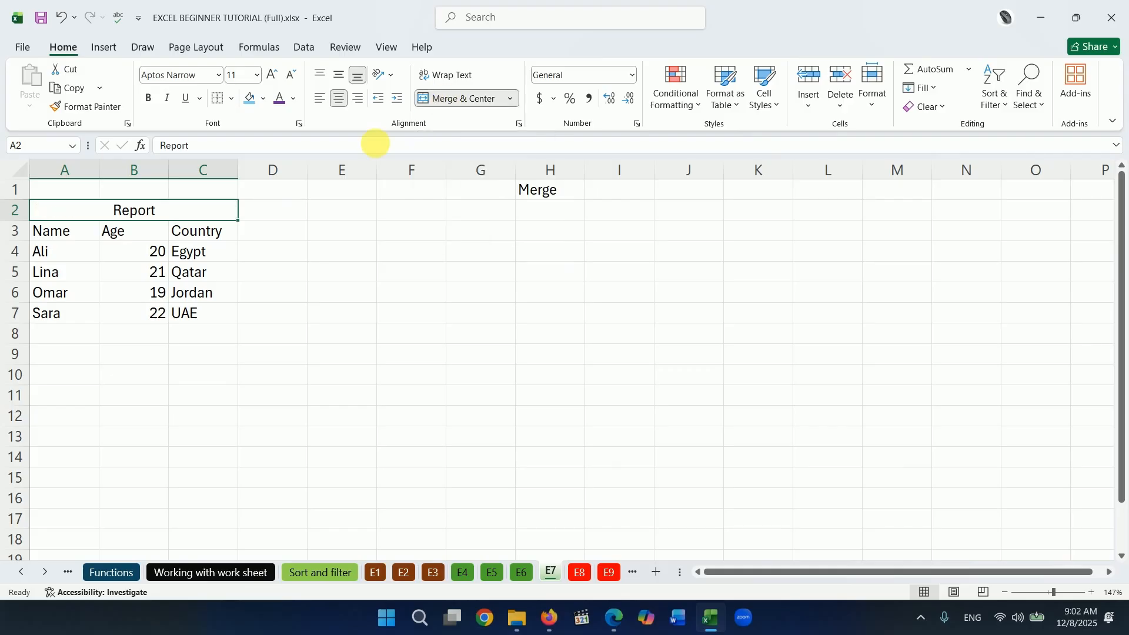
{"action": "left_click", "coordinate": [282, 272]}
Extend the Report title's merged and centered area to cover A1:C2.
{"action": "left_click", "coordinate": [105, 212]}
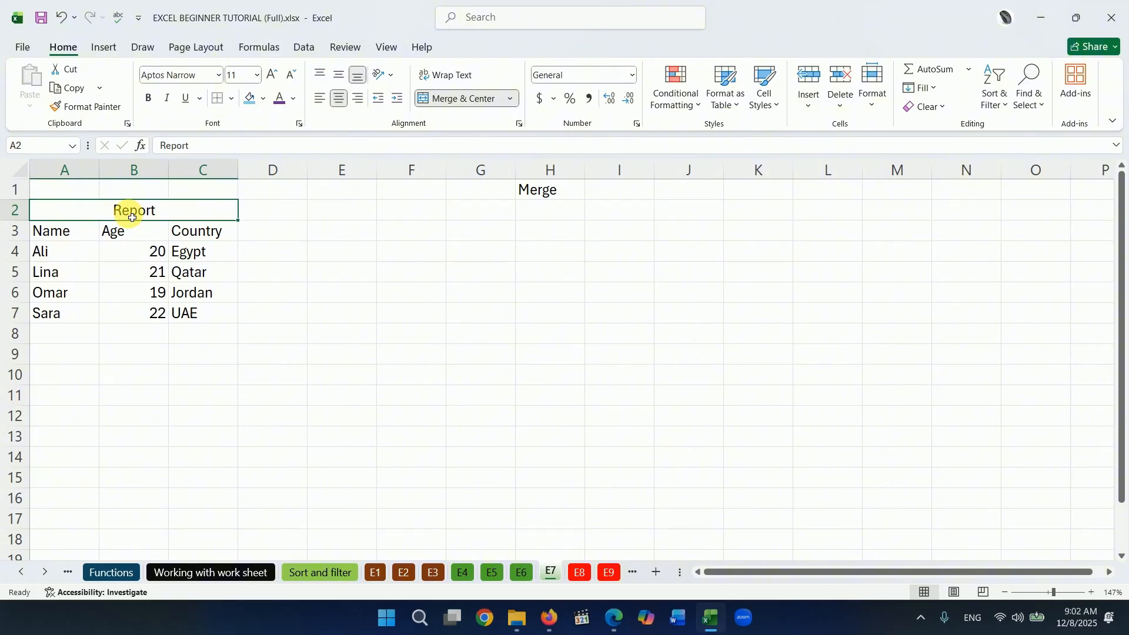
{"action": "left_click_drag", "start_coordinate": [94, 190], "coordinate": [201, 213]}
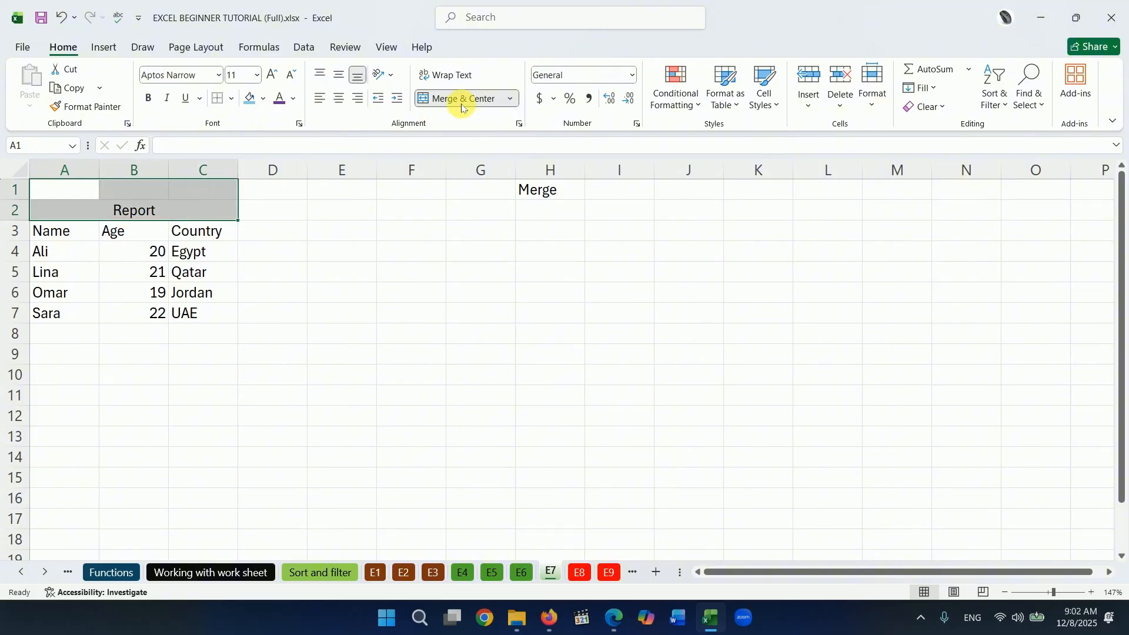
{"action": "left_click", "coordinate": [478, 99]}
{"action": "left_click", "coordinate": [478, 99]}
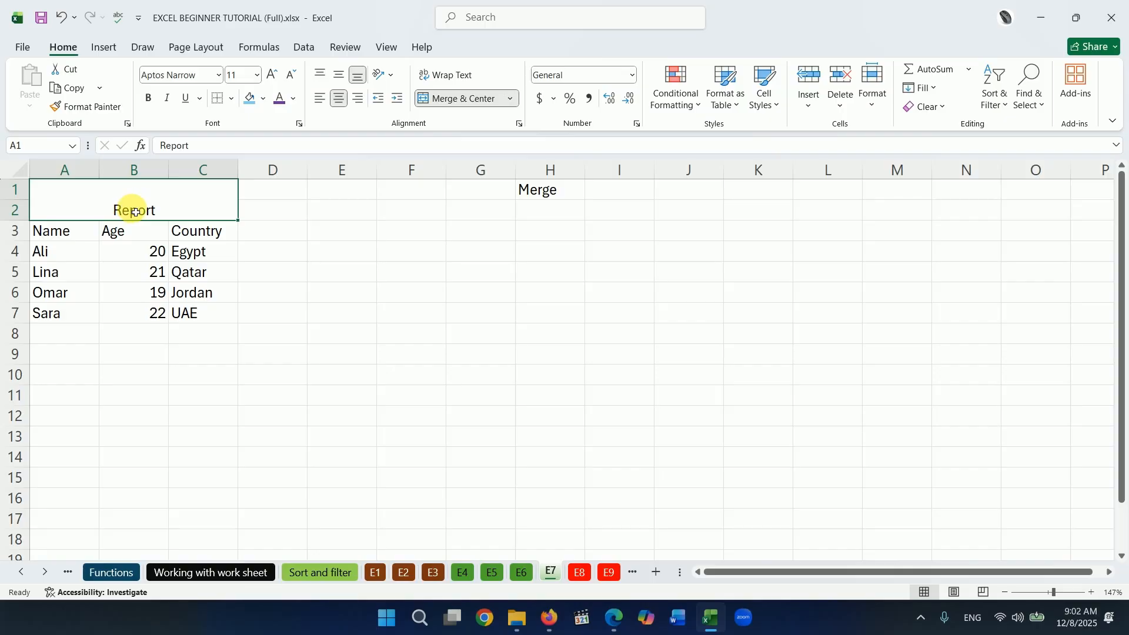
Center the Report title vertically in its merged cell and give it a light blue fill.
{"action": "left_click", "coordinate": [339, 77]}
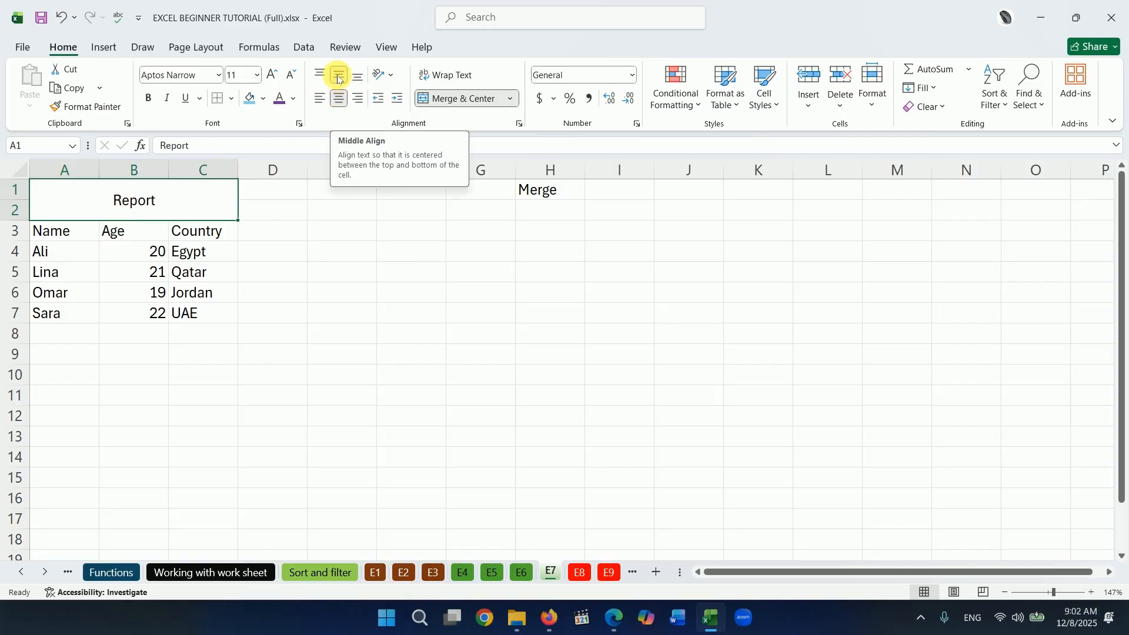
{"action": "left_click", "coordinate": [249, 99]}
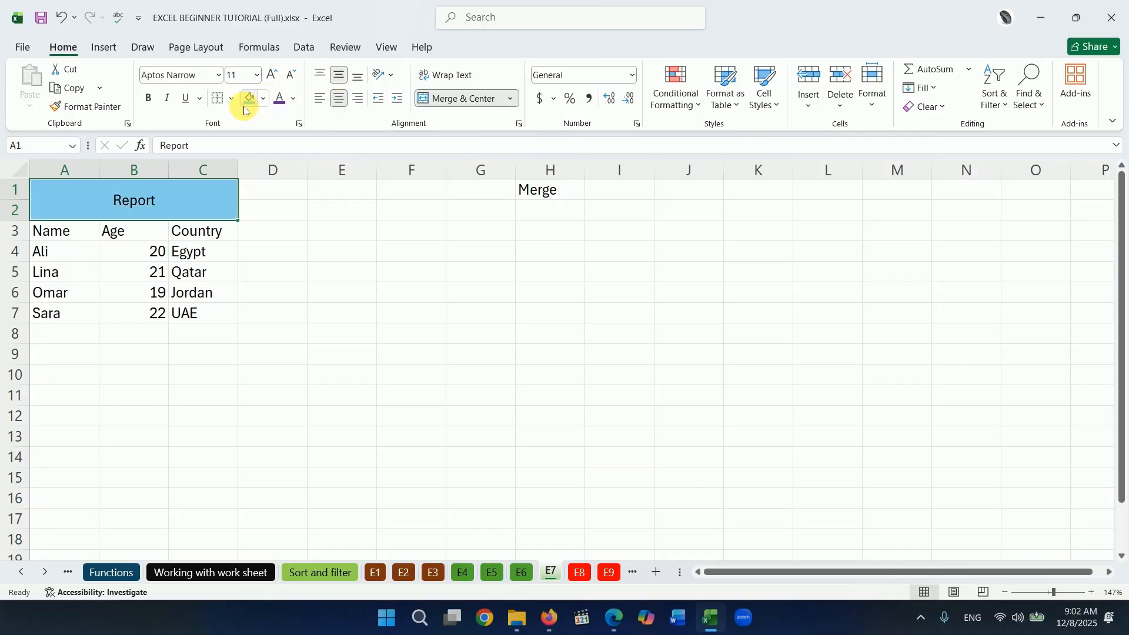
{"action": "left_click", "coordinate": [279, 355]}
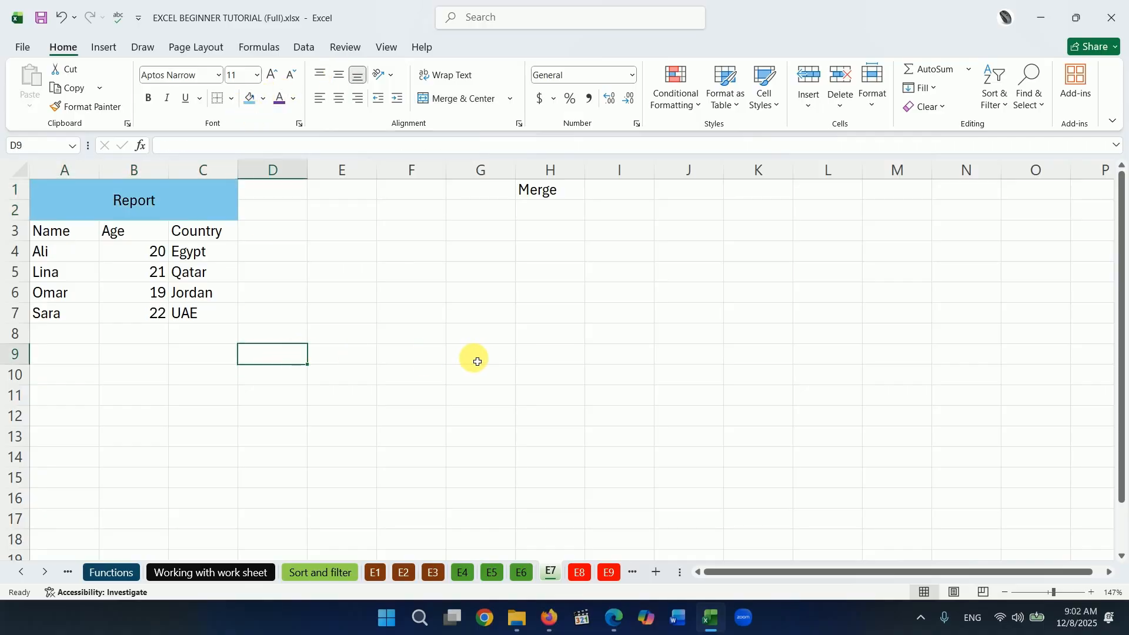
Insert a clustered column chart from A1:B5 on sheet E8 and shrink it so the task list stays uncovered.
{"action": "key", "text": "ctrl+Page_Down"}
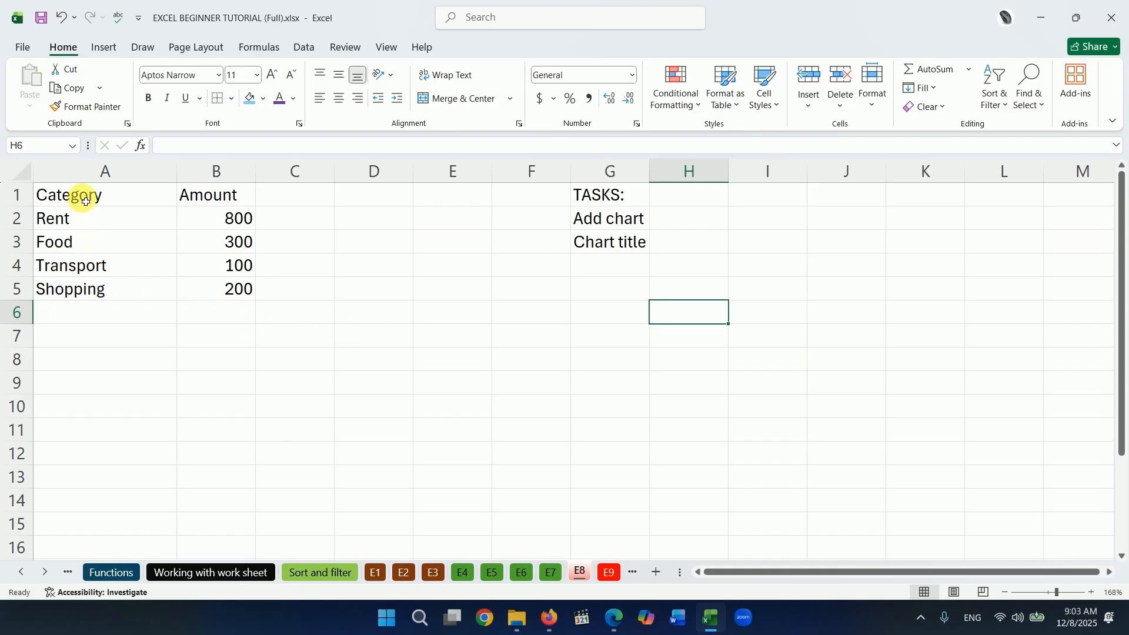
{"action": "left_click_drag", "start_coordinate": [85, 201], "coordinate": [252, 295]}
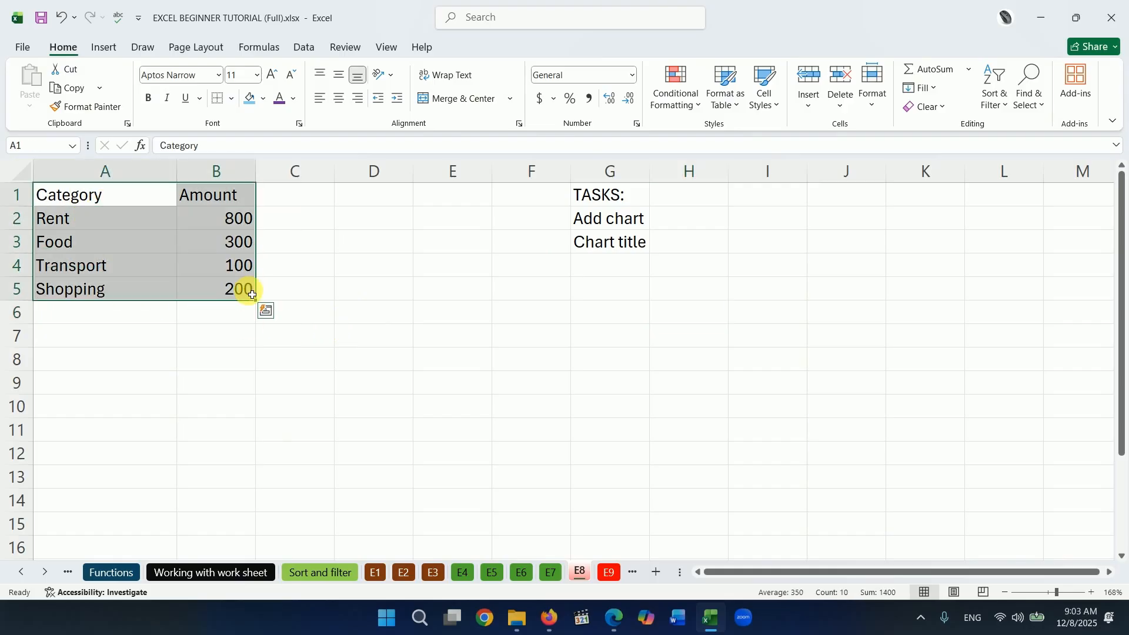
{"action": "left_click", "coordinate": [110, 51]}
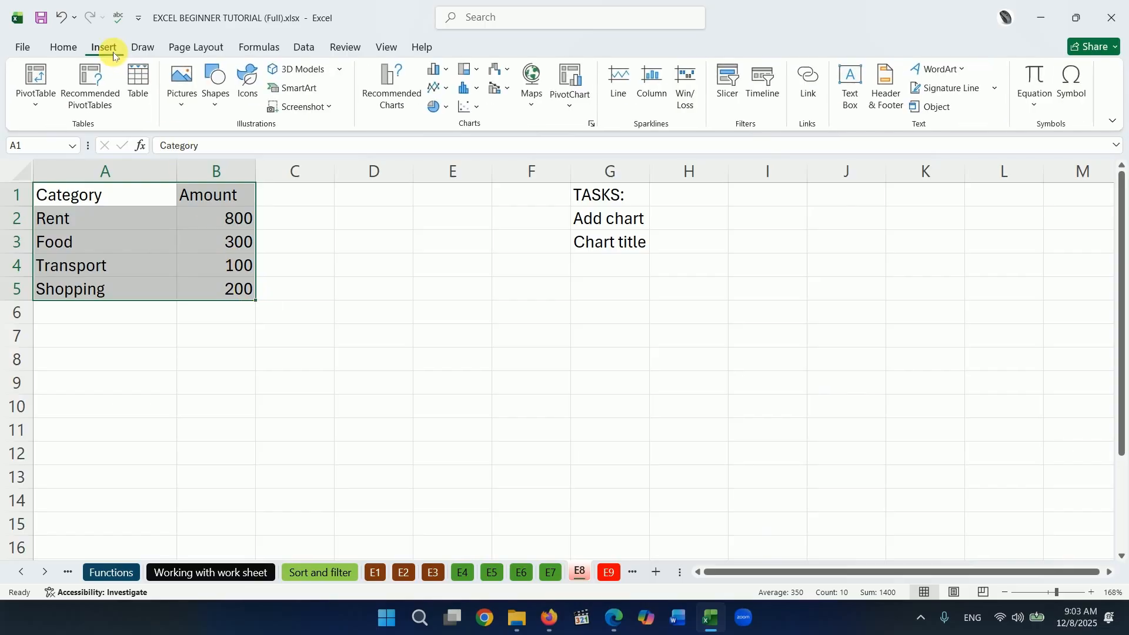
{"action": "left_click", "coordinate": [385, 88]}
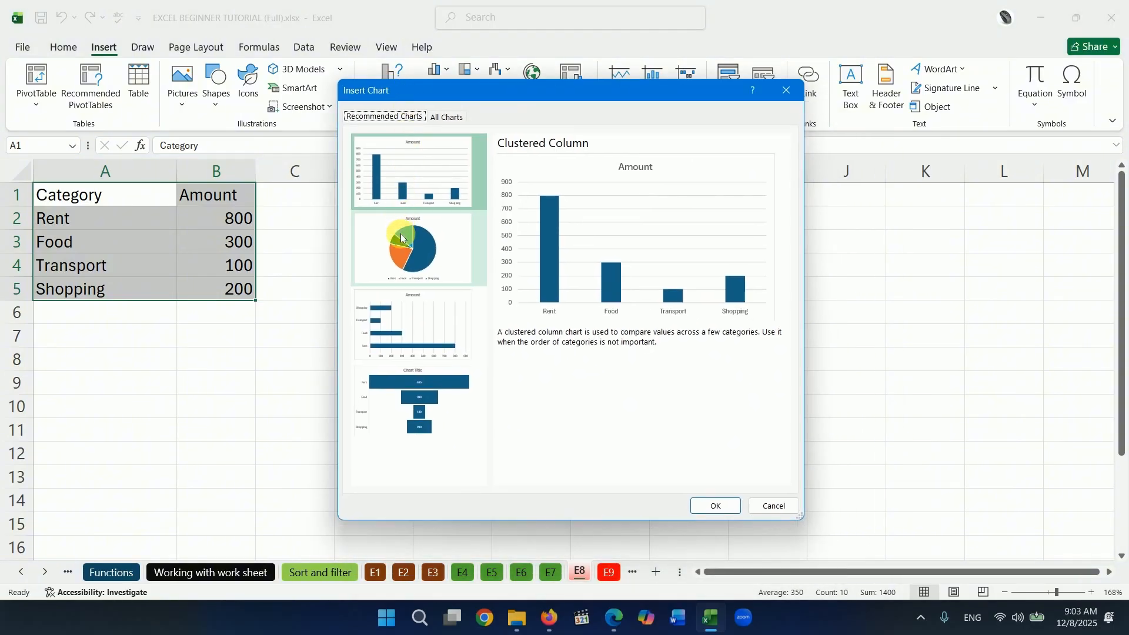
{"action": "left_click", "coordinate": [408, 170]}
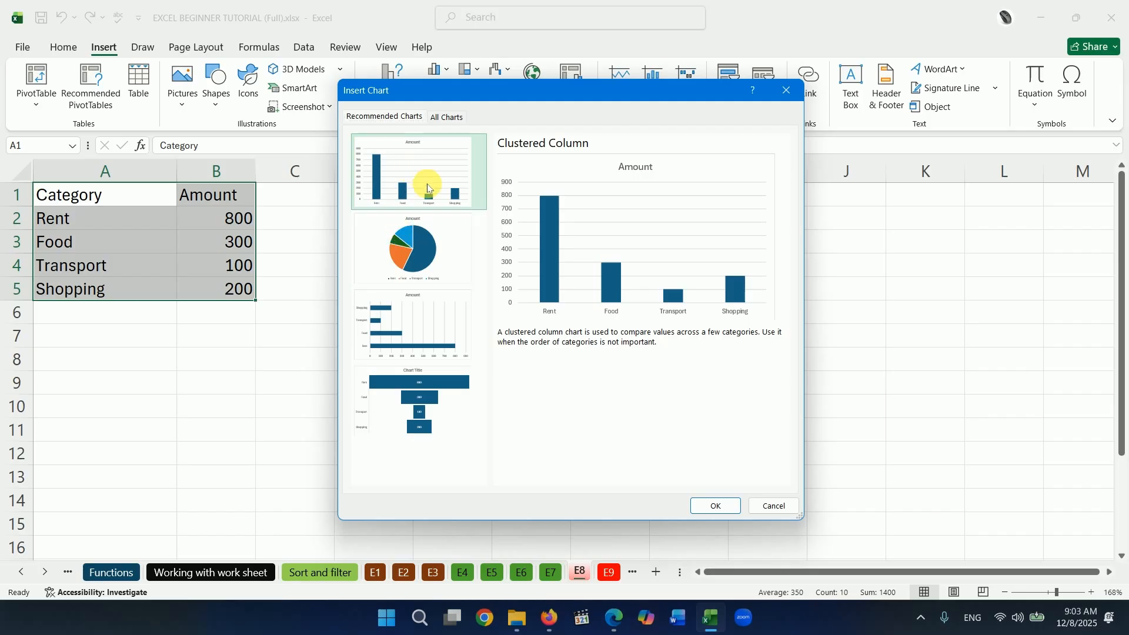
{"action": "left_click", "coordinate": [700, 503]}
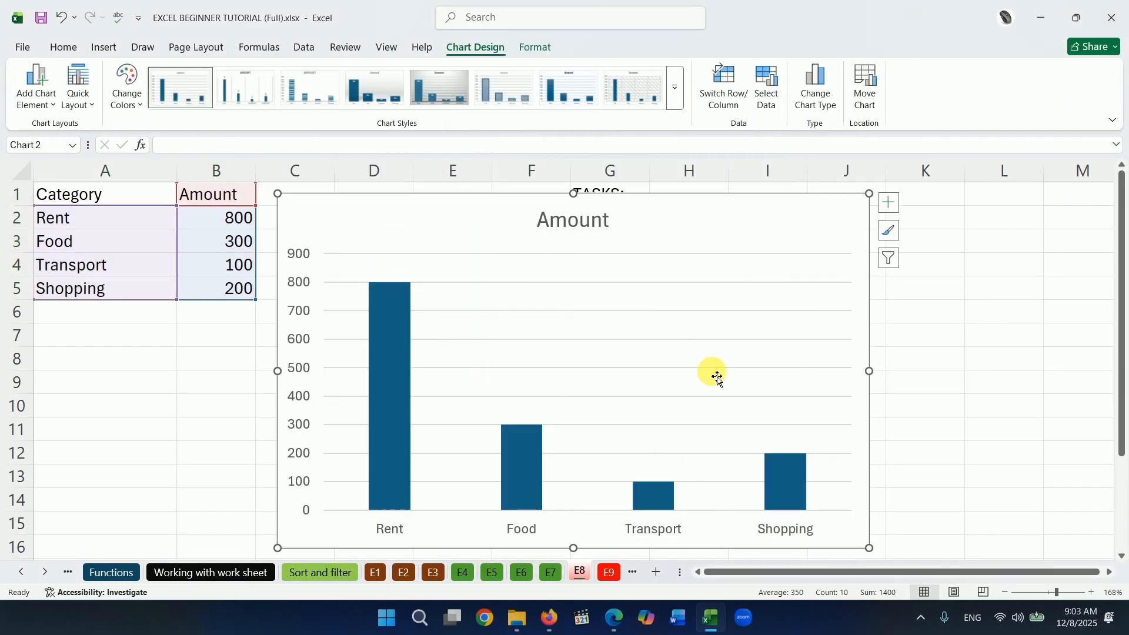
{"action": "left_click_drag", "start_coordinate": [878, 201], "coordinate": [736, 297]}
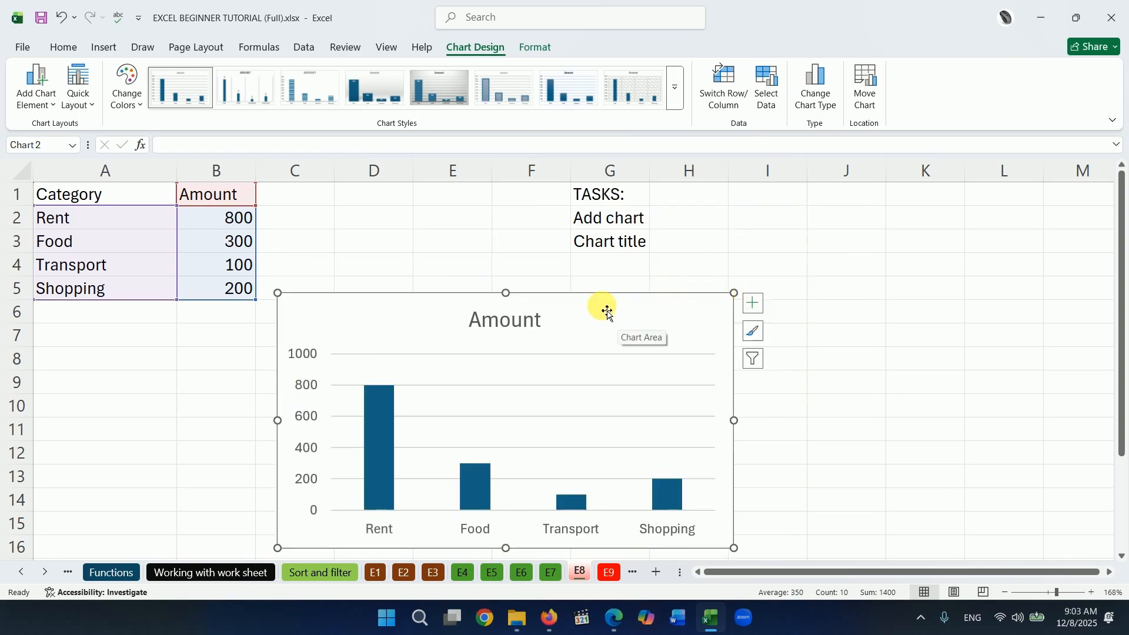
Change the column chart's title to "bsadbhjsafbhj" and move the chart slightly up and to the right, just under the task list.
{"action": "left_click", "coordinate": [516, 330]}
{"action": "double_click", "coordinate": [516, 329]}
{"action": "left_click", "coordinate": [534, 321]}
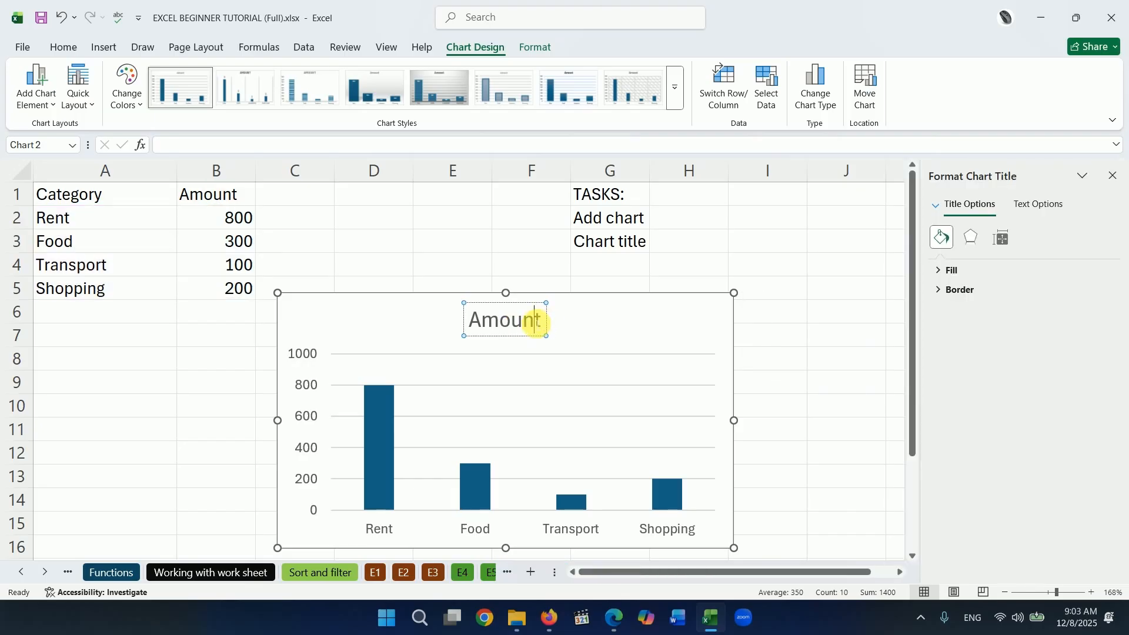
{"action": "double_click", "coordinate": [534, 321]}
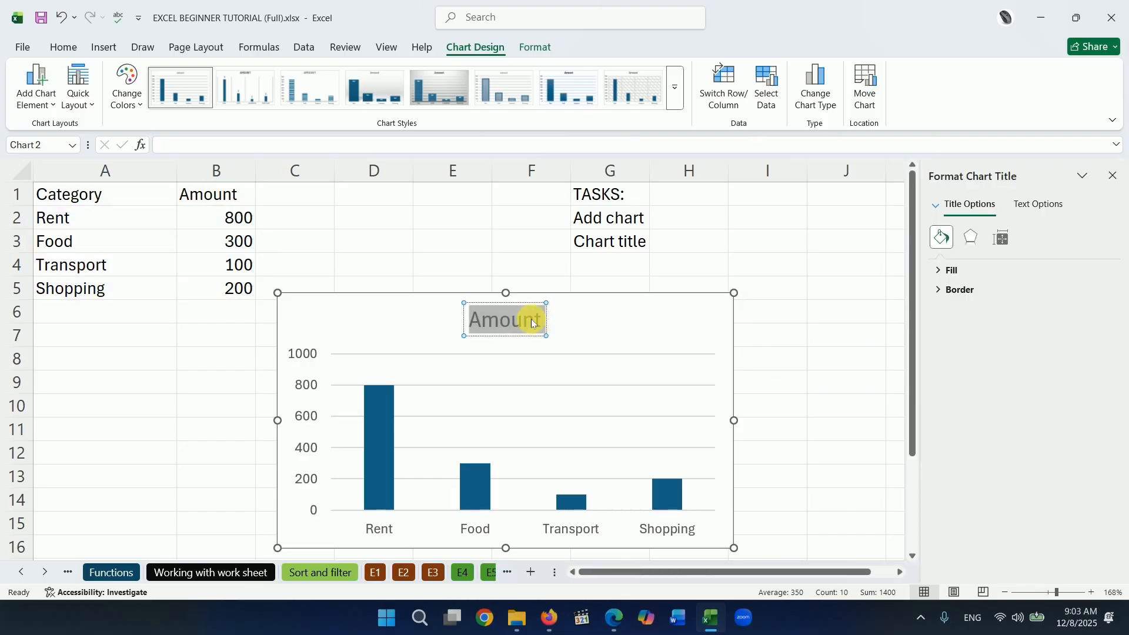
{"action": "type", "text": "bsadbhjsafbhj"}
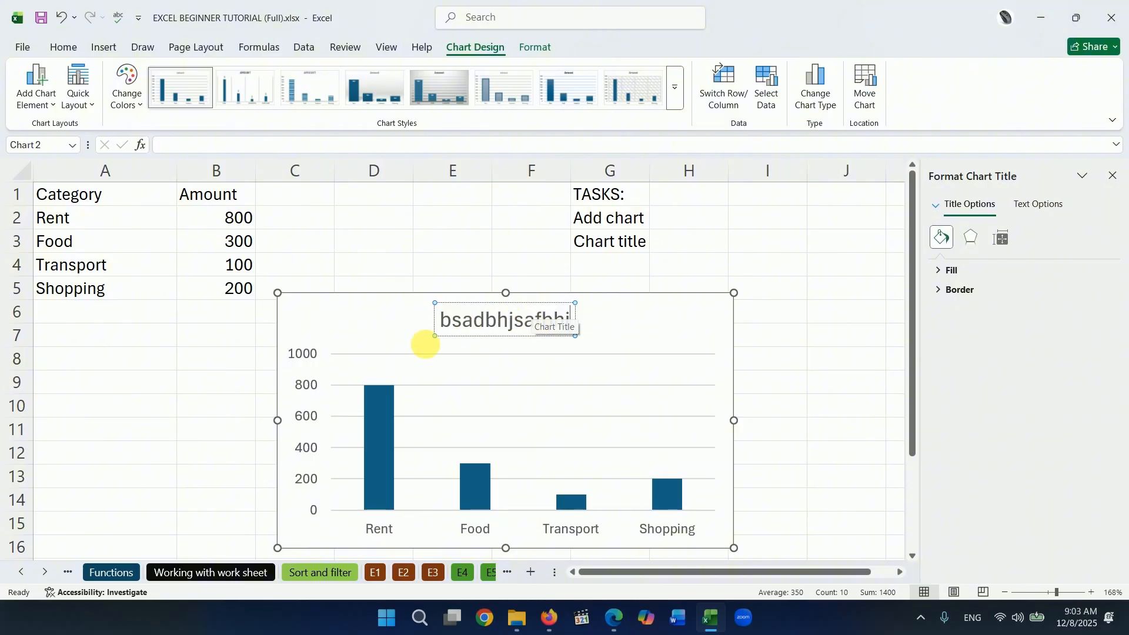
{"action": "left_click", "coordinate": [228, 346]}
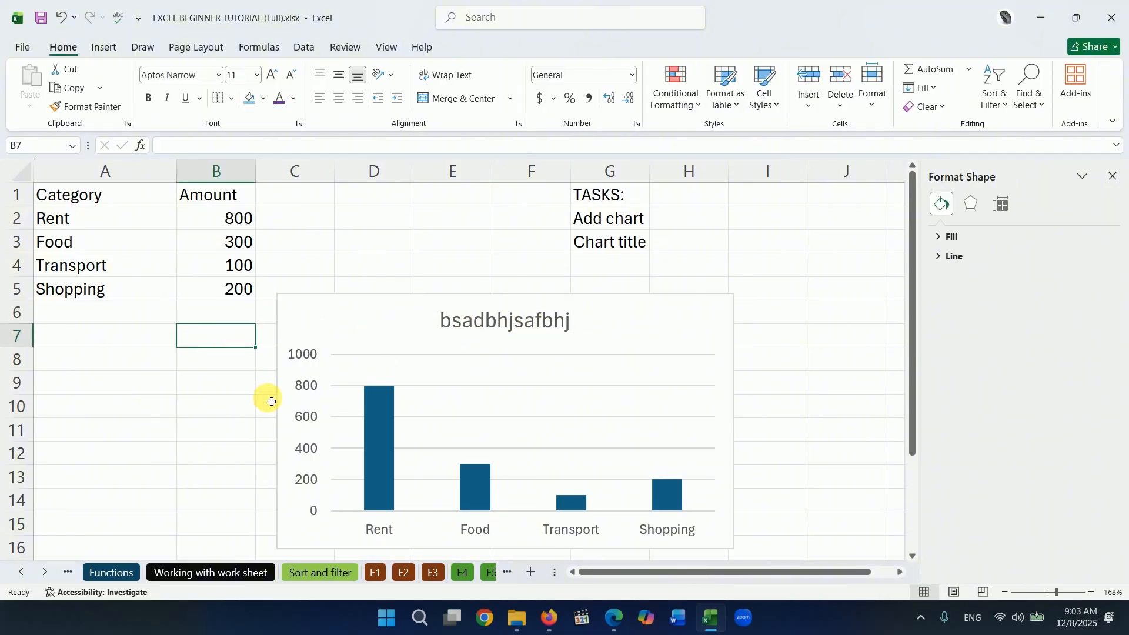
{"action": "left_click_drag", "start_coordinate": [609, 321], "coordinate": [679, 280]}
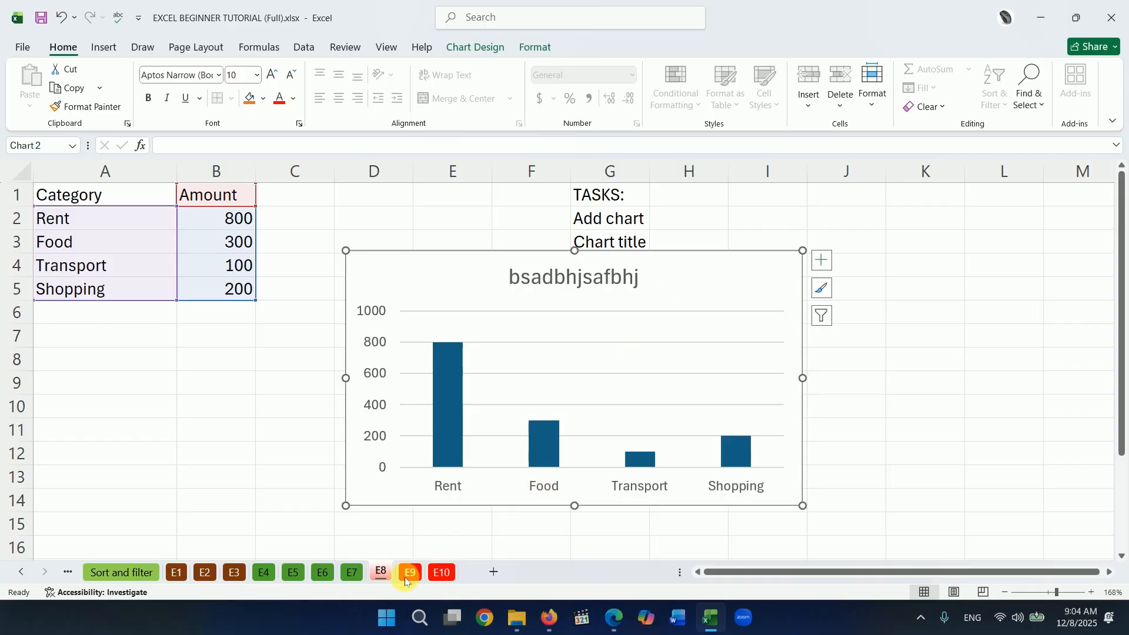
Open the print setup exercise on sheet E9, examine its print preview and settings, and return to the sheet.
{"action": "left_click", "coordinate": [410, 573]}
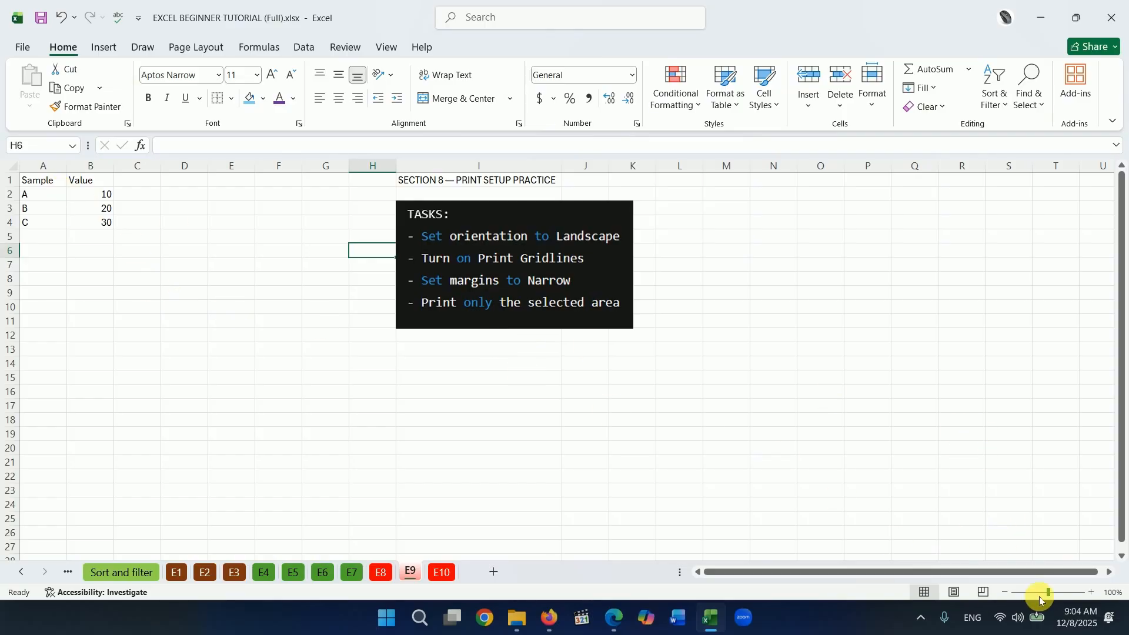
{"action": "left_click_drag", "start_coordinate": [1051, 593], "coordinate": [1054, 591]}
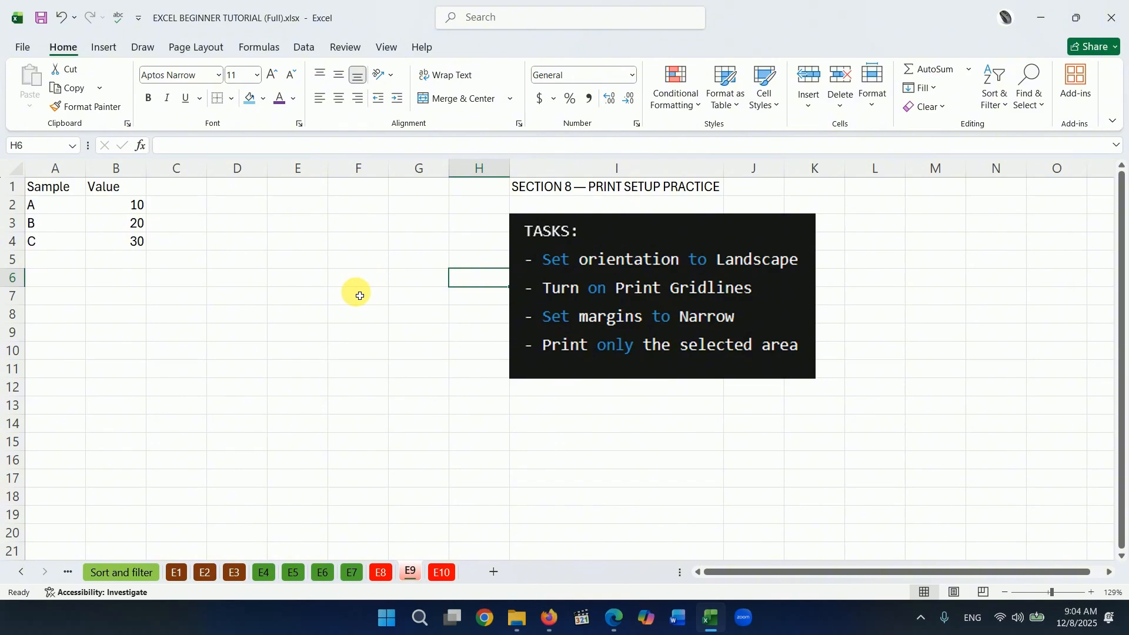
{"action": "left_click", "coordinate": [262, 263]}
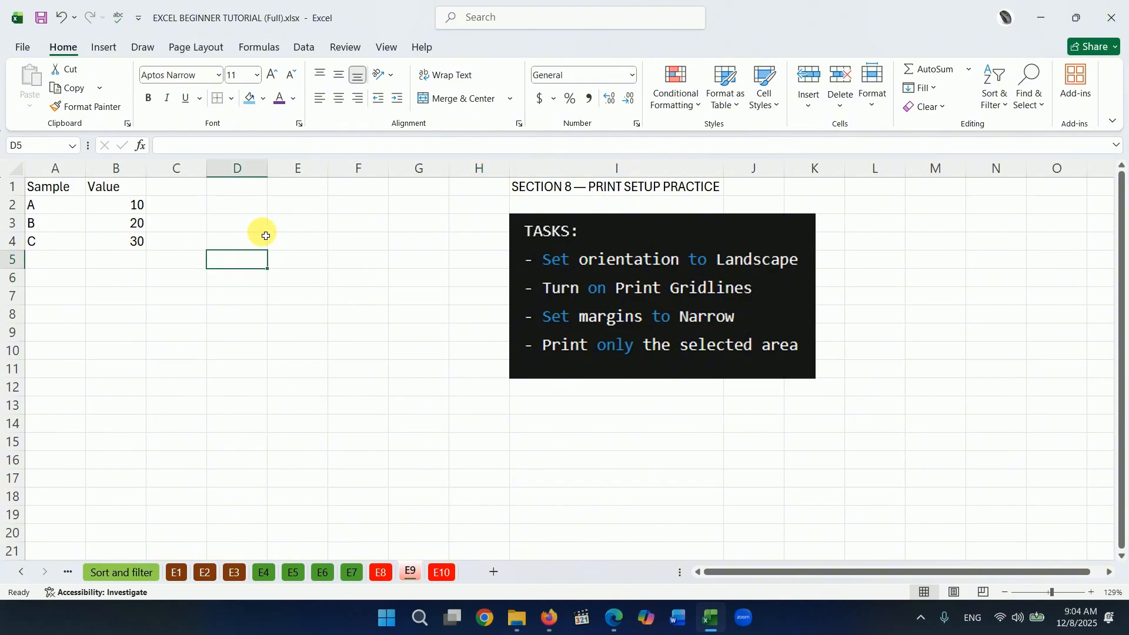
{"action": "left_click", "coordinate": [23, 49]}
{"action": "left_click", "coordinate": [41, 330]}
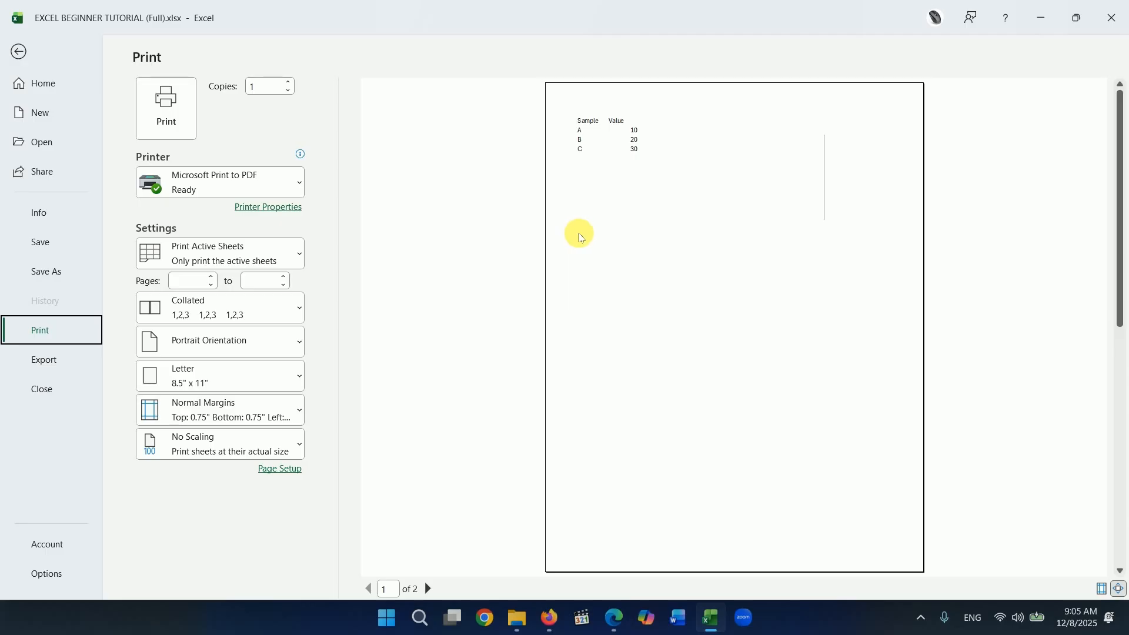
{"action": "left_click", "coordinate": [19, 52]}
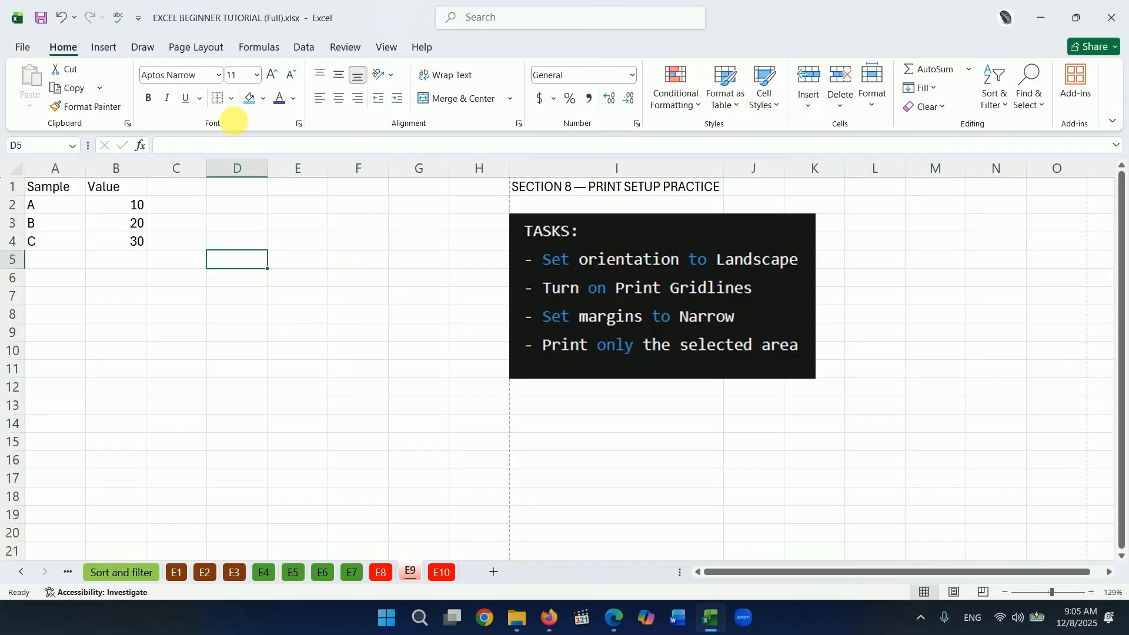
Set the E9 page orientation to Landscape, check it in the print preview, and return it to Portrait.
{"action": "left_click", "coordinate": [197, 51]}
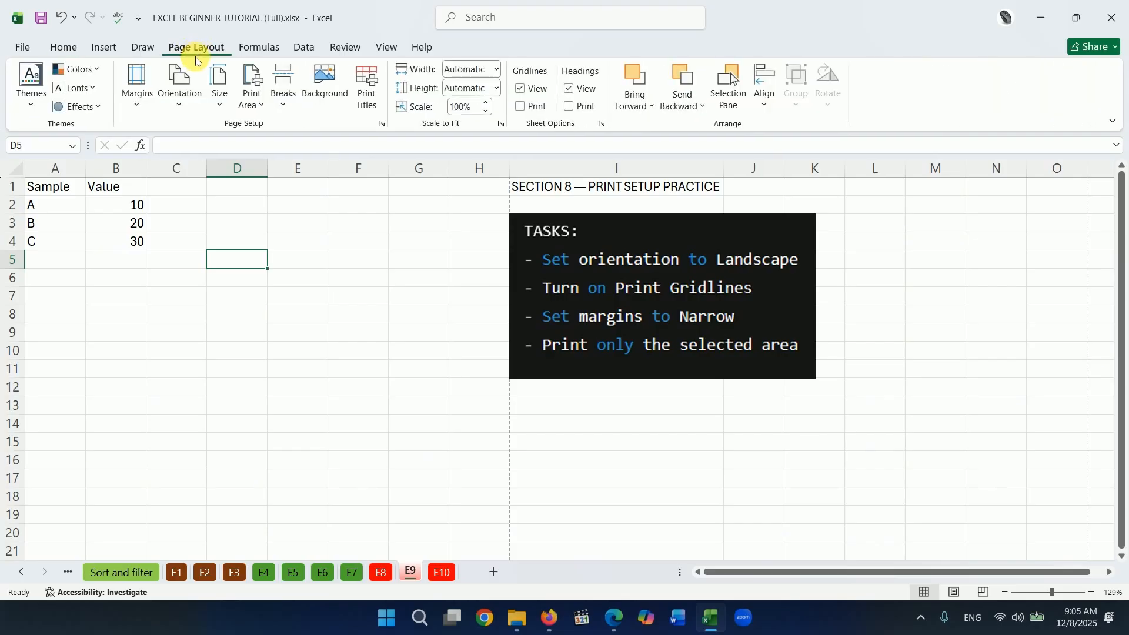
{"action": "left_click", "coordinate": [180, 99]}
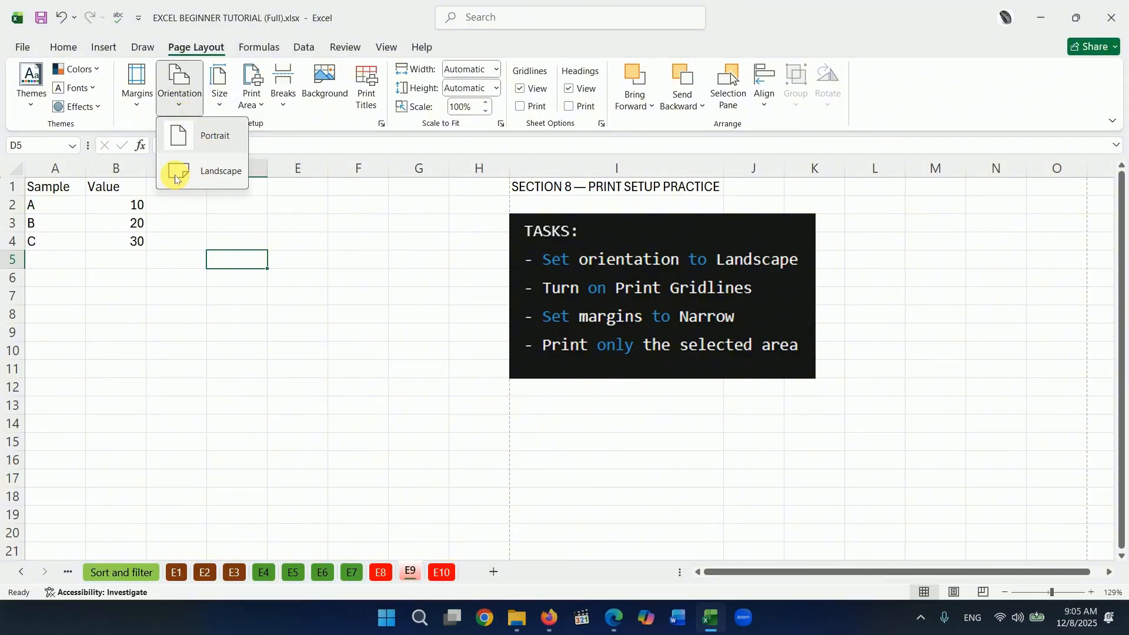
{"action": "left_click", "coordinate": [183, 175]}
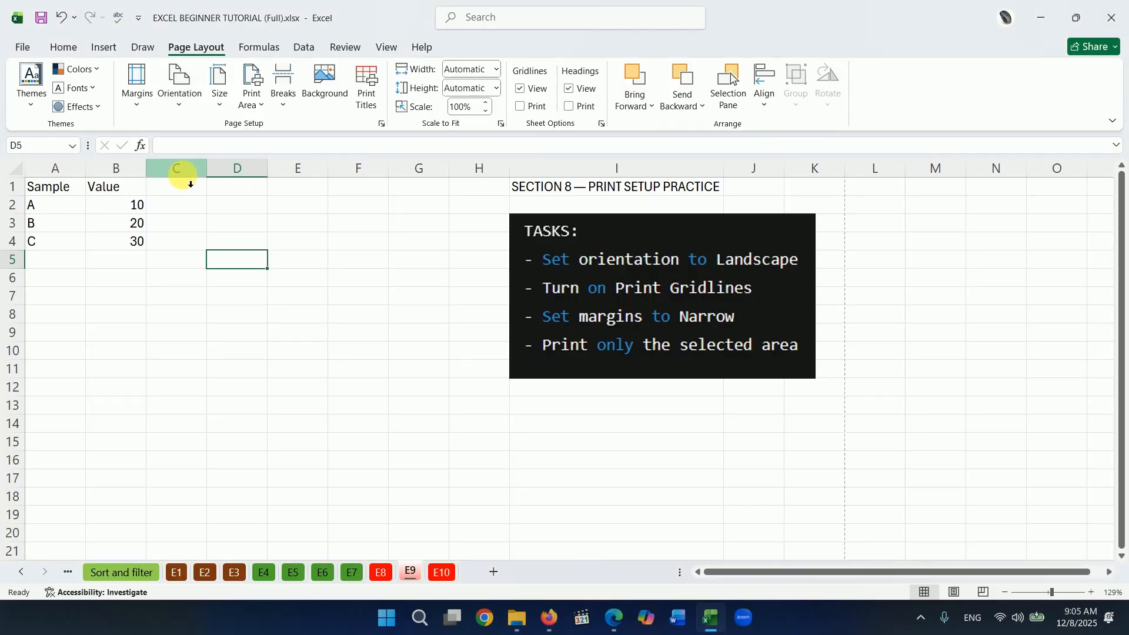
{"action": "left_click", "coordinate": [25, 48]}
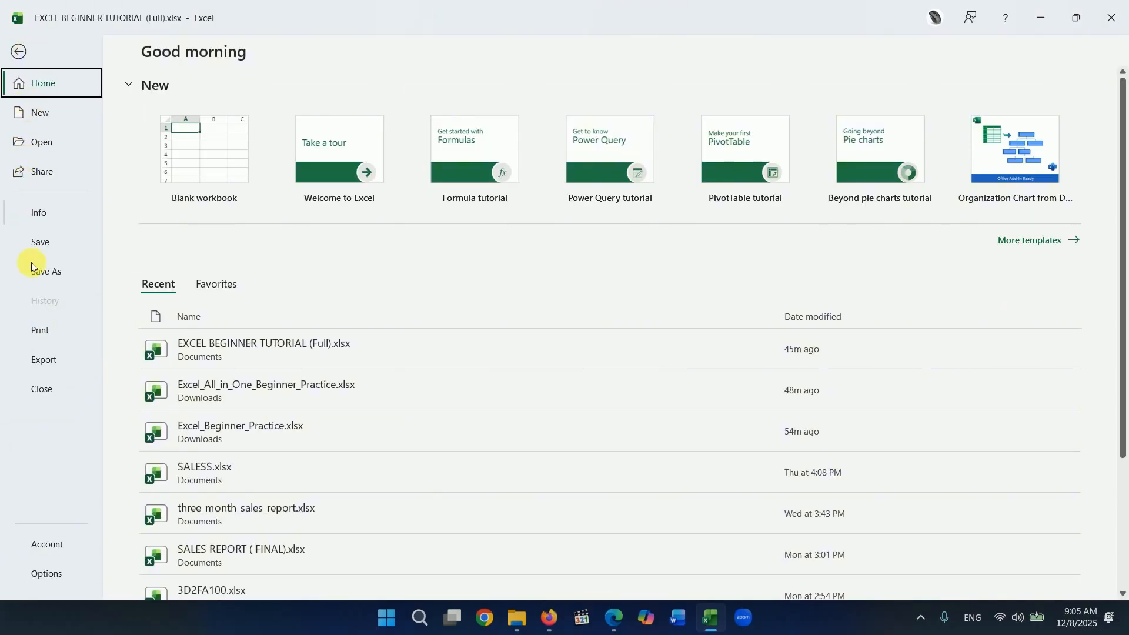
{"action": "left_click", "coordinate": [41, 330]}
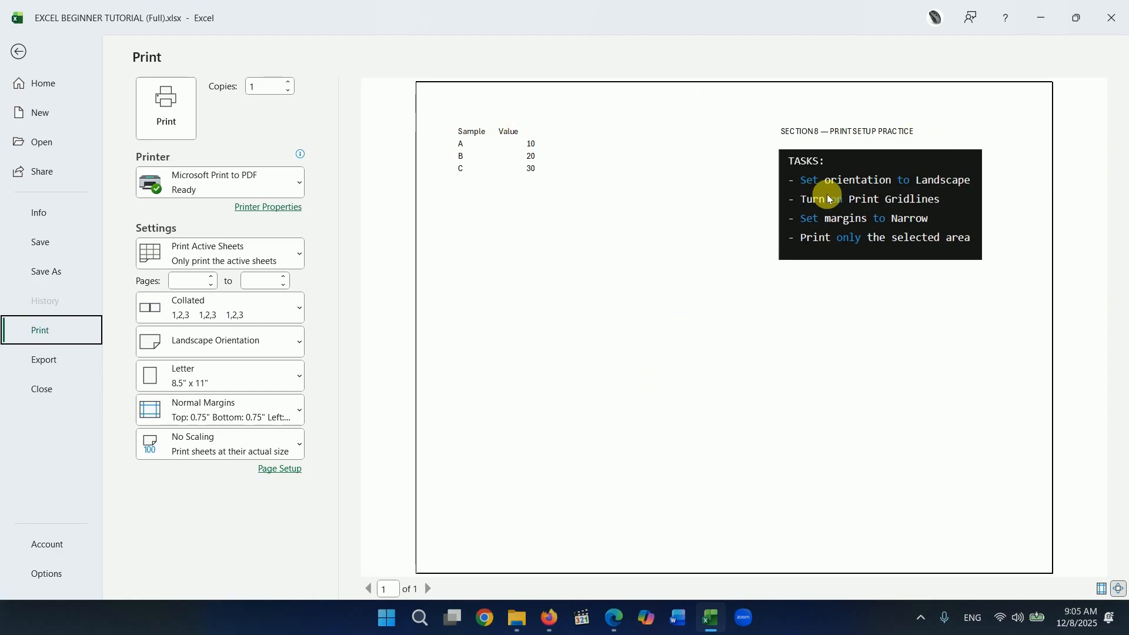
{"action": "left_click", "coordinate": [24, 53]}
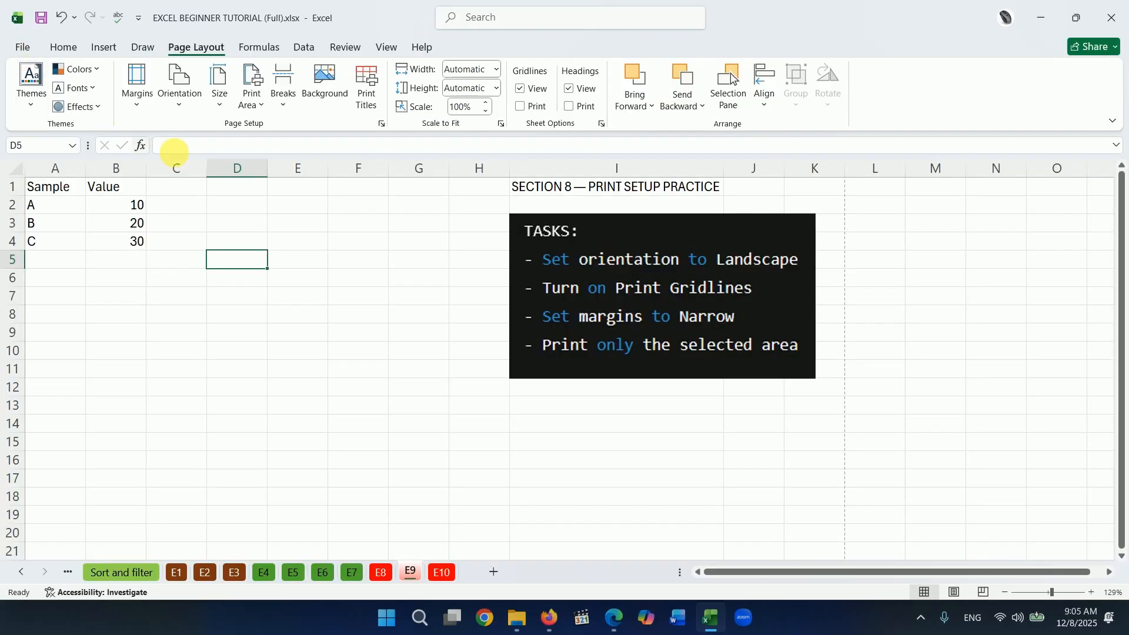
{"action": "left_click", "coordinate": [178, 108]}
{"action": "left_click", "coordinate": [193, 142]}
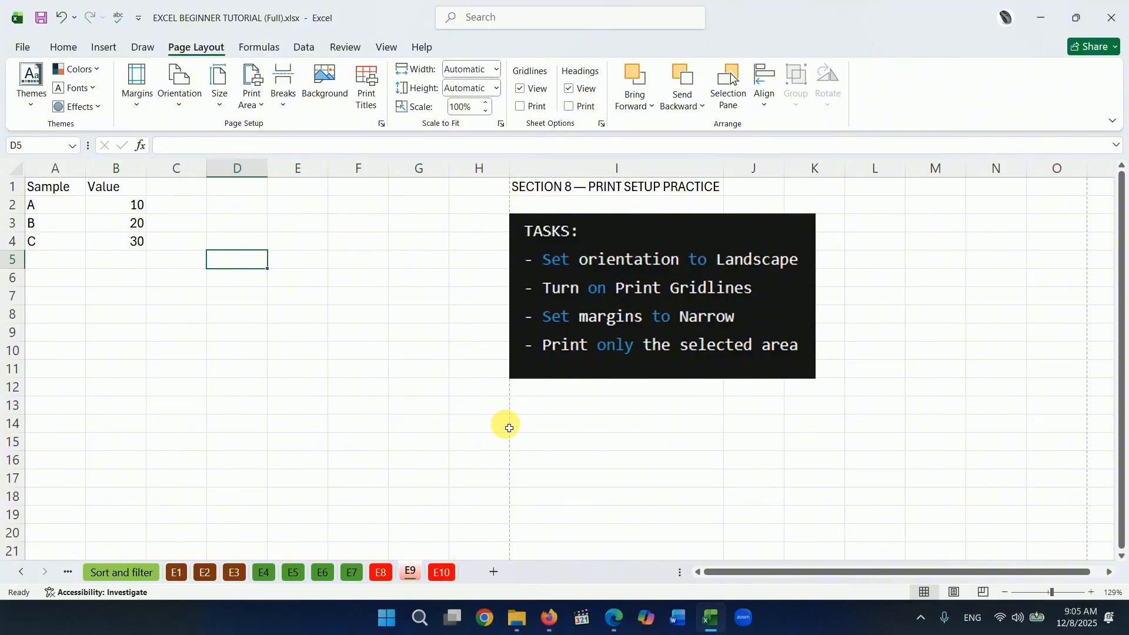
View both Portrait pages in the print preview and set the orientation to Landscape in the print settings.
{"action": "left_click", "coordinate": [17, 42]}
{"action": "left_click", "coordinate": [43, 330]}
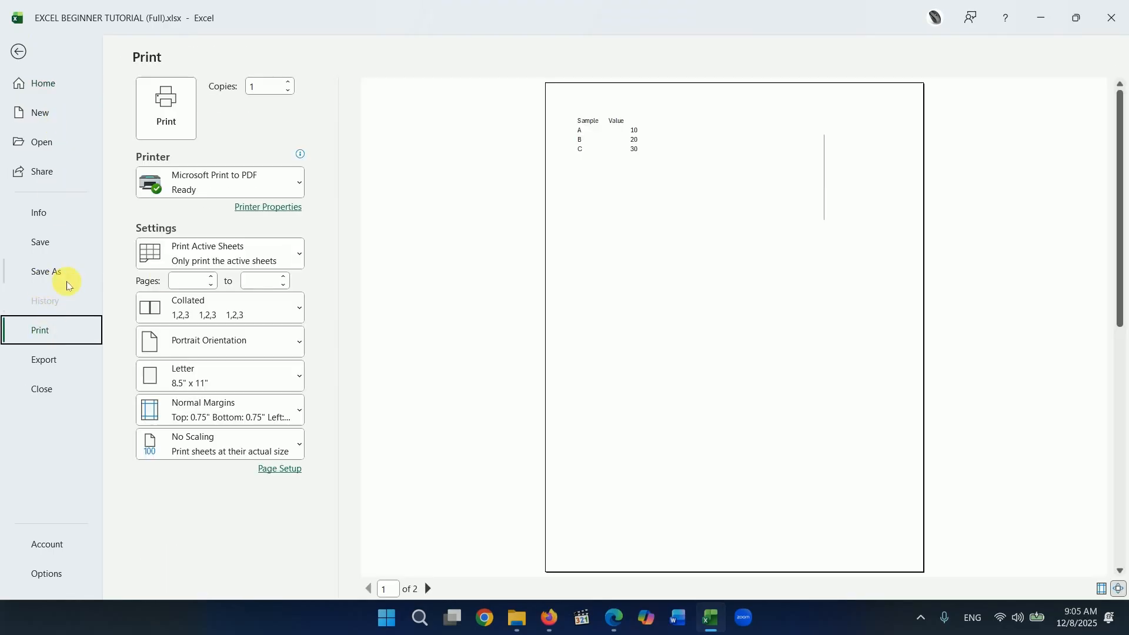
{"action": "left_click", "coordinate": [427, 589]}
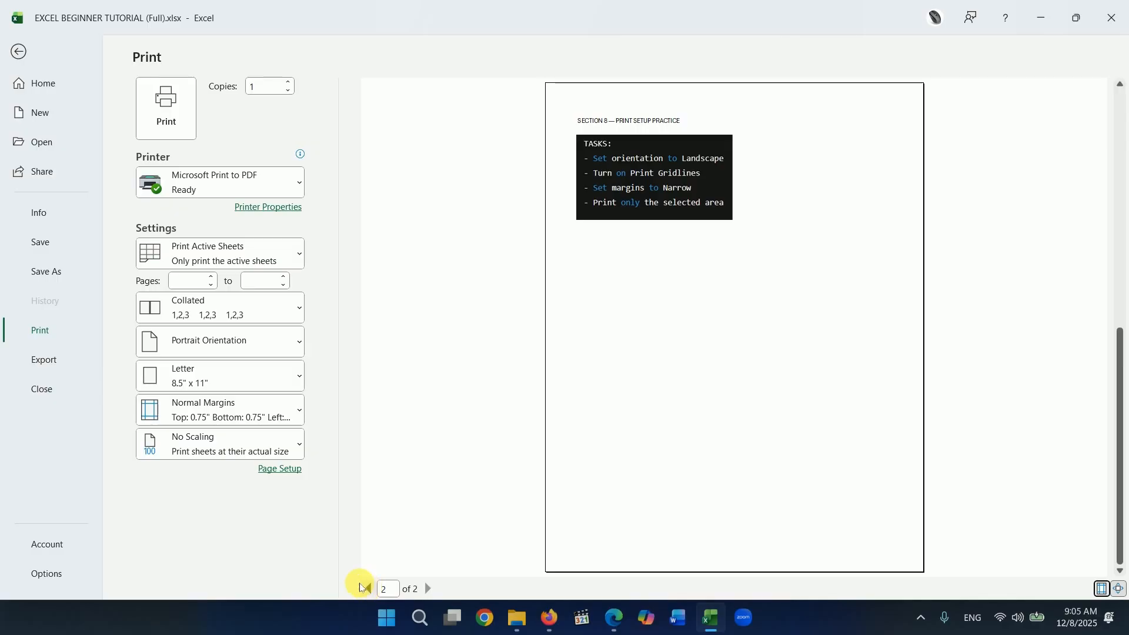
{"action": "left_click", "coordinate": [280, 344]}
{"action": "left_click", "coordinate": [267, 410]}
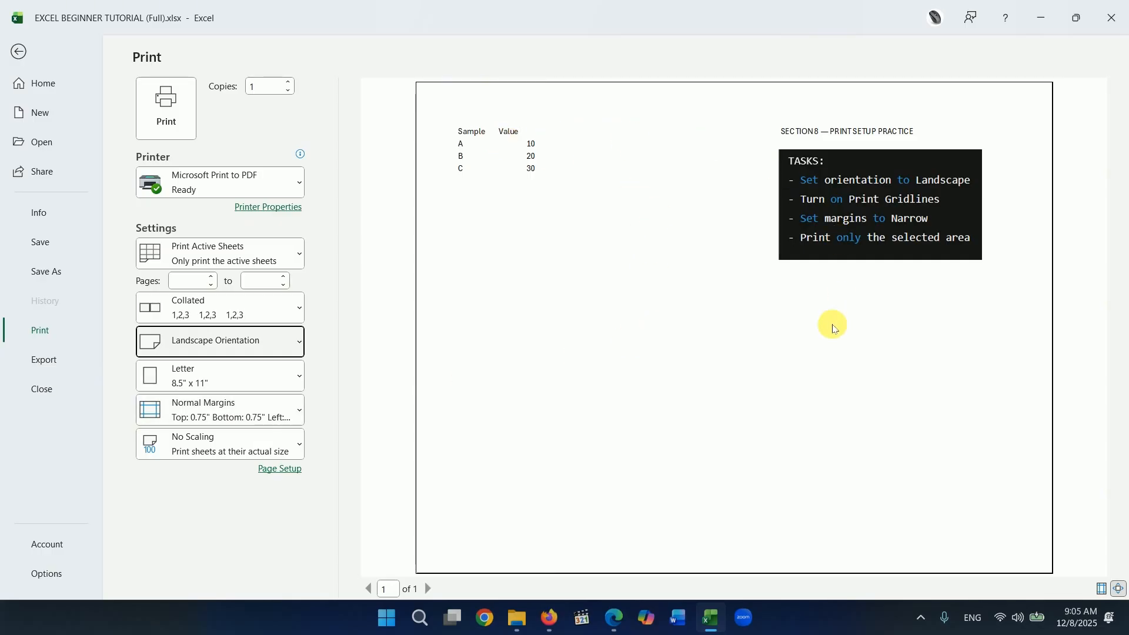
{"action": "left_click", "coordinate": [18, 53]}
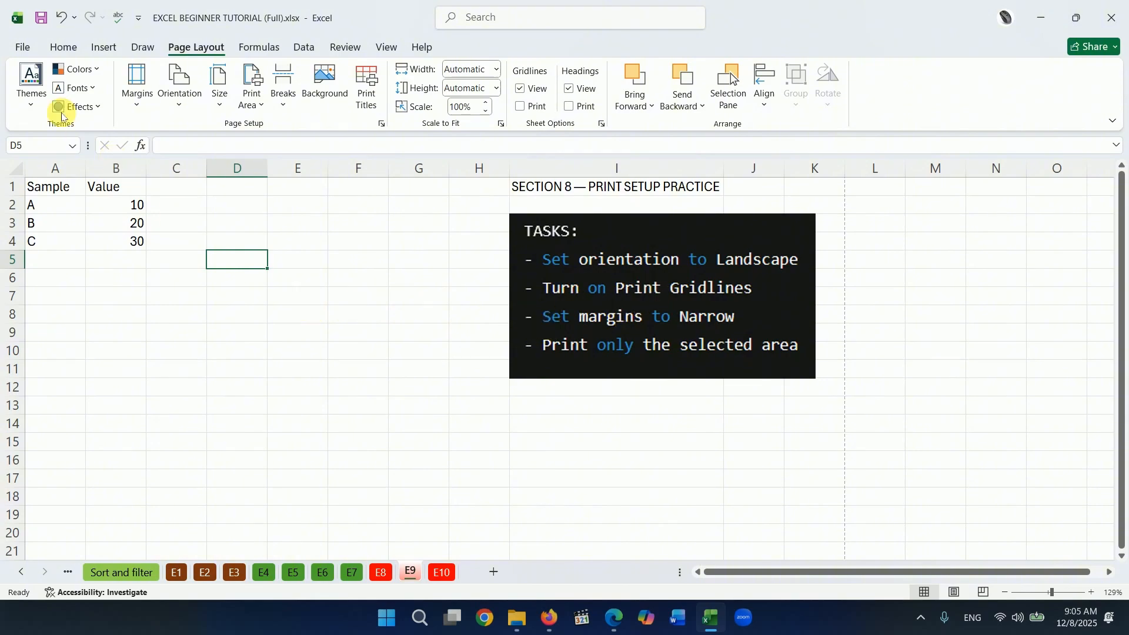
Turn on gridline printing for sheet E9, checking the print preview before and after the change.
{"action": "left_click", "coordinate": [23, 48]}
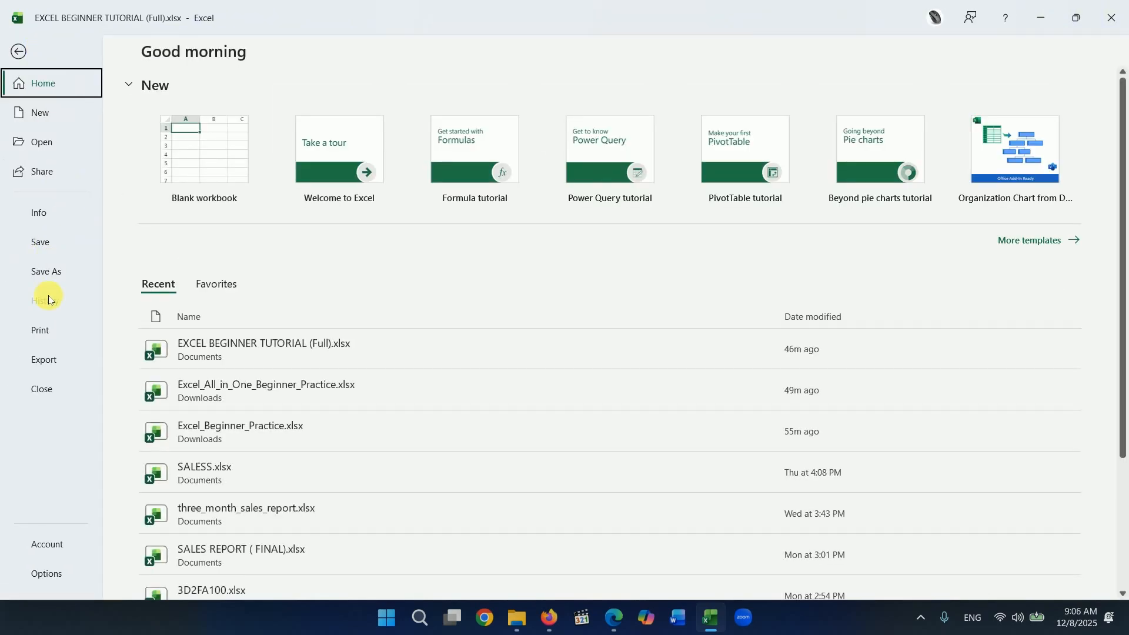
{"action": "left_click", "coordinate": [40, 331]}
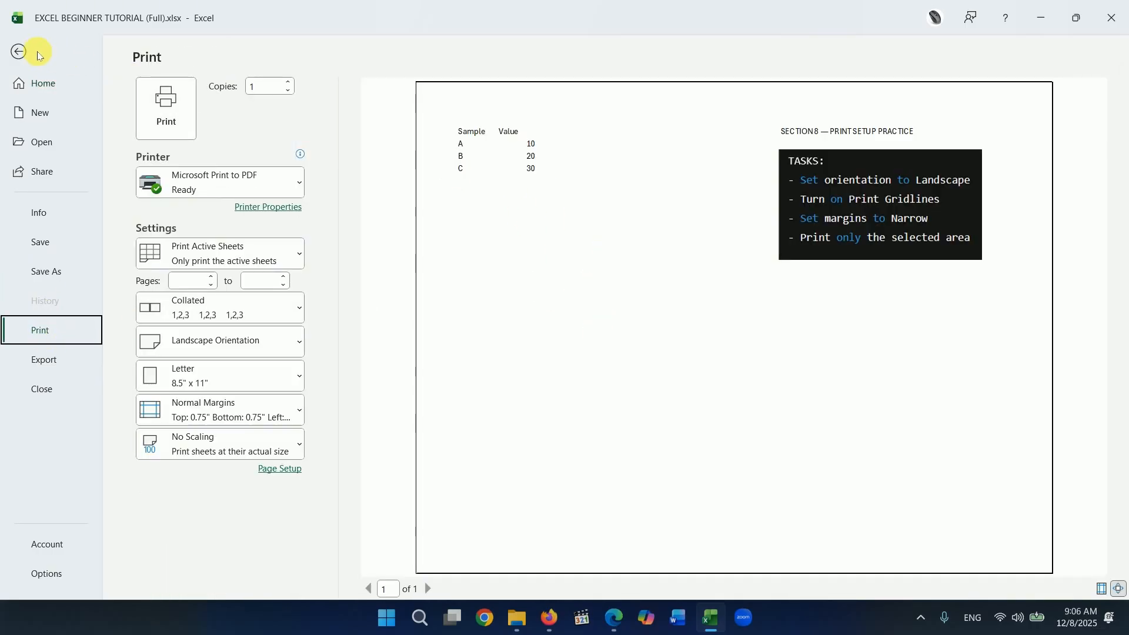
{"action": "left_click", "coordinate": [19, 54]}
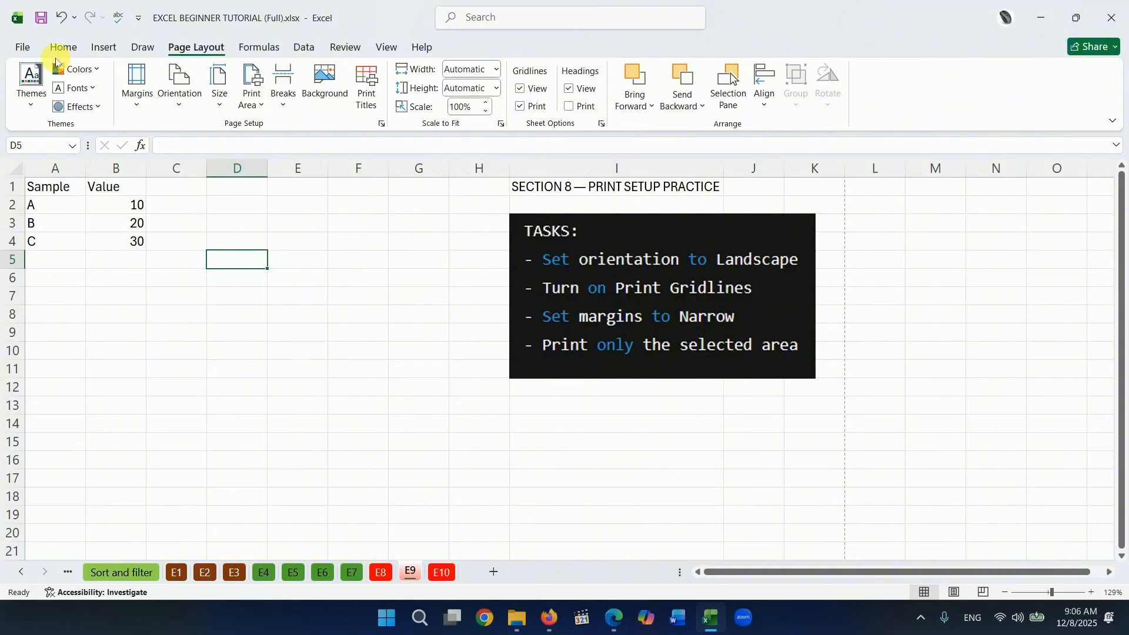
{"action": "left_click", "coordinate": [23, 48]}
{"action": "left_click", "coordinate": [41, 330]}
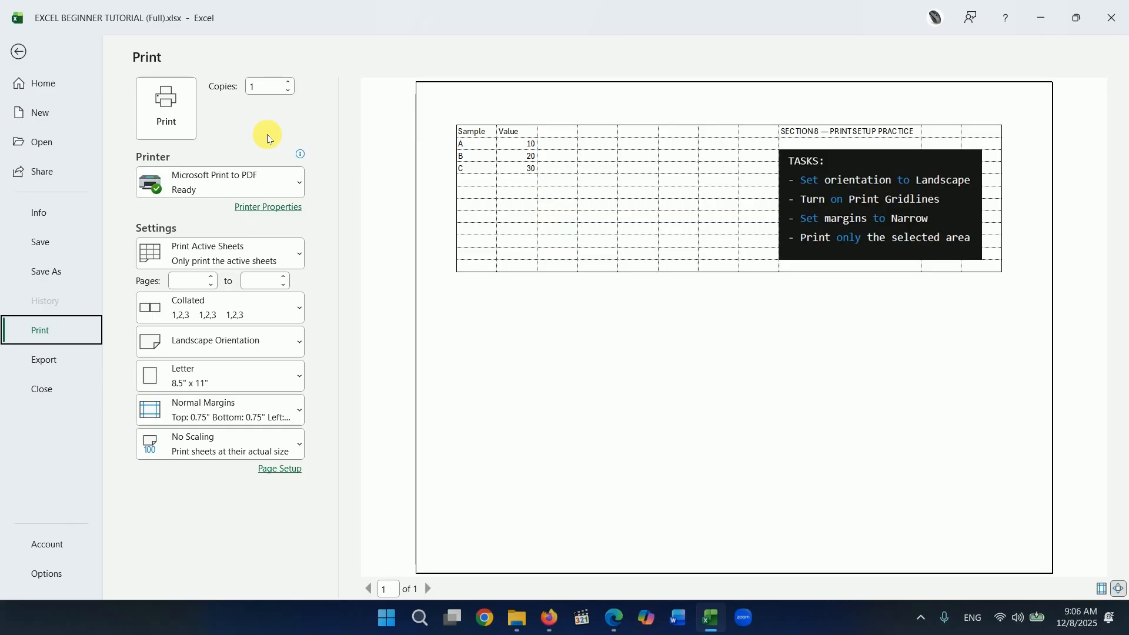
{"action": "left_click", "coordinate": [20, 52]}
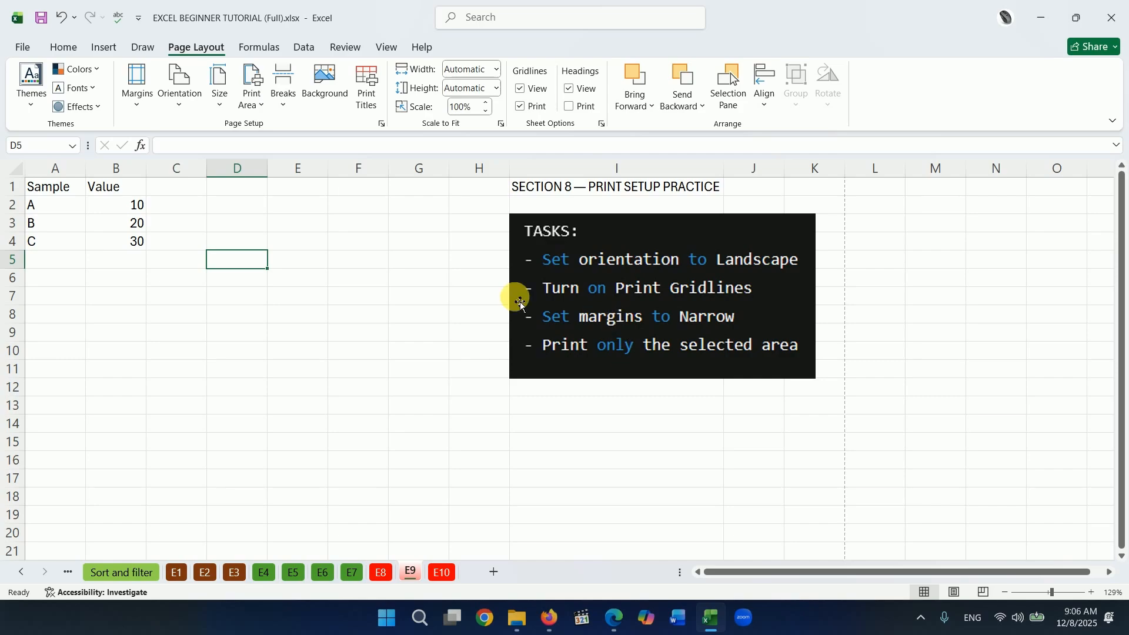
Set the page margins to Narrow and check the layout in the print preview.
{"action": "left_click", "coordinate": [139, 112]}
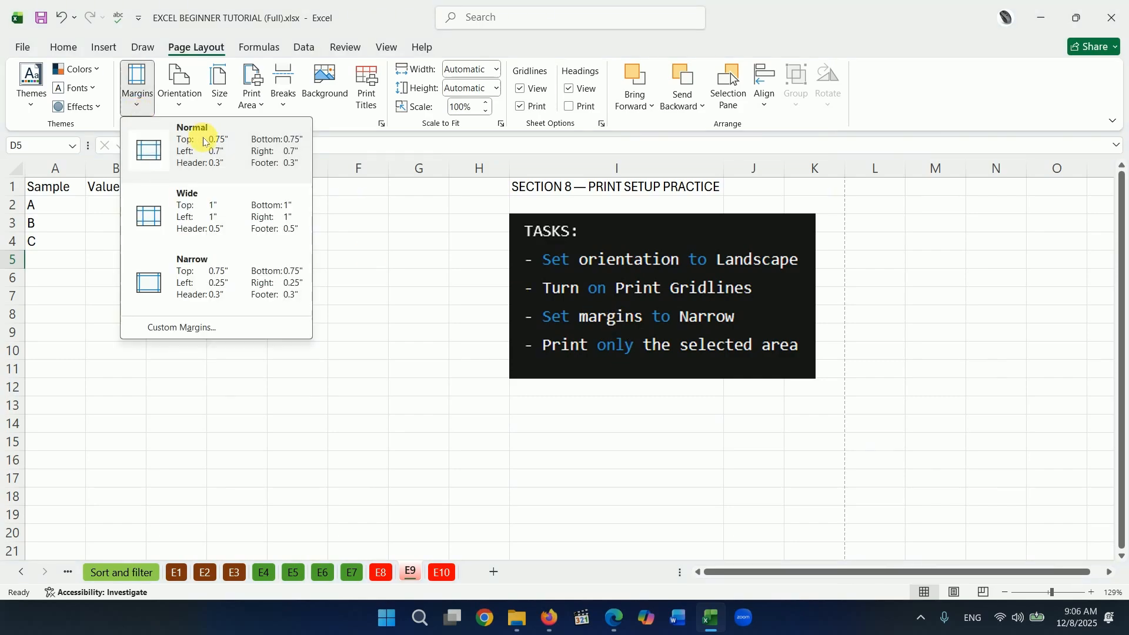
{"action": "left_click", "coordinate": [180, 280]}
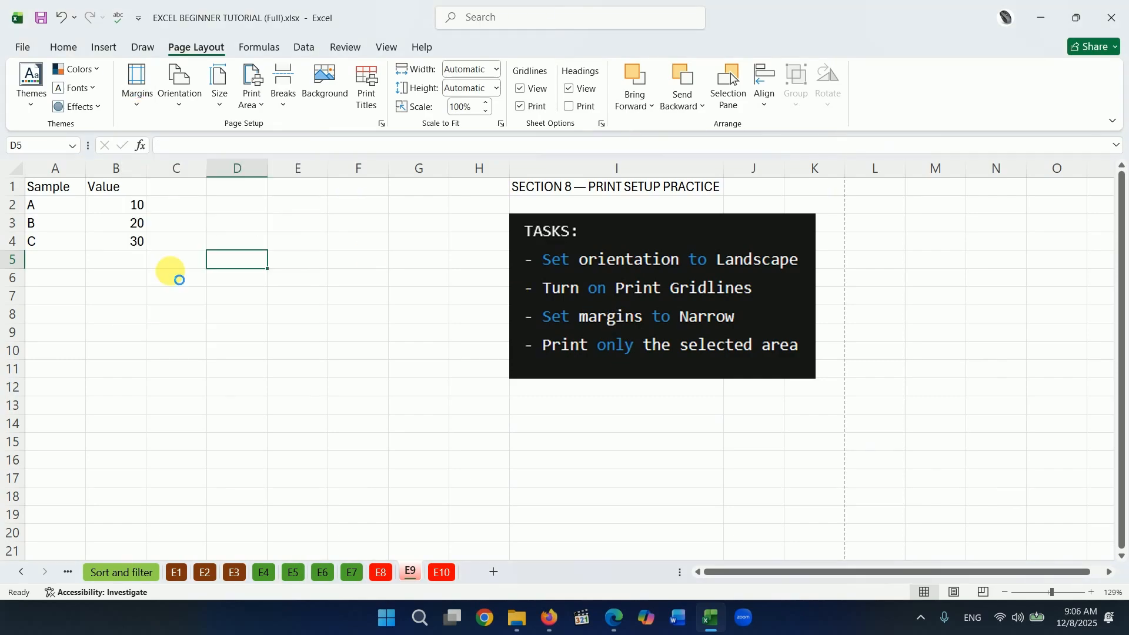
{"action": "left_click", "coordinate": [22, 47]}
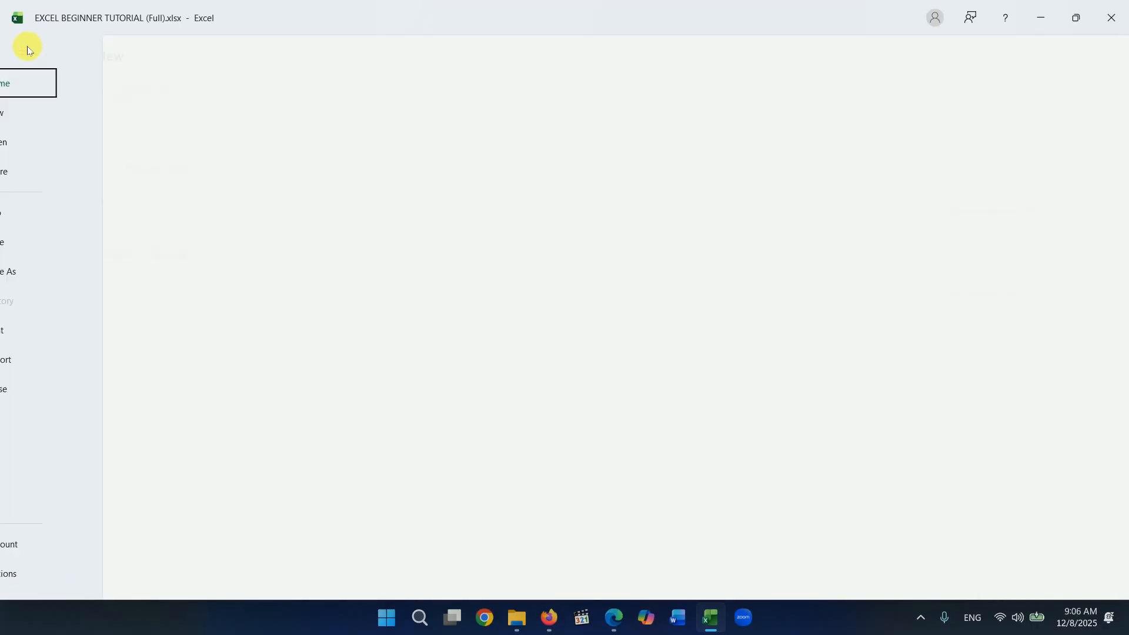
{"action": "left_click", "coordinate": [41, 328]}
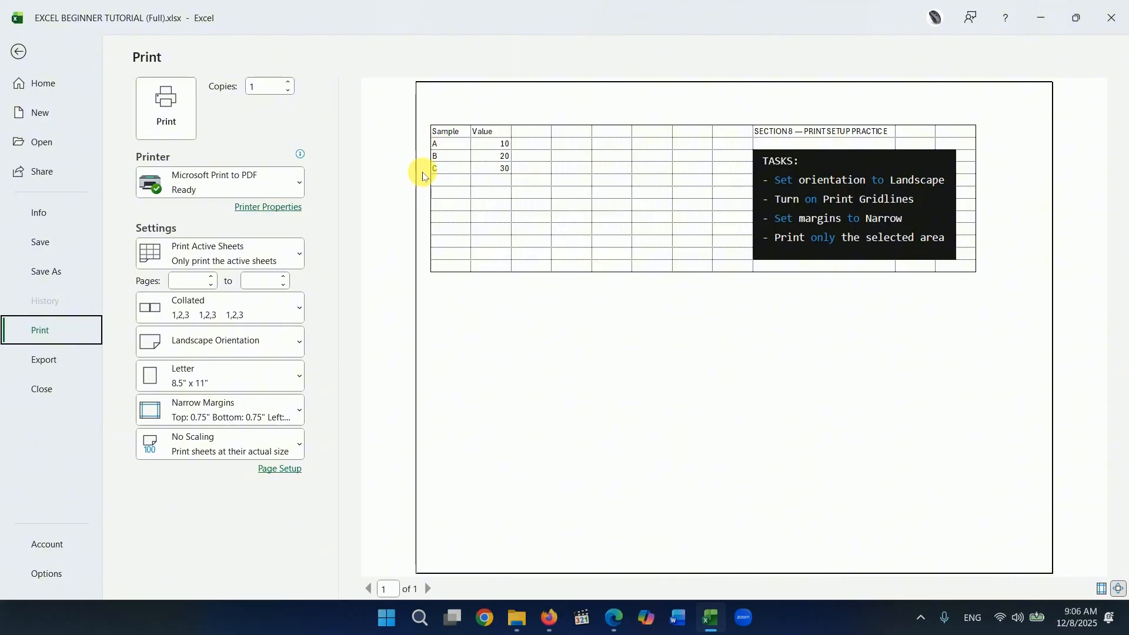
Switch the print margins to Normal for comparison, restore Narrow, and return to the sheet.
{"action": "left_click", "coordinate": [295, 411]}
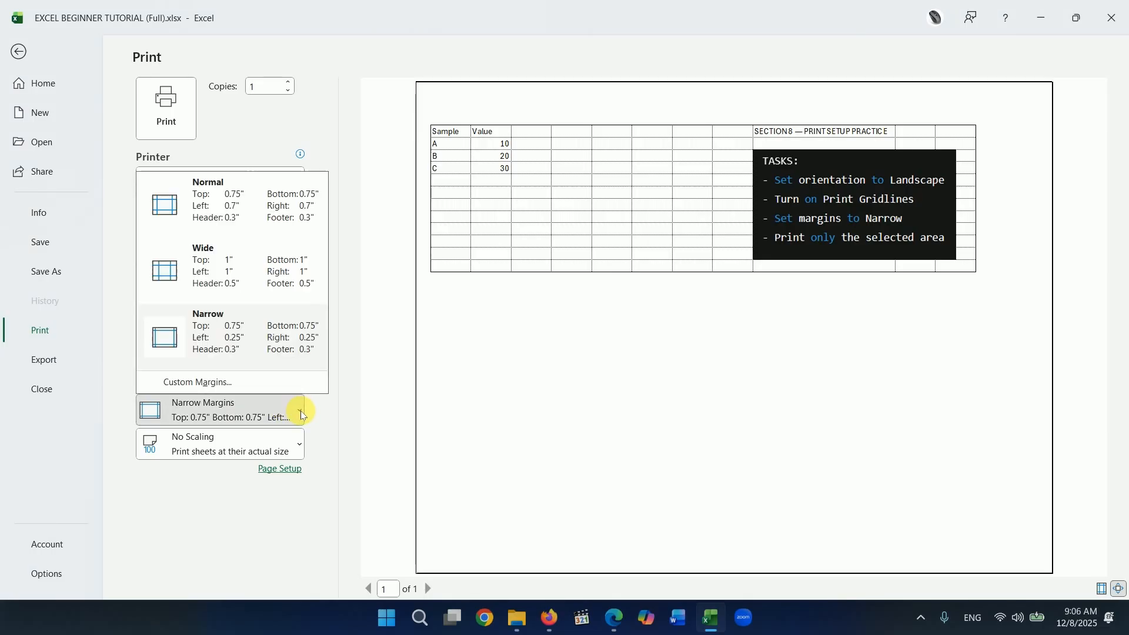
{"action": "left_click", "coordinate": [233, 221]}
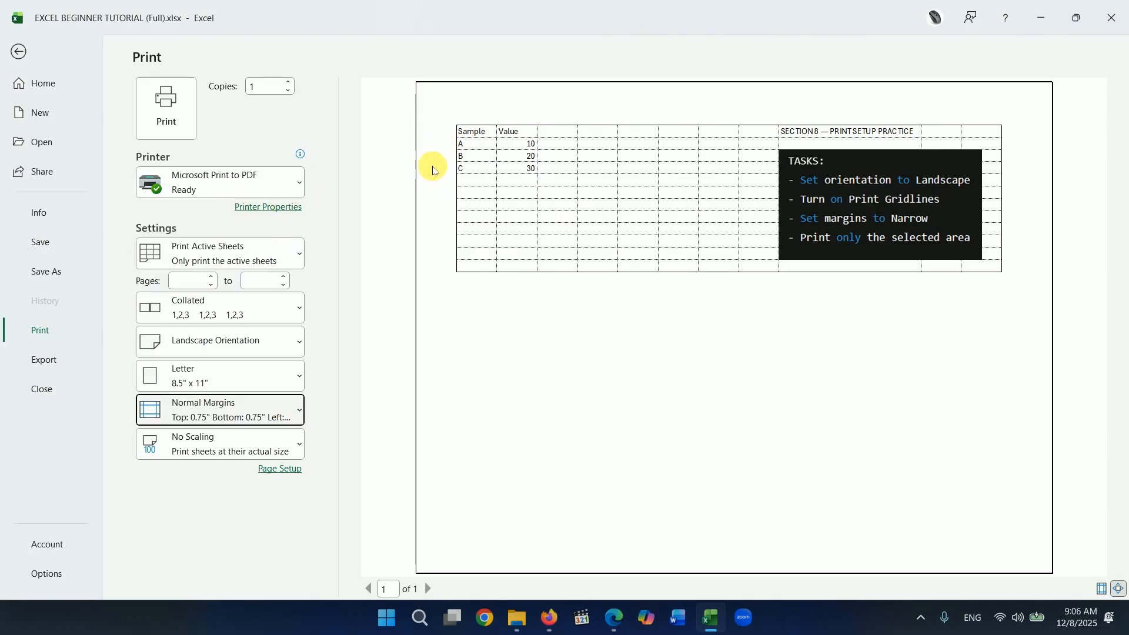
{"action": "left_click", "coordinate": [293, 414]}
{"action": "left_click", "coordinate": [213, 326]}
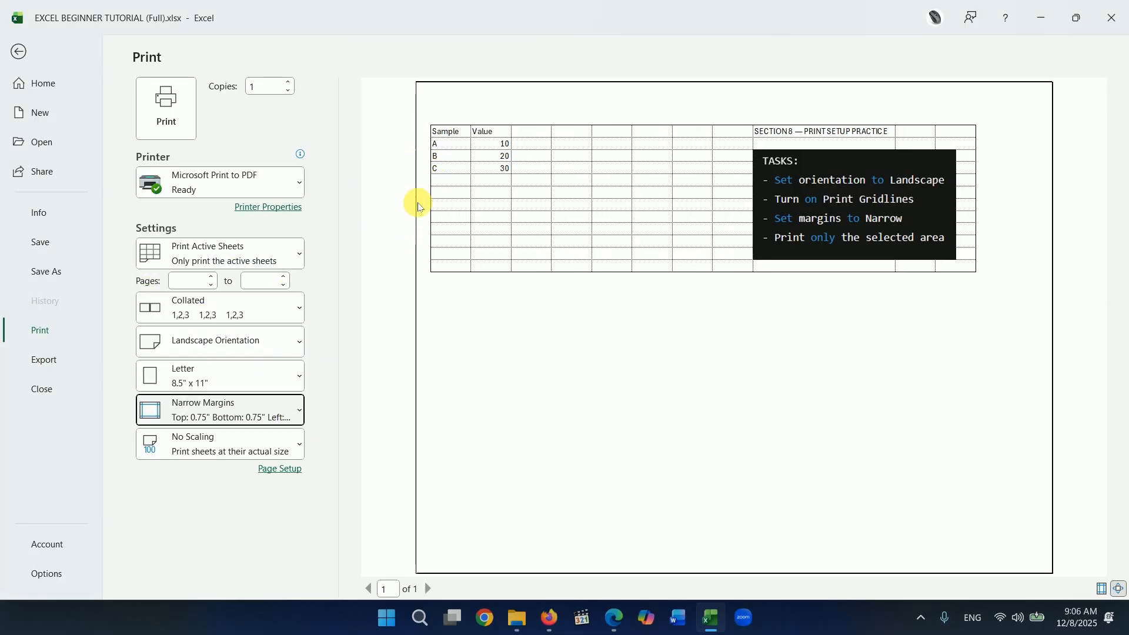
{"action": "left_click", "coordinate": [34, 56]}
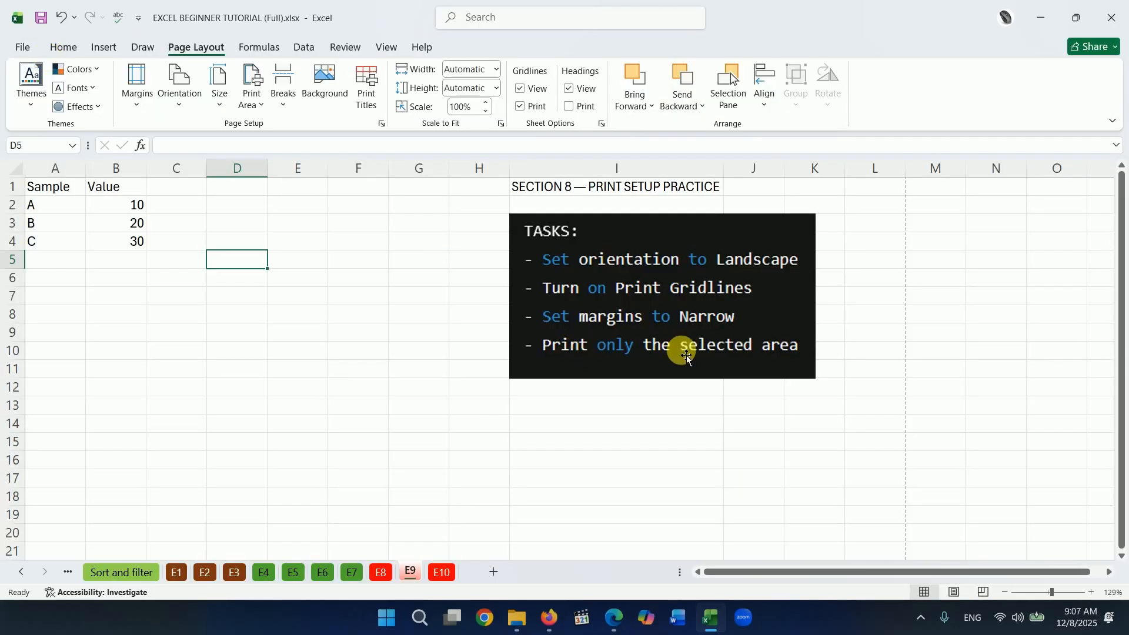
Set the sample table A1:B4 as the sheet's print area.
{"action": "left_click", "coordinate": [632, 407]}
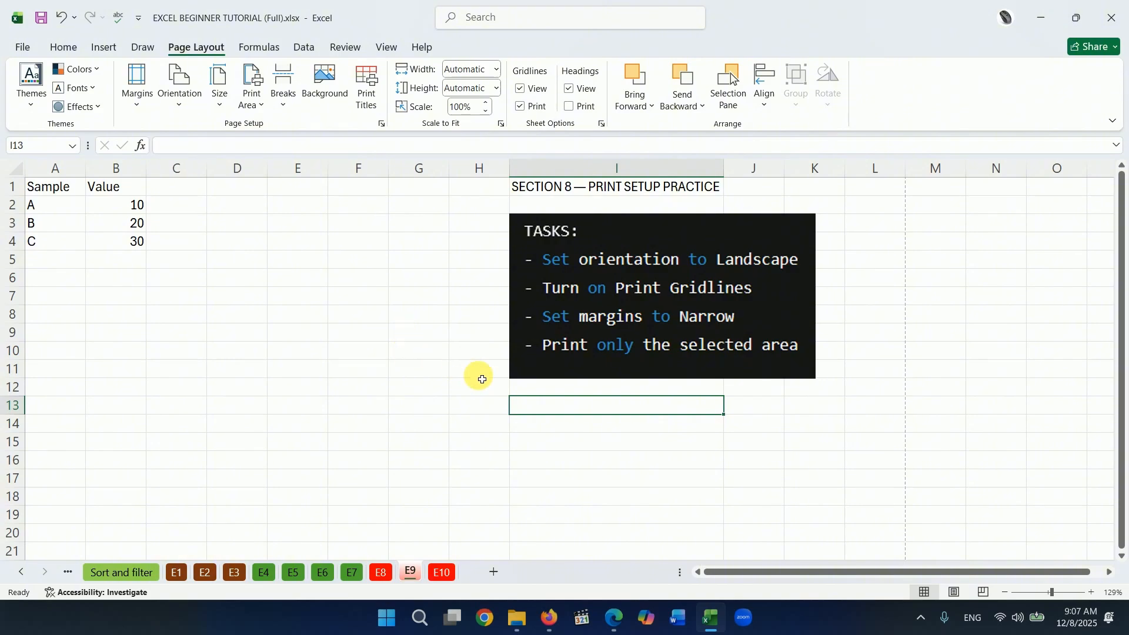
{"action": "left_click", "coordinate": [634, 236]}
{"action": "left_click", "coordinate": [356, 241]}
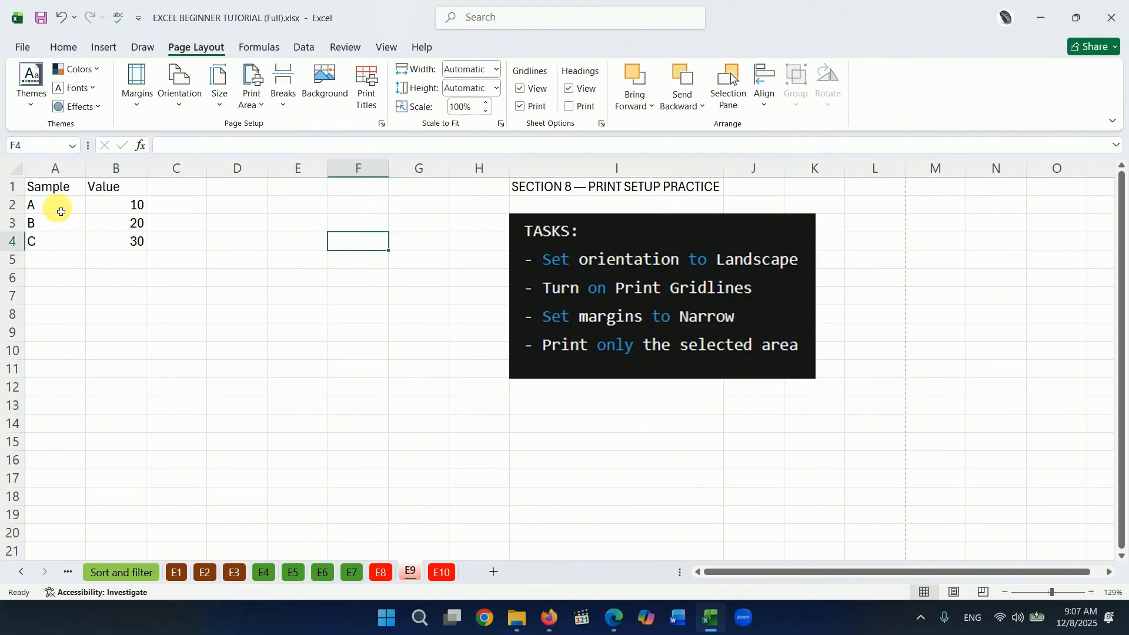
{"action": "left_click_drag", "start_coordinate": [45, 186], "coordinate": [118, 238]}
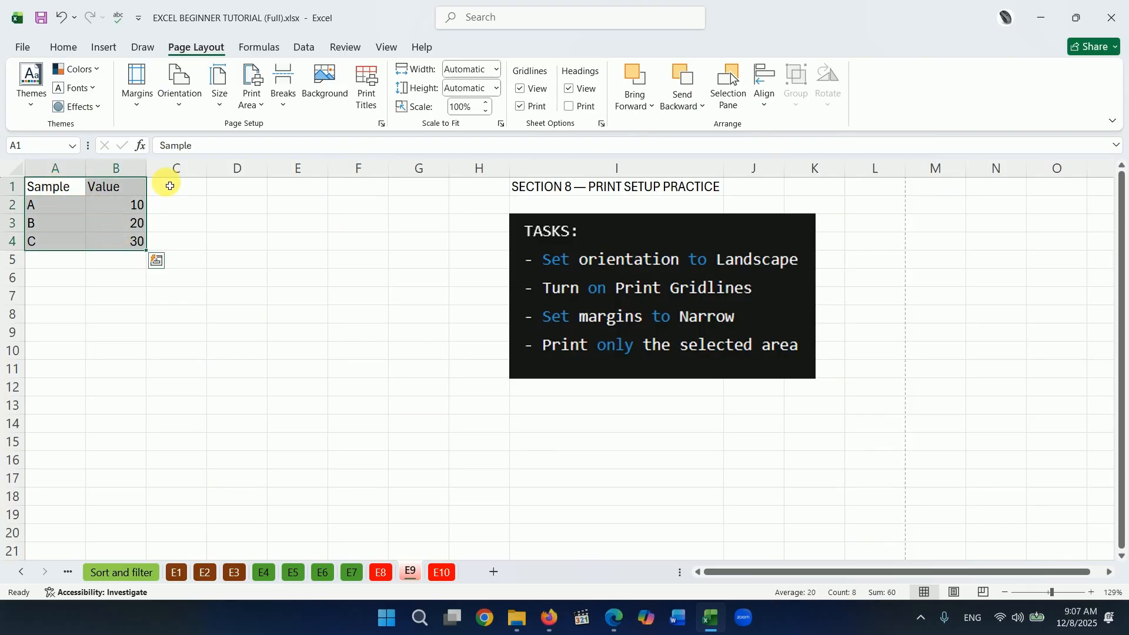
{"action": "left_click", "coordinate": [263, 110]}
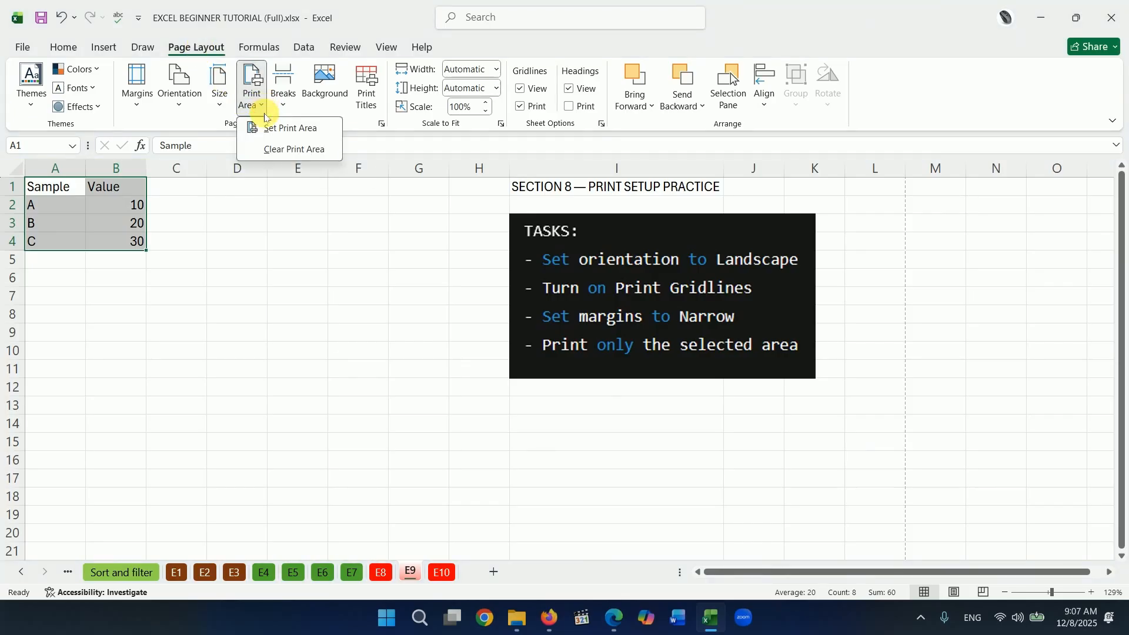
{"action": "left_click", "coordinate": [291, 127]}
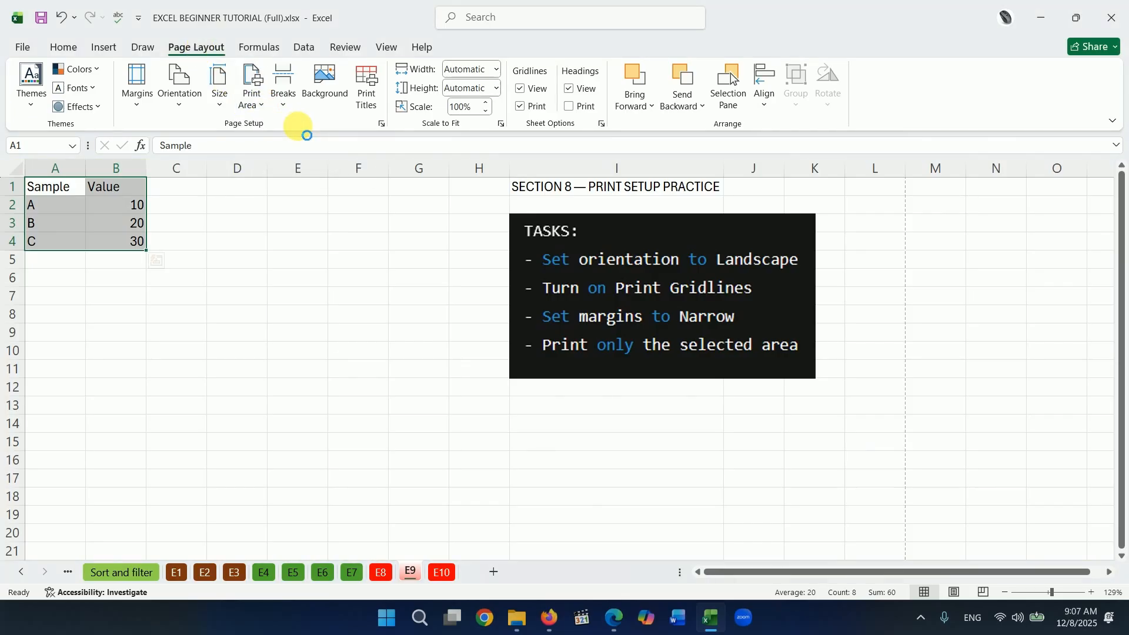
{"action": "left_click", "coordinate": [223, 300]}
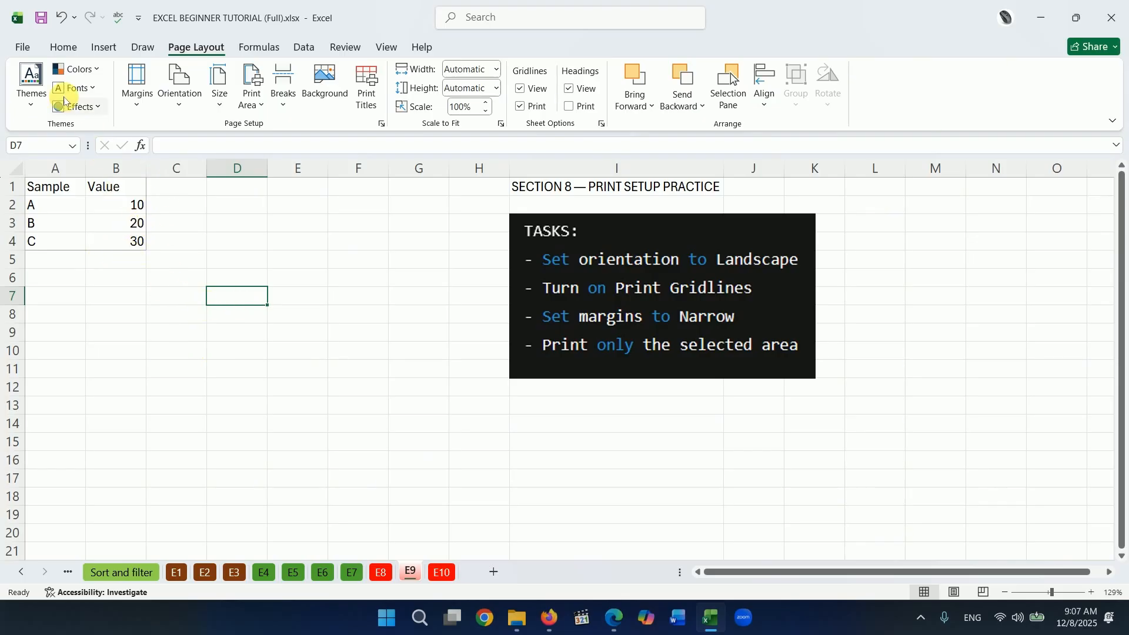
Check the selected print area in the print preview and change the page orientation to Portrait.
{"action": "left_click", "coordinate": [23, 49]}
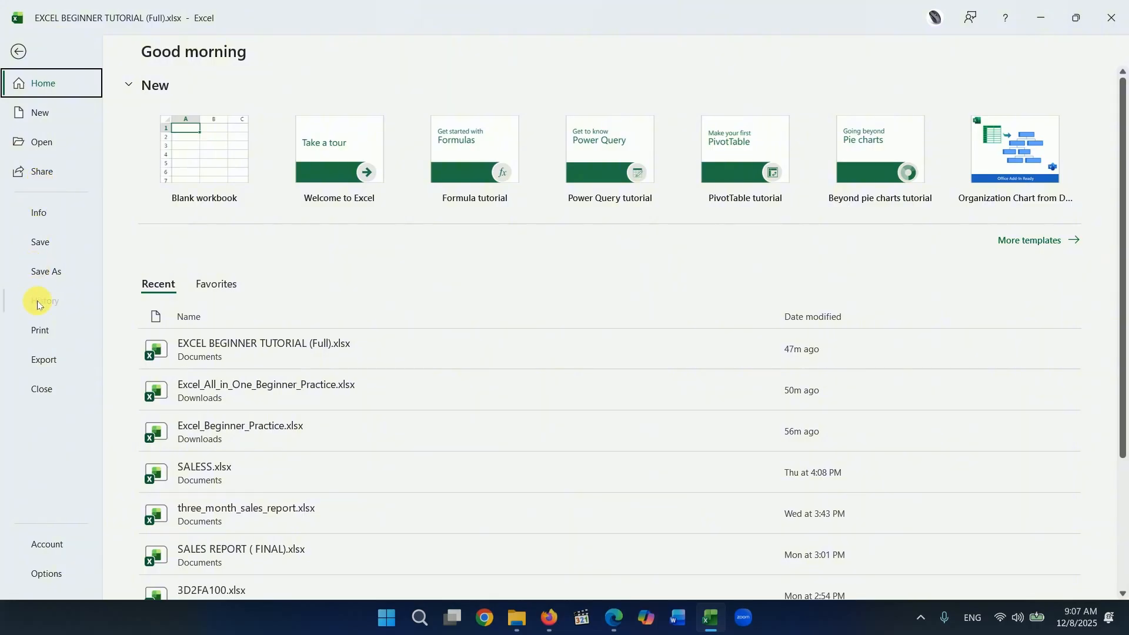
{"action": "left_click", "coordinate": [37, 328]}
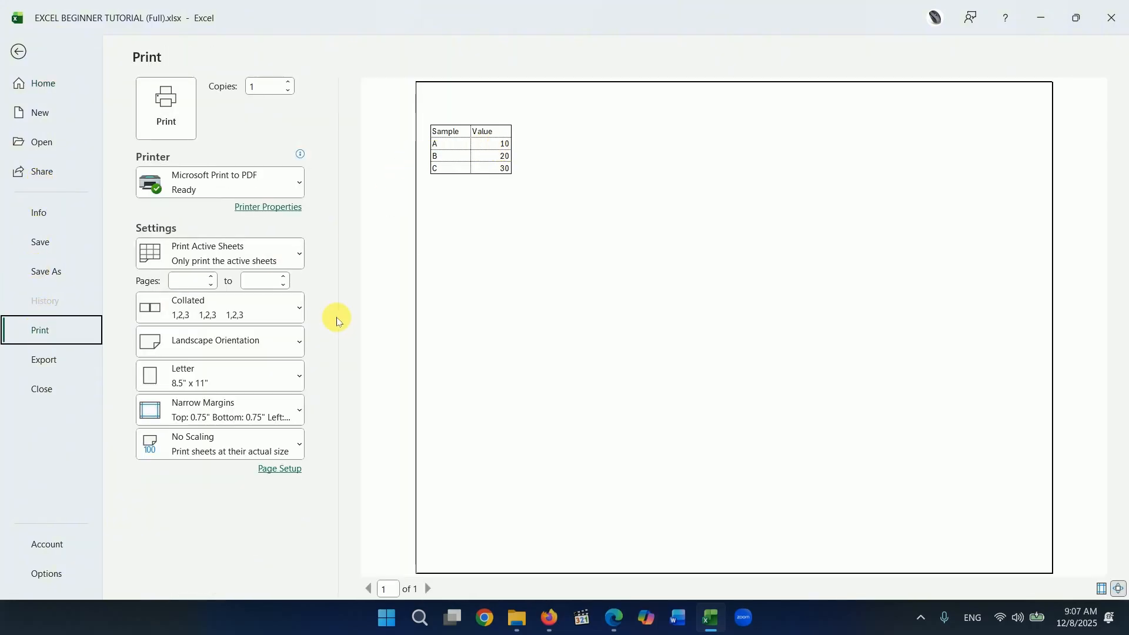
{"action": "left_click", "coordinate": [290, 342]}
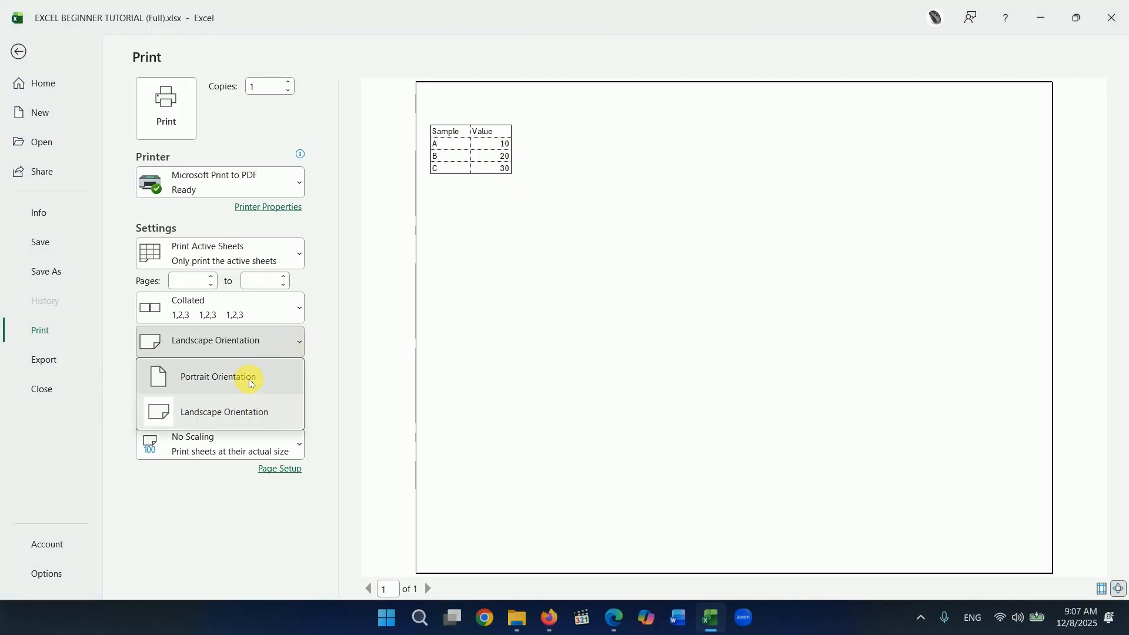
{"action": "left_click", "coordinate": [243, 376]}
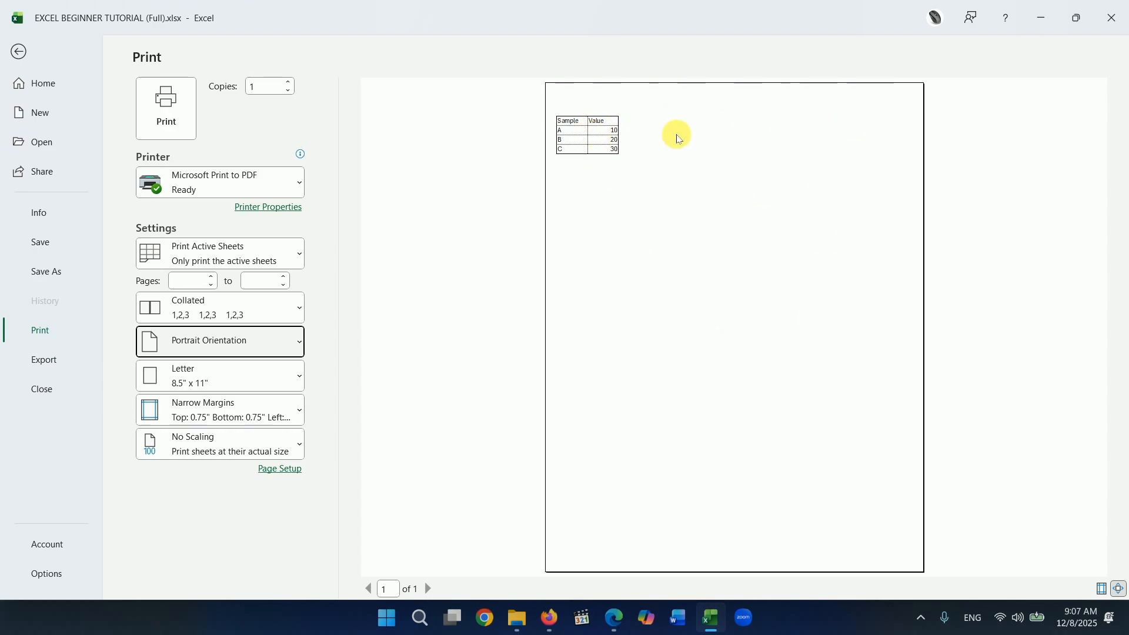
{"action": "key", "text": "Escape"}
Open the monthly budget final project on sheet E10.
{"action": "left_click", "coordinate": [443, 574]}
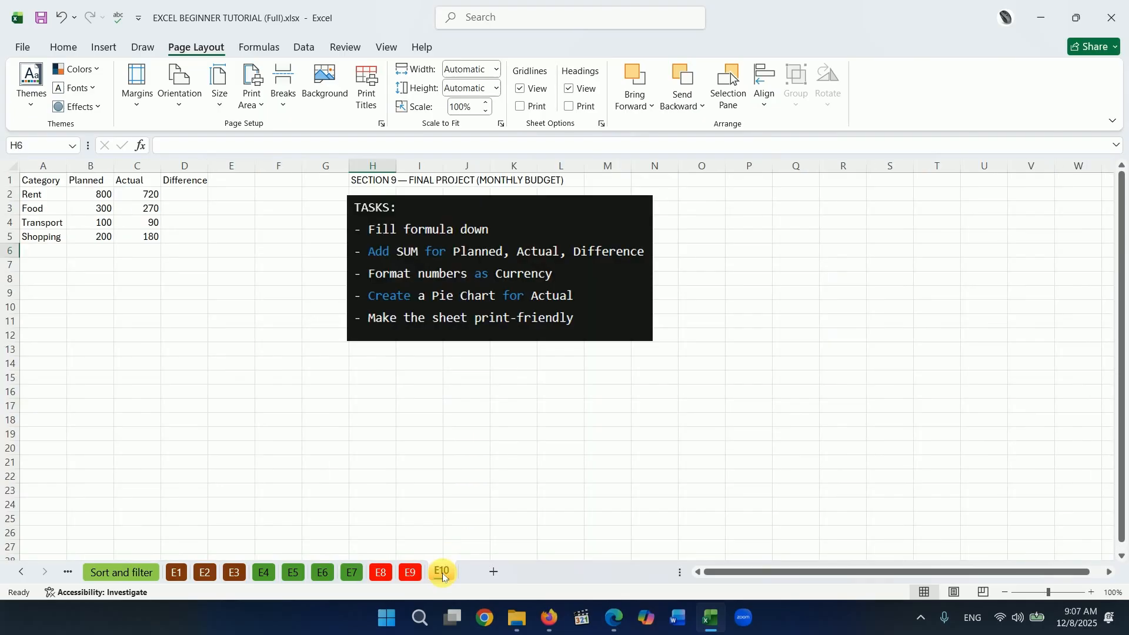
Calculate Rent's difference in D2 by subtracting Actual from Planned with the formula =B2-C2.
{"action": "left_click", "coordinate": [611, 452]}
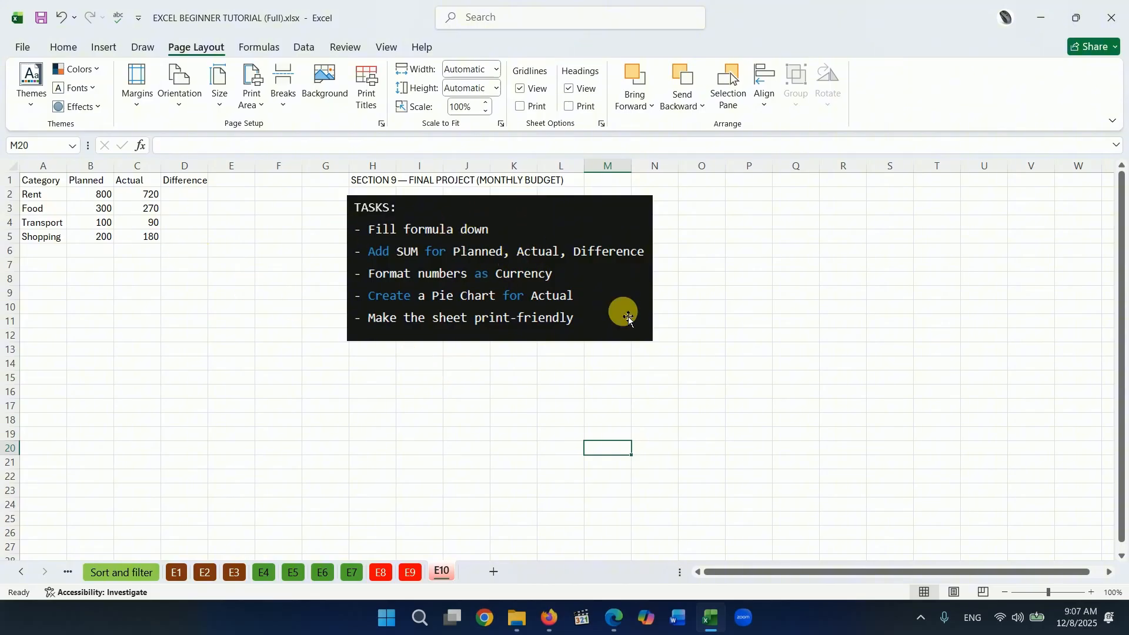
{"action": "left_click_drag", "start_coordinate": [1046, 595], "coordinate": [1053, 593]}
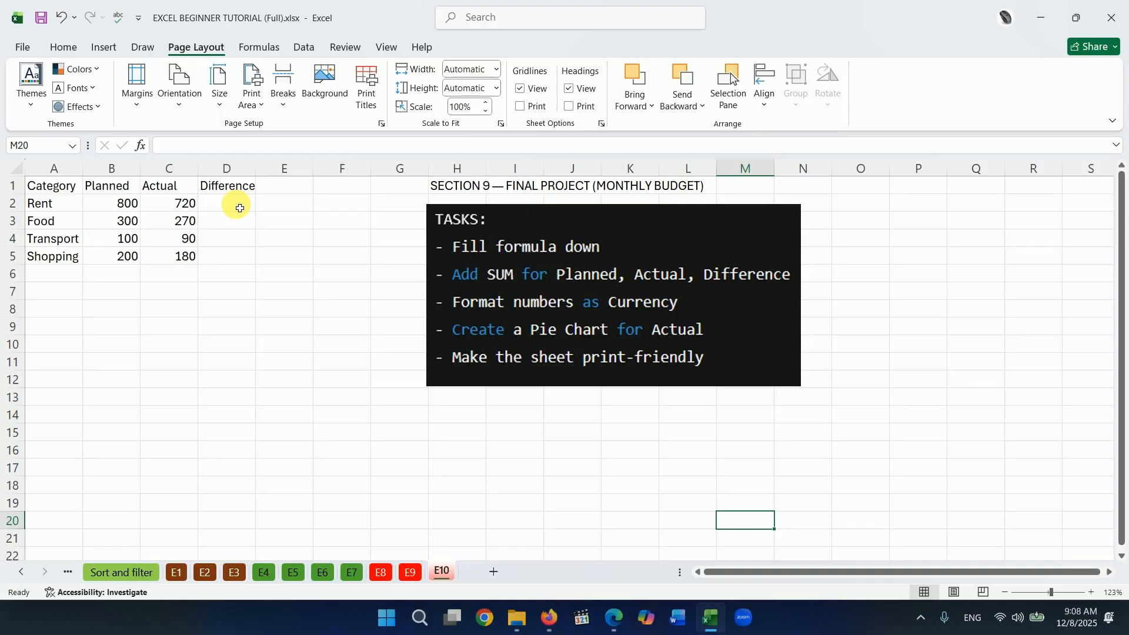
{"action": "left_click", "coordinate": [126, 206]}
{"action": "left_click", "coordinate": [162, 204]}
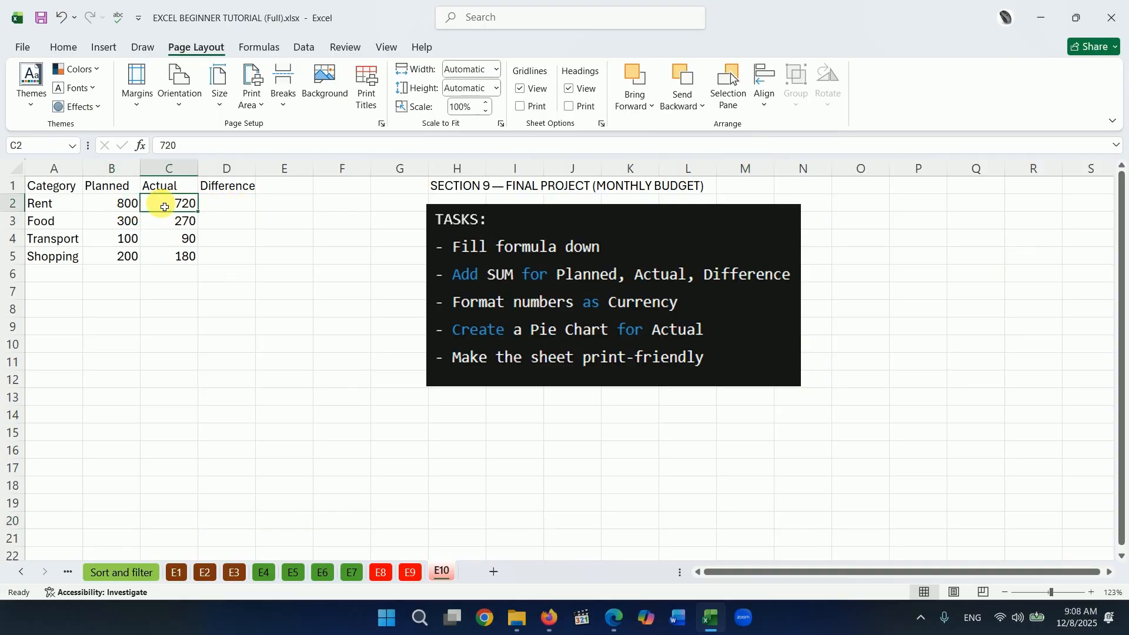
{"action": "left_click", "coordinate": [223, 203]}
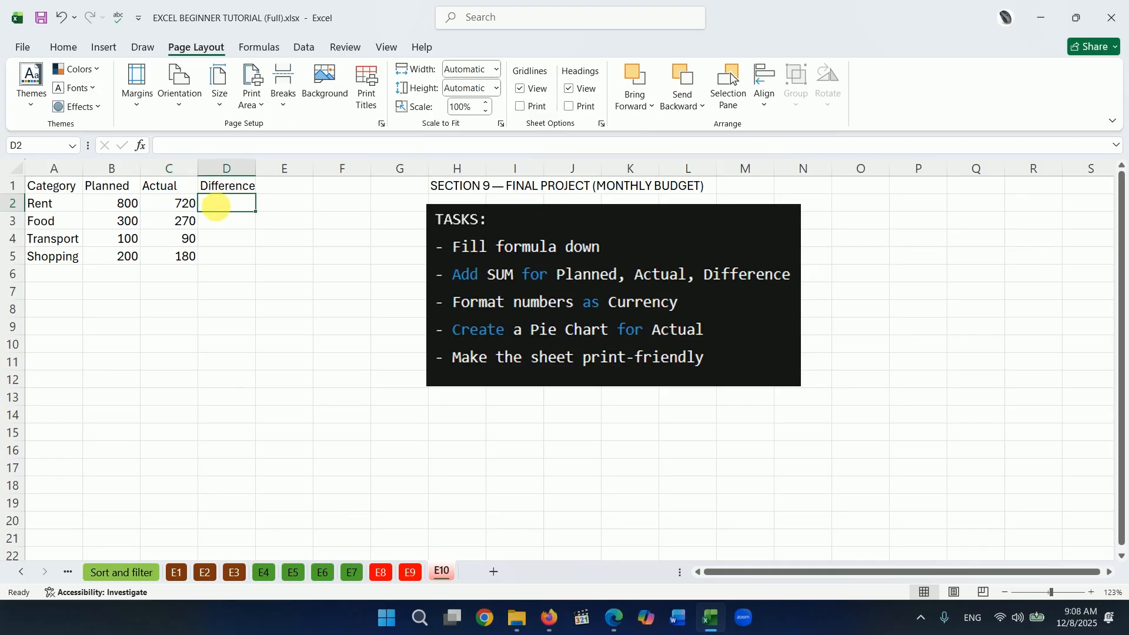
{"action": "type", "text": "="}
{"action": "left_click", "coordinate": [124, 206]}
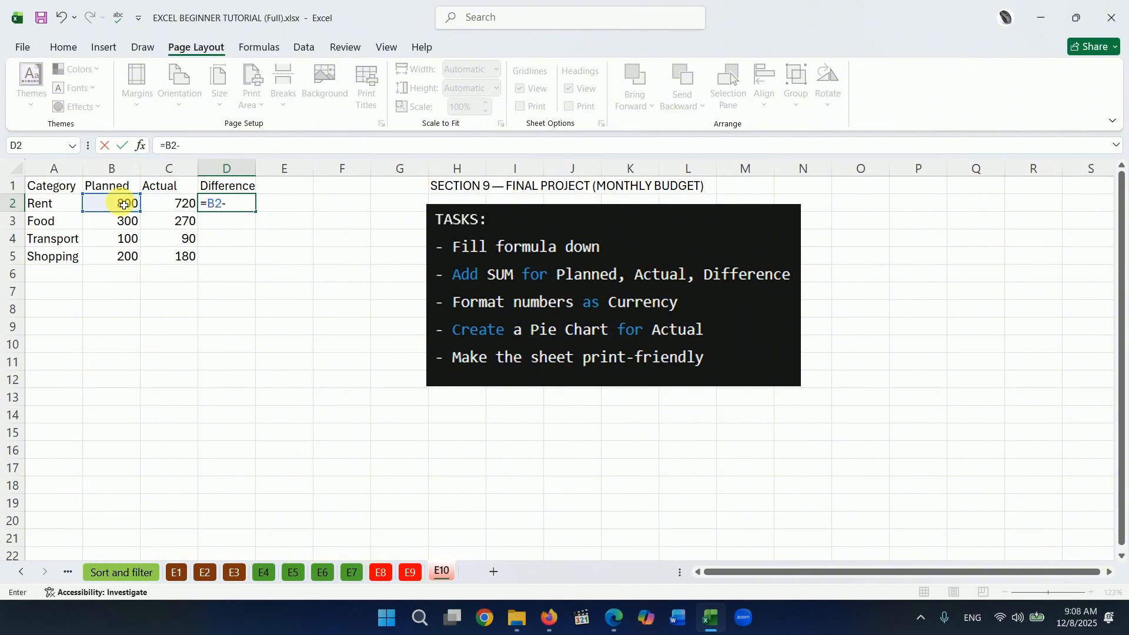
{"action": "type", "text": "-"}
{"action": "left_click", "coordinate": [179, 204]}
{"action": "key", "text": "Return"}
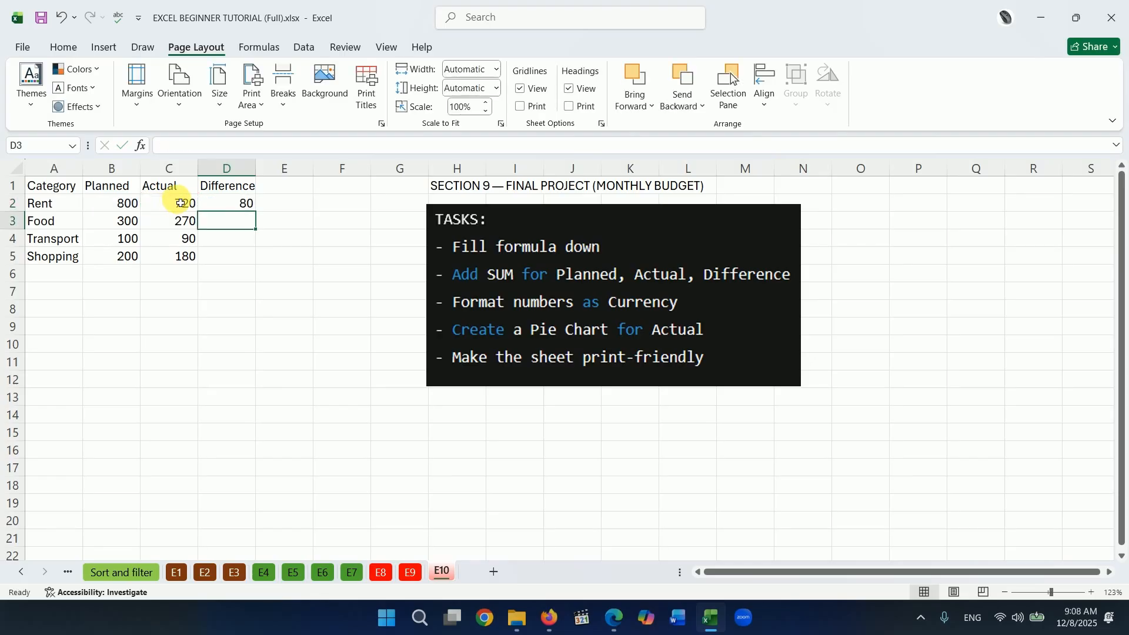
Fill the Difference formula from D2 down to D5 for the remaining categories.
{"action": "left_click", "coordinate": [244, 204]}
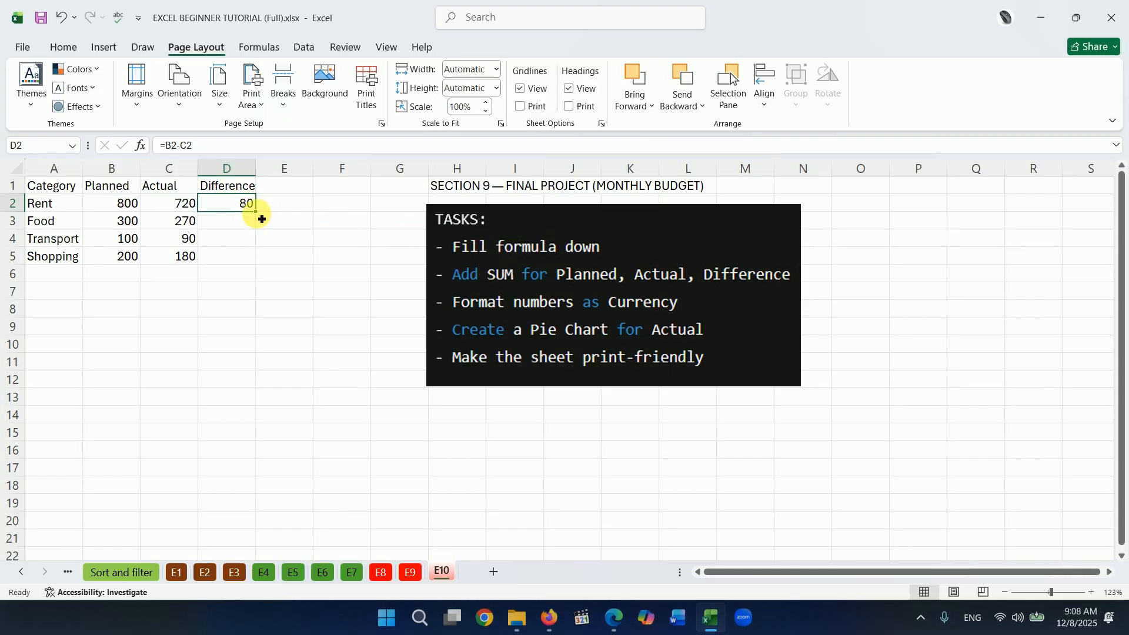
{"action": "left_click_drag", "start_coordinate": [257, 219], "coordinate": [253, 264]}
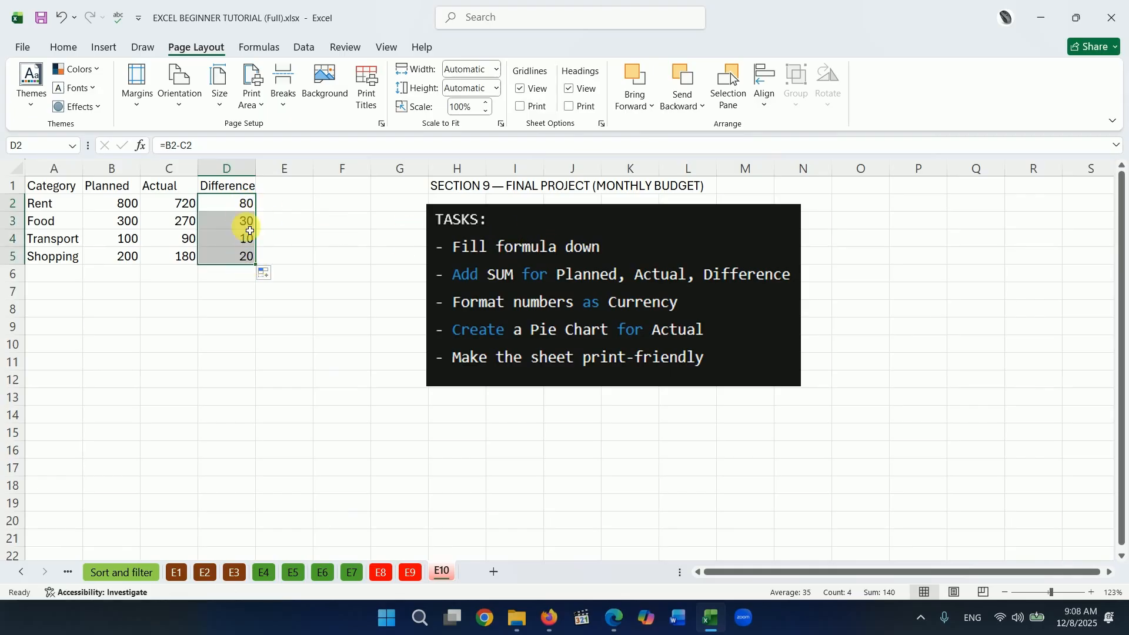
{"action": "left_click", "coordinate": [248, 292]}
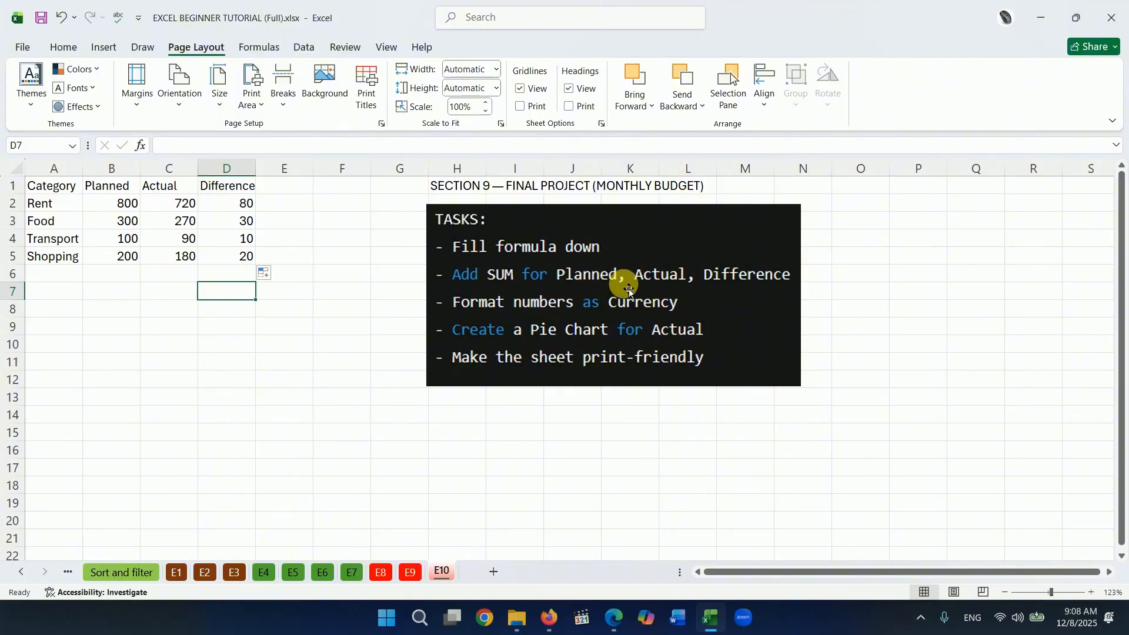
Enter the label Total in A6 beneath the budget categories.
{"action": "left_click", "coordinate": [64, 278]}
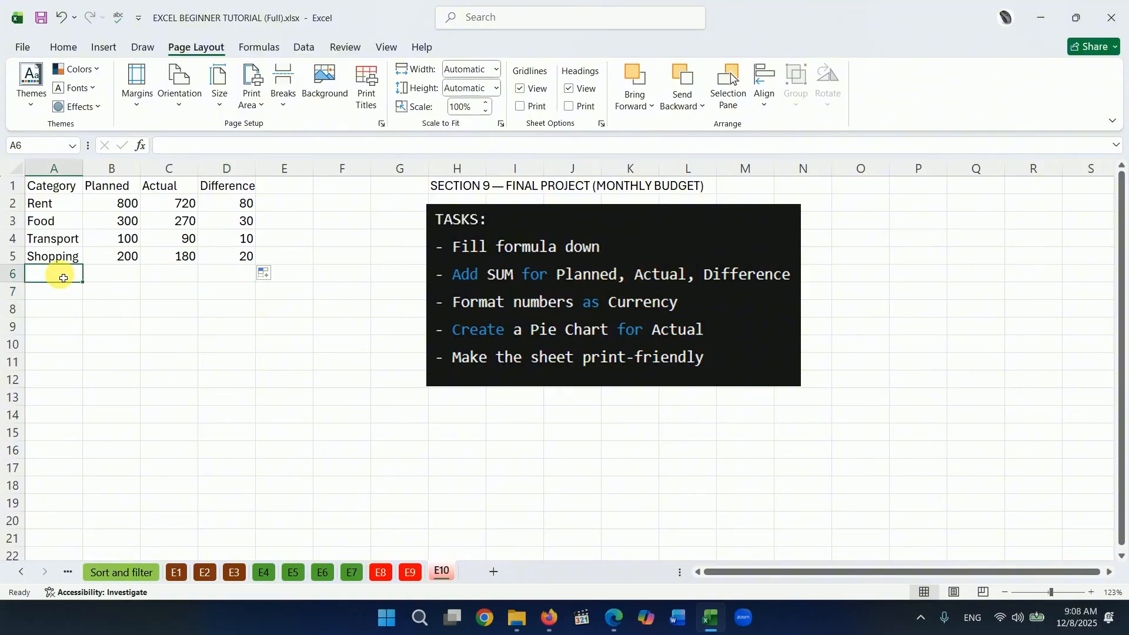
{"action": "left_click", "coordinate": [1054, 593]}
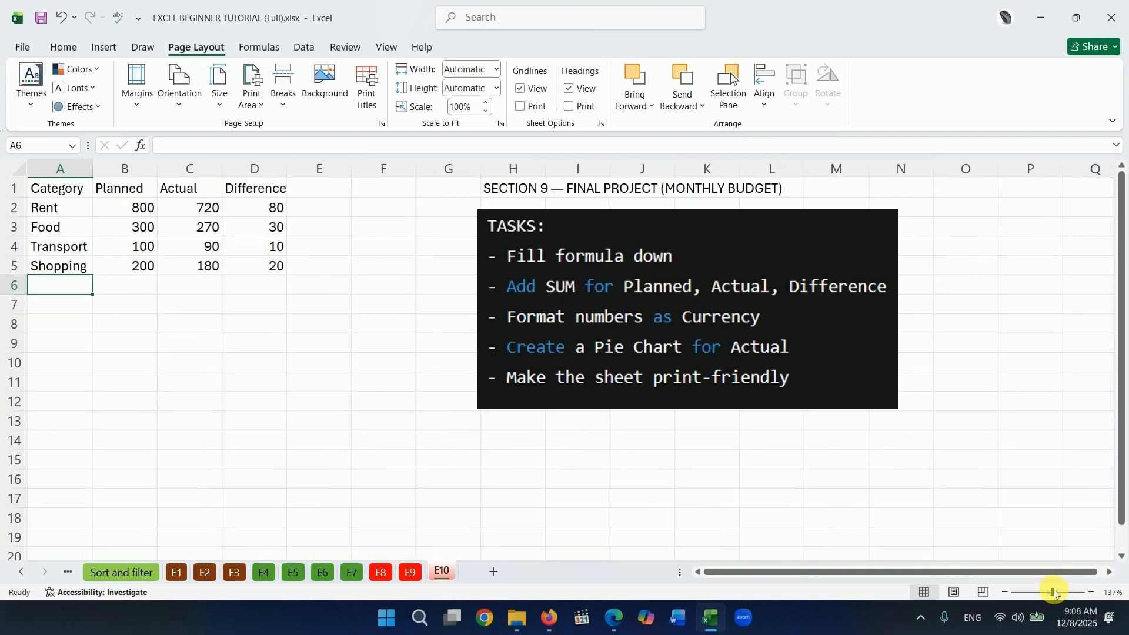
{"action": "left_click", "coordinate": [67, 287]}
{"action": "type", "text": "Total"}
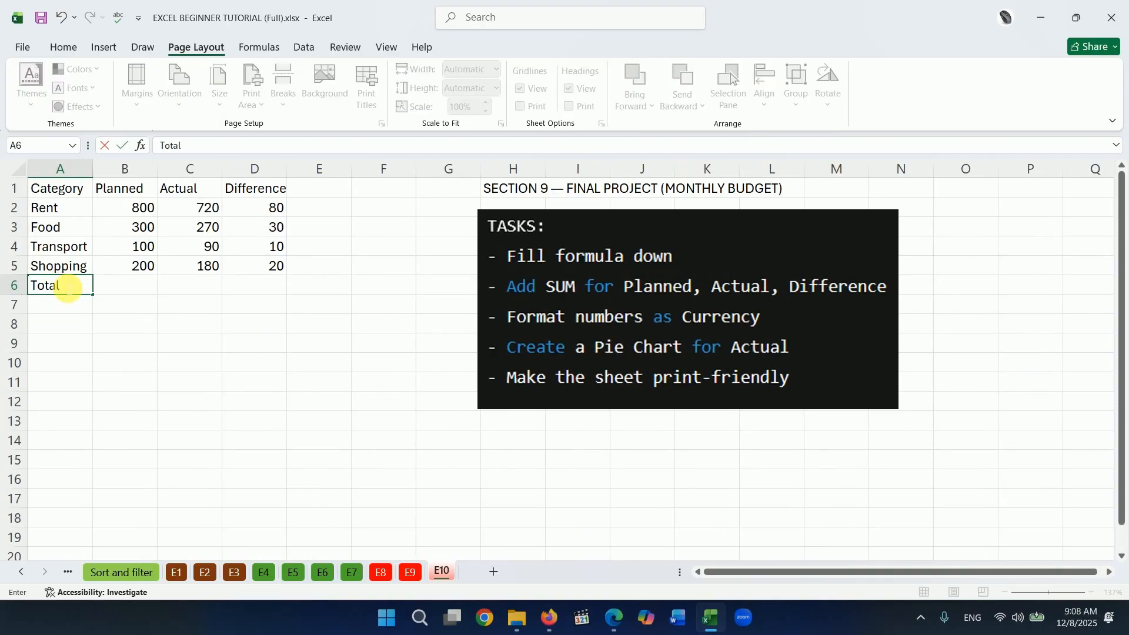
Total the Planned amounts in B6 with the formula =SUM(B2:B5).
{"action": "left_click", "coordinate": [119, 290]}
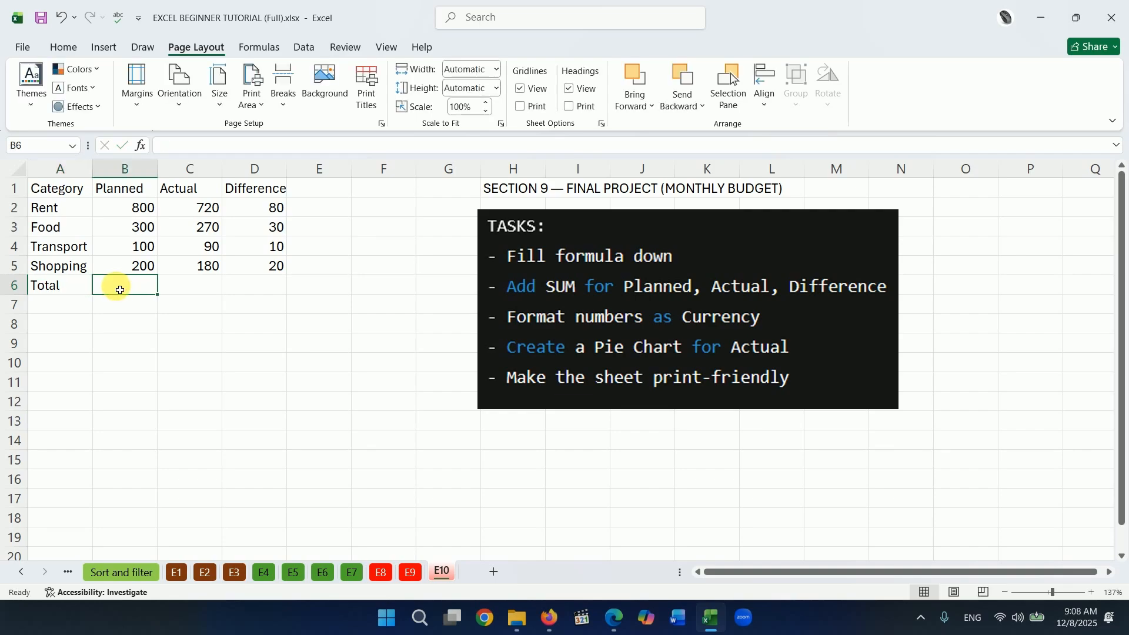
{"action": "type", "text": "=sum"}
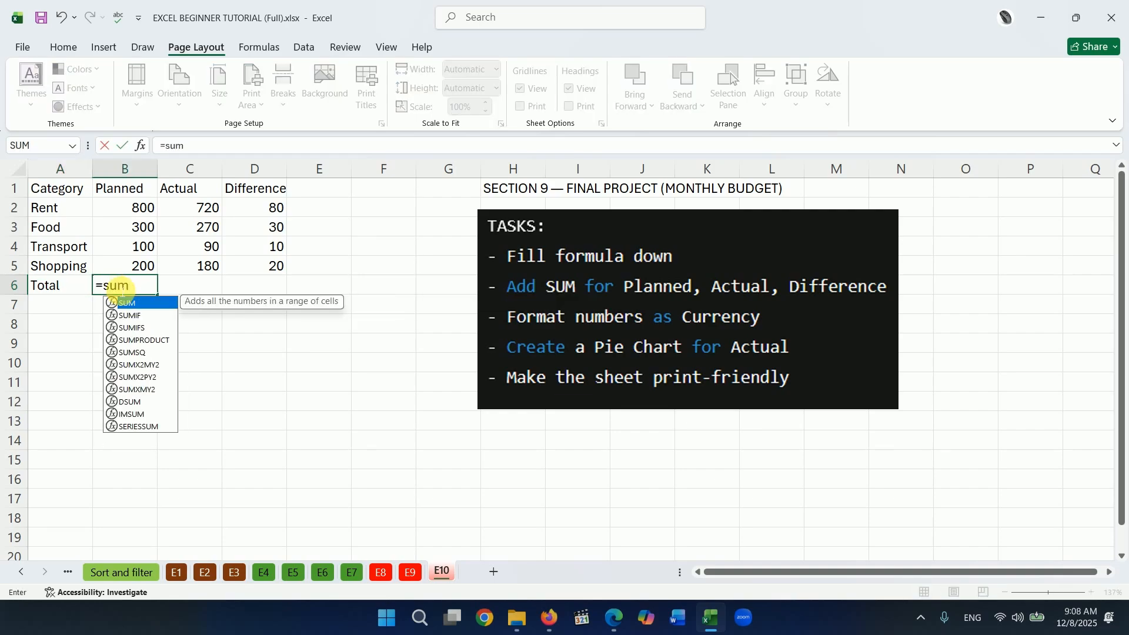
{"action": "type", "text": "("}
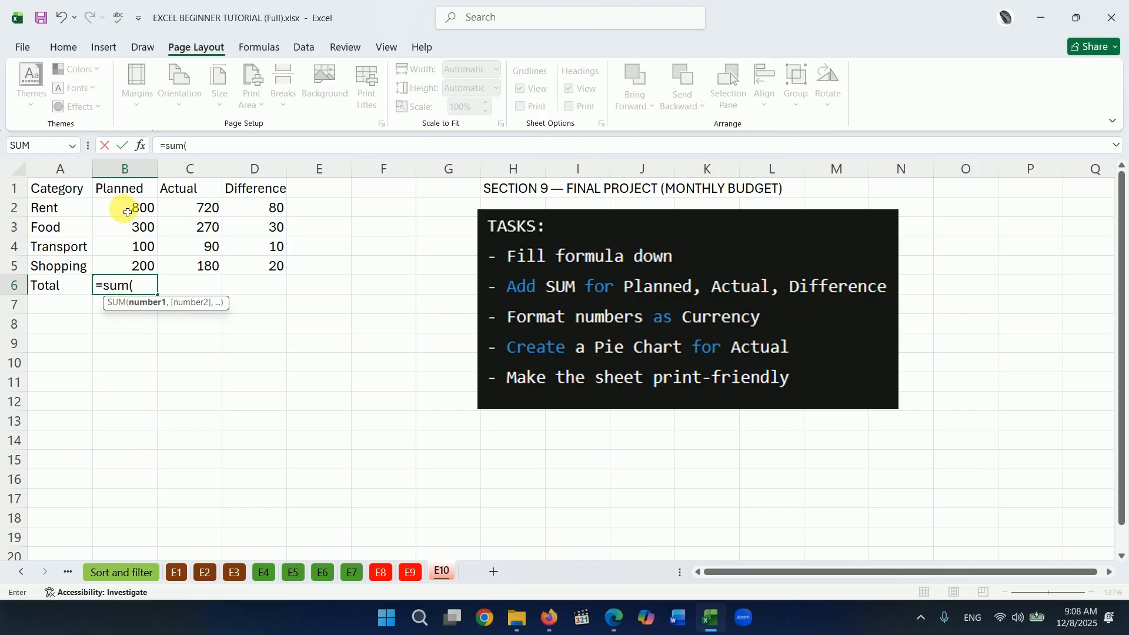
{"action": "left_click_drag", "start_coordinate": [120, 213], "coordinate": [127, 265]}
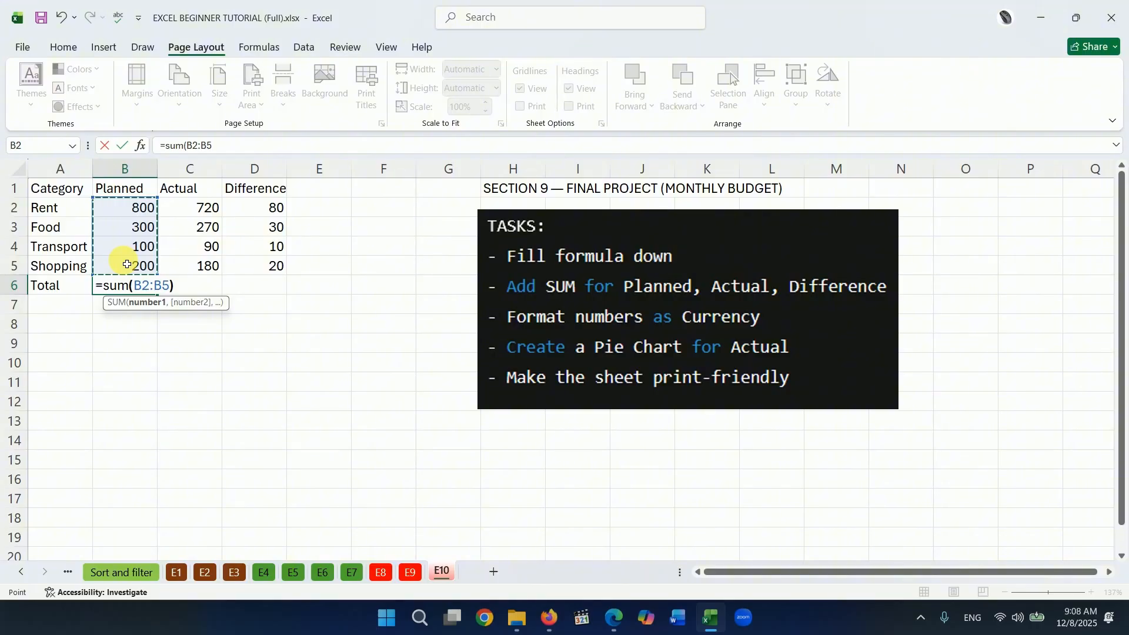
{"action": "type", "text": ")"}
{"action": "key", "text": "Return"}
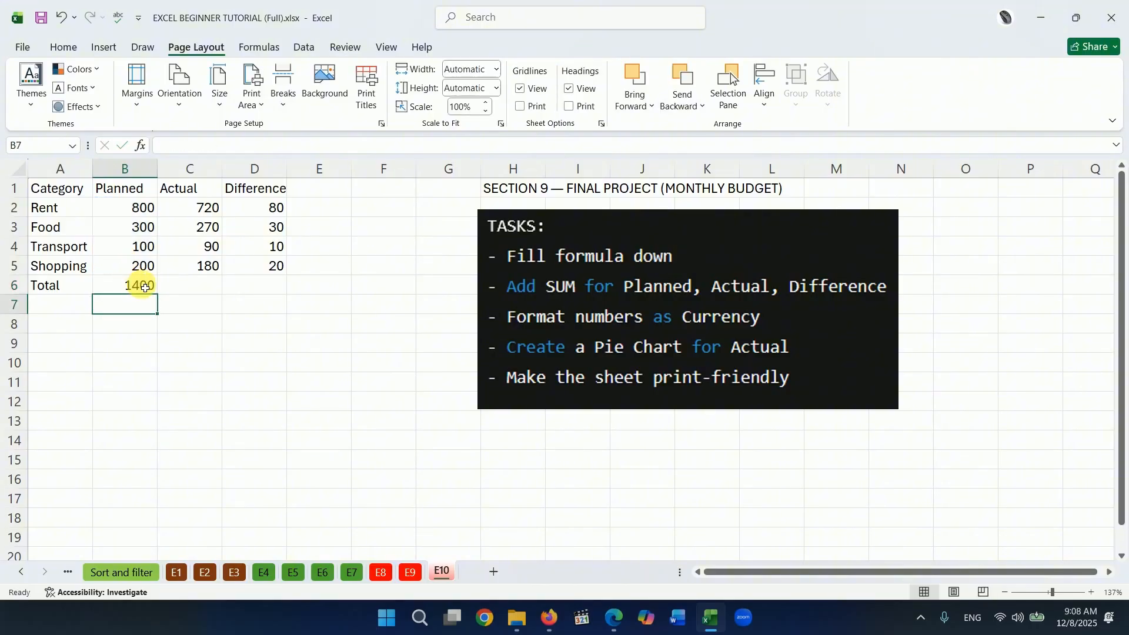
Fill the SUM formula from B6 across to C6 and D6 and check the formula in each total cell.
{"action": "left_click", "coordinate": [183, 287]}
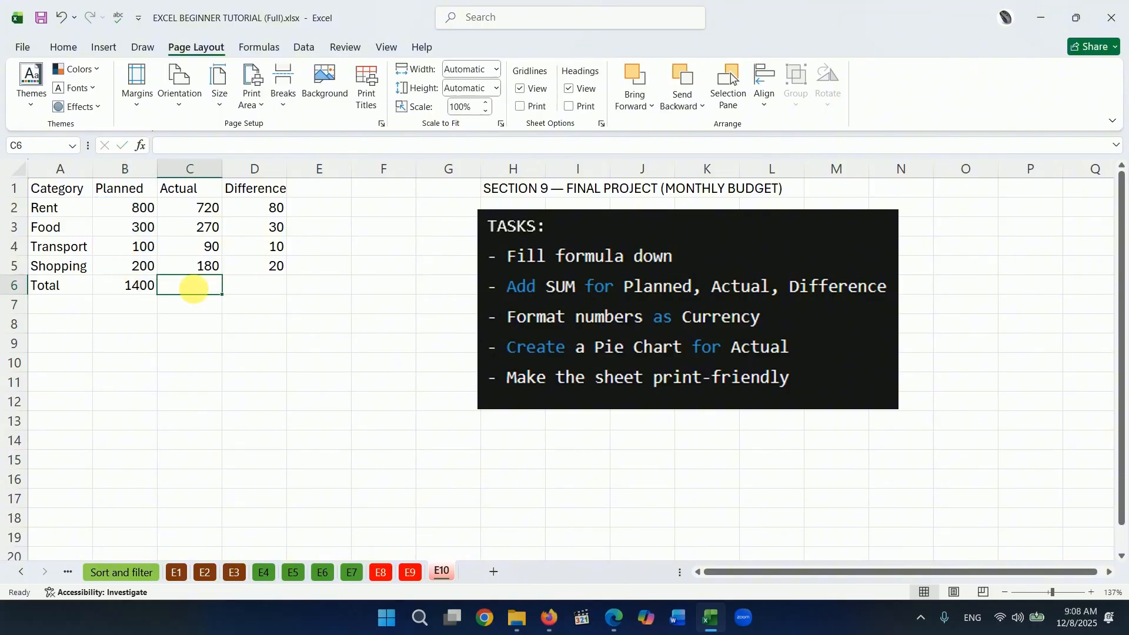
{"action": "left_click", "coordinate": [147, 292]}
{"action": "left_click_drag", "start_coordinate": [163, 300], "coordinate": [268, 298]}
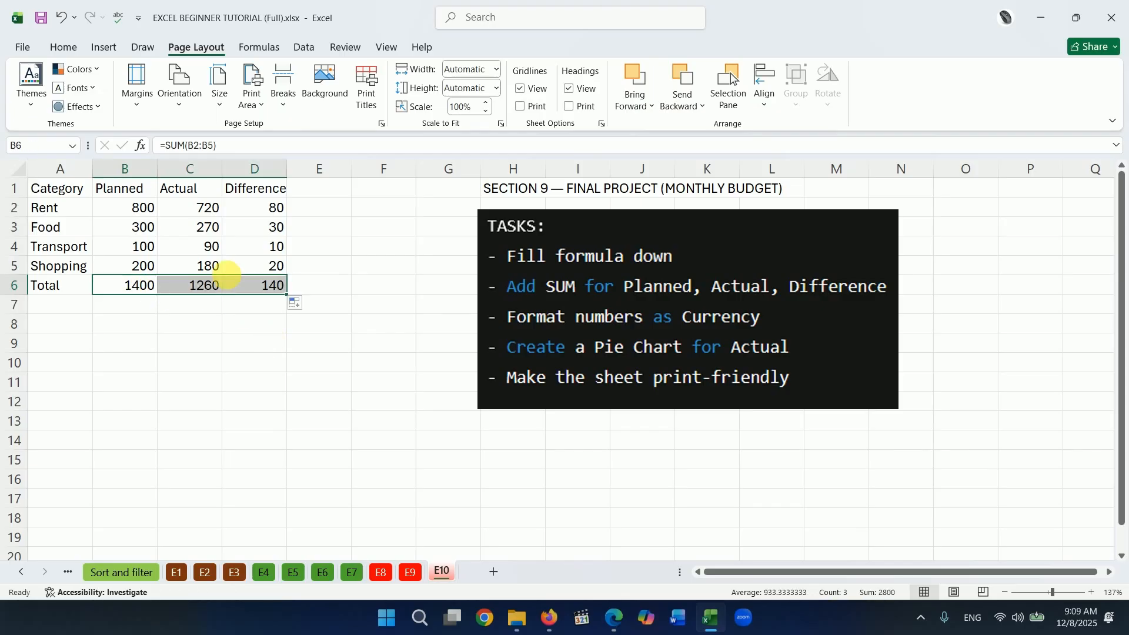
{"action": "left_click", "coordinate": [147, 288]}
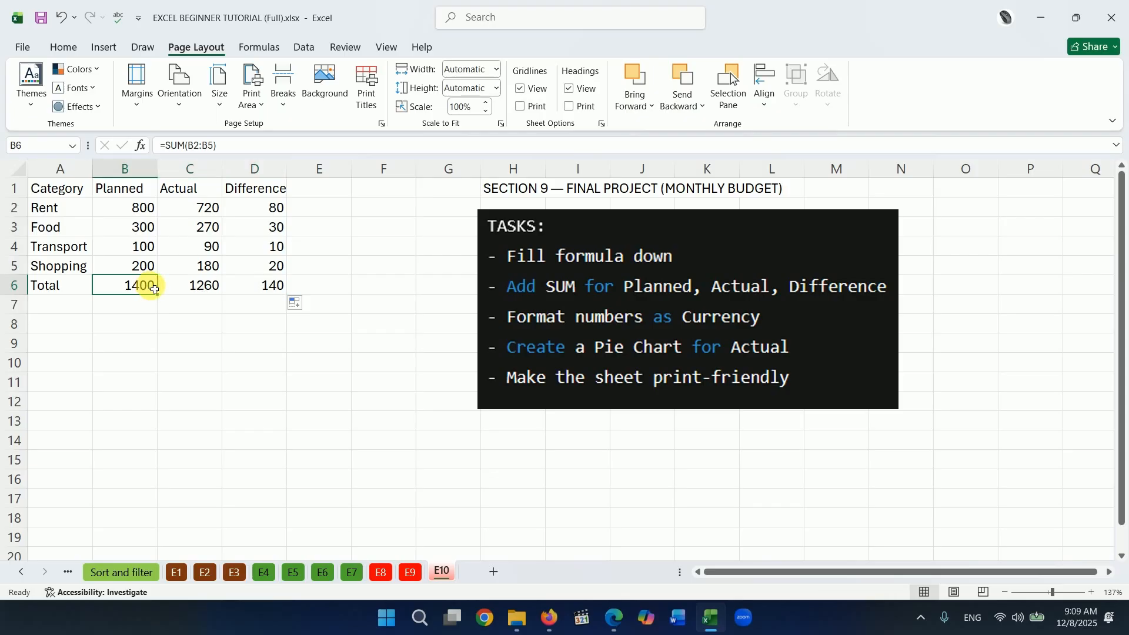
{"action": "left_click", "coordinate": [197, 286]}
{"action": "left_click", "coordinate": [272, 288]}
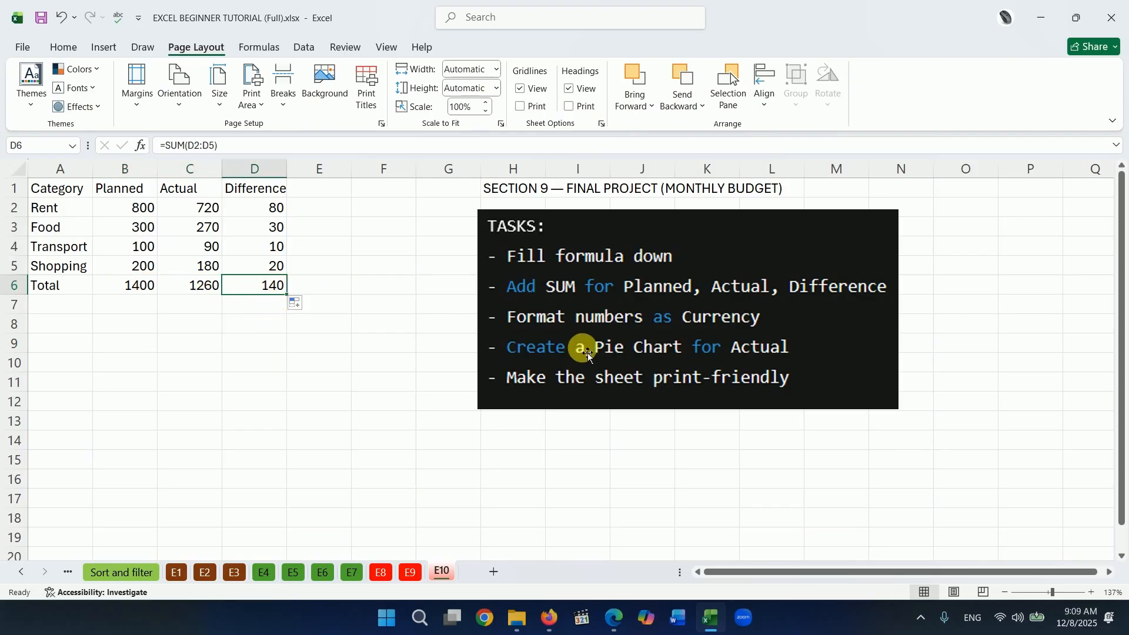
{"action": "left_click", "coordinate": [260, 367]}
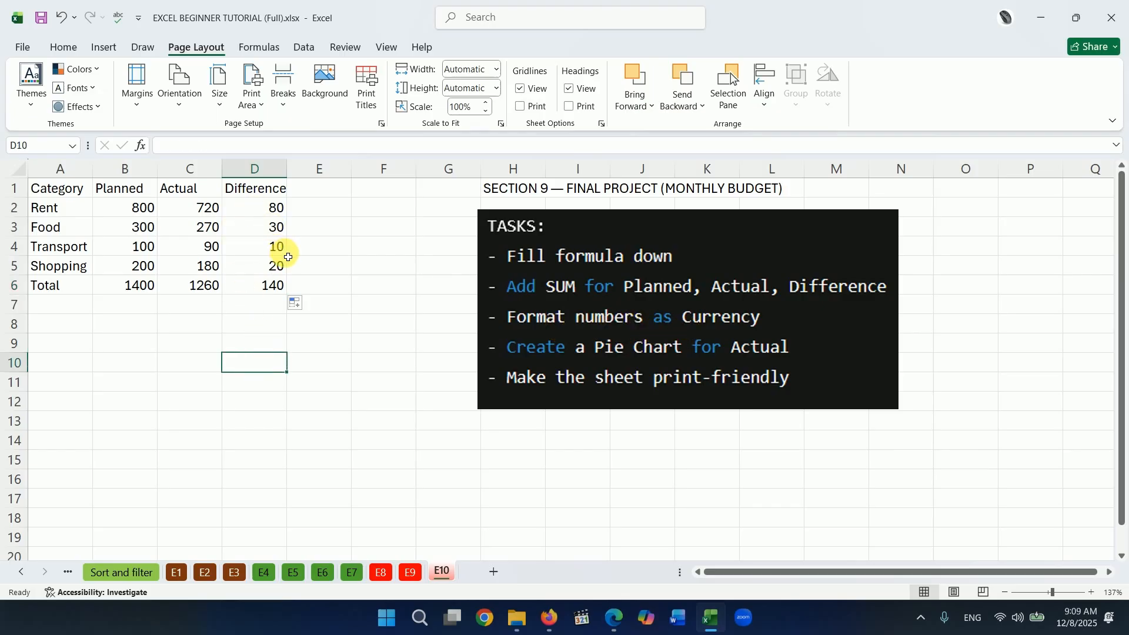
Format the budget amounts and totals in B2:D6 as Currency with no decimal places.
{"action": "left_click_drag", "start_coordinate": [123, 214], "coordinate": [279, 283]}
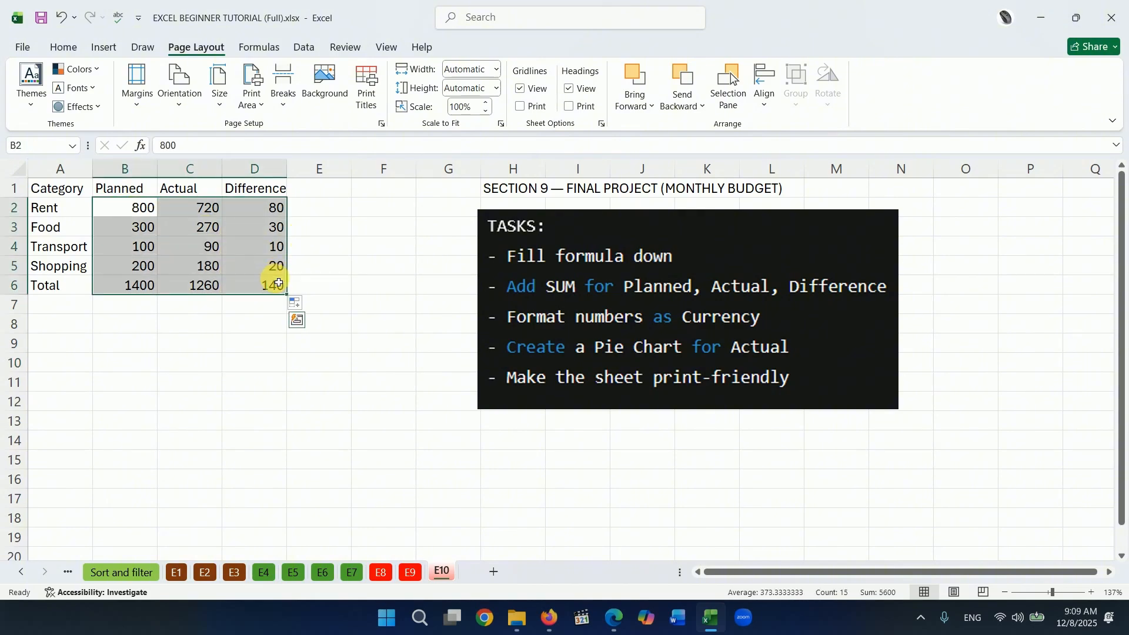
{"action": "left_click", "coordinate": [63, 48]}
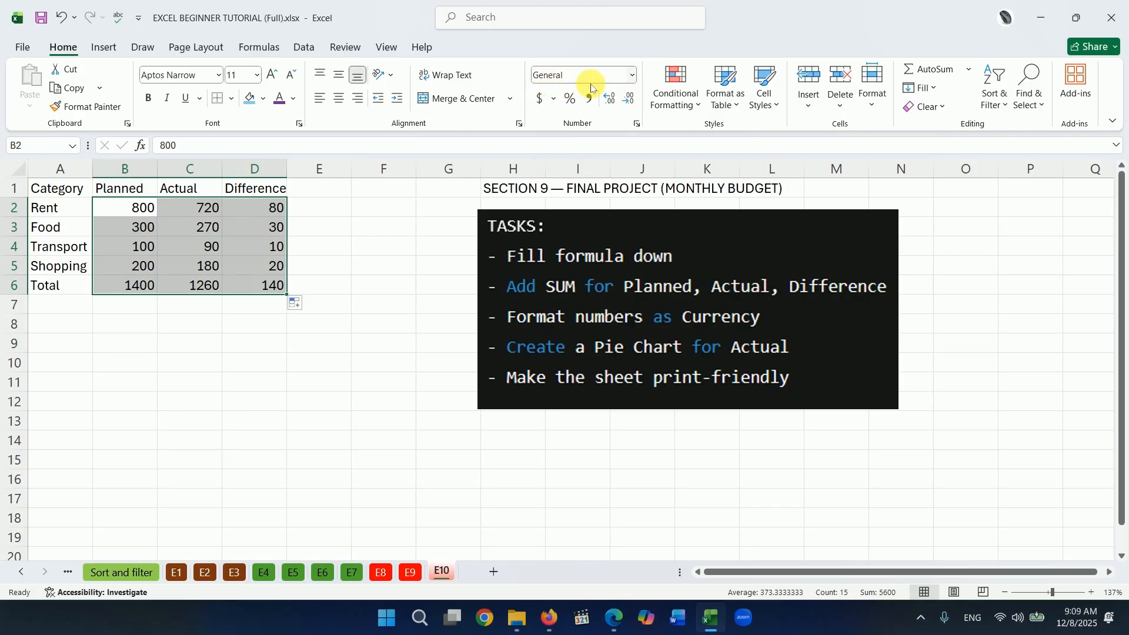
{"action": "left_click", "coordinate": [632, 75]}
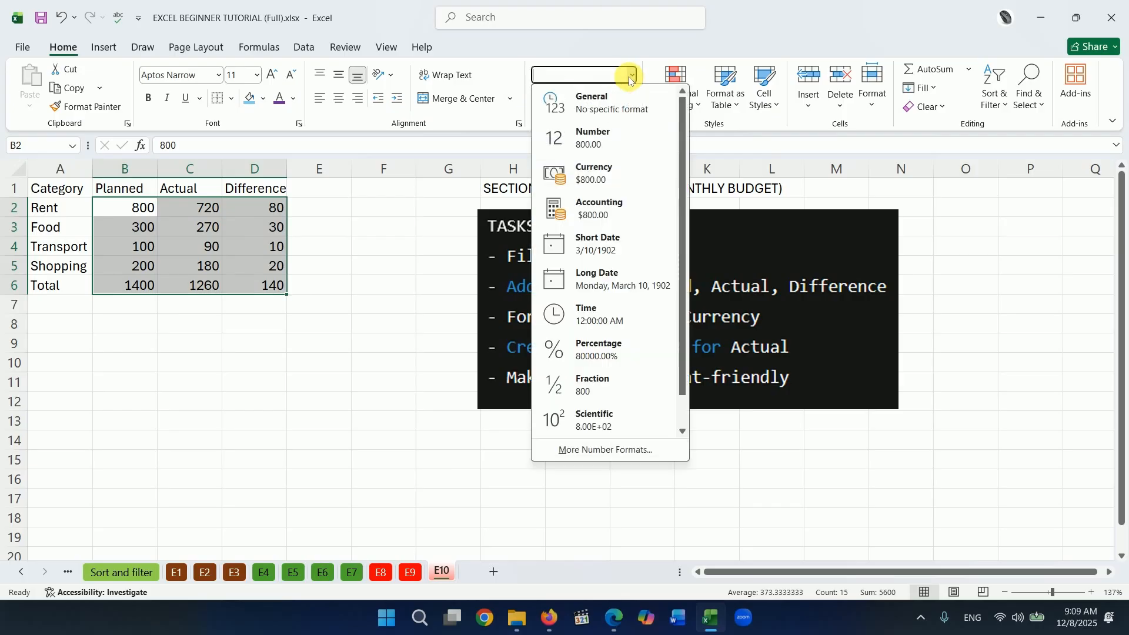
{"action": "left_click", "coordinate": [588, 173]}
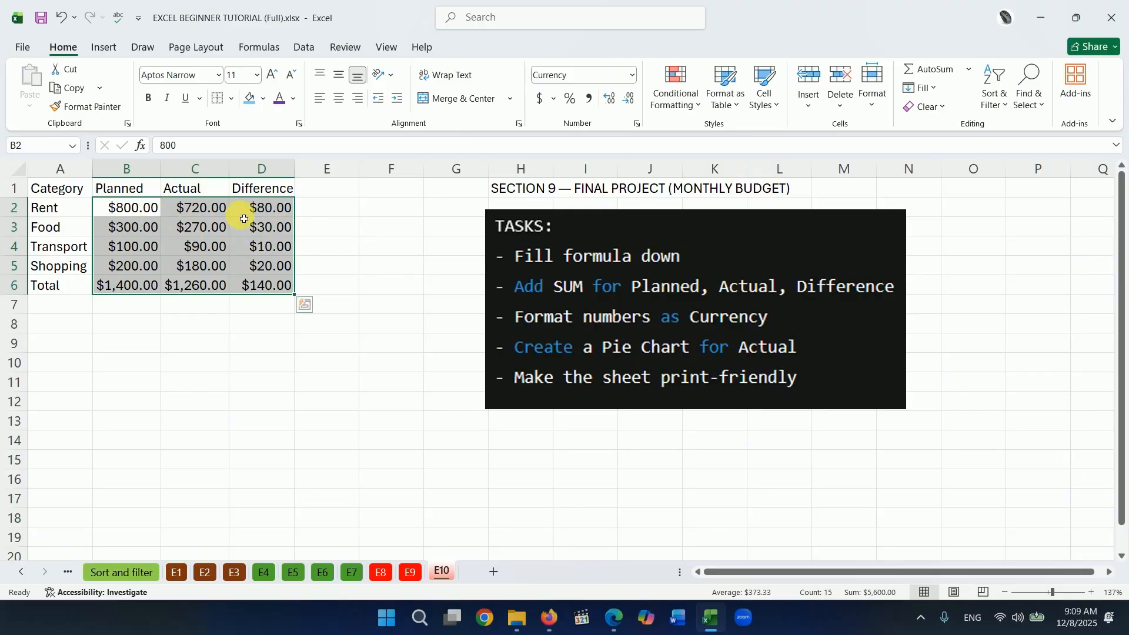
{"action": "left_click", "coordinate": [628, 101]}
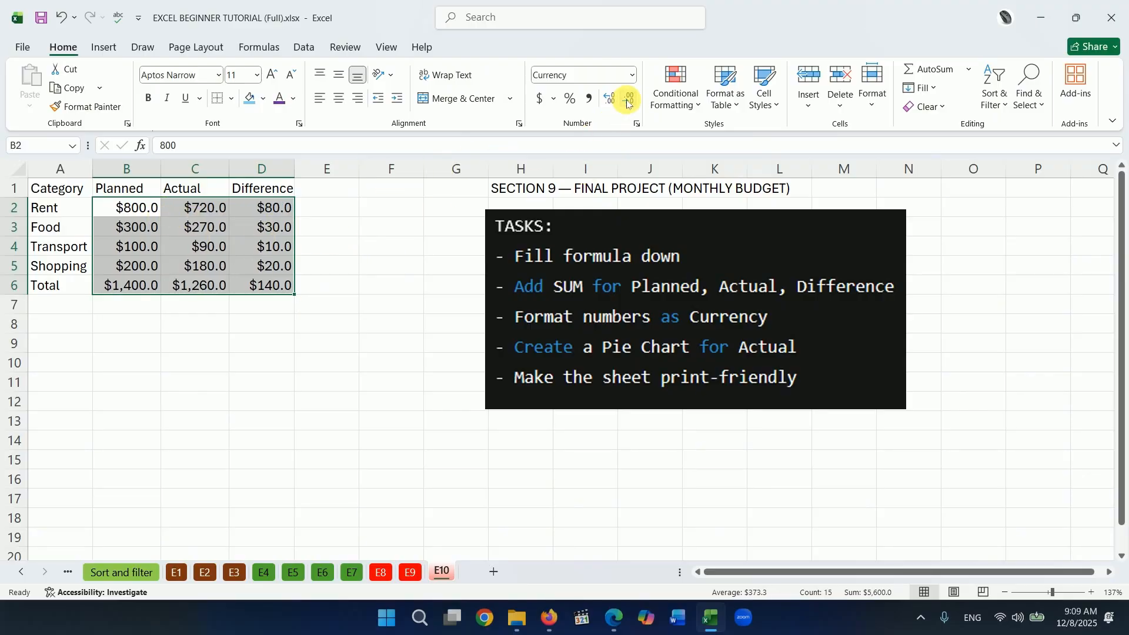
{"action": "left_click", "coordinate": [629, 101]}
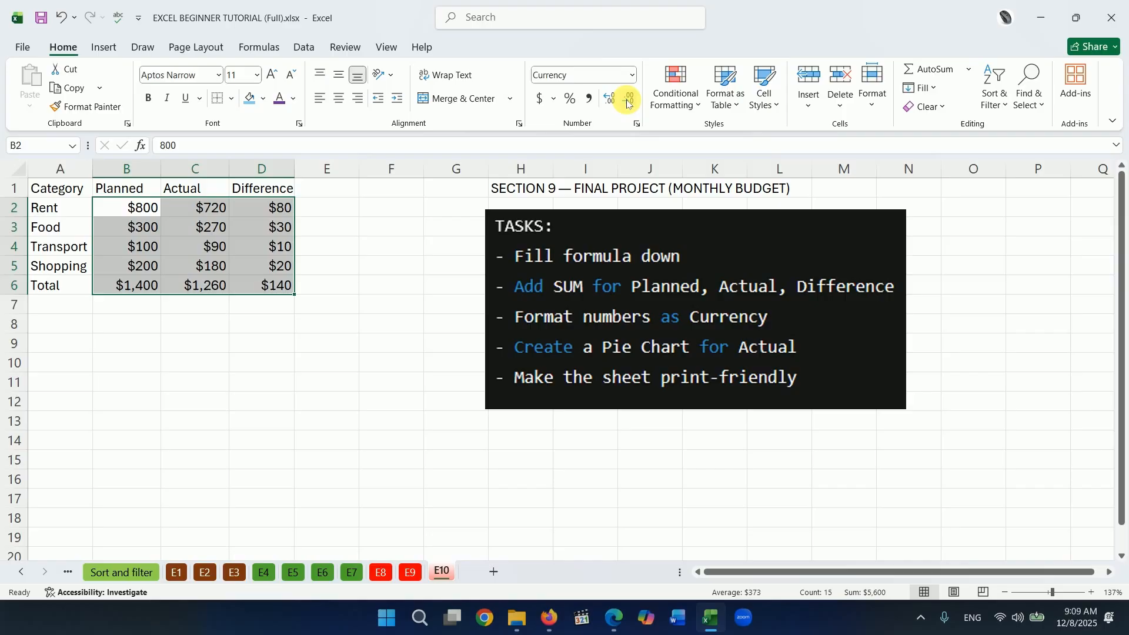
{"action": "left_click", "coordinate": [342, 359]}
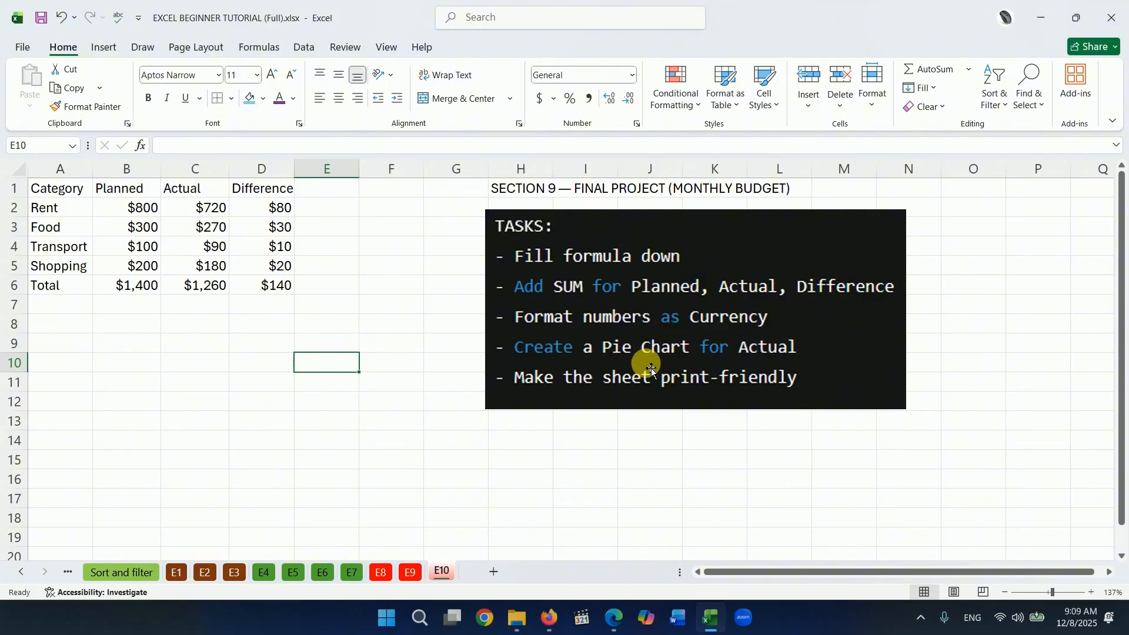
{"action": "left_click", "coordinate": [353, 464]}
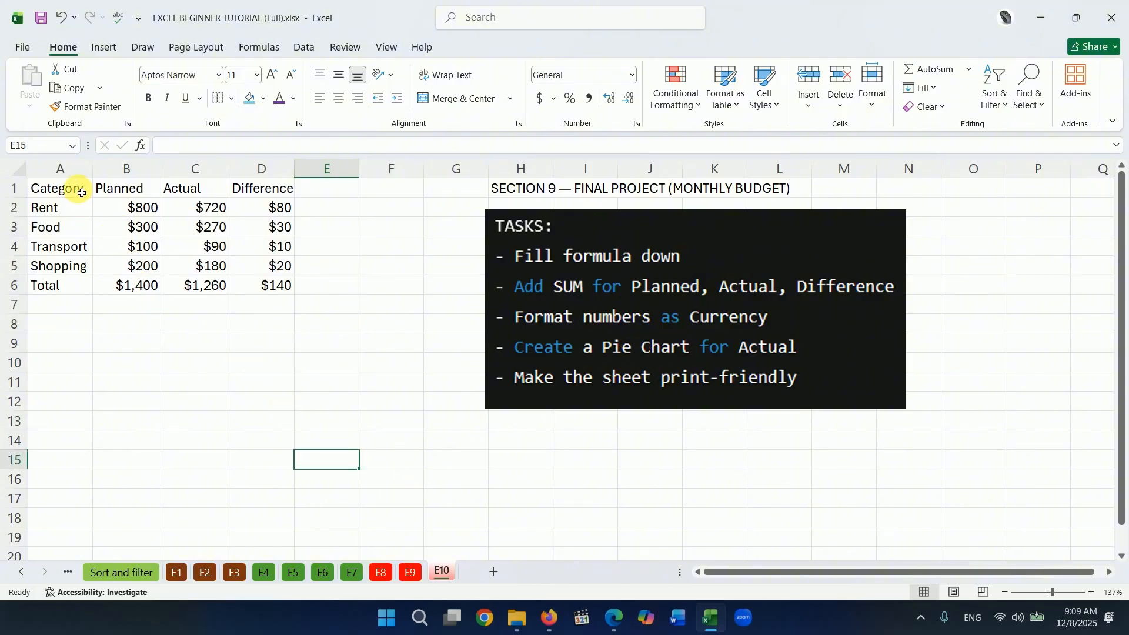
{"action": "left_click_drag", "start_coordinate": [83, 195], "coordinate": [76, 270]}
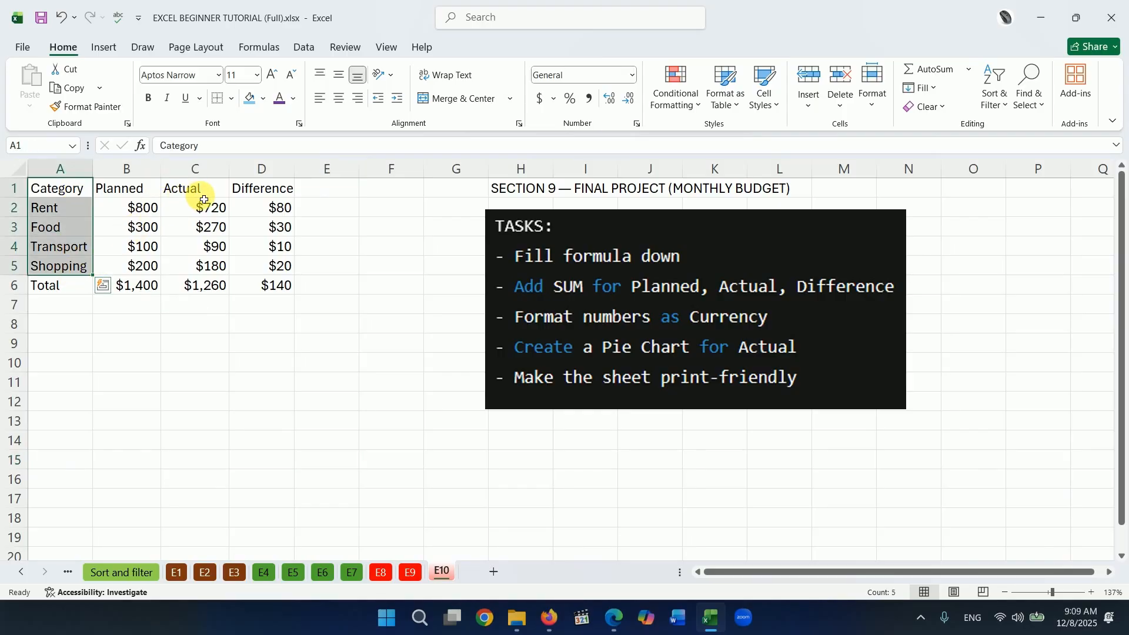
{"action": "left_click_drag", "start_coordinate": [194, 194], "coordinate": [207, 276]}
{"action": "left_click", "coordinate": [238, 382]}
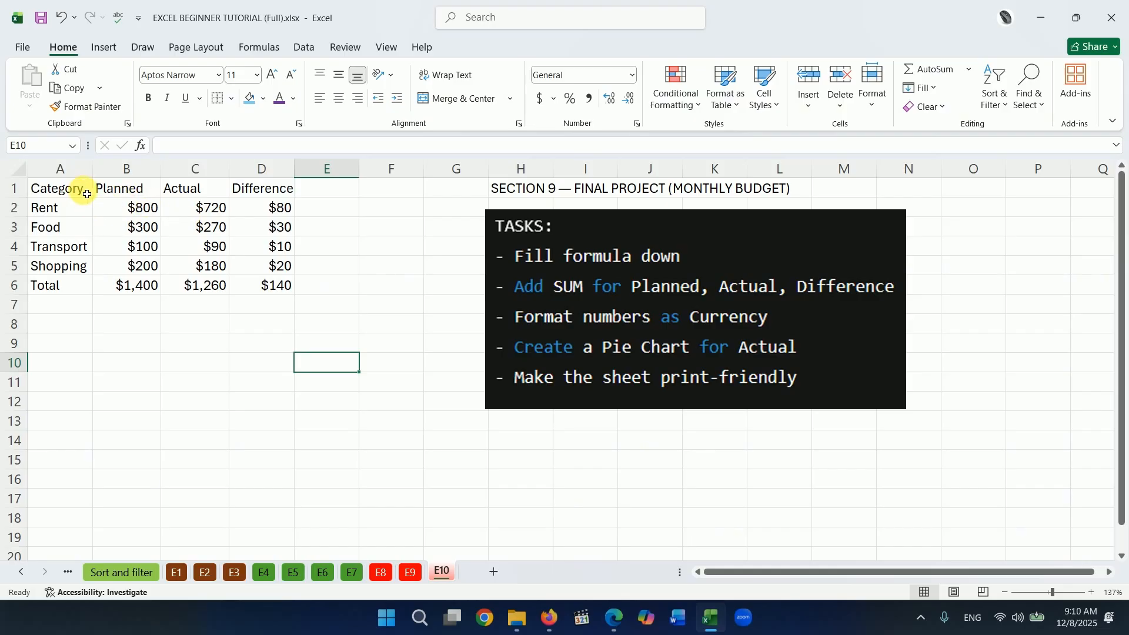
Insert a recommended Pie chart of the Actual amounts by category from ranges A1:A6 and C1:C6.
{"action": "left_click_drag", "start_coordinate": [87, 194], "coordinate": [78, 283]}
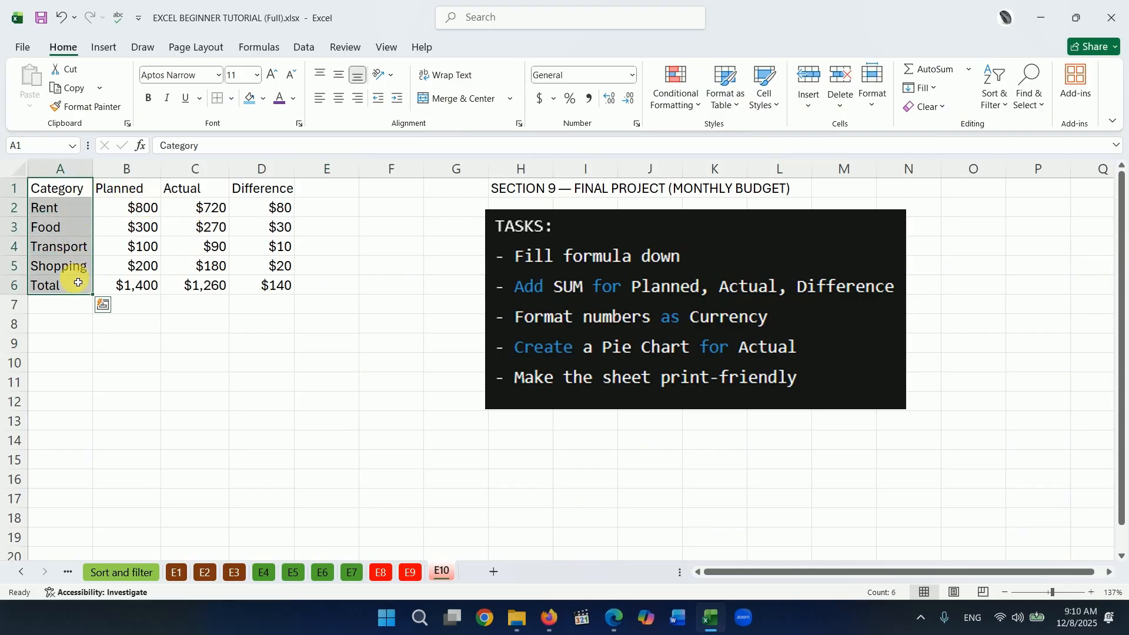
{"action": "left_click_drag", "start_coordinate": [203, 196], "coordinate": [207, 286]}
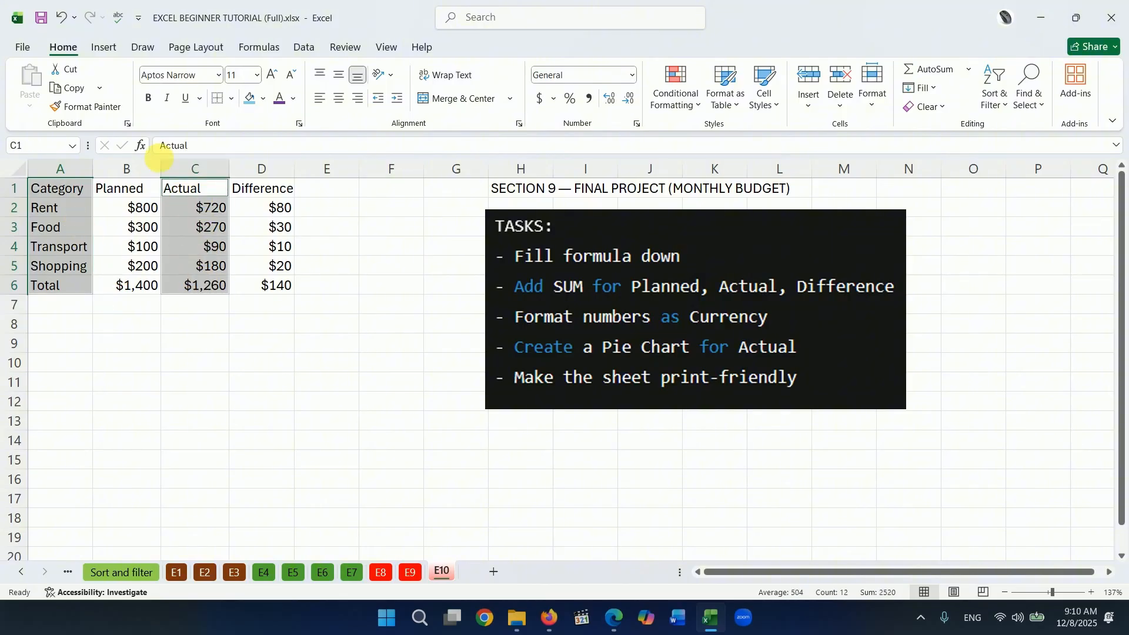
{"action": "left_click", "coordinate": [111, 51]}
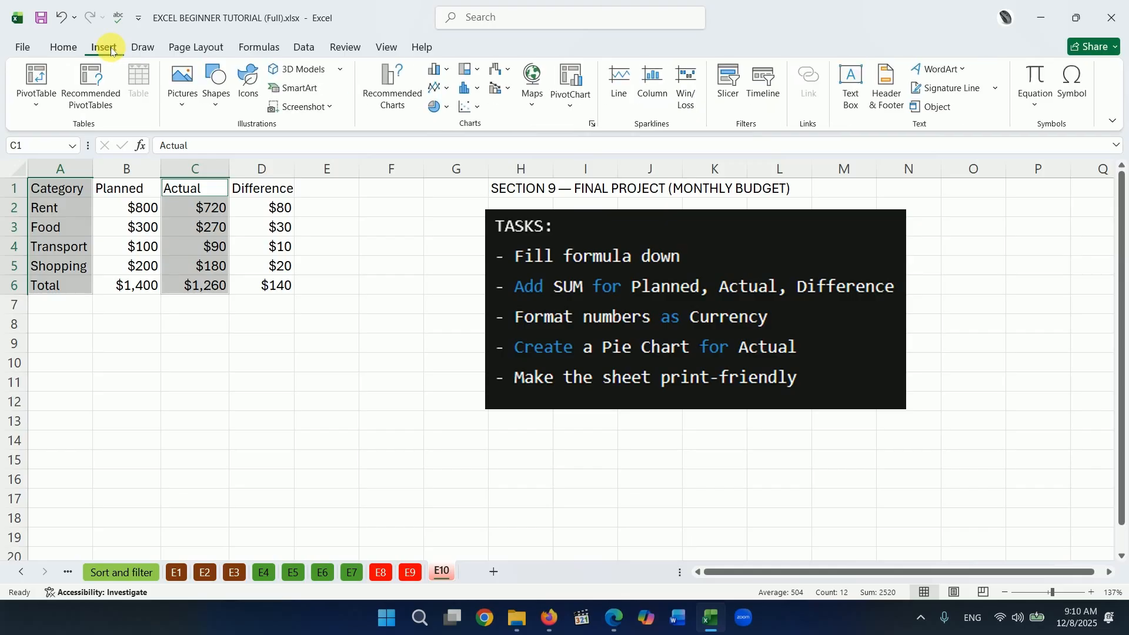
{"action": "left_click", "coordinate": [390, 92]}
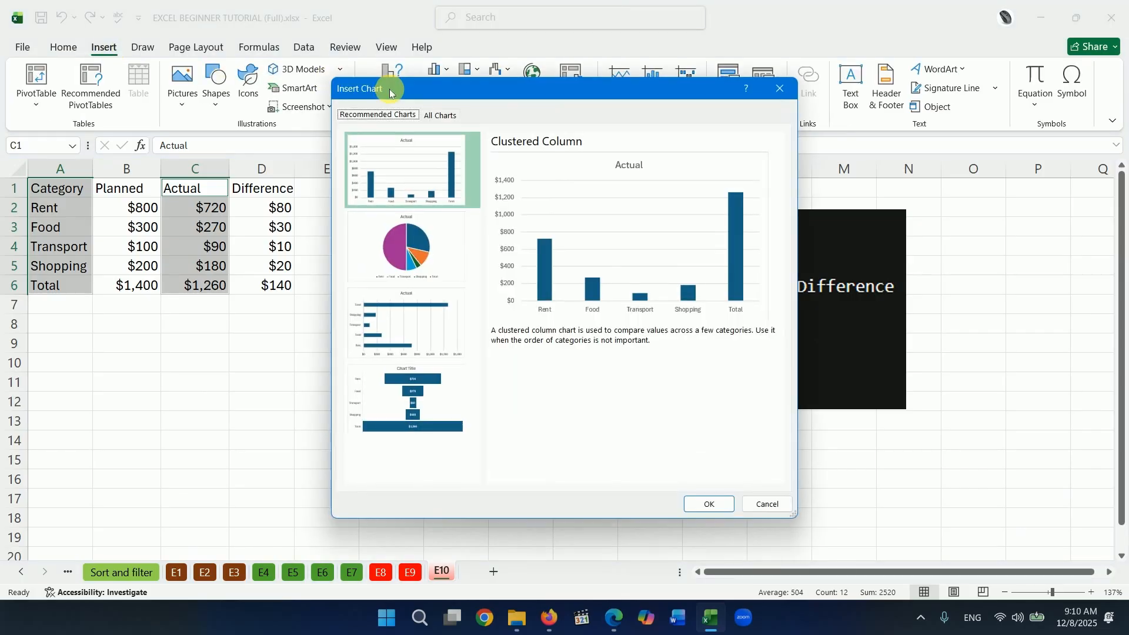
{"action": "left_click", "coordinate": [391, 243]}
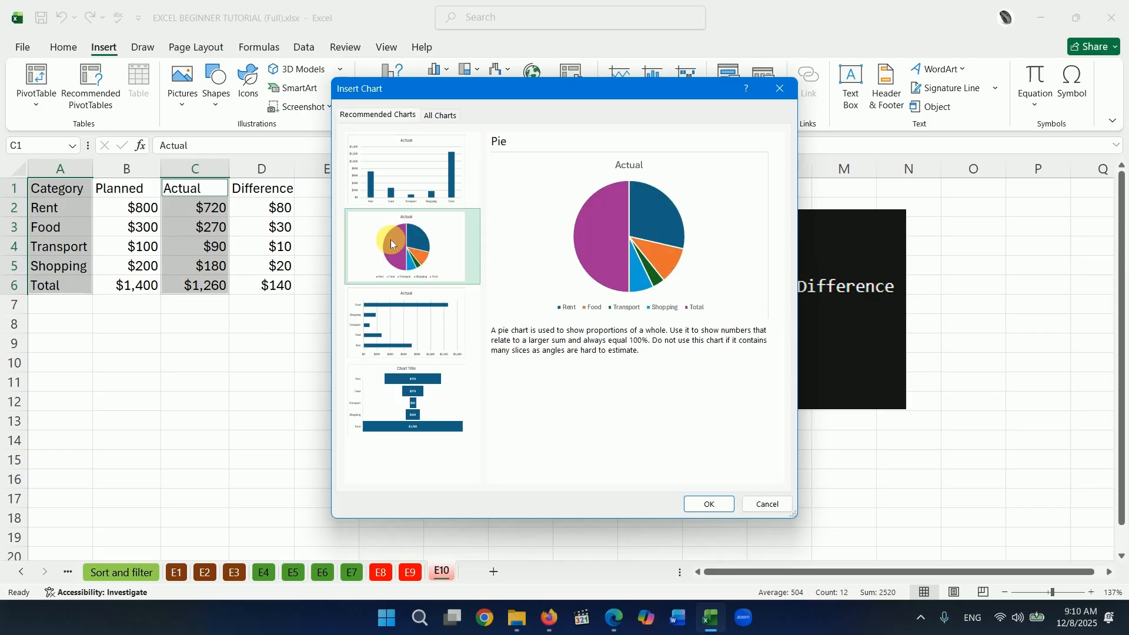
{"action": "left_click", "coordinate": [709, 504]}
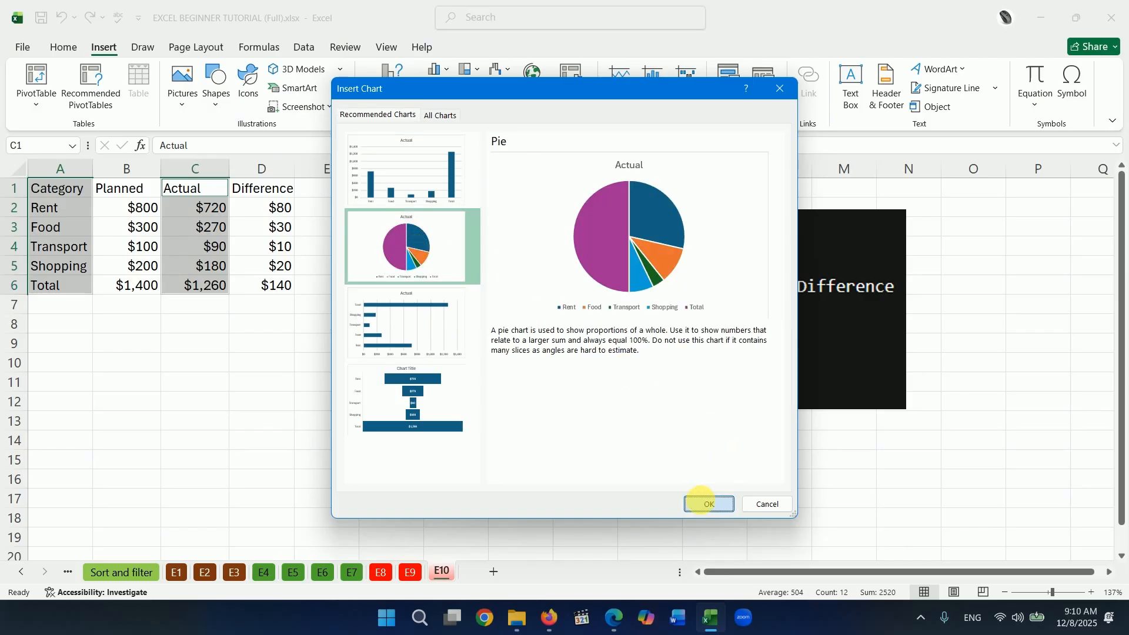
Shrink the pie chart to fit beneath the budget table over about A7:E17, and shift the TASKS picture clear of it.
{"action": "left_click_drag", "start_coordinate": [813, 224], "coordinate": [724, 262]}
{"action": "left_click_drag", "start_coordinate": [647, 295], "coordinate": [465, 333]}
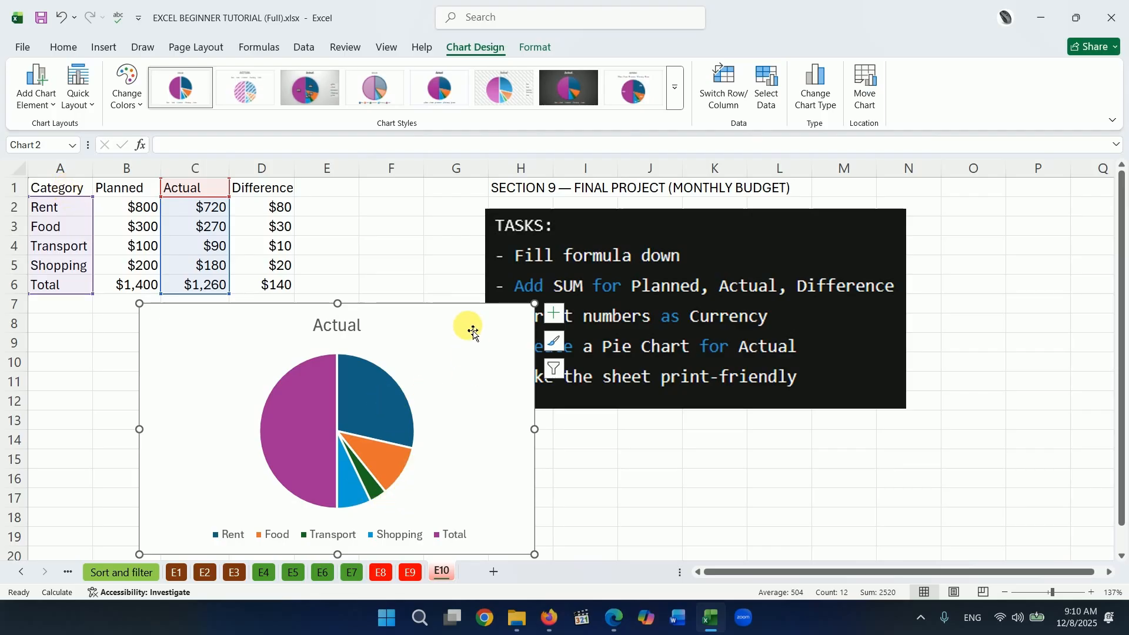
{"action": "left_click_drag", "start_coordinate": [468, 328], "coordinate": [421, 231]}
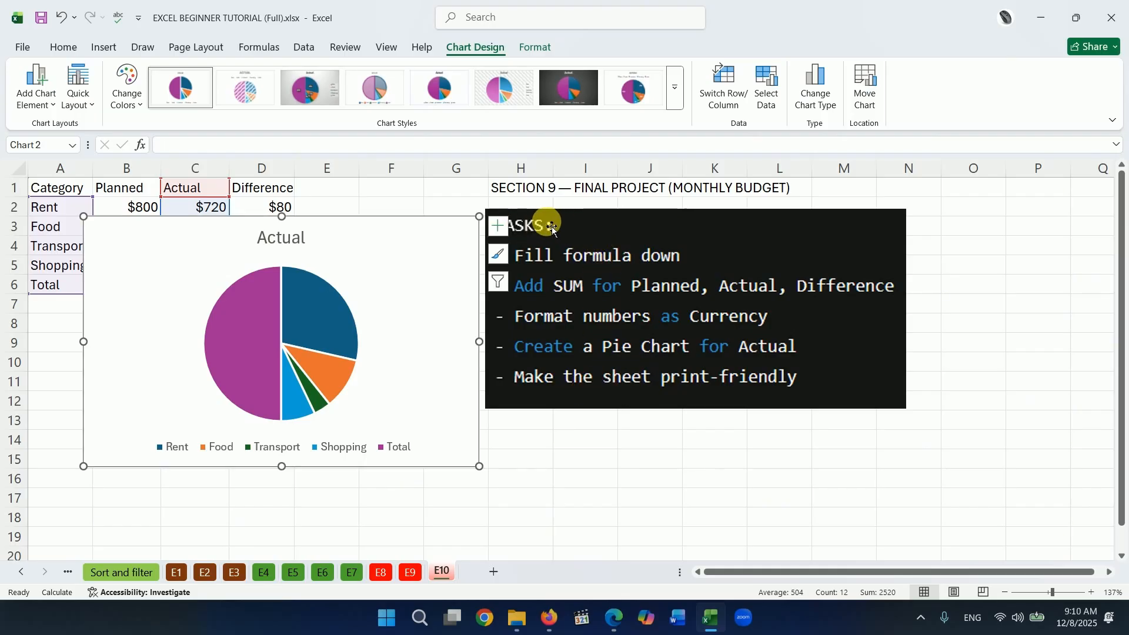
{"action": "left_click_drag", "start_coordinate": [552, 227], "coordinate": [661, 228]}
{"action": "left_click_drag", "start_coordinate": [443, 229], "coordinate": [331, 325]}
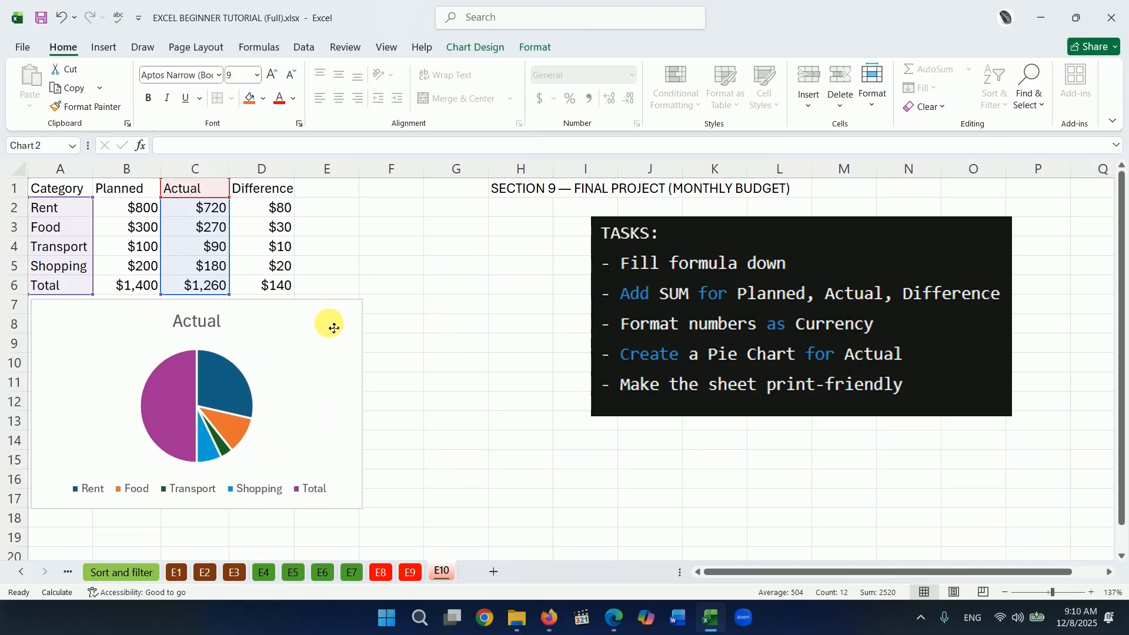
{"action": "left_click", "coordinate": [540, 366]}
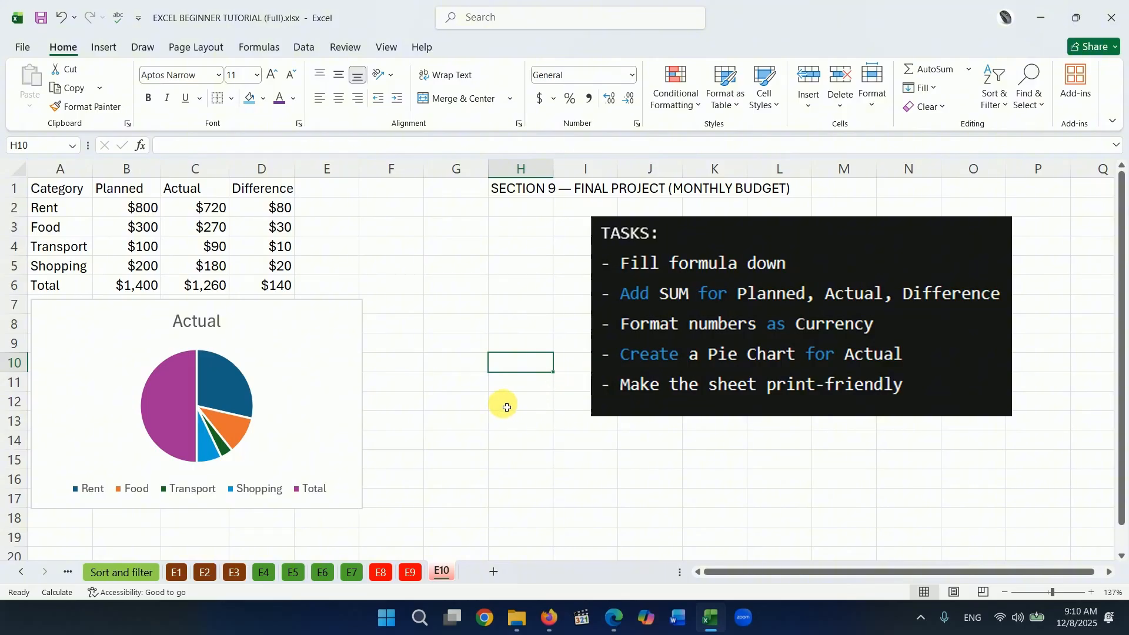
Set A1:F18, covering the budget table and pie chart, as the print area and check its outline on the sheet.
{"action": "left_click", "coordinate": [686, 252]}
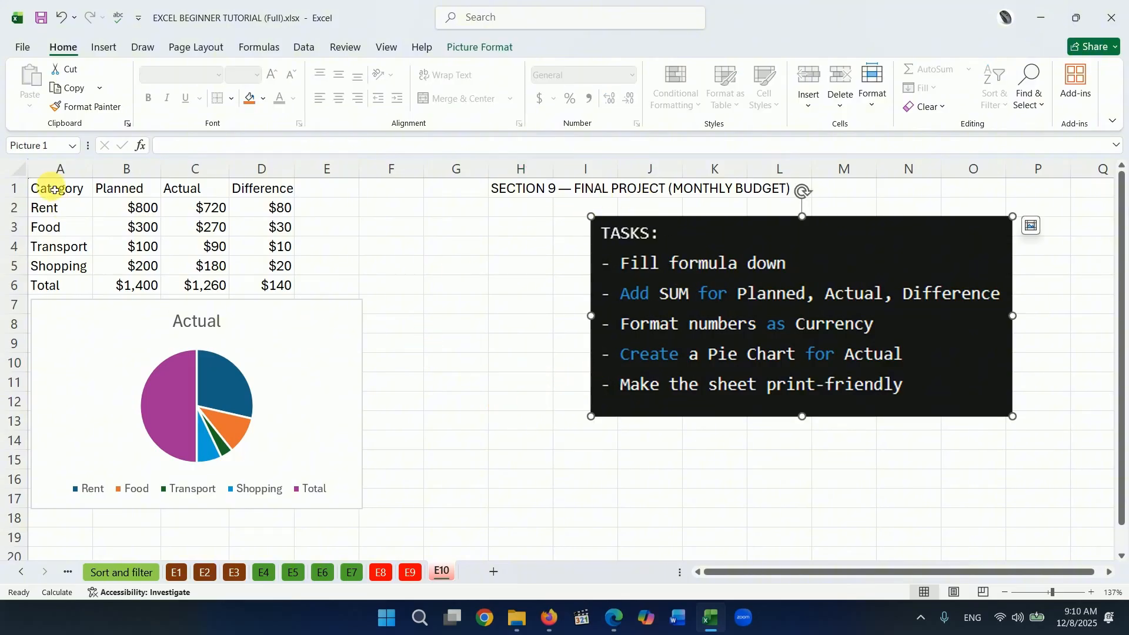
{"action": "left_click", "coordinate": [191, 48]}
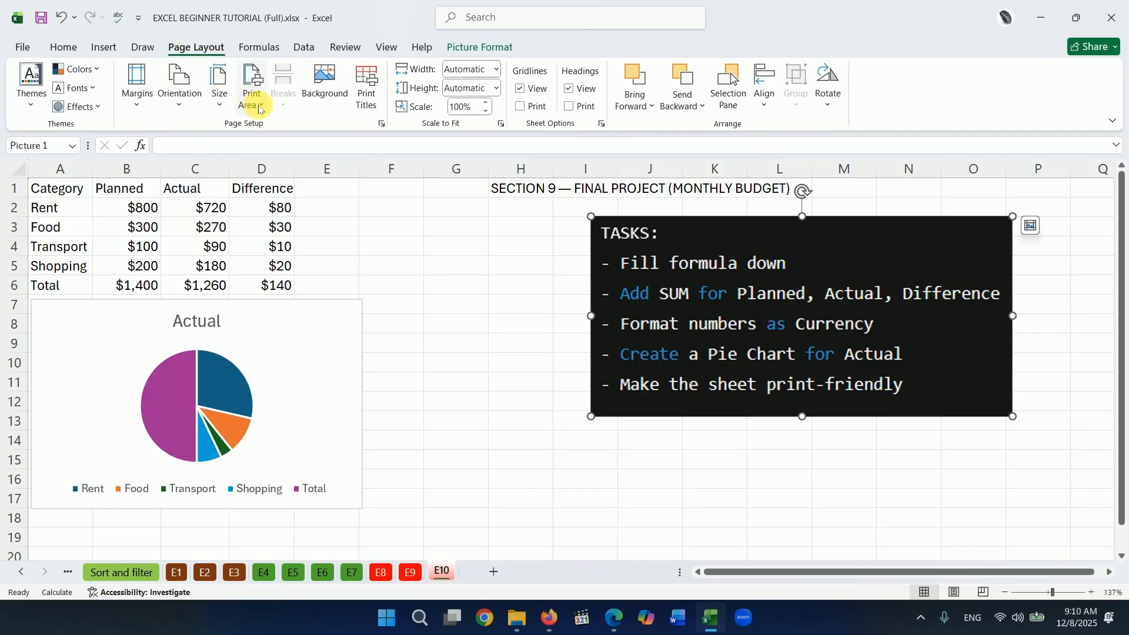
{"action": "left_click_drag", "start_coordinate": [45, 189], "coordinate": [387, 525]}
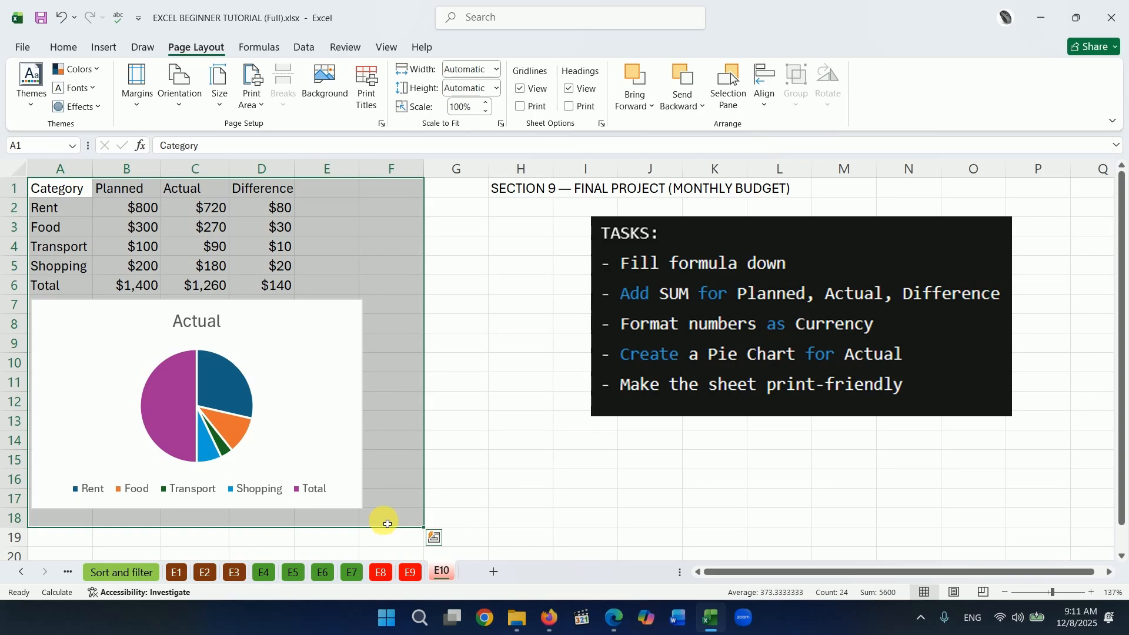
{"action": "left_click", "coordinate": [263, 109]}
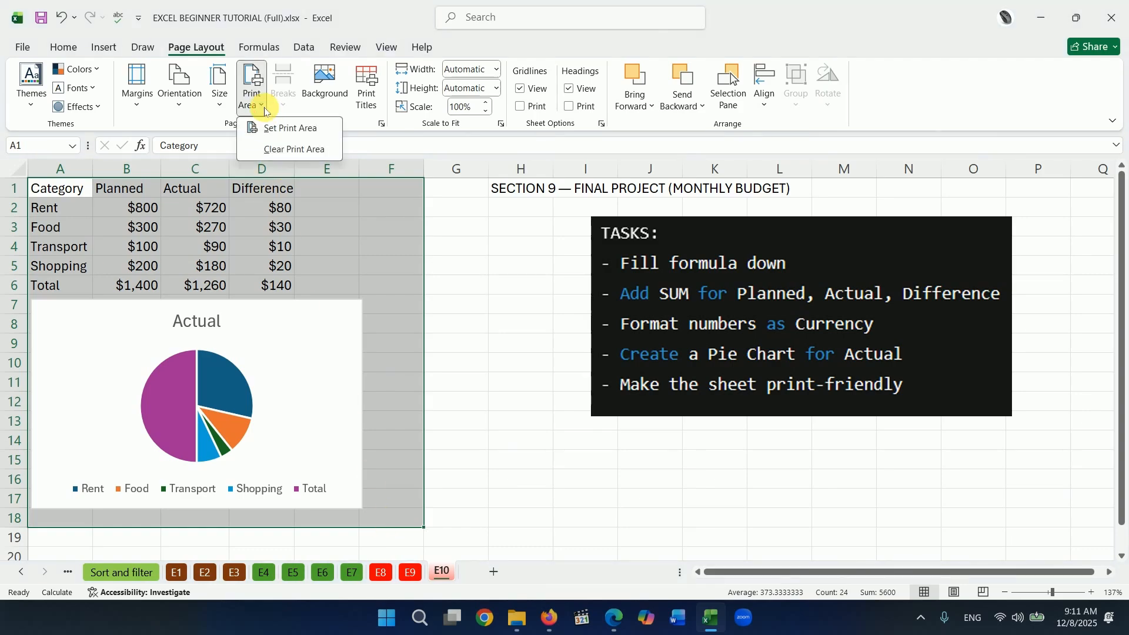
{"action": "left_click", "coordinate": [274, 133]}
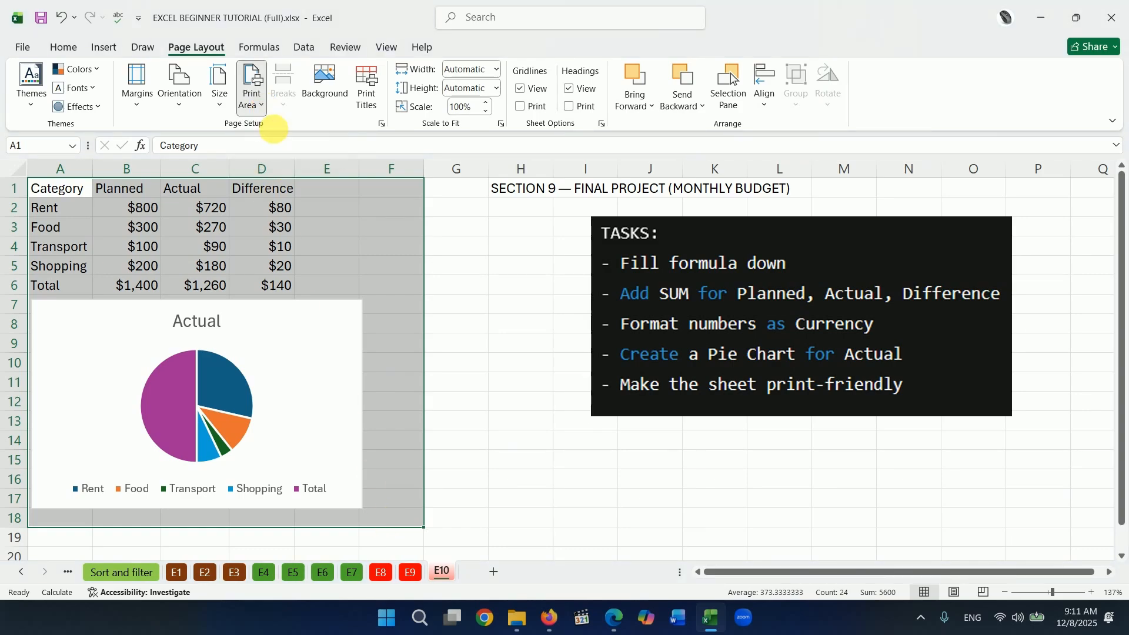
{"action": "left_click", "coordinate": [545, 416]}
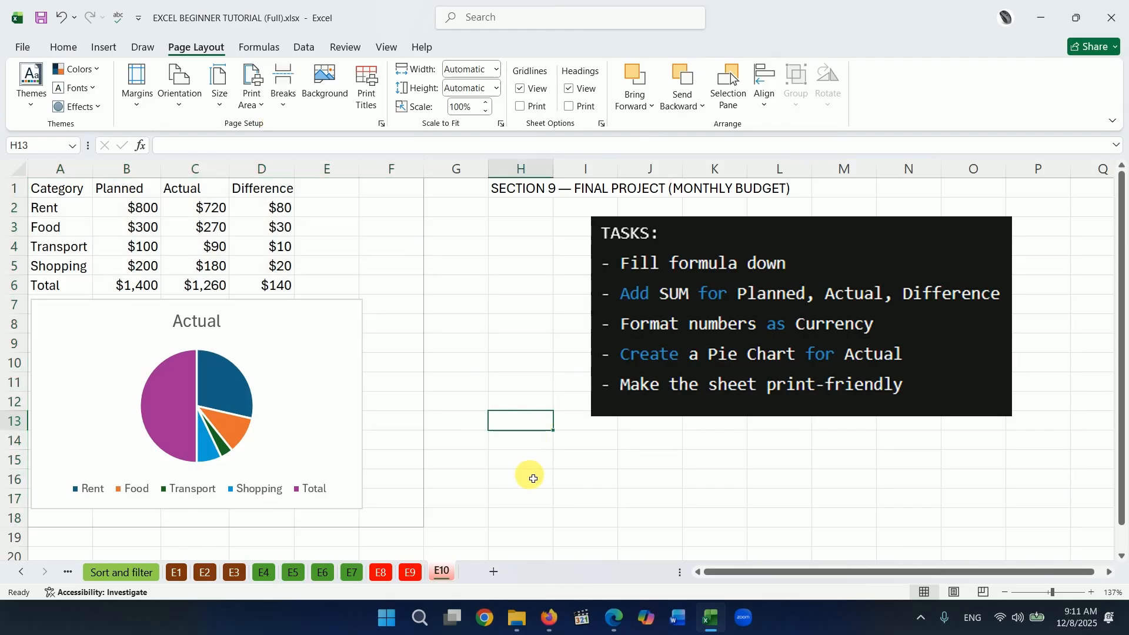
{"action": "scroll", "coordinate": [527, 482], "scroll_direction": "down", "scroll_amount": 1}
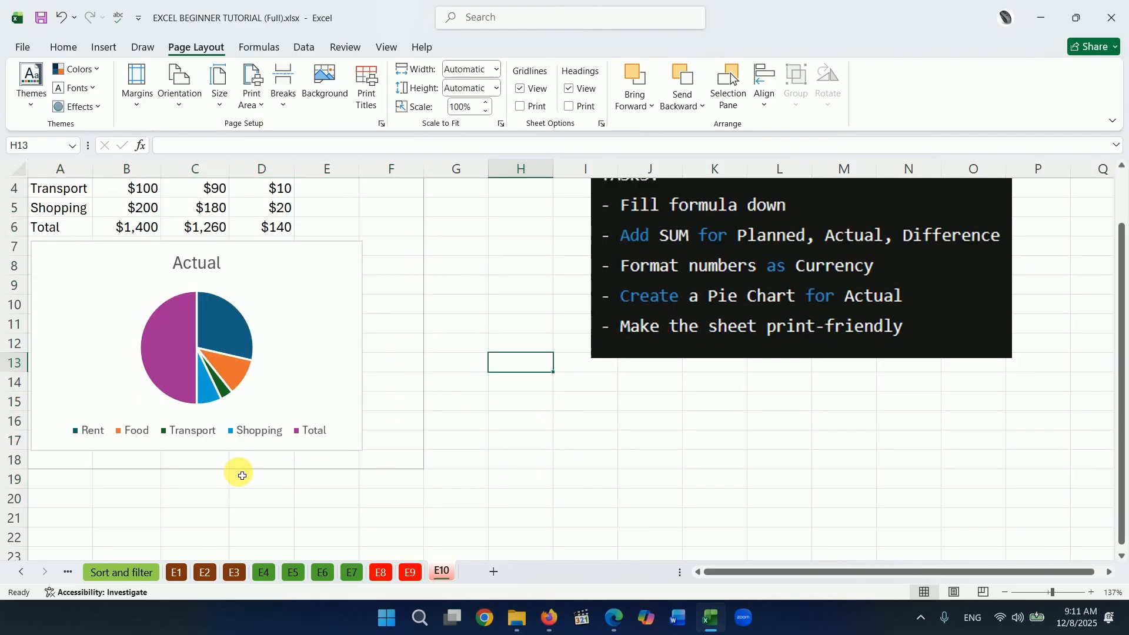
{"action": "scroll", "coordinate": [494, 463], "scroll_direction": "up", "scroll_amount": 1}
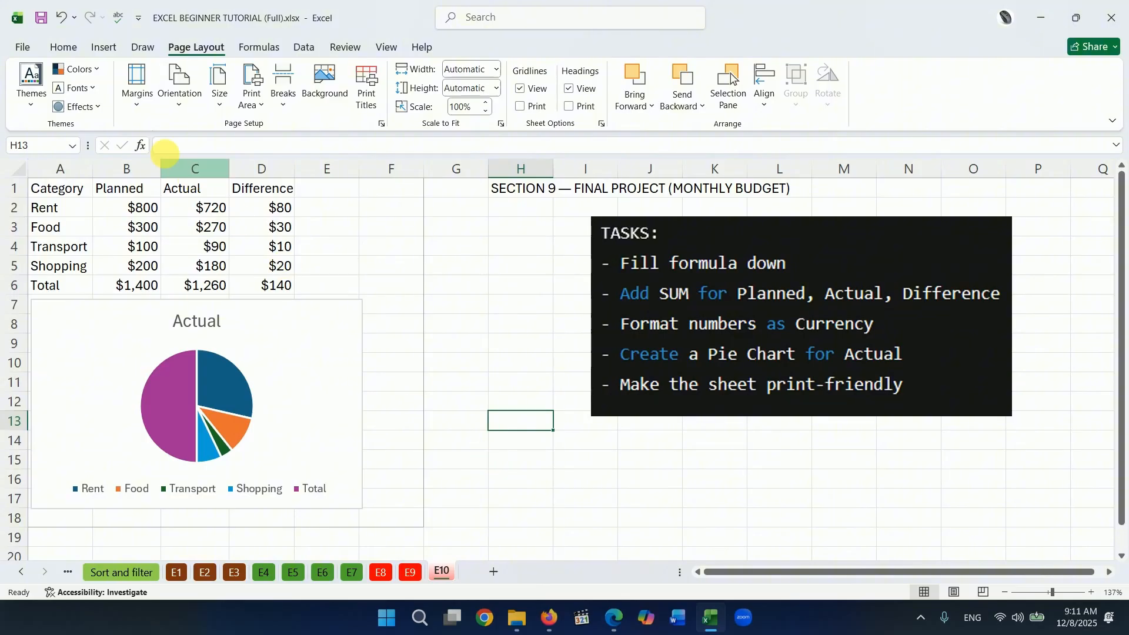
Preview the E10 sheet for printing and enlarge its page scaling to 140% of normal size.
{"action": "left_click", "coordinate": [24, 47]}
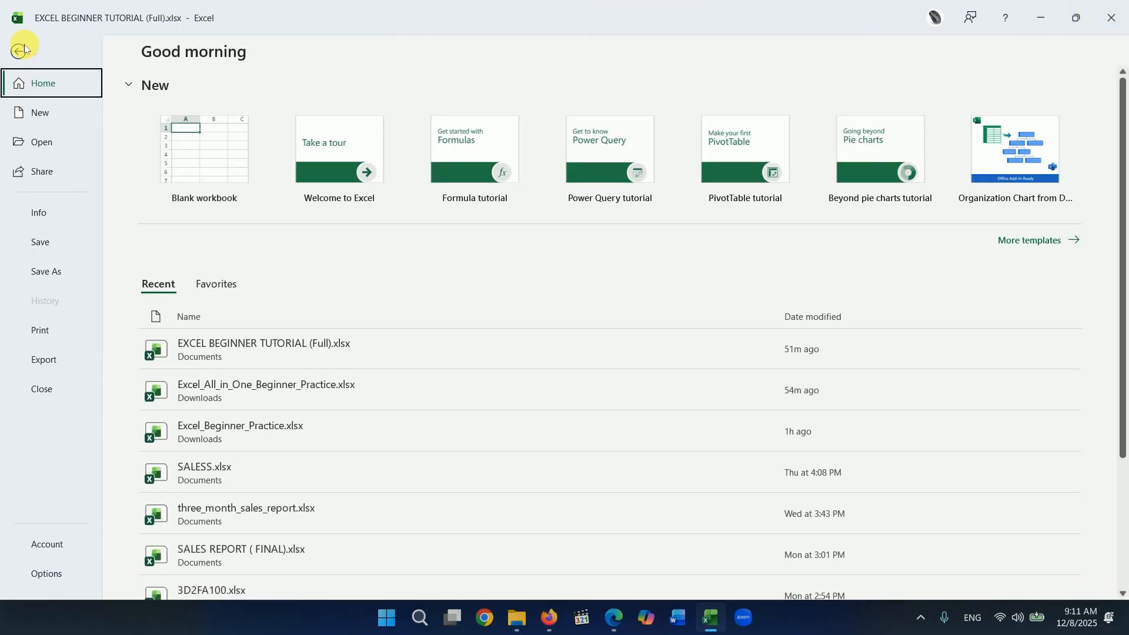
{"action": "left_click", "coordinate": [40, 328]}
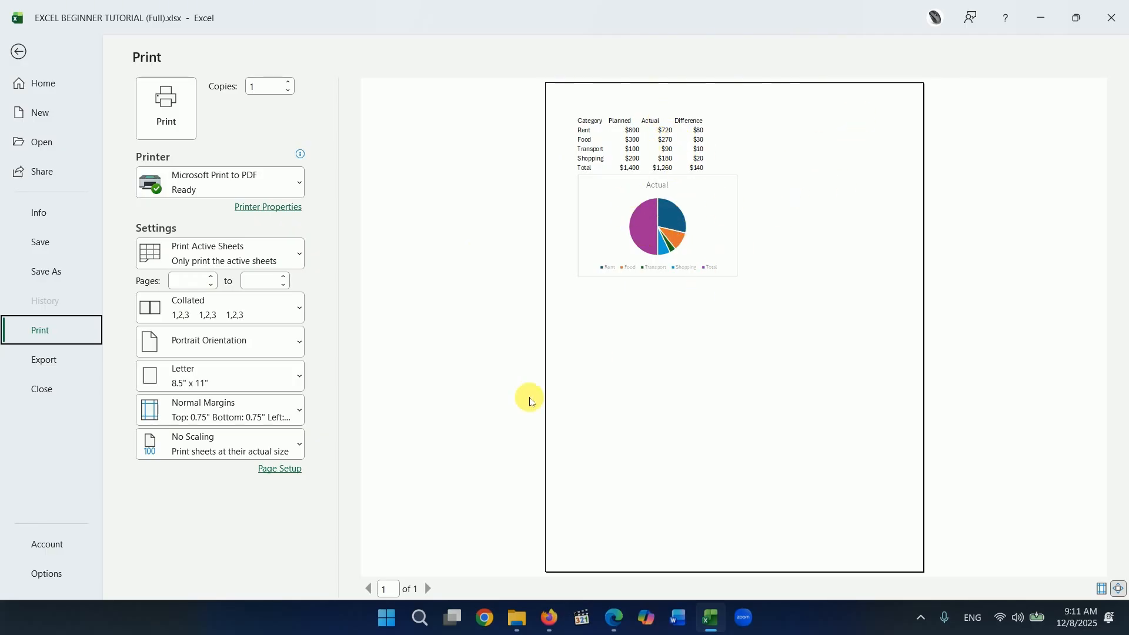
{"action": "left_click", "coordinate": [276, 472]}
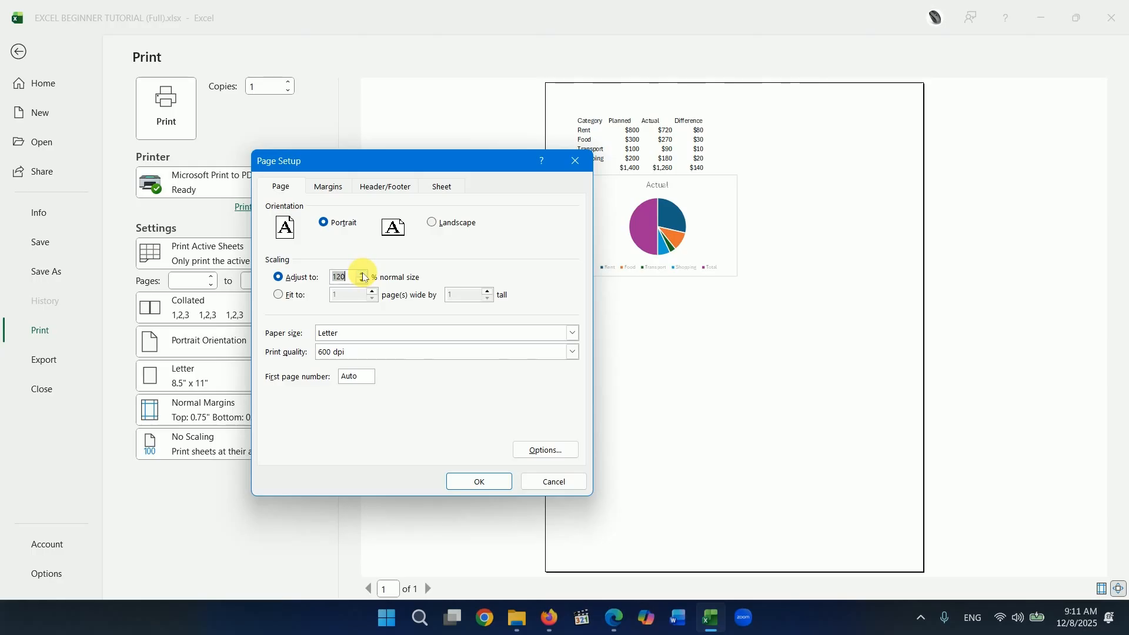
{"action": "left_click", "coordinate": [475, 480]}
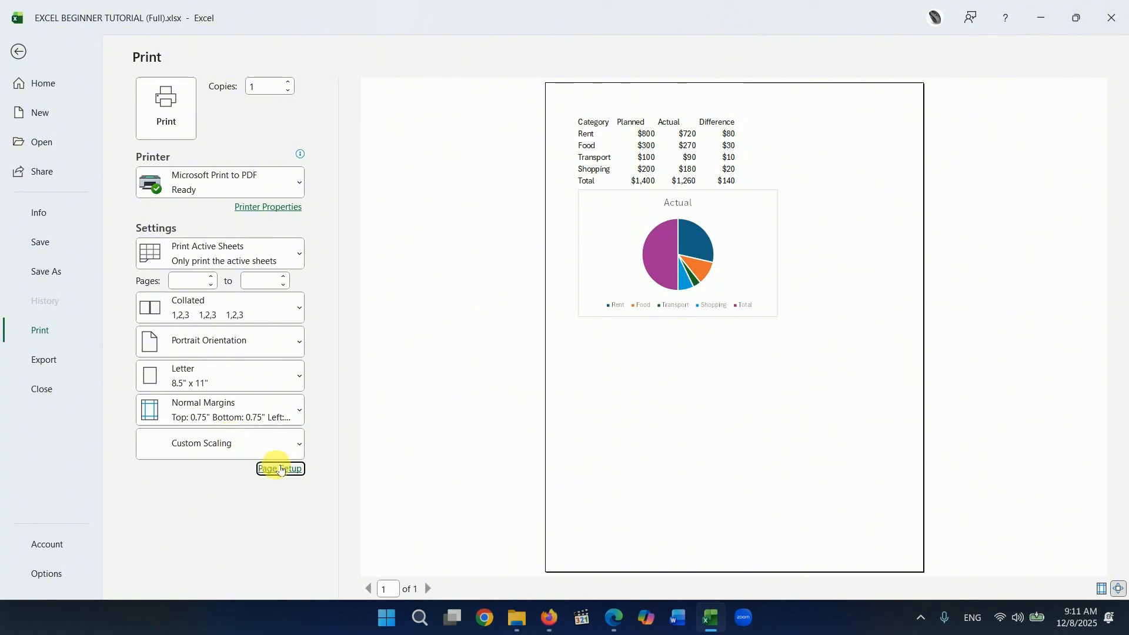
{"action": "left_click", "coordinate": [280, 469]}
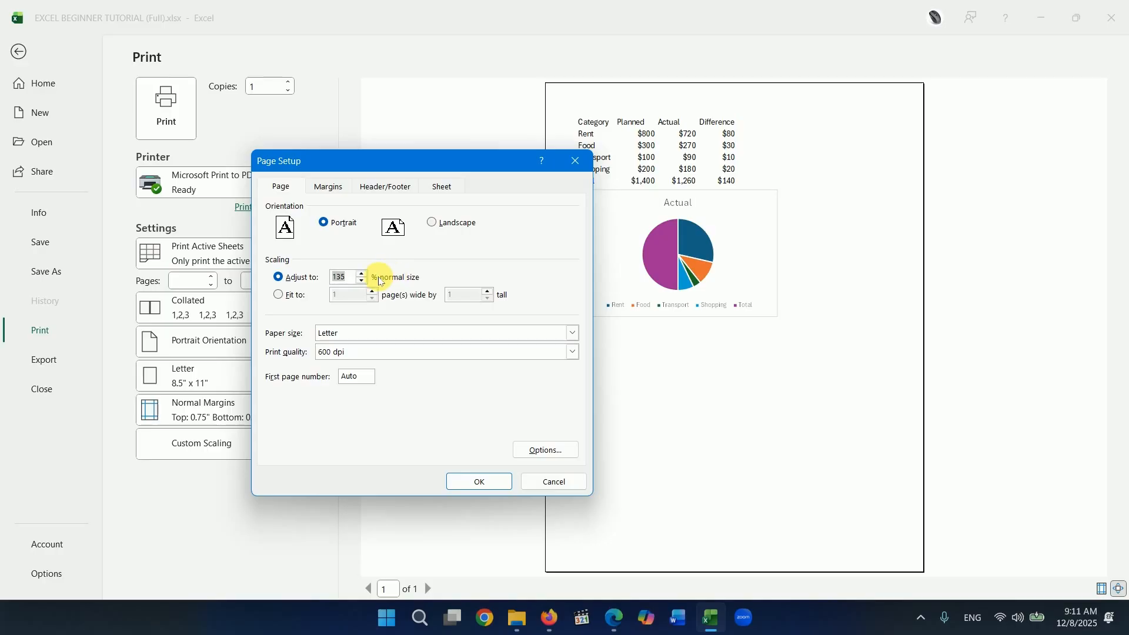
{"action": "left_click", "coordinate": [465, 481]}
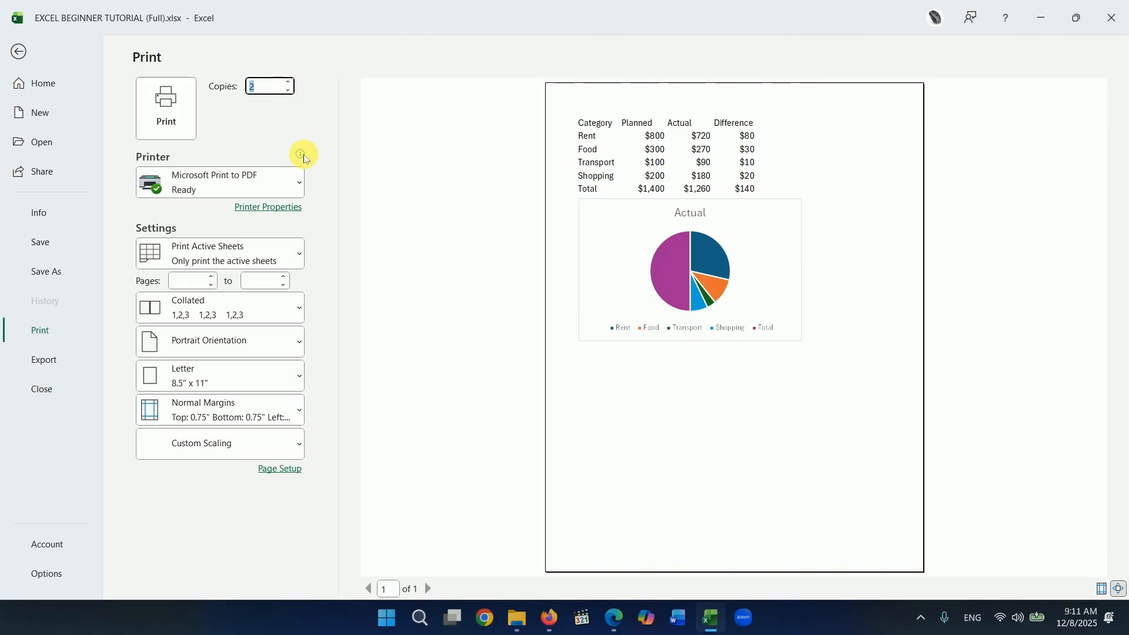
Check the list of available printers and set the number of copies to 1.
{"action": "left_click", "coordinate": [300, 187]}
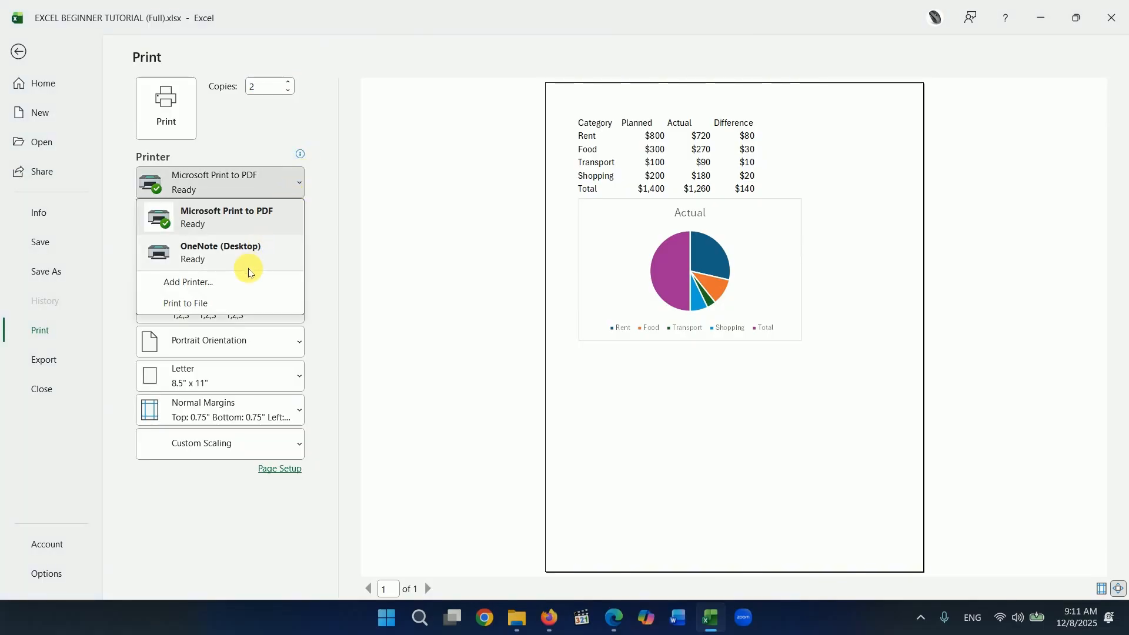
{"action": "left_click", "coordinate": [327, 202]}
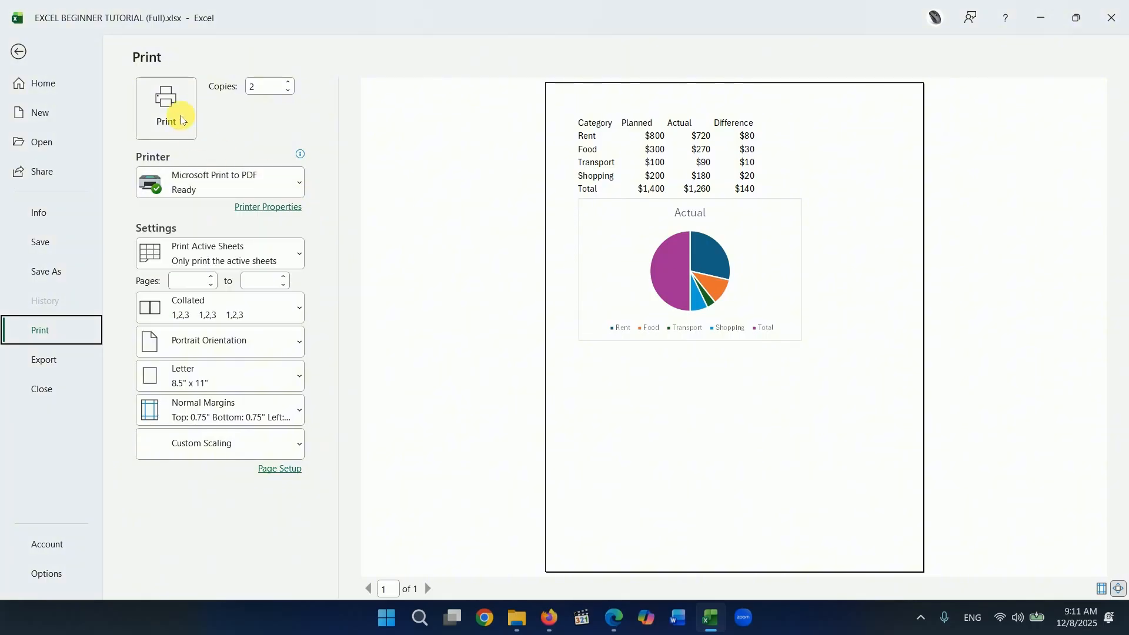
{"action": "left_click", "coordinate": [287, 92]}
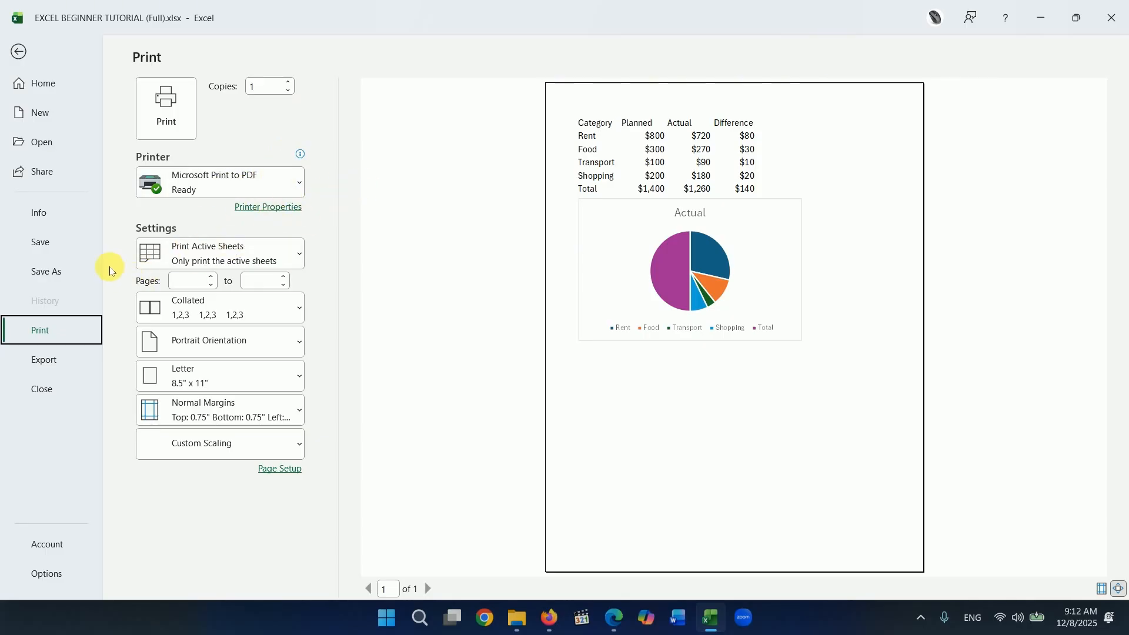
Print the sheet with Microsoft Print to PDF and save the output as 000 in the Documents folder.
{"action": "left_click", "coordinate": [299, 188]}
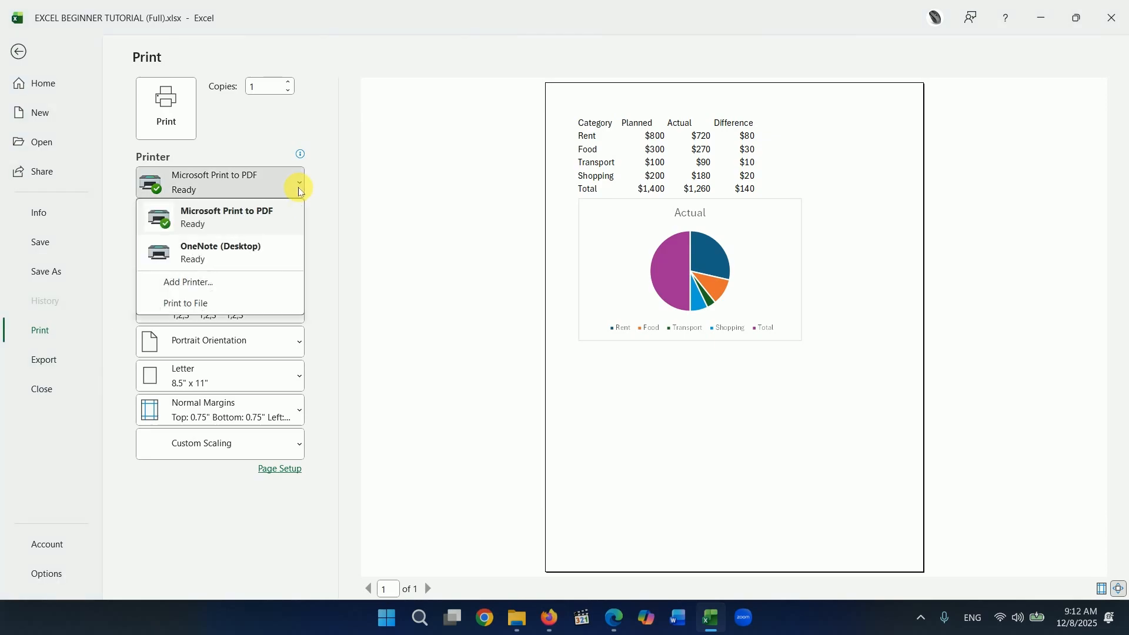
{"action": "left_click", "coordinate": [246, 220]}
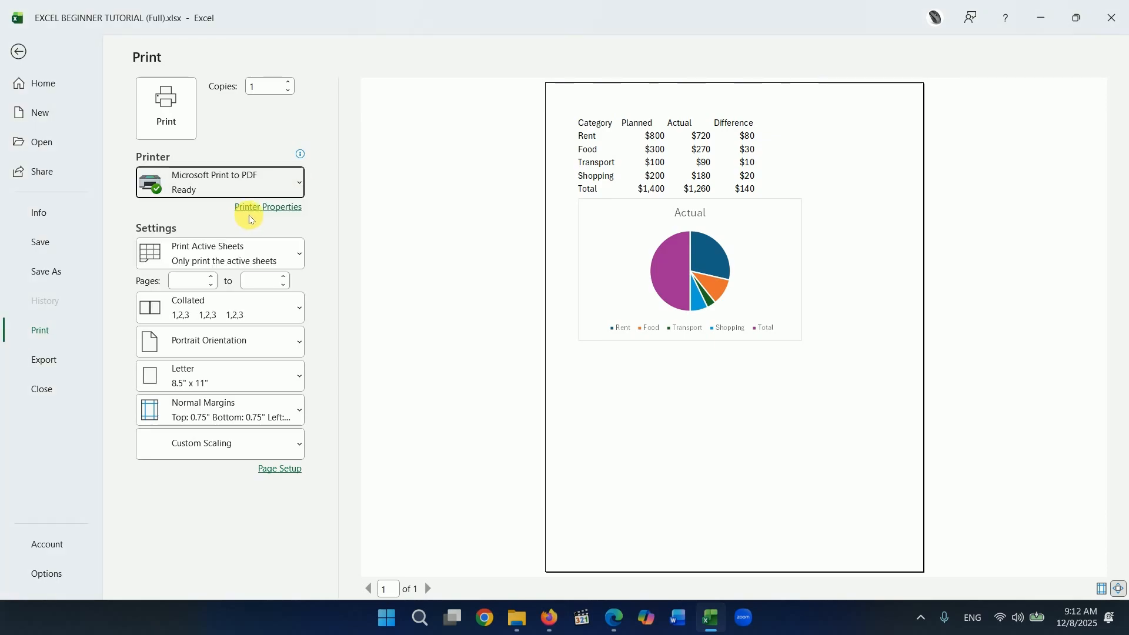
{"action": "left_click", "coordinate": [170, 115]}
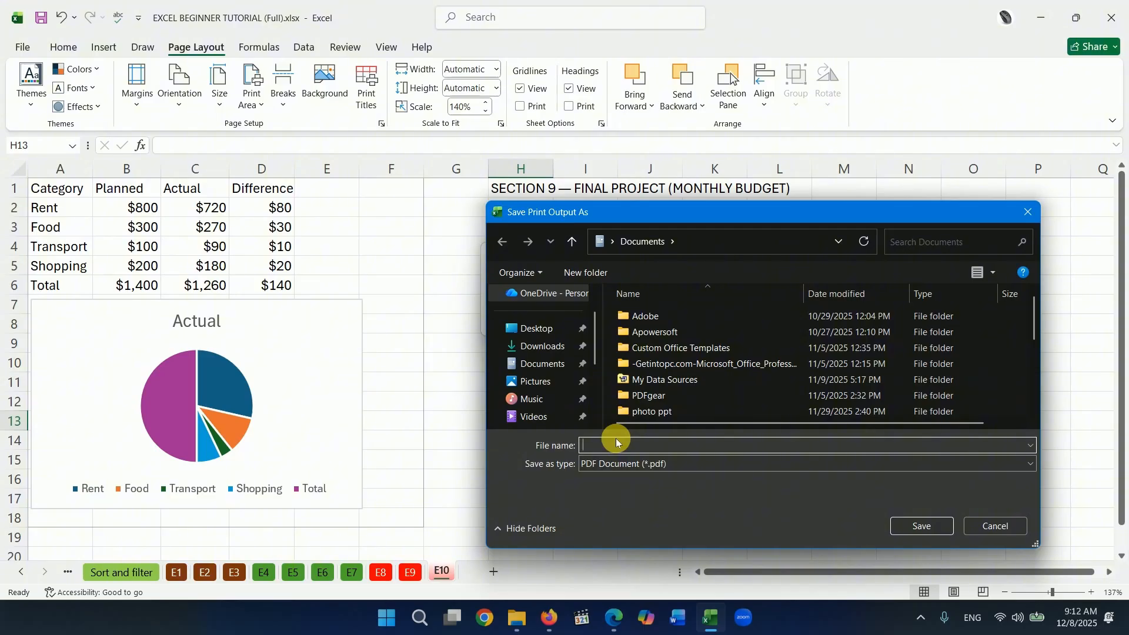
{"action": "left_click", "coordinate": [922, 526]}
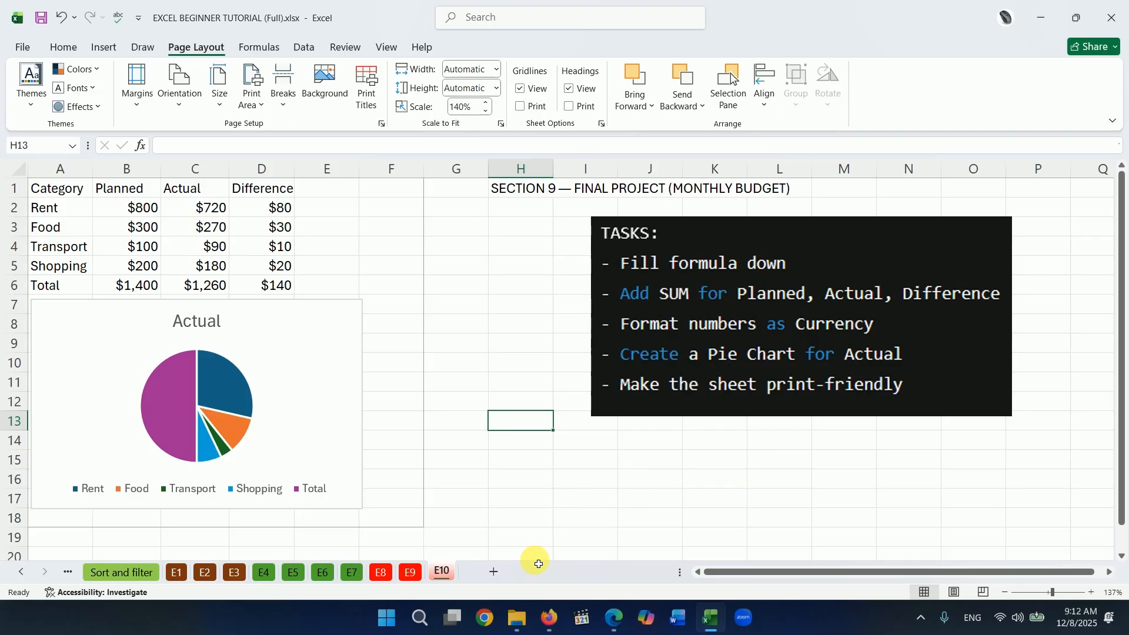
Switch to File Explorer, open 000.pdf from the Documents folder and look over the printed budget page.
{"action": "left_click", "coordinate": [519, 617]}
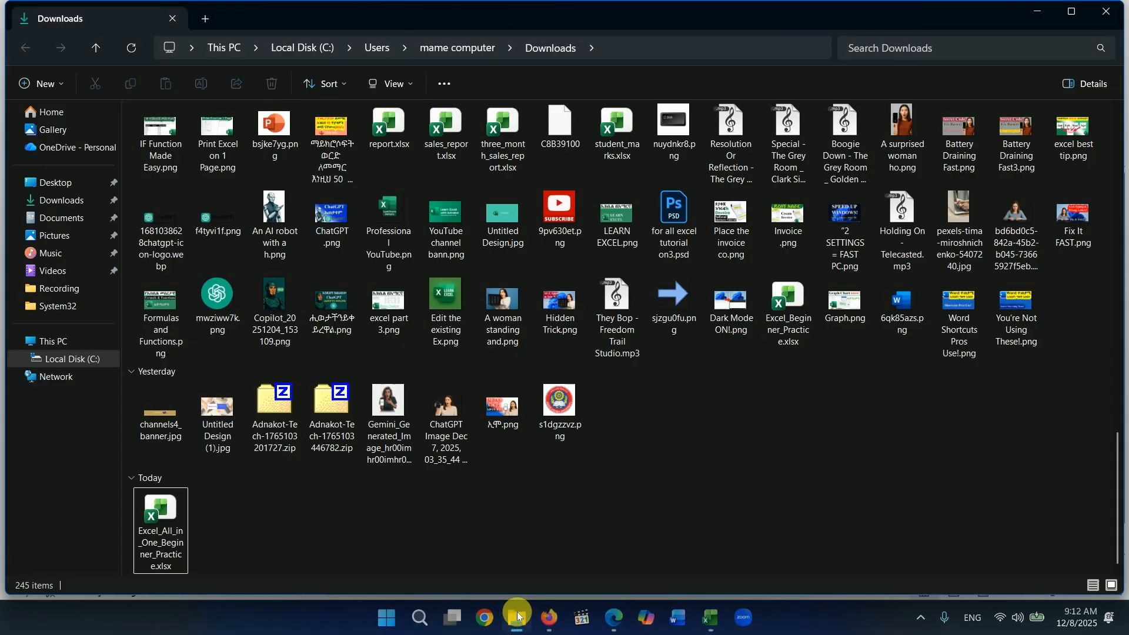
{"action": "left_click", "coordinate": [65, 216]}
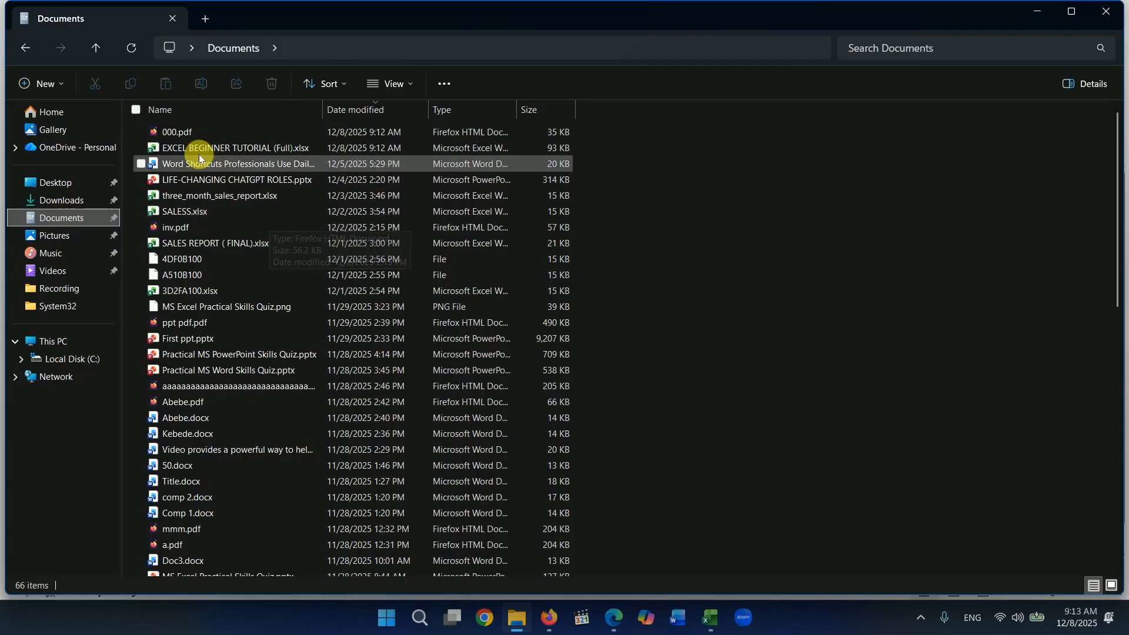
{"action": "double_click", "coordinate": [196, 134]}
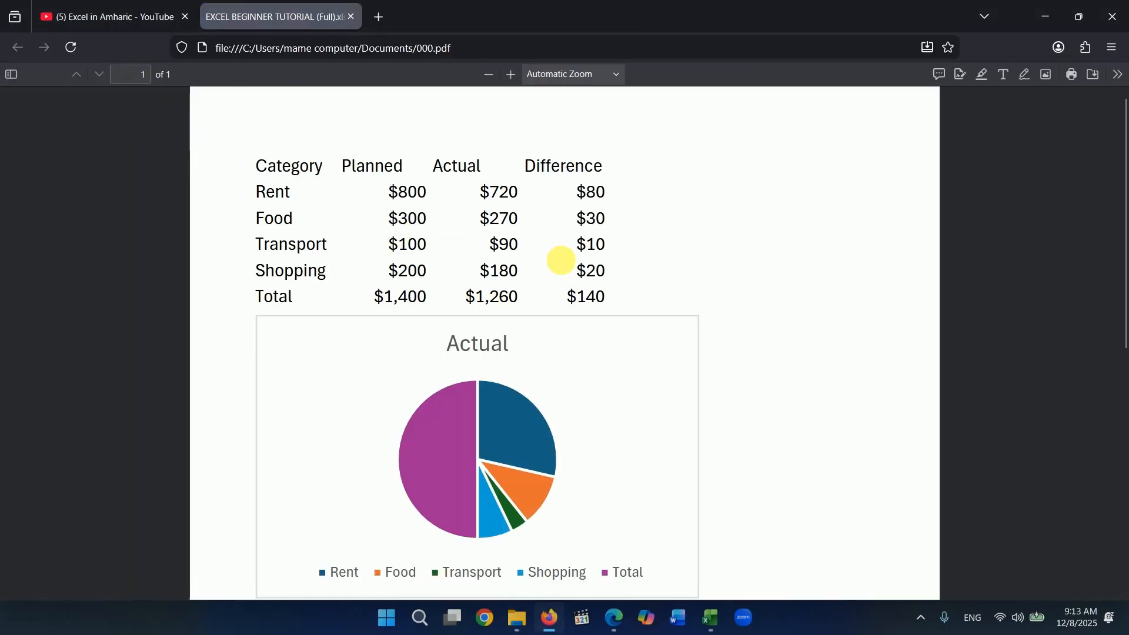
{"action": "scroll", "coordinate": [594, 268], "scroll_direction": "down", "scroll_amount": 5}
{"action": "scroll", "coordinate": [594, 267], "scroll_direction": "up", "scroll_amount": 5}
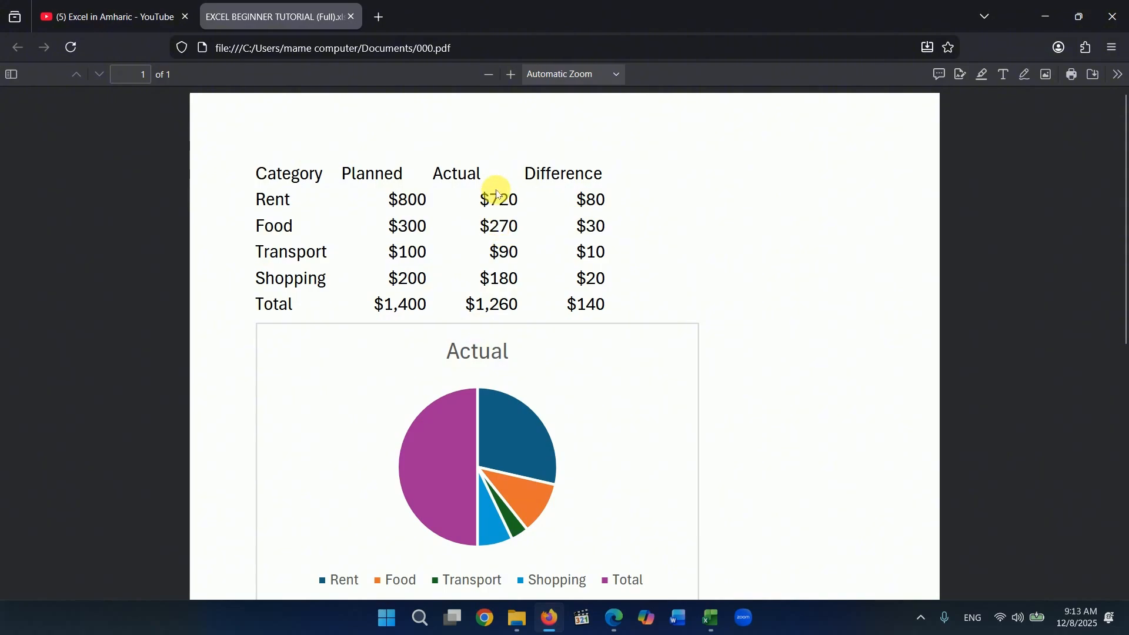
Switch back to Excel and apply All Borders to the budget table in A1:D6 on the E10 sheet.
{"action": "left_click", "coordinate": [1058, 18]}
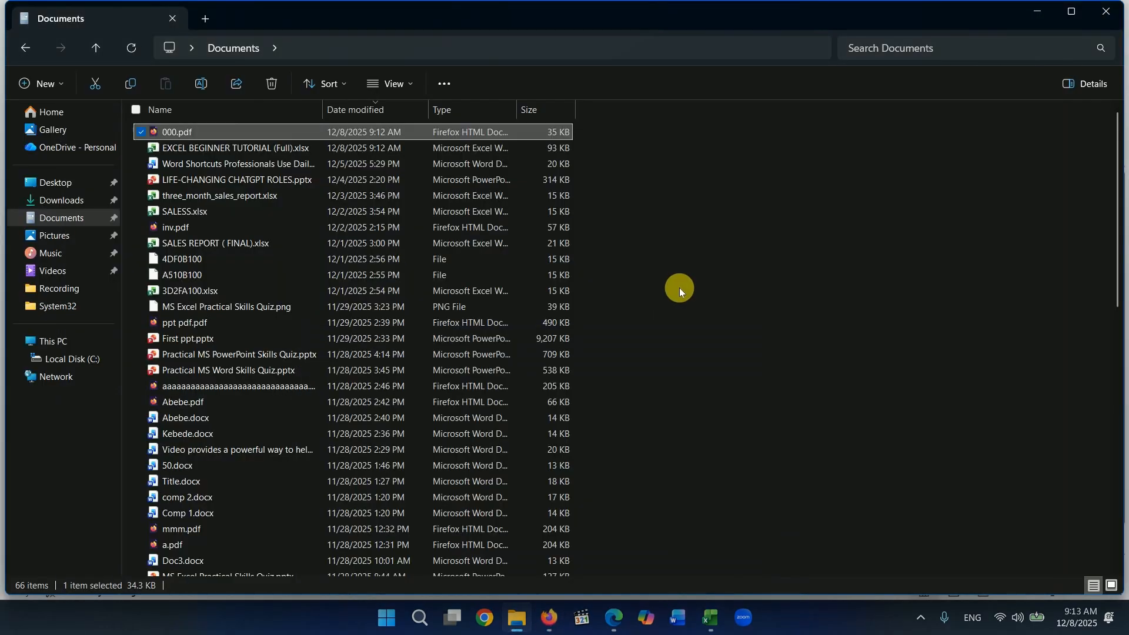
{"action": "left_click", "coordinate": [710, 617]}
{"action": "left_click", "coordinate": [394, 344]}
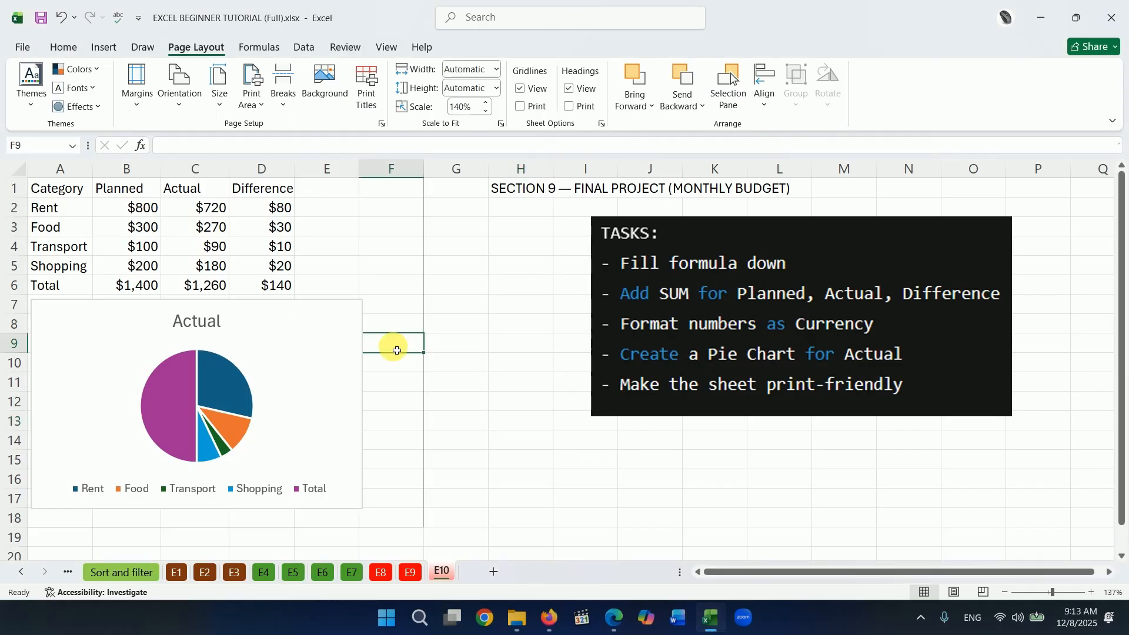
{"action": "left_click_drag", "start_coordinate": [46, 187], "coordinate": [278, 291]}
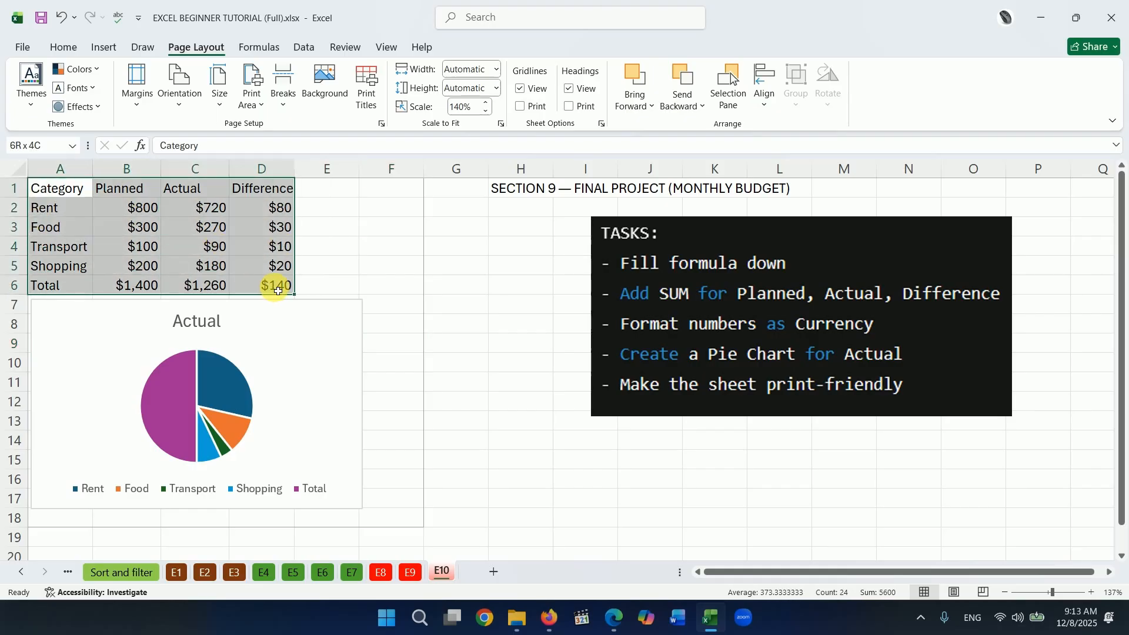
{"action": "left_click", "coordinate": [63, 47]}
{"action": "left_click", "coordinate": [231, 99]}
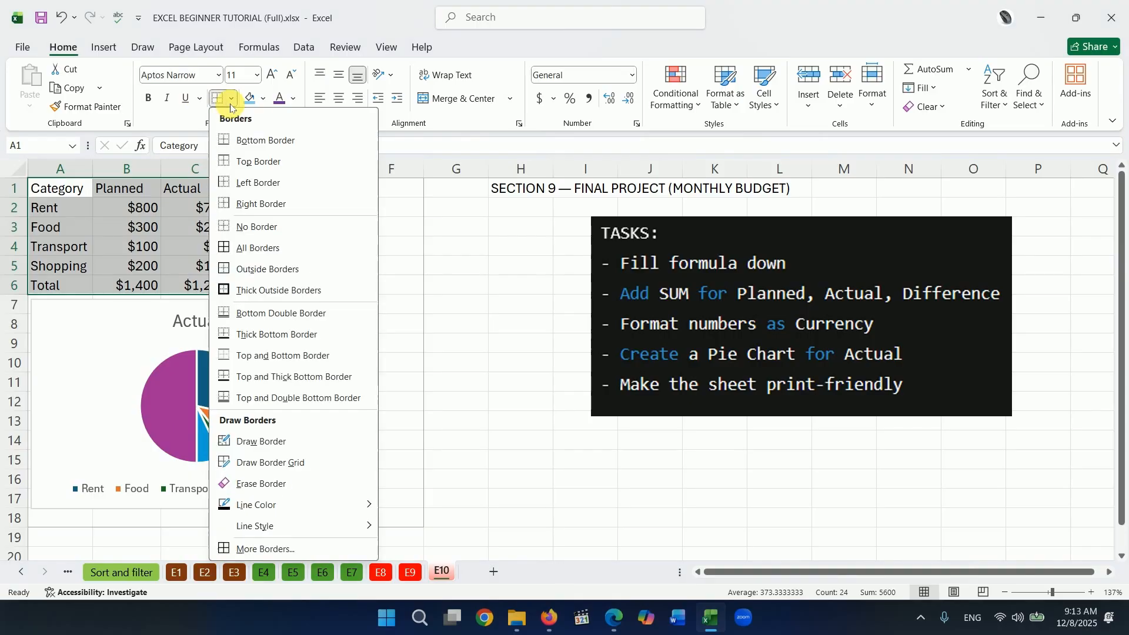
{"action": "left_click", "coordinate": [250, 248]}
{"action": "left_click", "coordinate": [22, 47]}
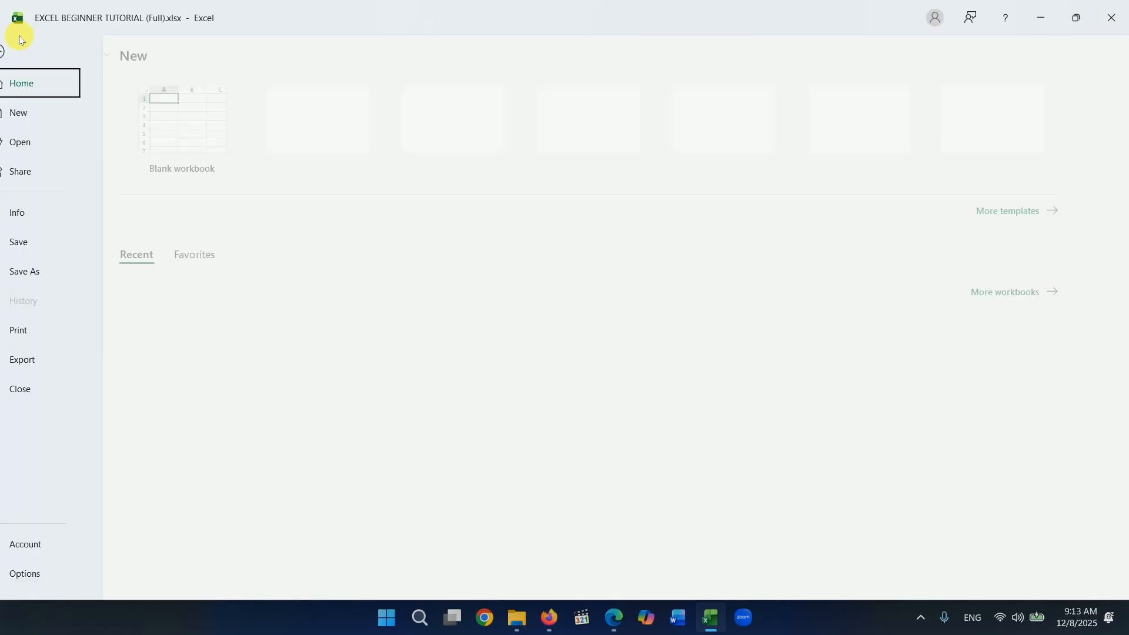
{"action": "left_click", "coordinate": [42, 330]}
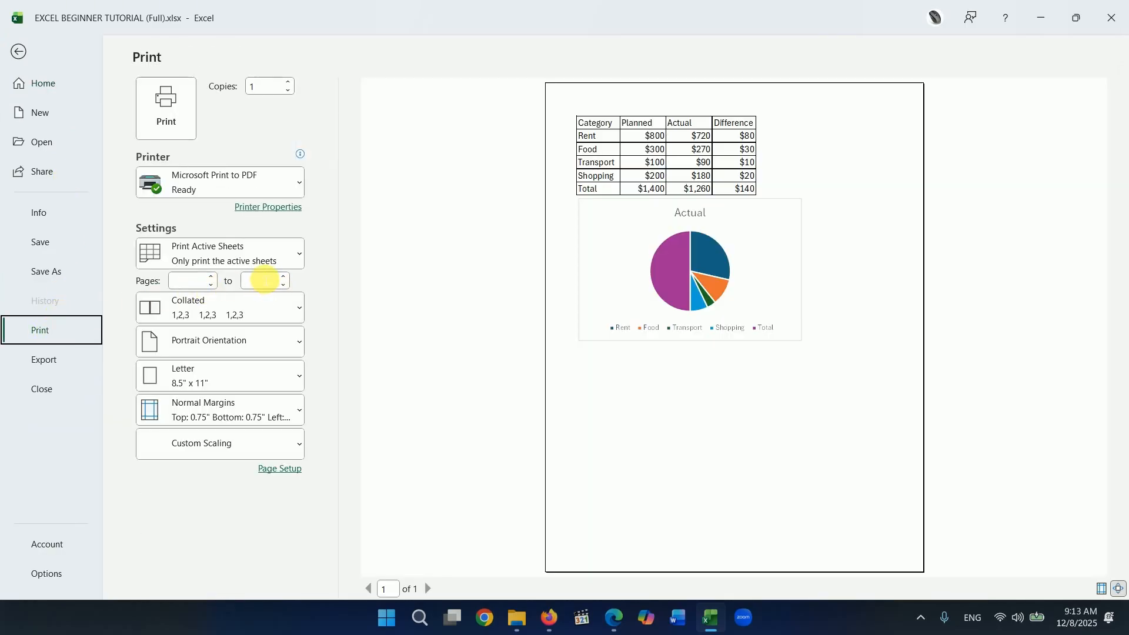
{"action": "left_click", "coordinate": [167, 111]}
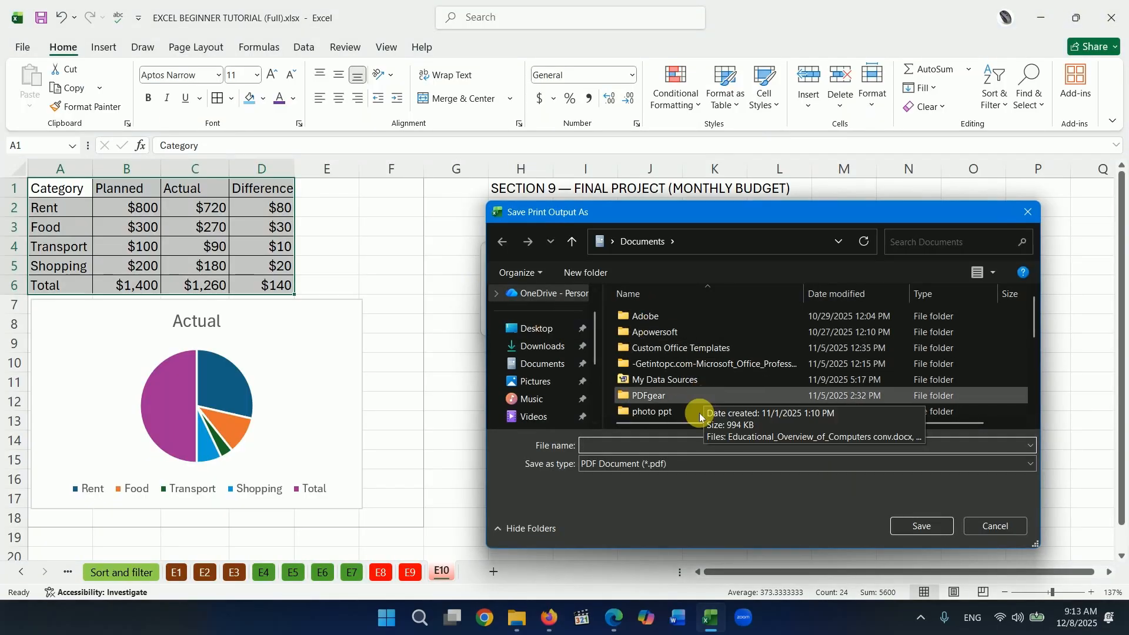
{"action": "type", "text": "111111111111"}
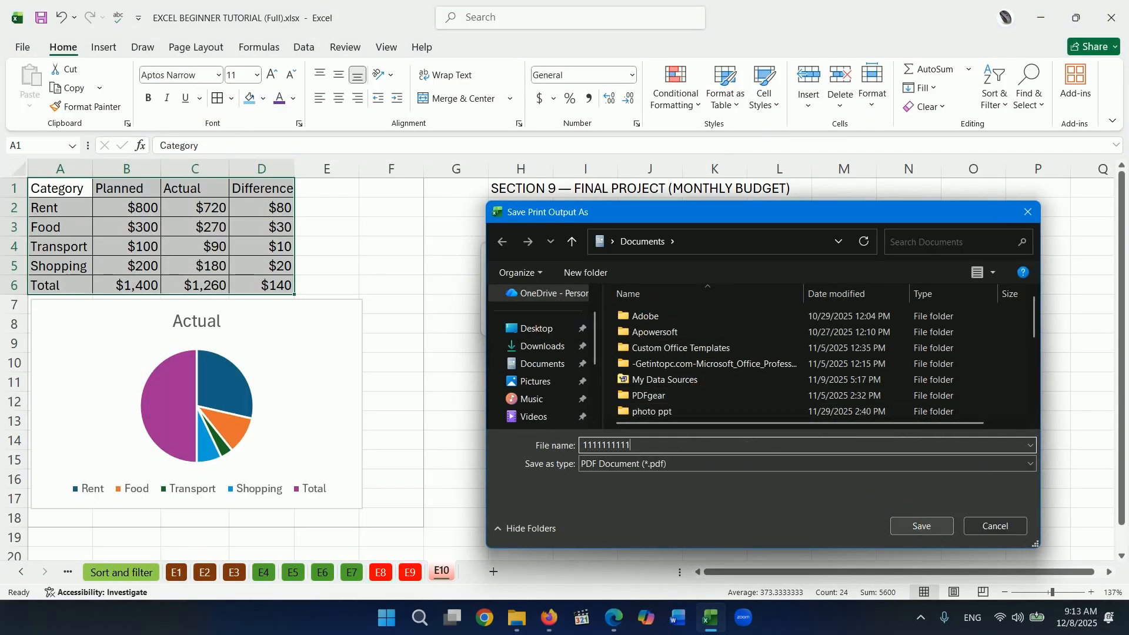
{"action": "left_click", "coordinate": [930, 525]}
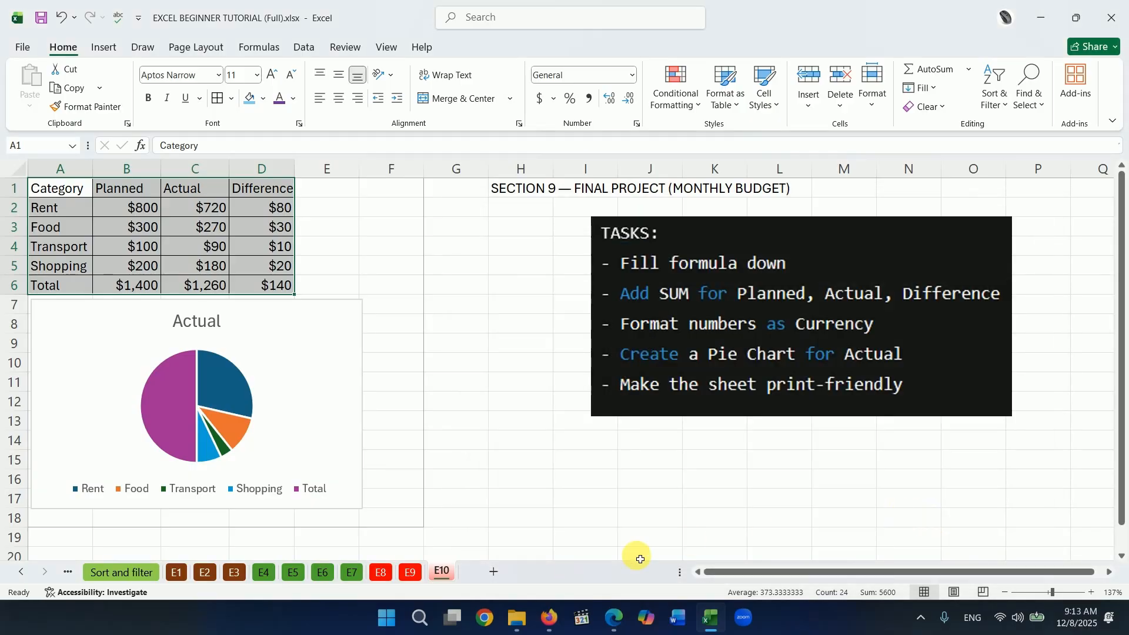
Switch to File Explorer, open 1111111111.pdf from Documents to check the printout, and return to the Excel in Amharic YouTube channel page.
{"action": "left_click", "coordinate": [511, 618]}
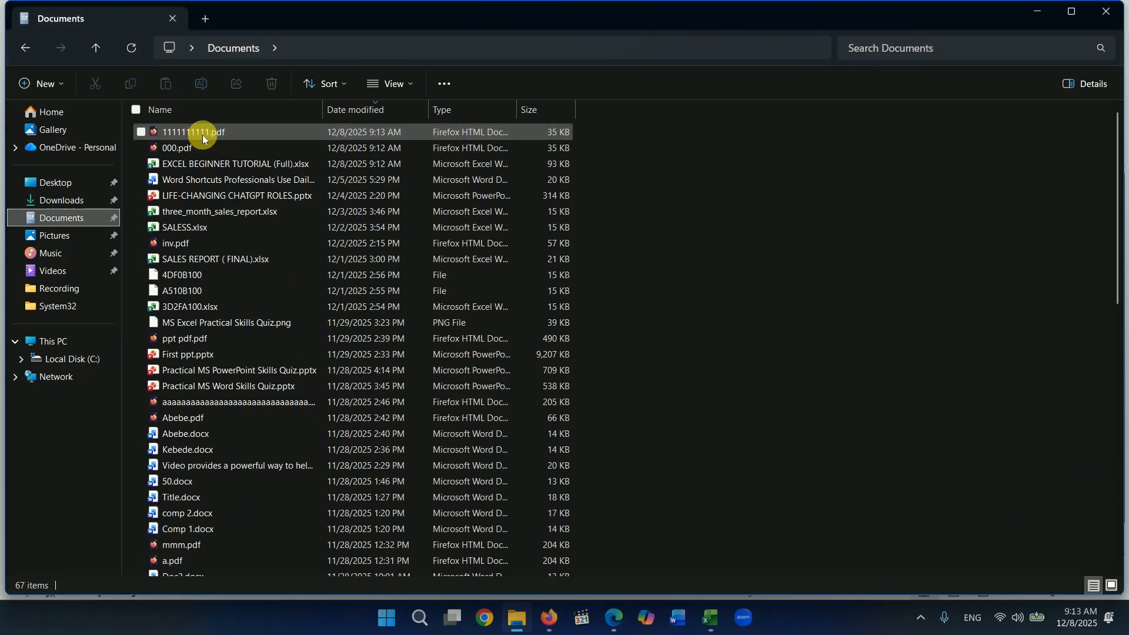
{"action": "left_click", "coordinate": [204, 136]}
{"action": "double_click", "coordinate": [203, 136]}
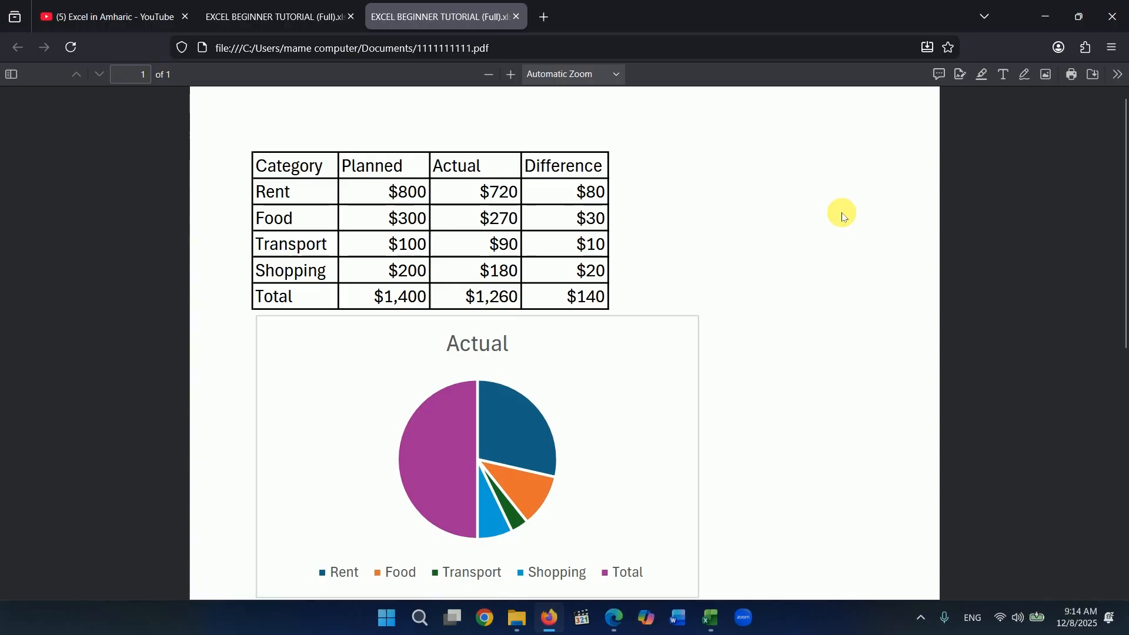
{"action": "key", "text": "ctrl+Tab"}
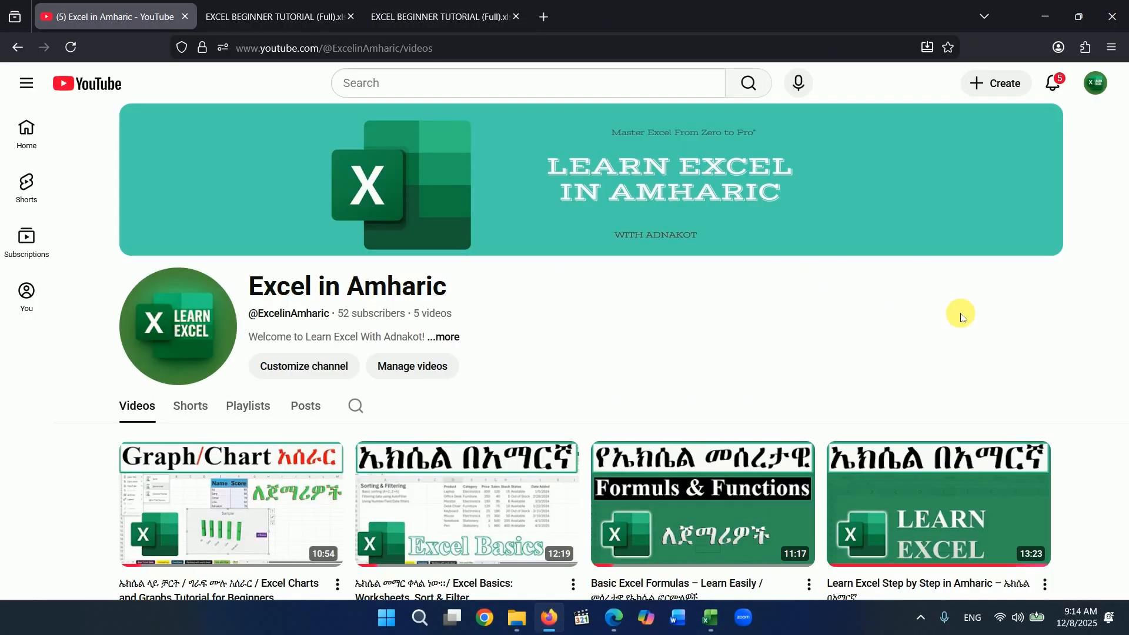